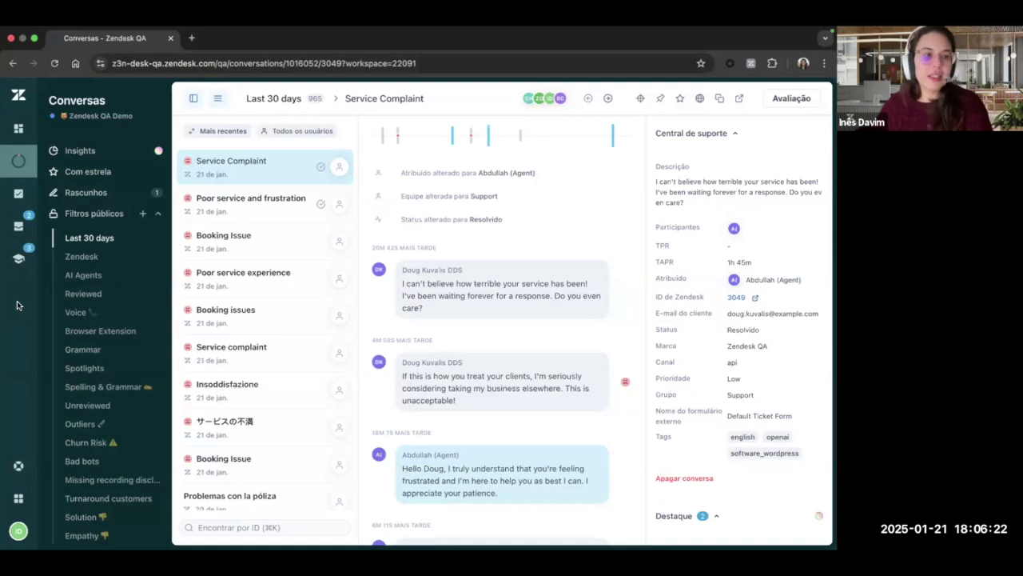
# Step: Show the list of available Zendesk products and close it again
pyautogui.click(100, 211)
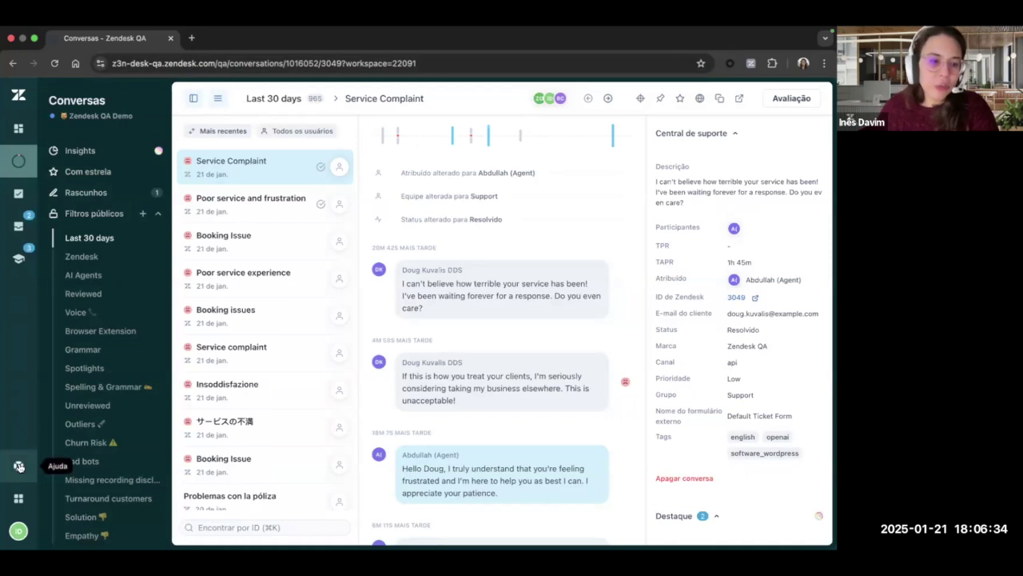
pyautogui.click(18, 498)
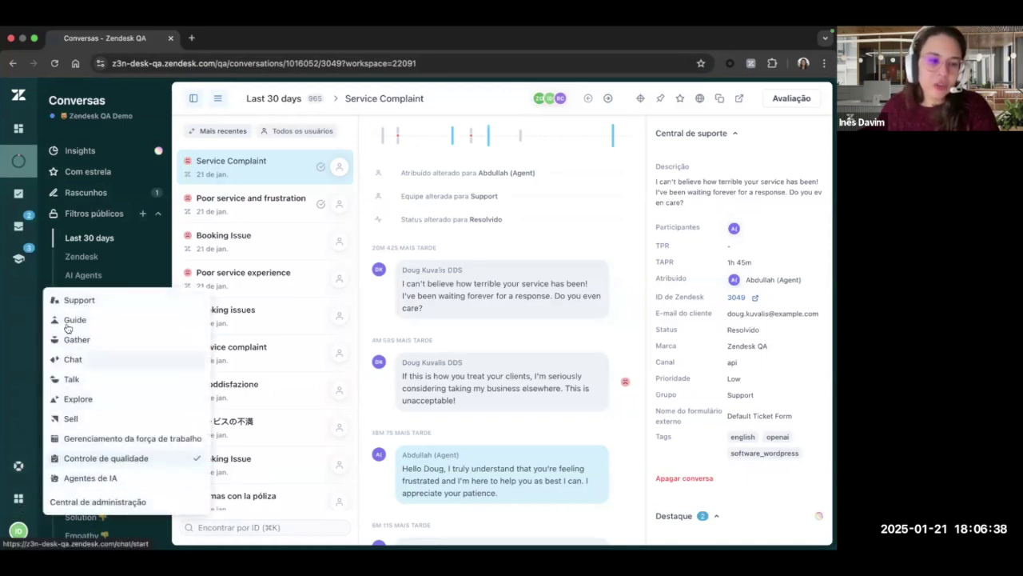
pyautogui.click(42, 373)
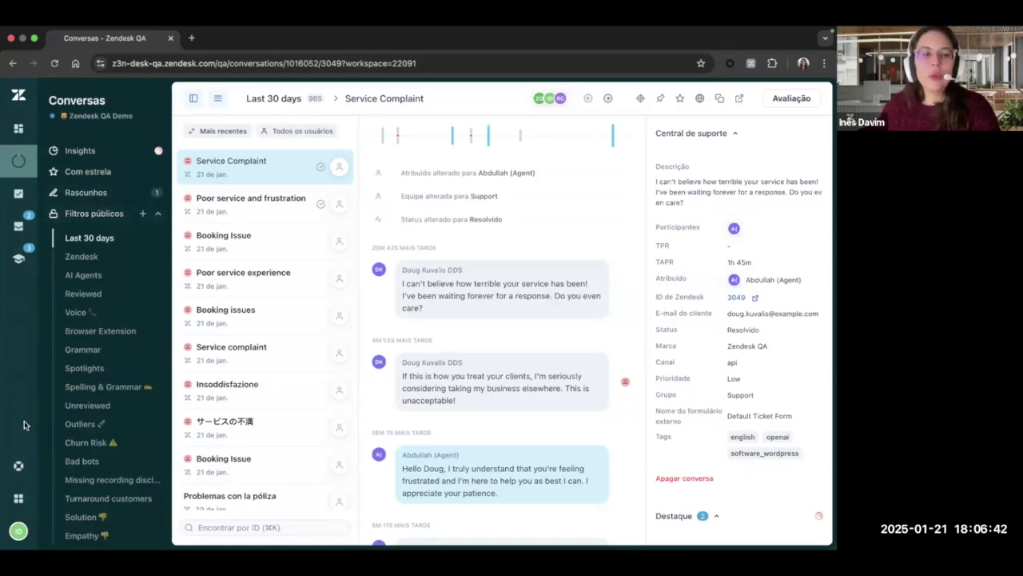
# Step: View the Avaliações dashboard and return to the Service Complaint conversation to look through its messages
pyautogui.click(17, 129)
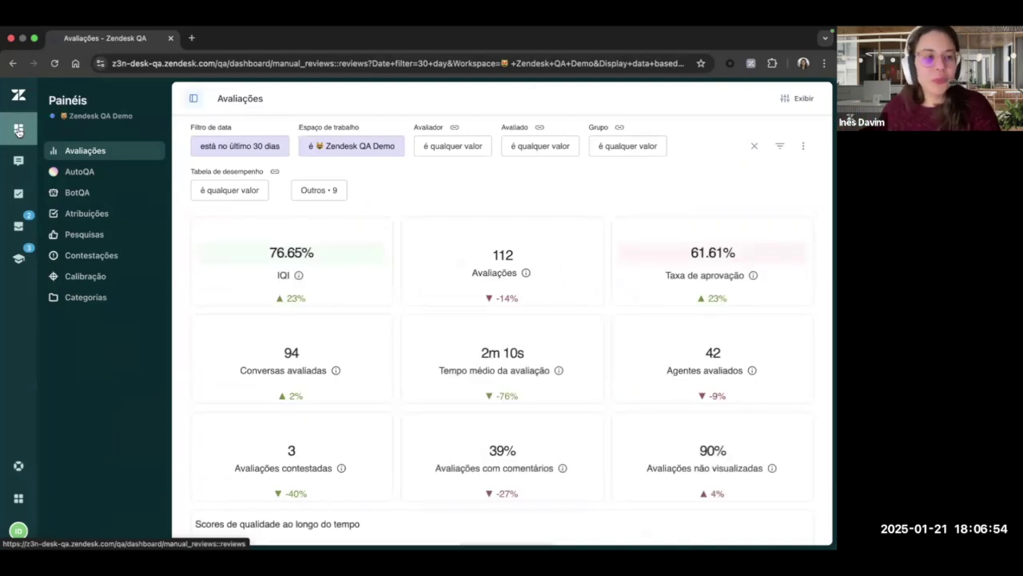
pyautogui.click(20, 160)
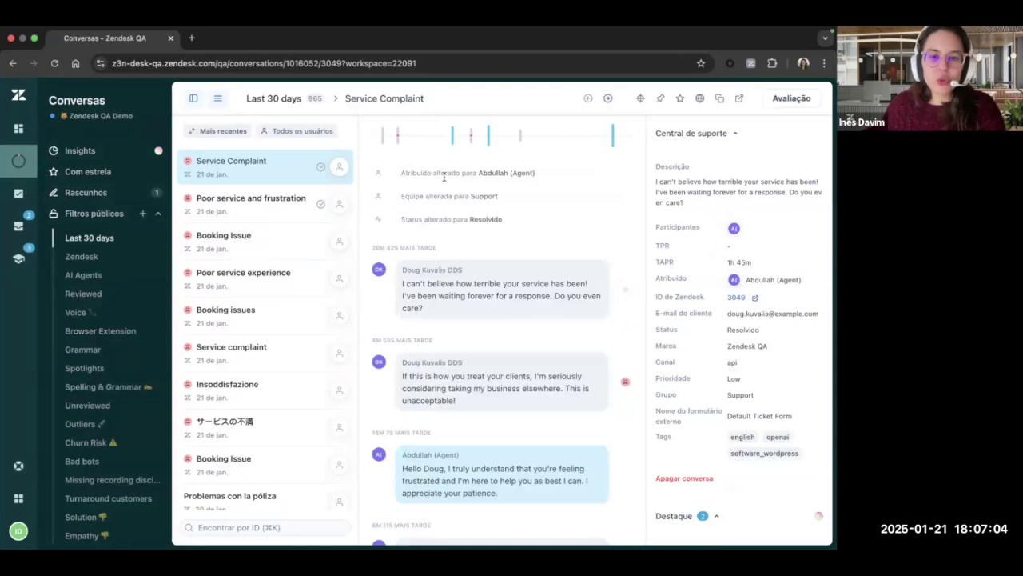
pyautogui.scroll(-3, 530, 263)
pyautogui.scroll(3, 530, 263)
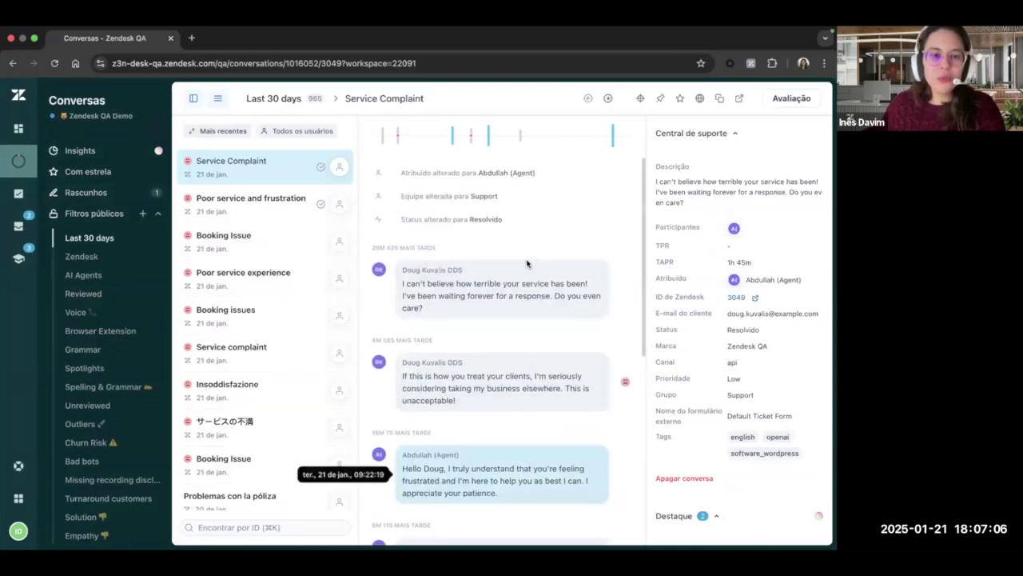
# Step: Hide and restore the navigation sidebar and the conversation list around the Service Complaint conversation
pyautogui.click(193, 100)
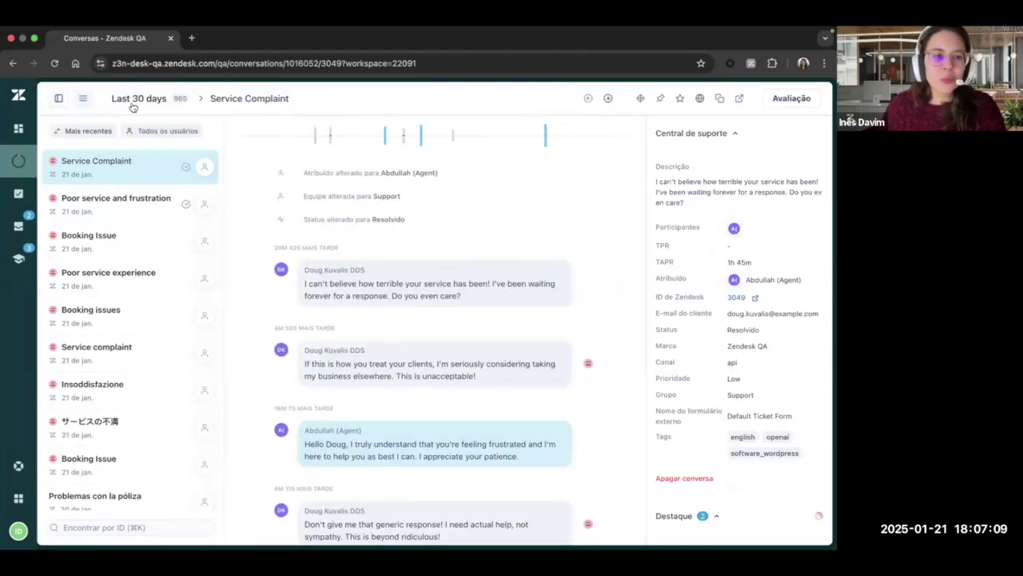
pyautogui.click(57, 100)
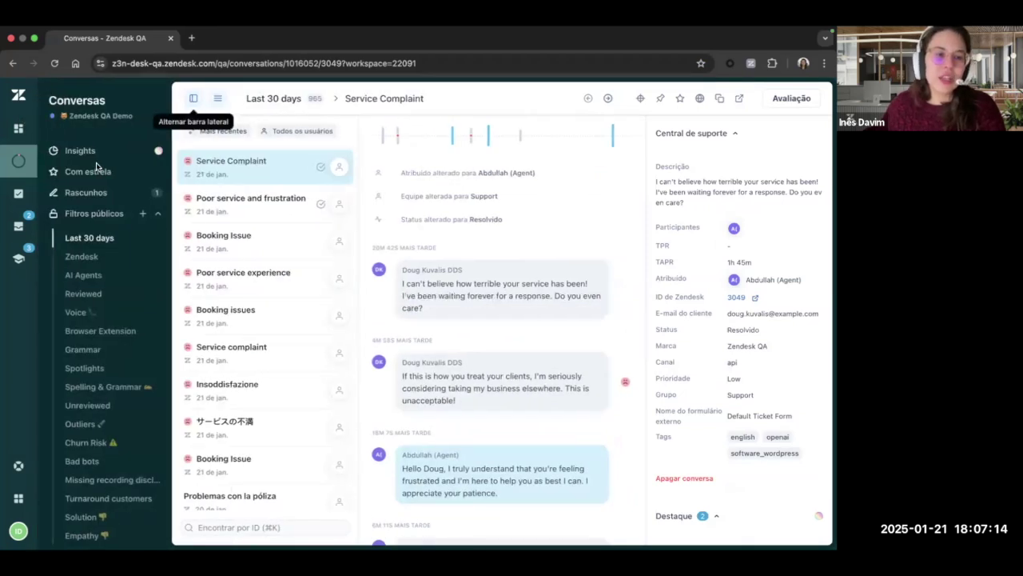
pyautogui.click(217, 99)
pyautogui.click(217, 99)
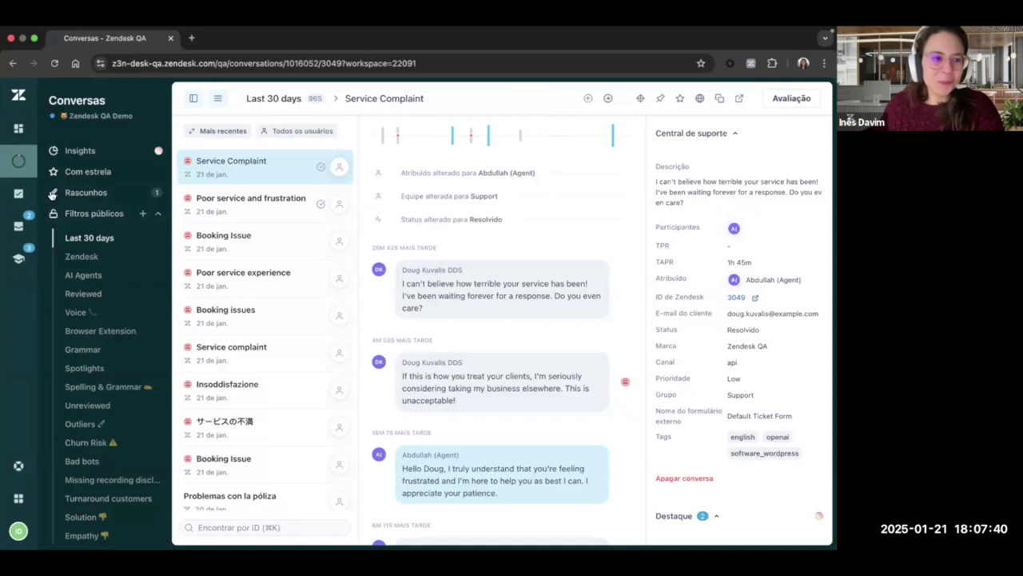
# Step: Look through the assigned tasks, the given and received reviews in Atividade, and the coaching sessions overview
pyautogui.click(20, 194)
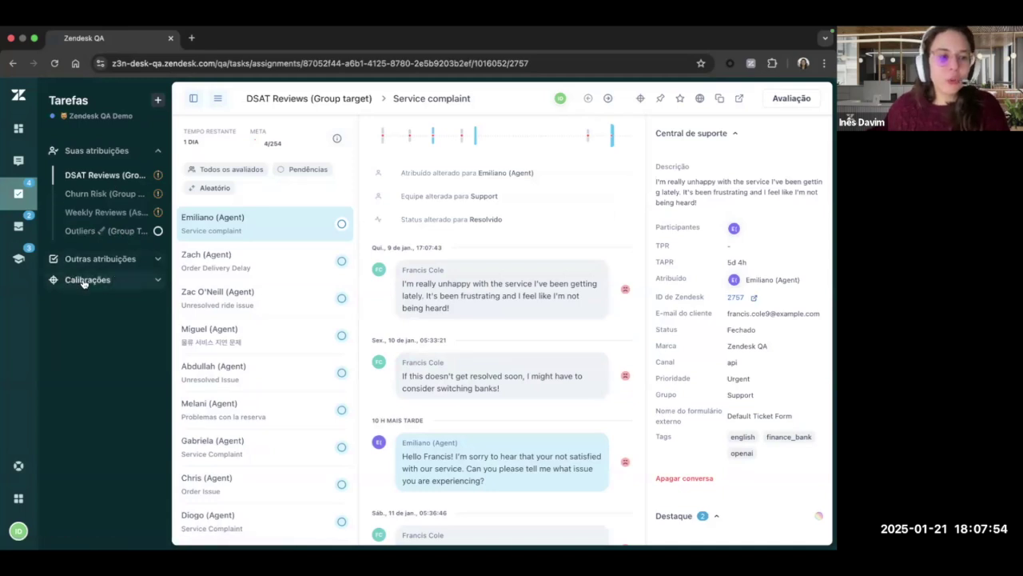
pyautogui.click(20, 228)
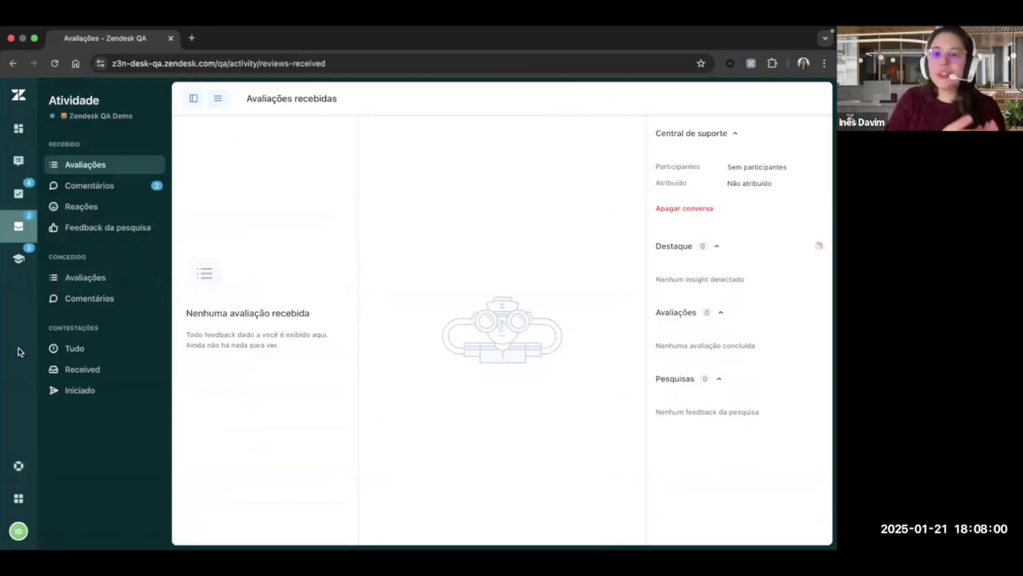
pyautogui.click(104, 279)
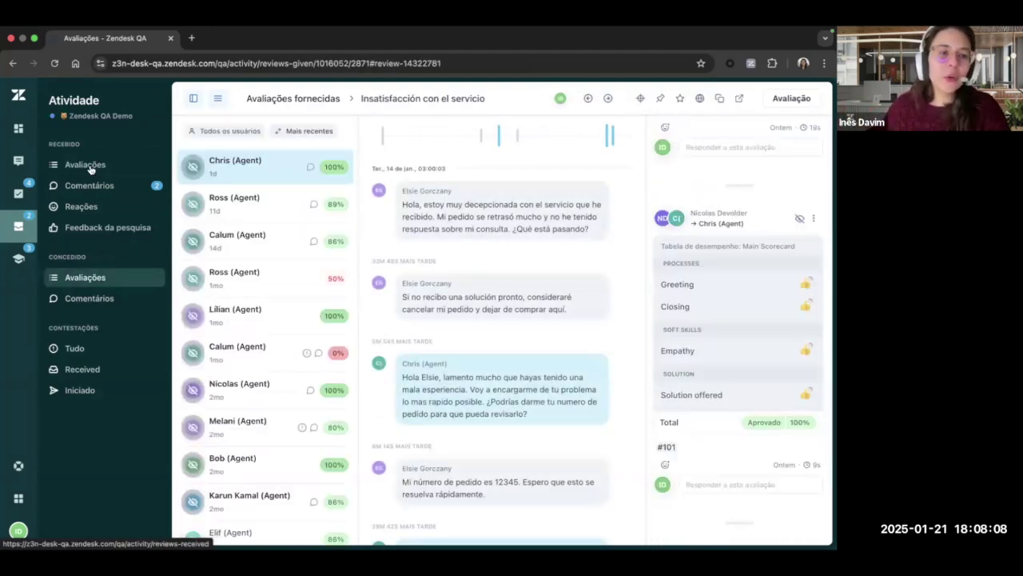
pyautogui.click(88, 166)
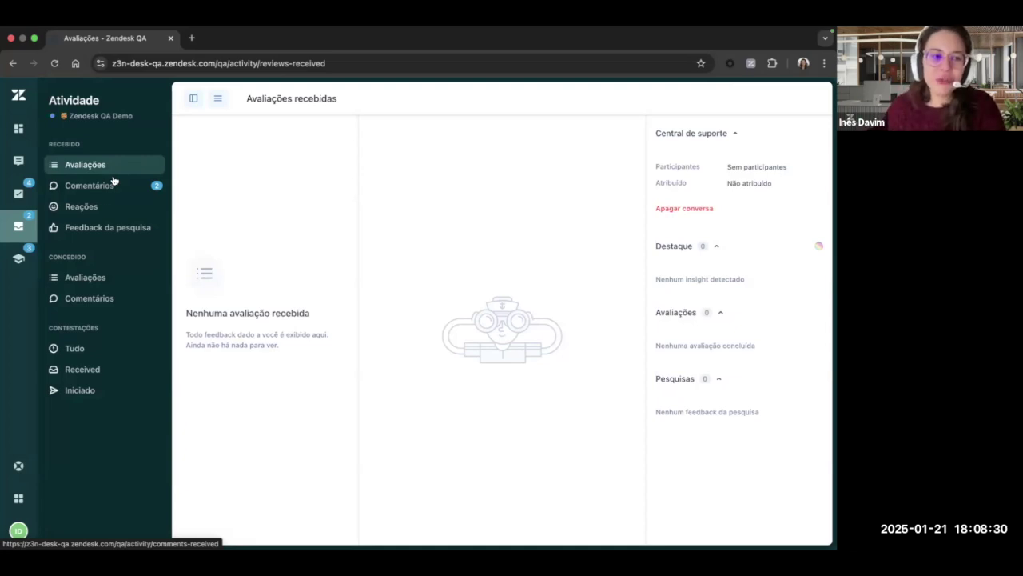
pyautogui.click(17, 259)
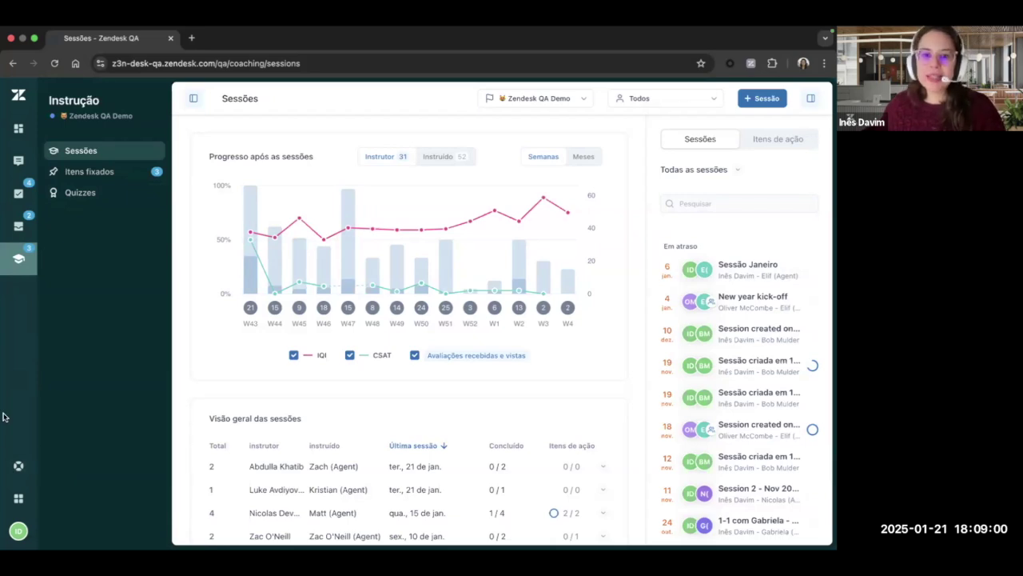
# Step: Open the settings and examine the personal Geral, Notificações and Modelos pages
pyautogui.click(34, 532)
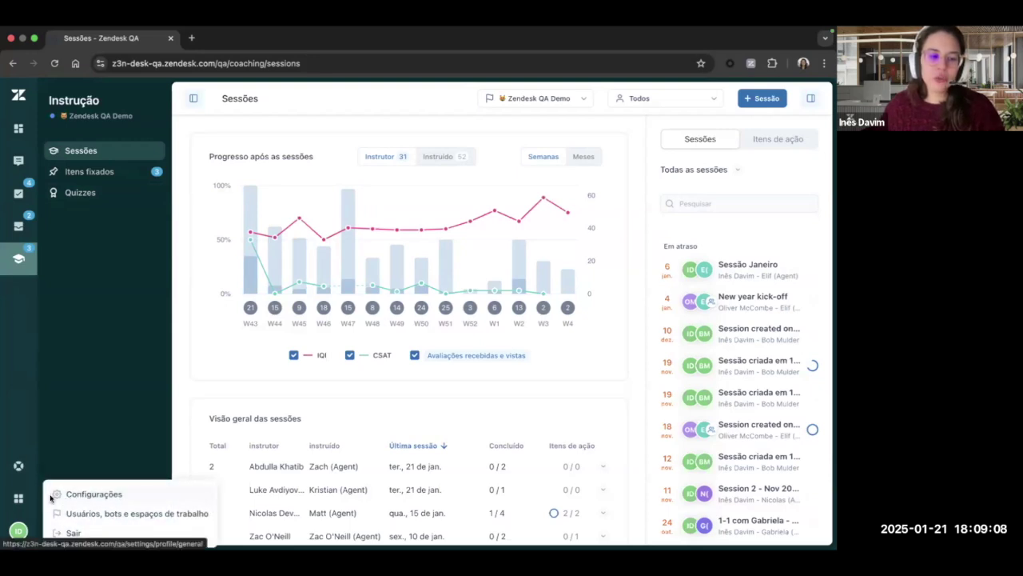
pyautogui.click(109, 495)
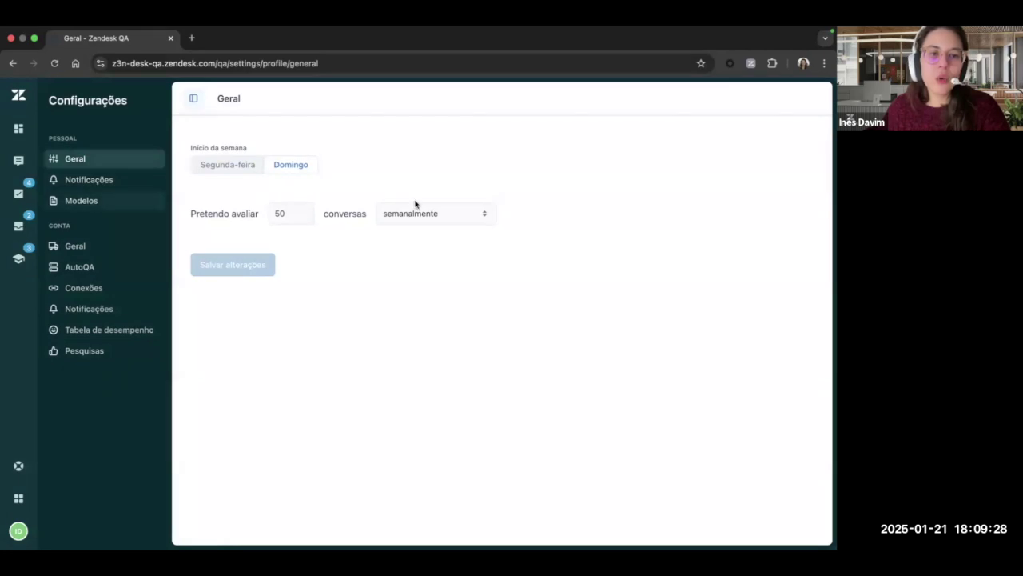
pyautogui.click(67, 179)
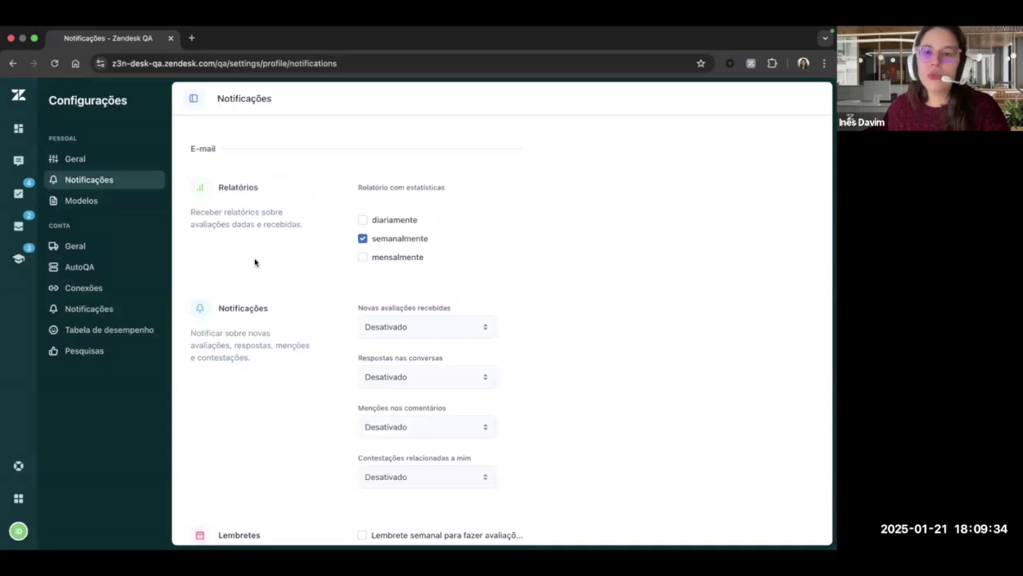
pyautogui.click(101, 201)
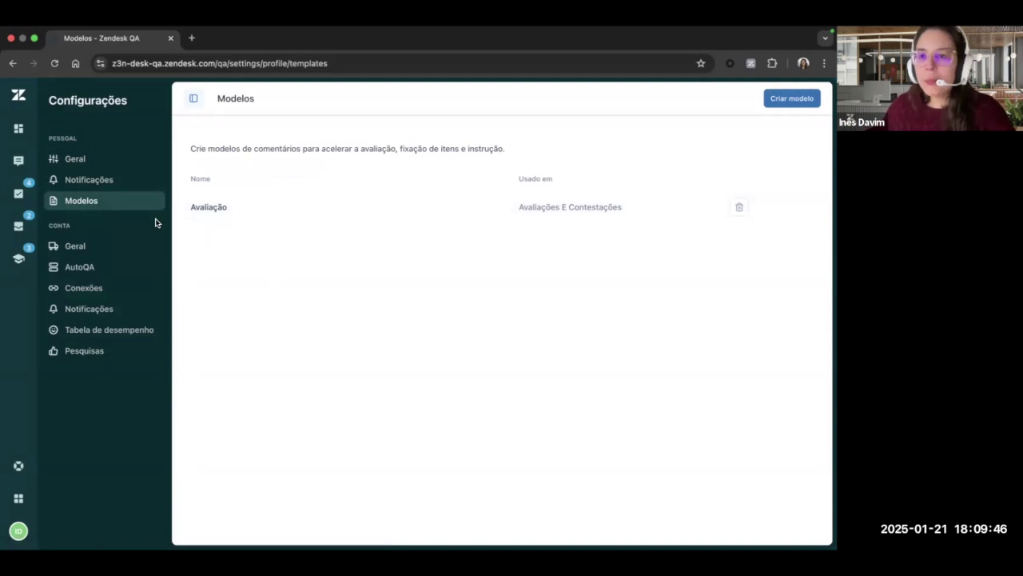
# Step: Examine the account-level Geral, AutoQA, Conexões and Notificações settings
pyautogui.click(87, 248)
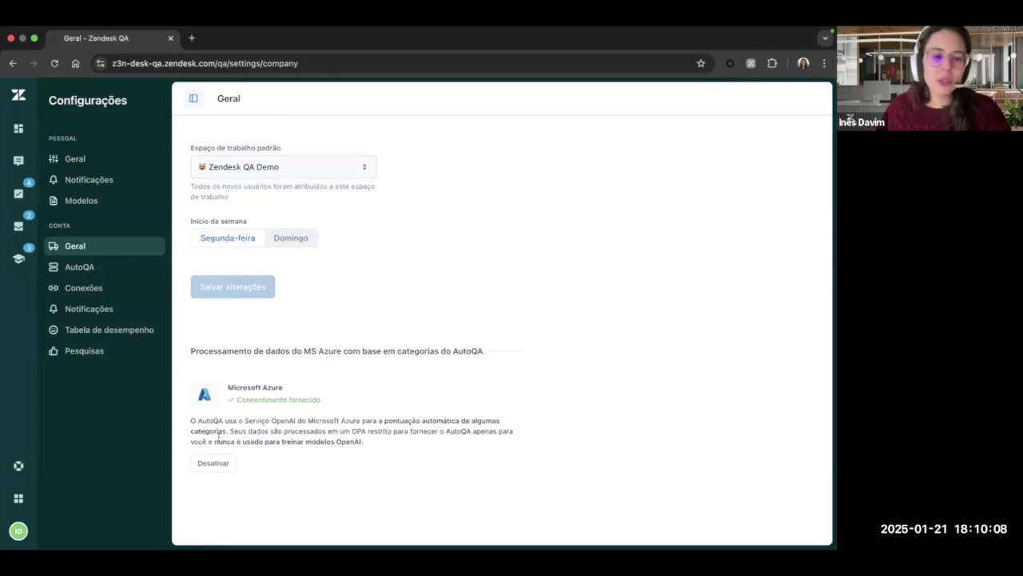
pyautogui.click(82, 269)
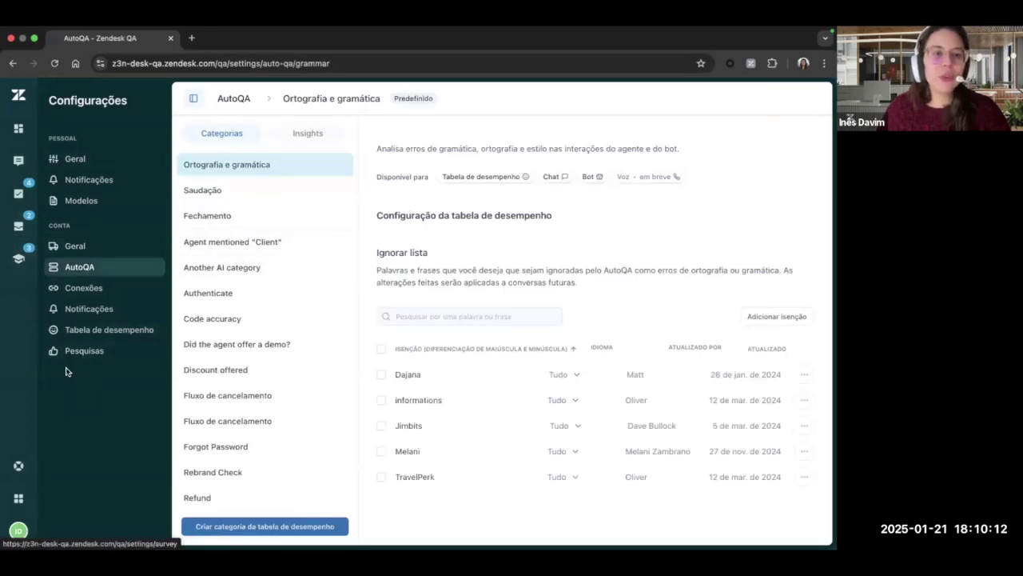
pyautogui.click(84, 289)
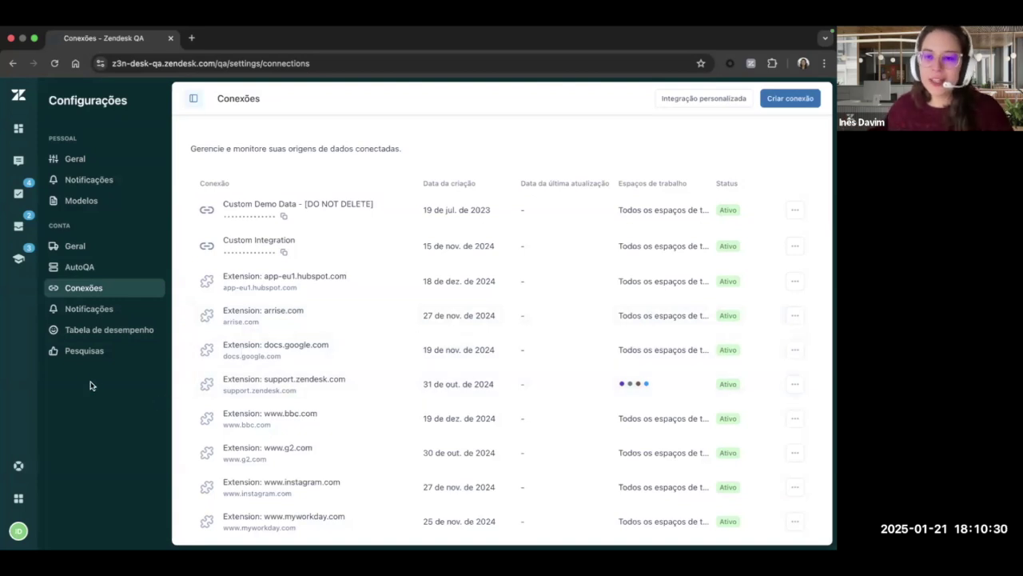
pyautogui.click(79, 311)
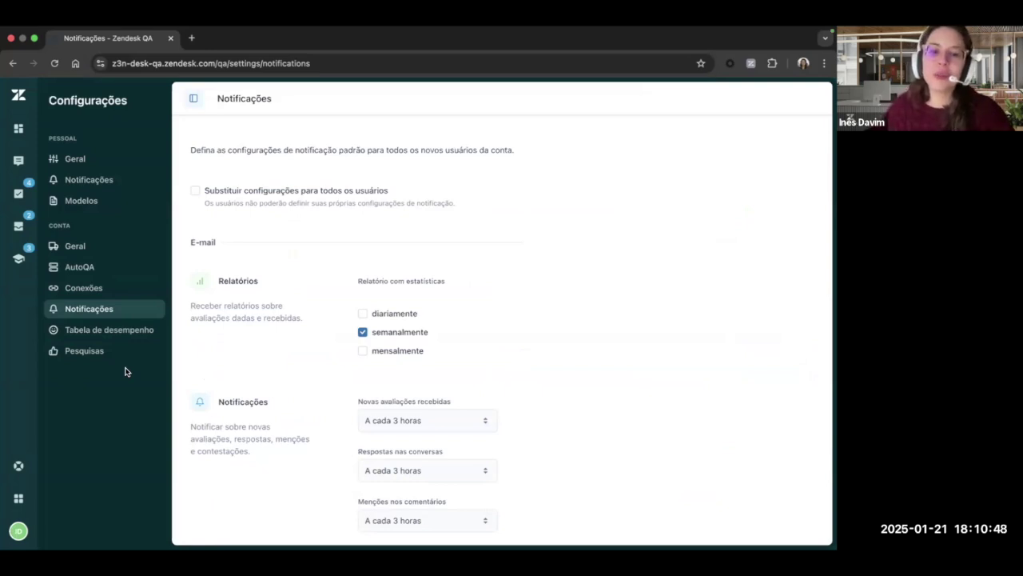
# Step: Turn on the override of notification settings for all users, review the account notification options, and turn the override off again
pyautogui.click(196, 191)
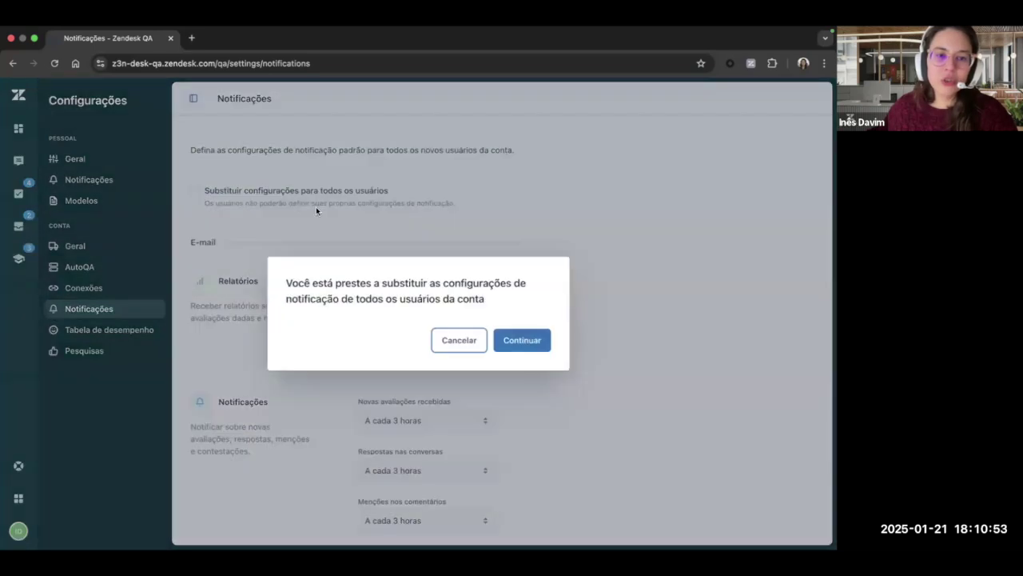
pyautogui.click(522, 341)
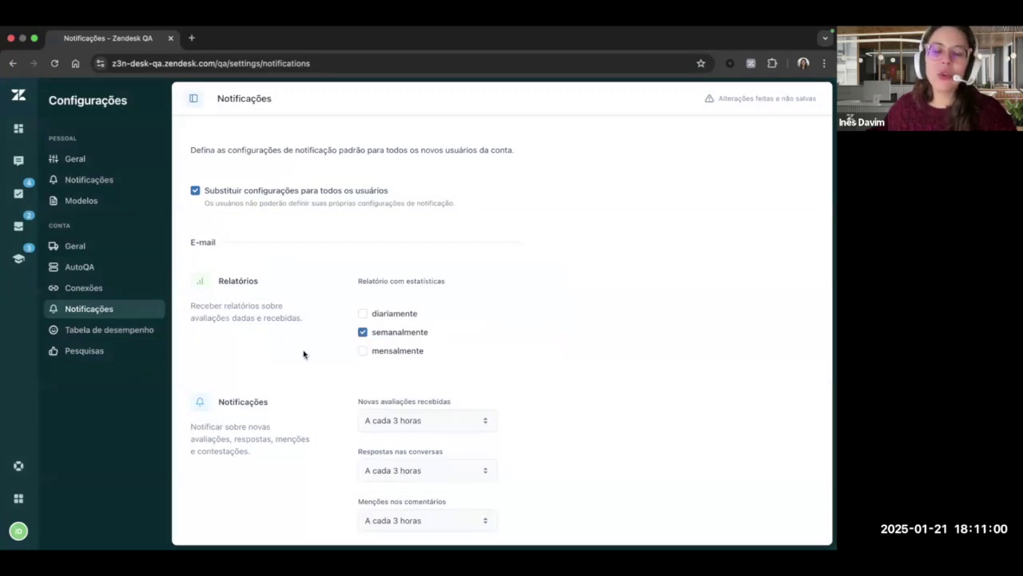
pyautogui.scroll(-3, 303, 352)
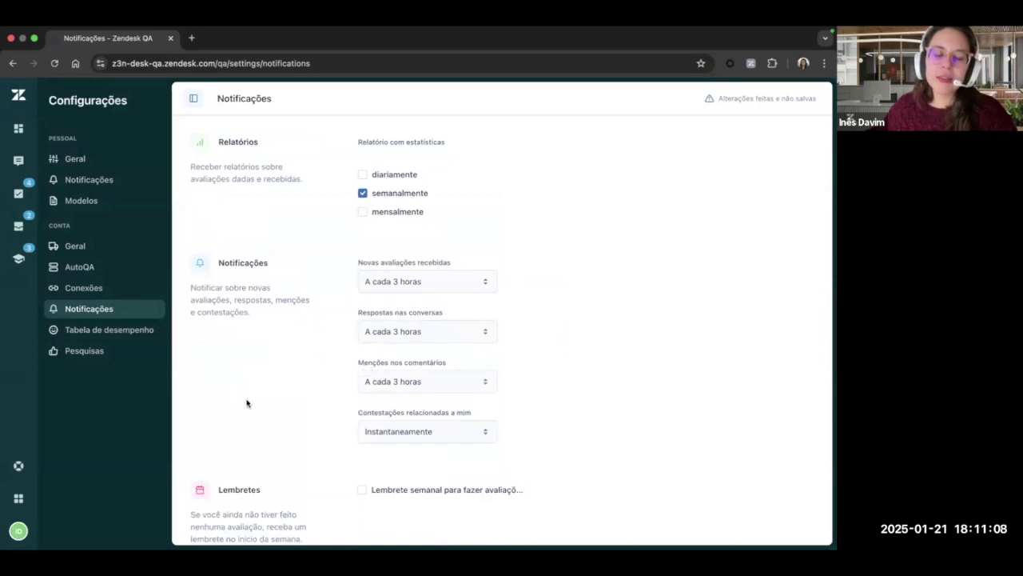
pyautogui.scroll(-2, 280, 404)
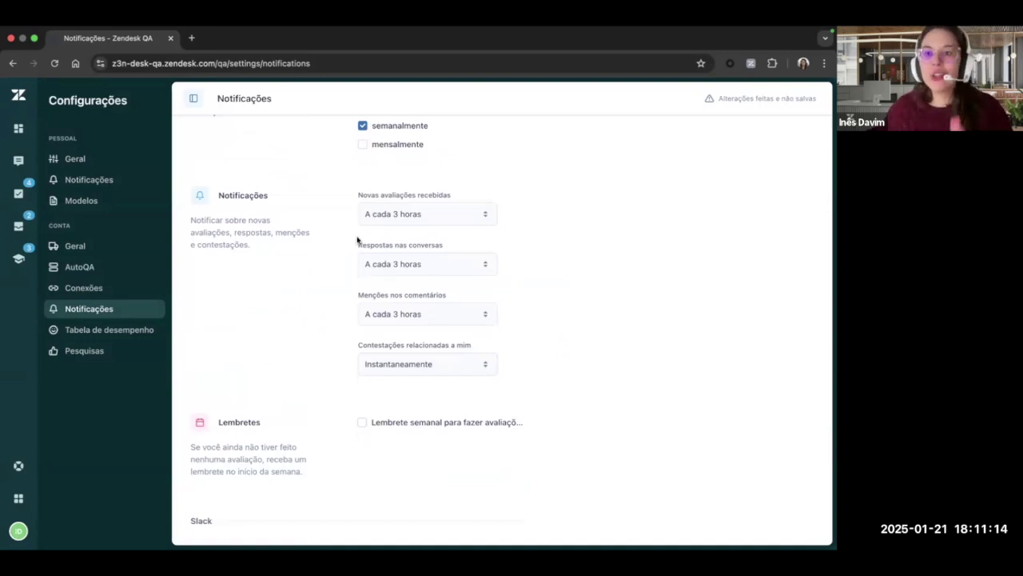
pyautogui.scroll(6, 344, 232)
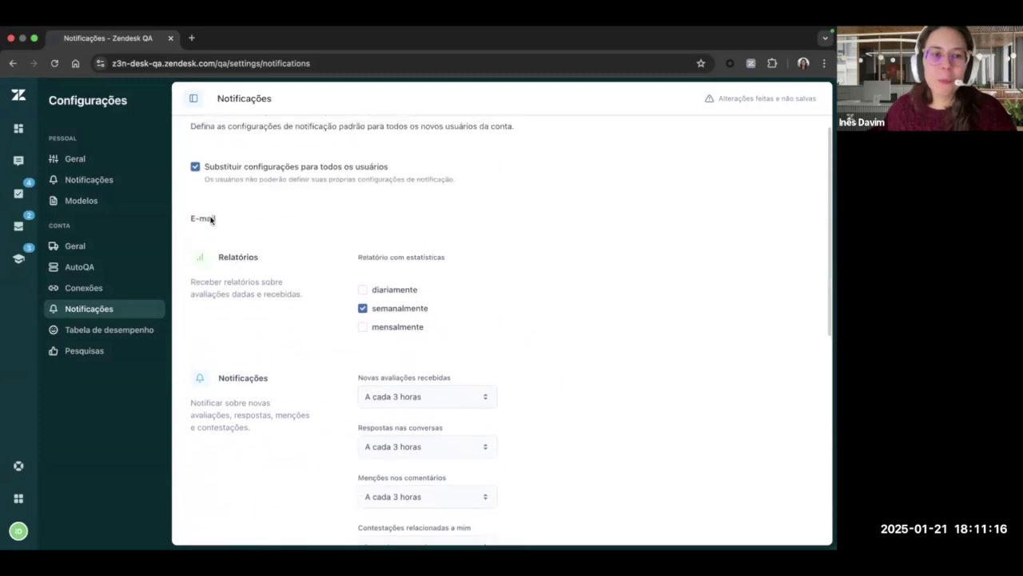
pyautogui.click(194, 191)
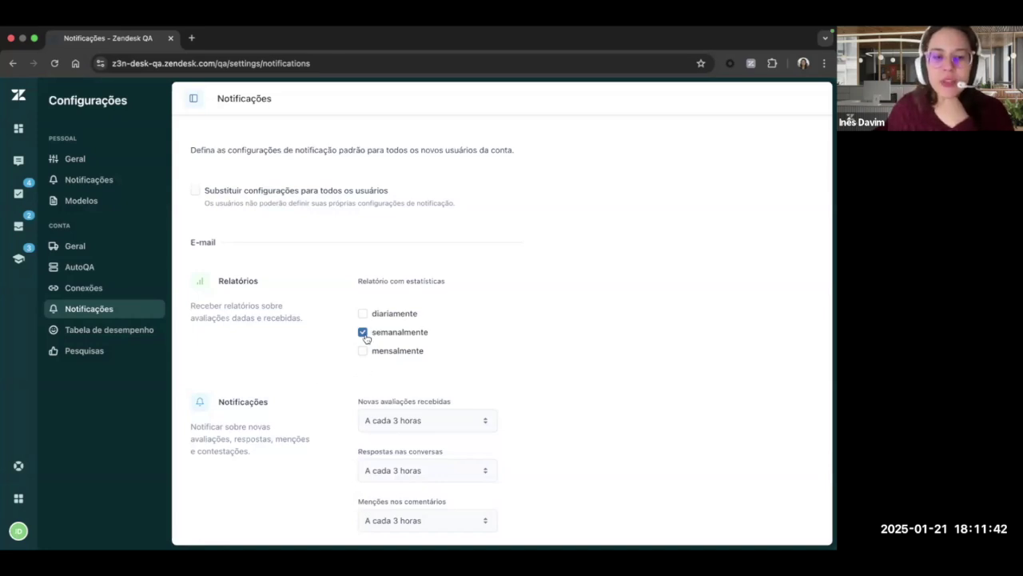
# Step: Set the account's email notification for new reviews received to Desativado
pyautogui.click(393, 420)
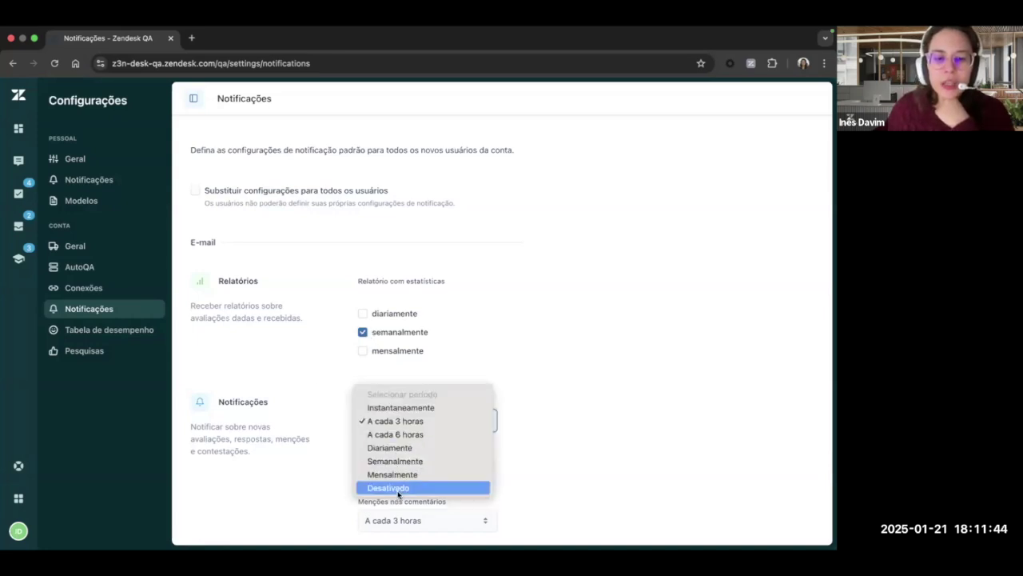
pyautogui.press('Escape')
pyautogui.press('d')
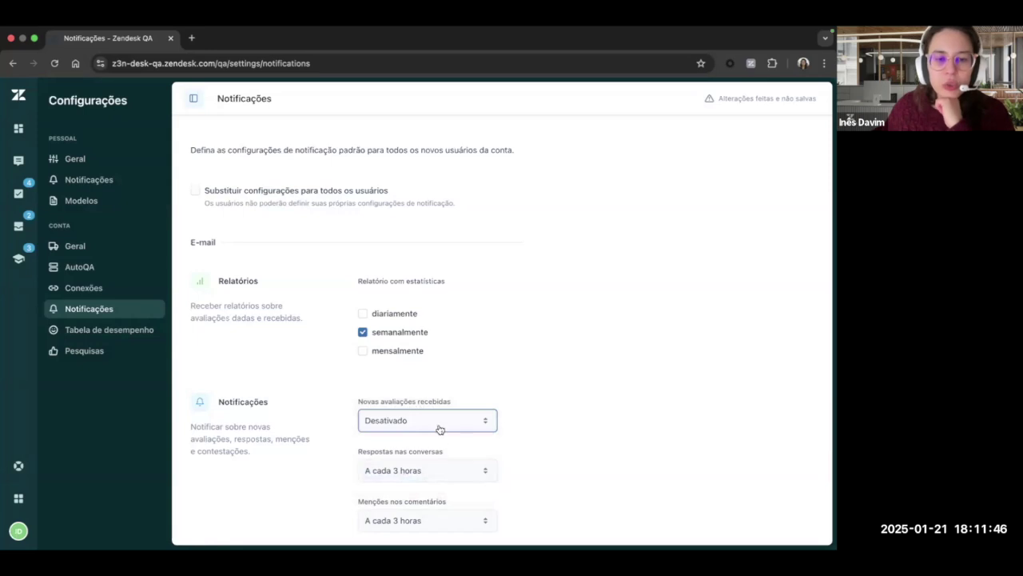
pyautogui.click(439, 428)
pyautogui.click(569, 416)
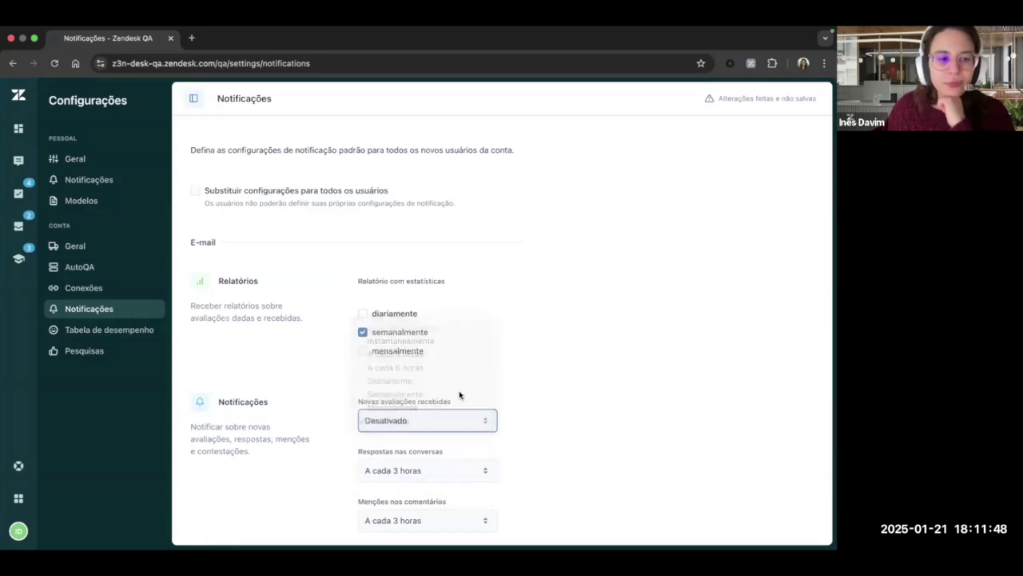
# Step: Leave for the Tabela de desempenho settings without saving the notification changes, and open the user management page
pyautogui.click(87, 336)
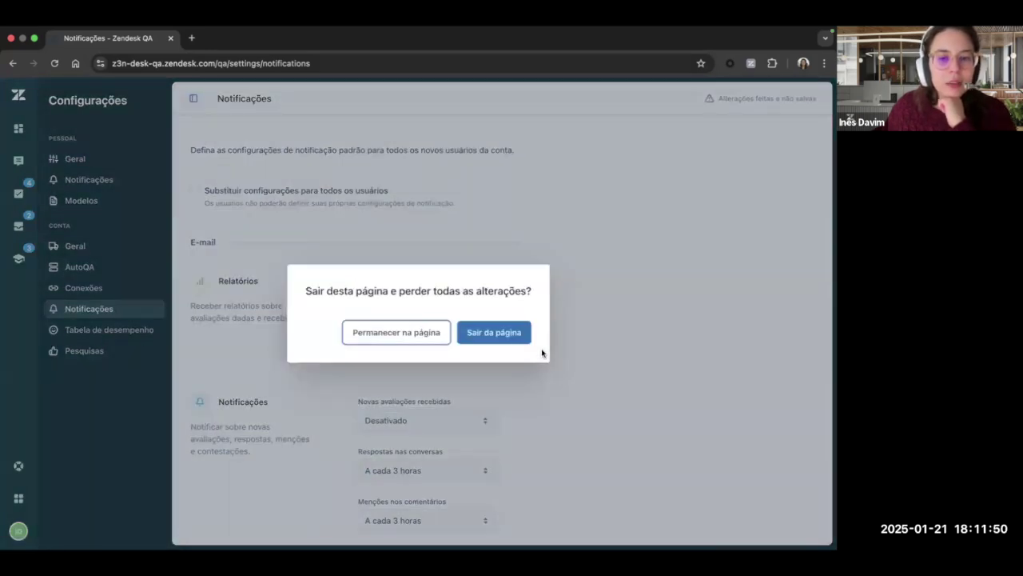
pyautogui.click(493, 332)
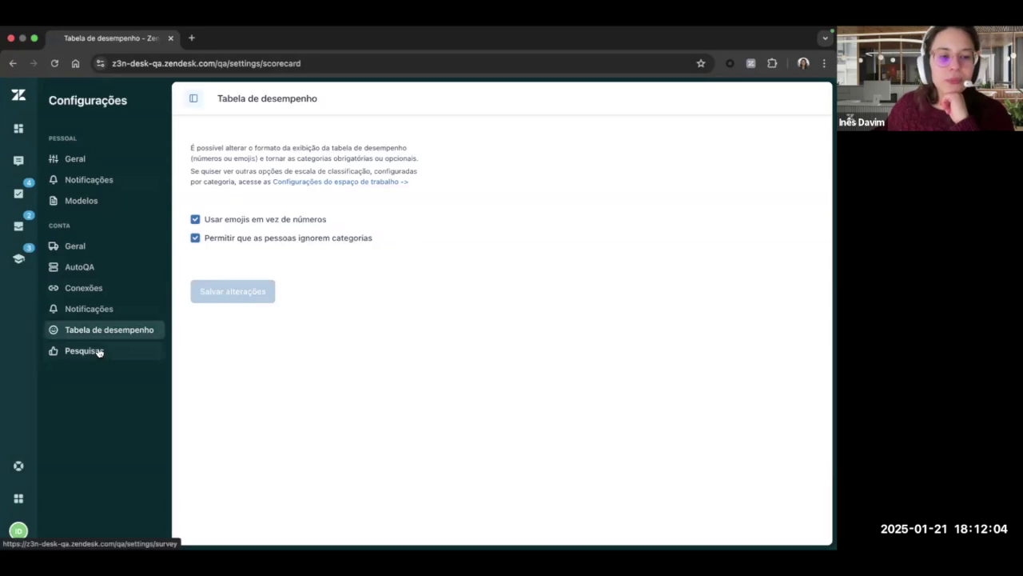
pyautogui.click(34, 519)
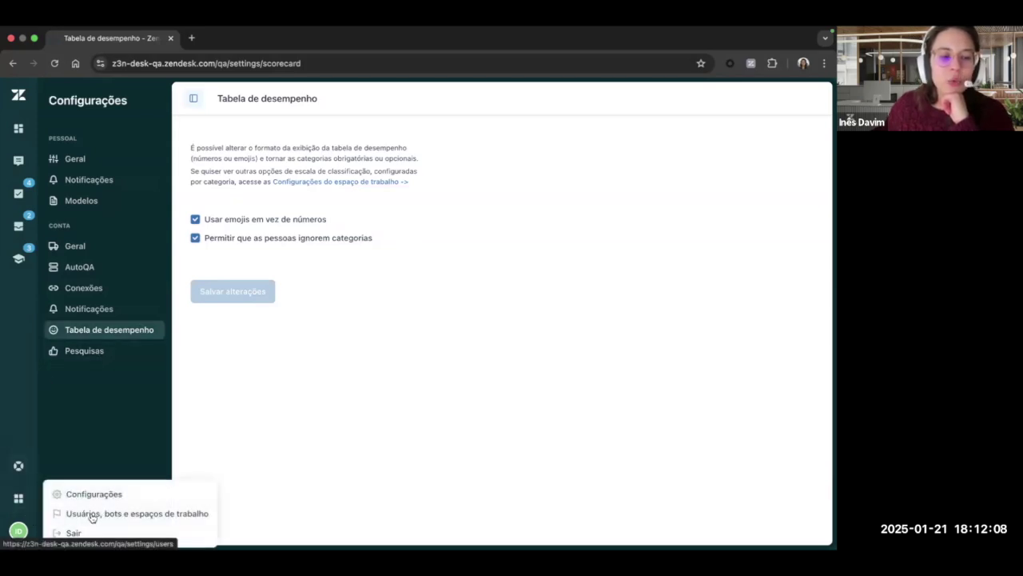
pyautogui.click(175, 523)
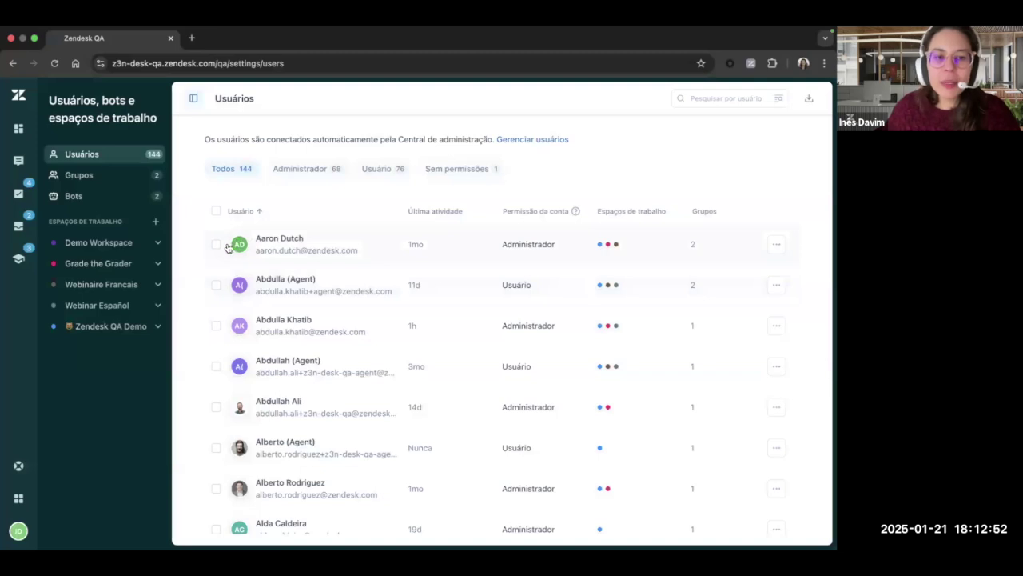
# Step: Review the workspace and group editing options in the first listed user's details, and close them without saving
pyautogui.click(779, 248)
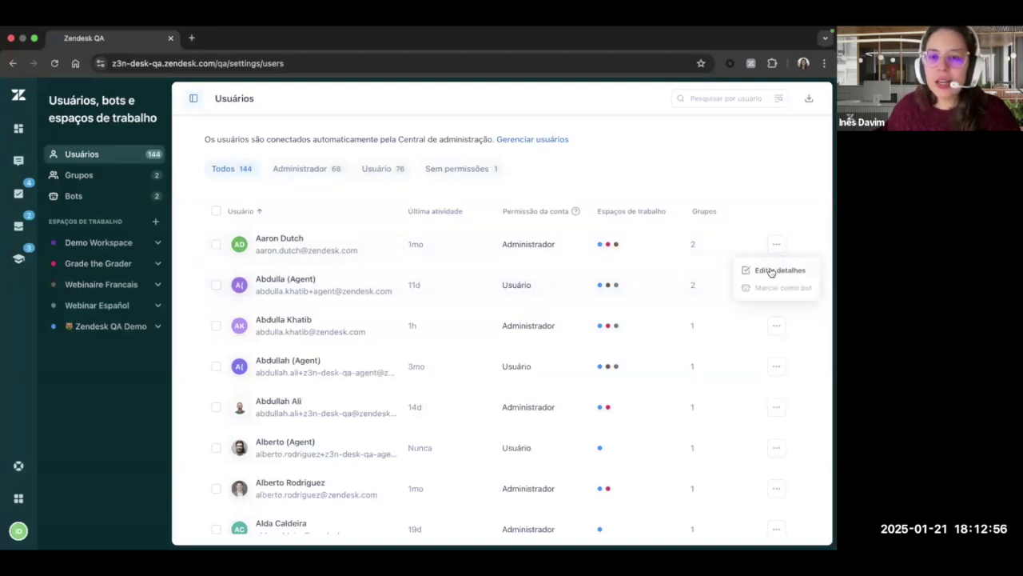
pyautogui.click(770, 271)
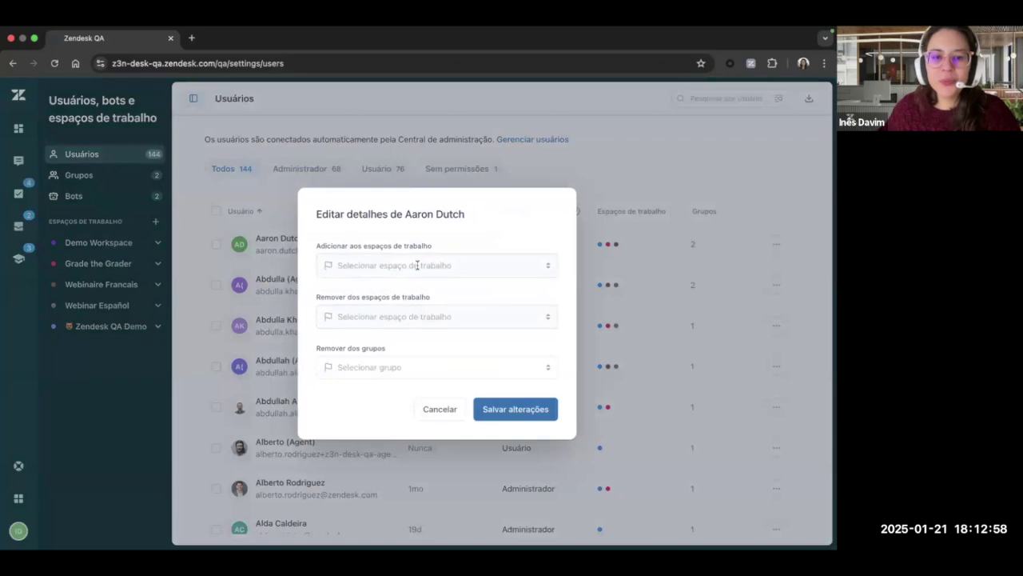
pyautogui.click(437, 409)
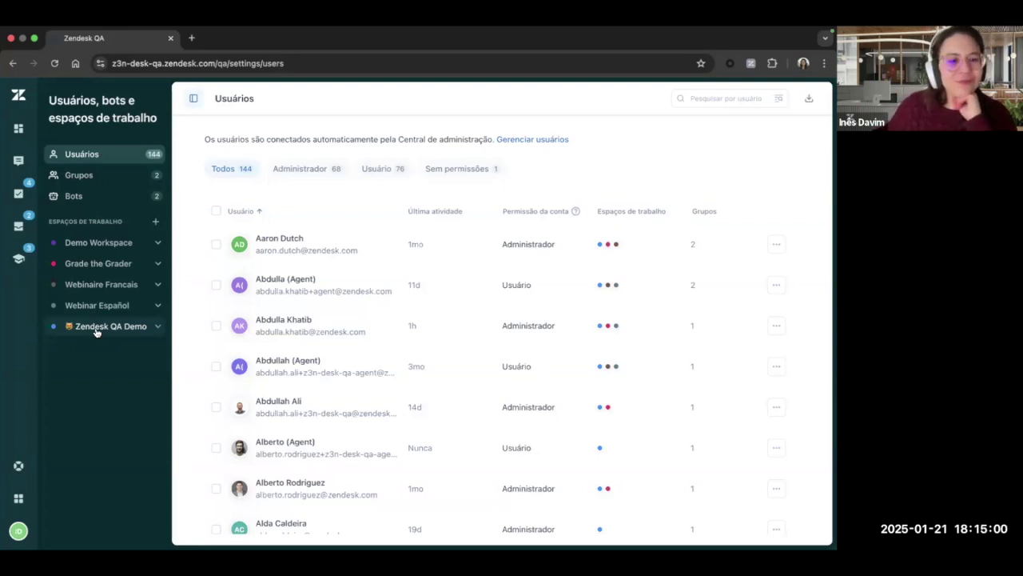
# Step: Draft a new group named L1 with three members in the Membro role, and cancel its creation
pyautogui.click(103, 183)
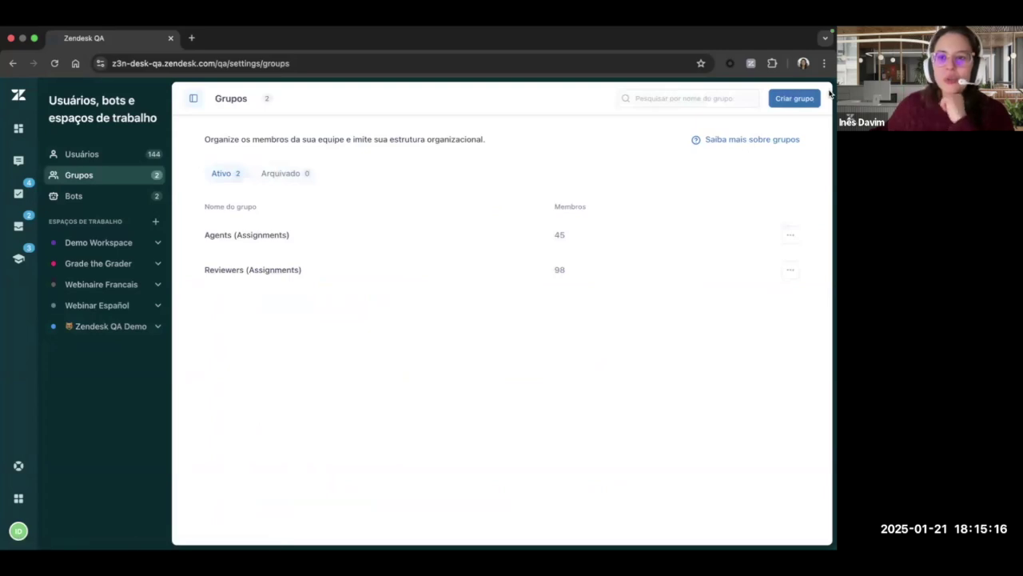
pyautogui.click(794, 98)
pyautogui.click(292, 173)
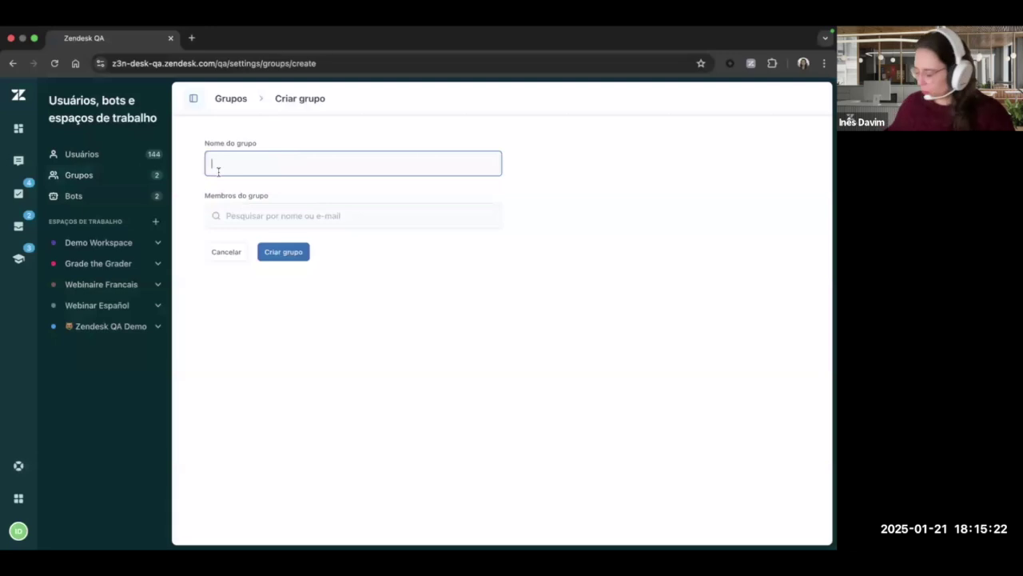
pyautogui.write('L1')
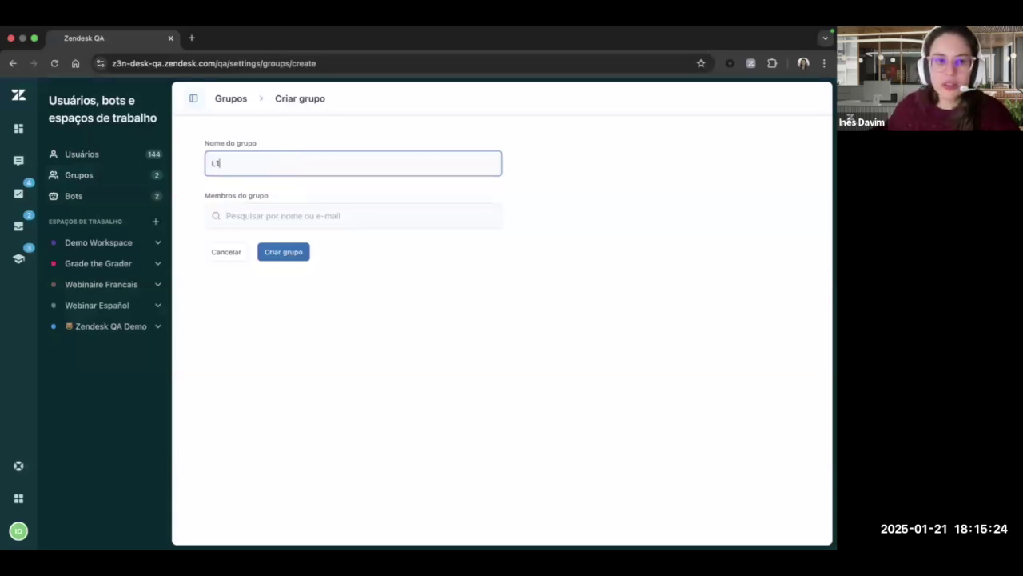
pyautogui.click(272, 214)
pyautogui.click(264, 247)
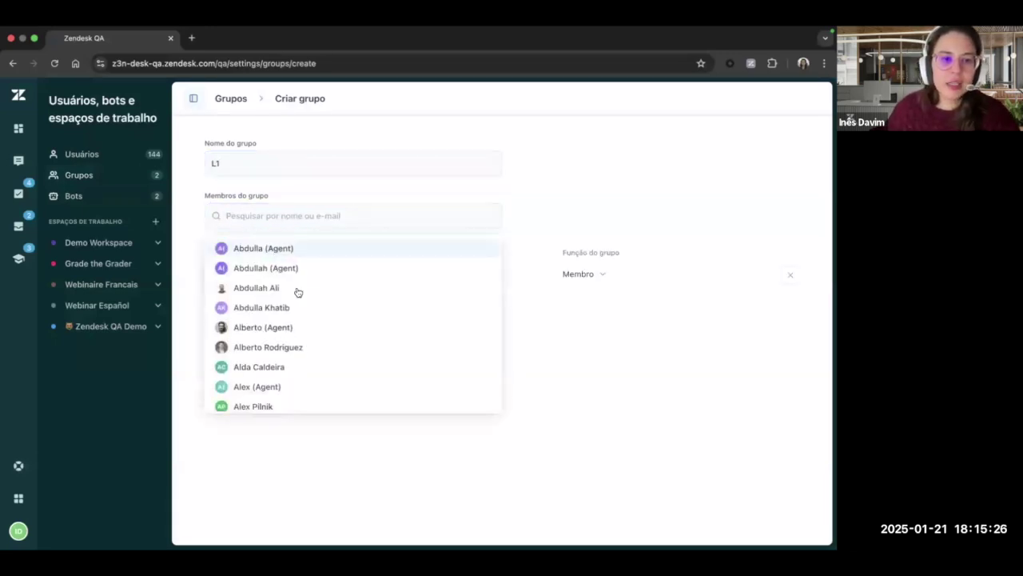
pyautogui.click(306, 275)
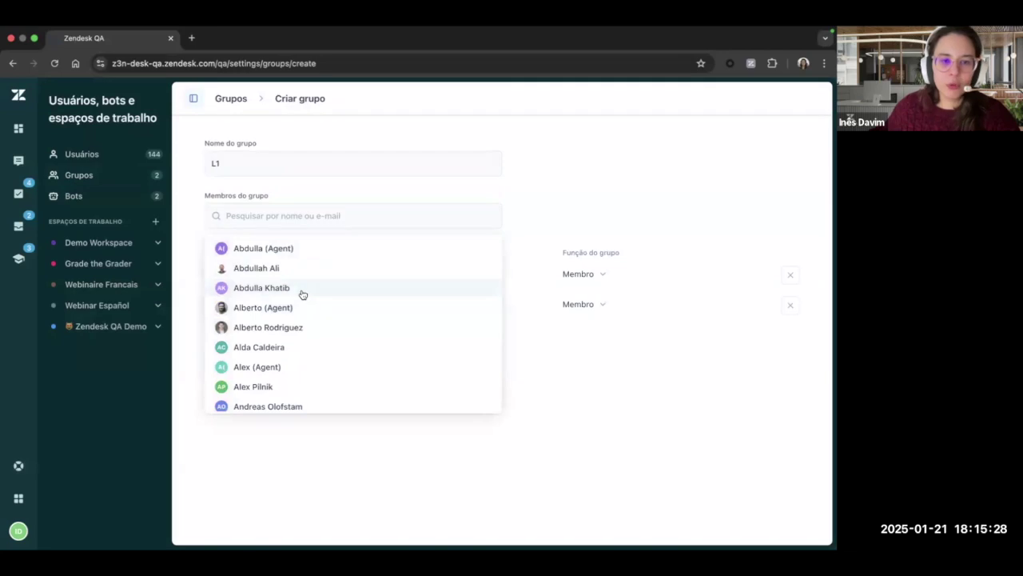
pyautogui.click(300, 292)
pyautogui.click(565, 373)
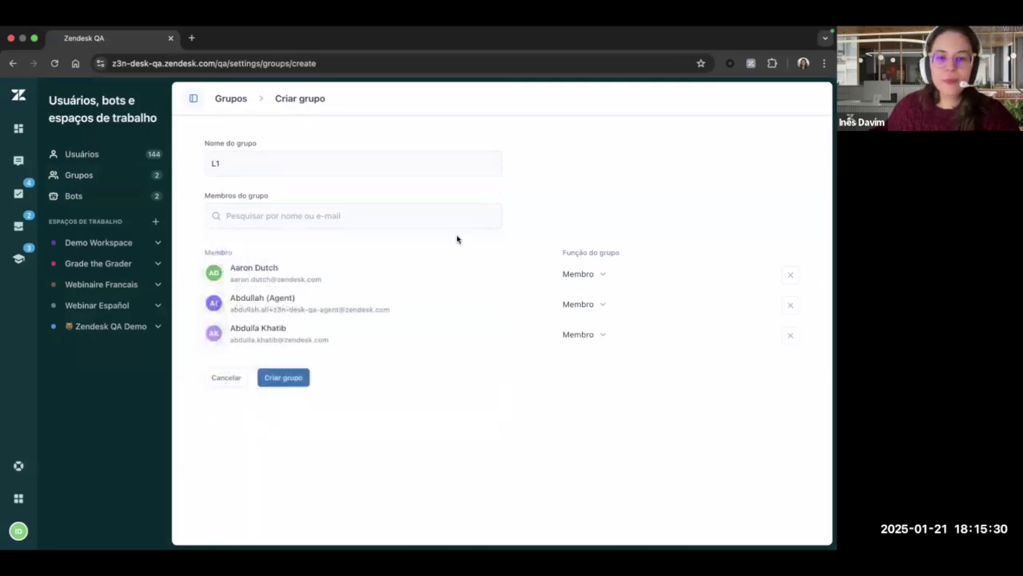
pyautogui.click(223, 379)
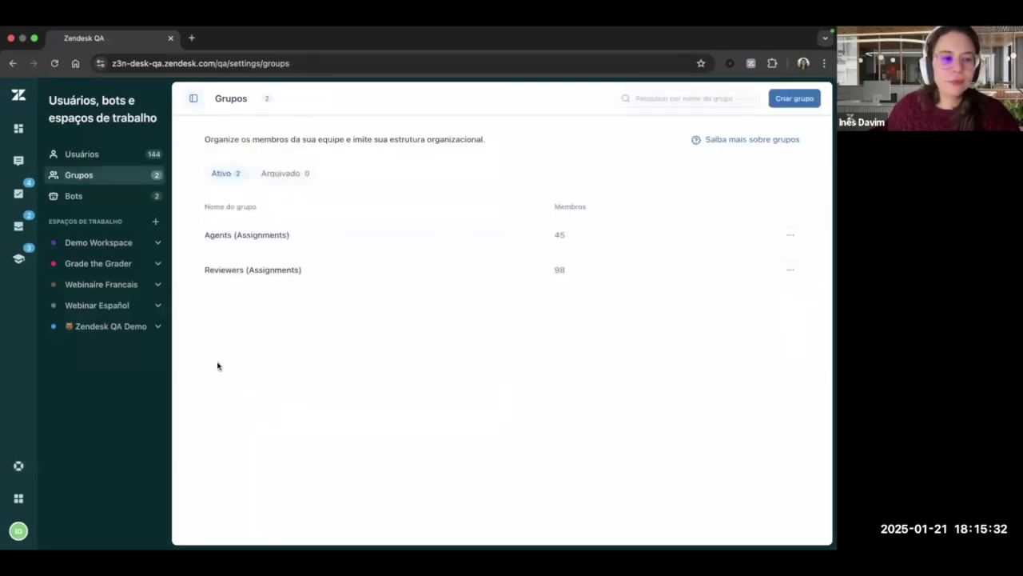
# Step: Review the bots list, and check the Editar detalhes and Marcar como bot options of the second and third listed users
pyautogui.click(76, 196)
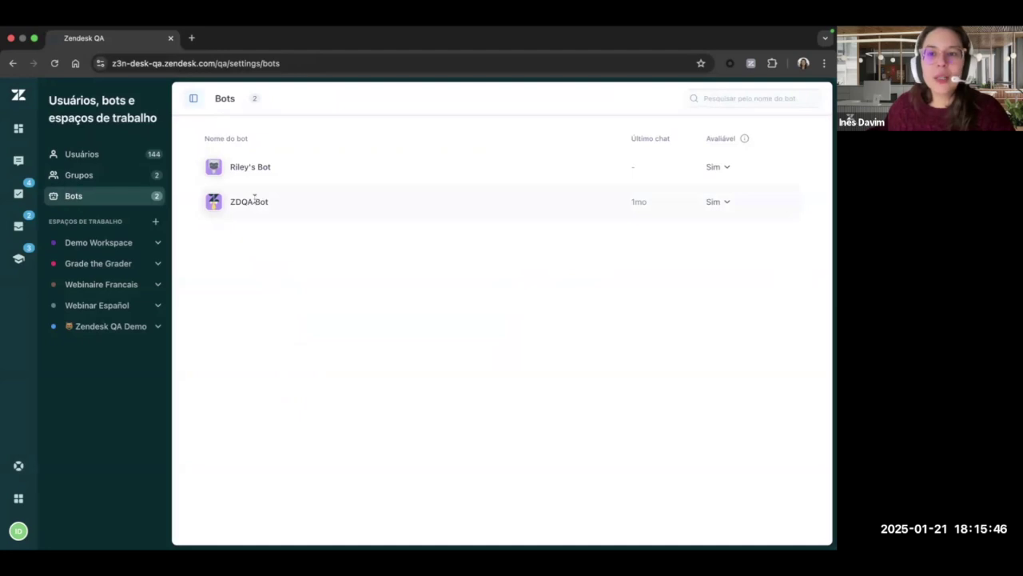
pyautogui.click(127, 162)
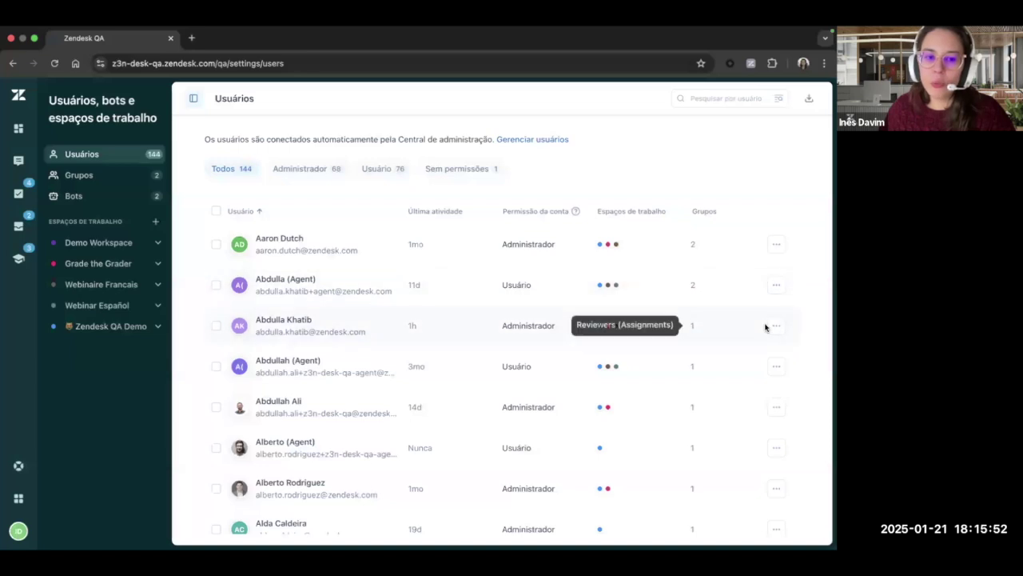
pyautogui.click(776, 288)
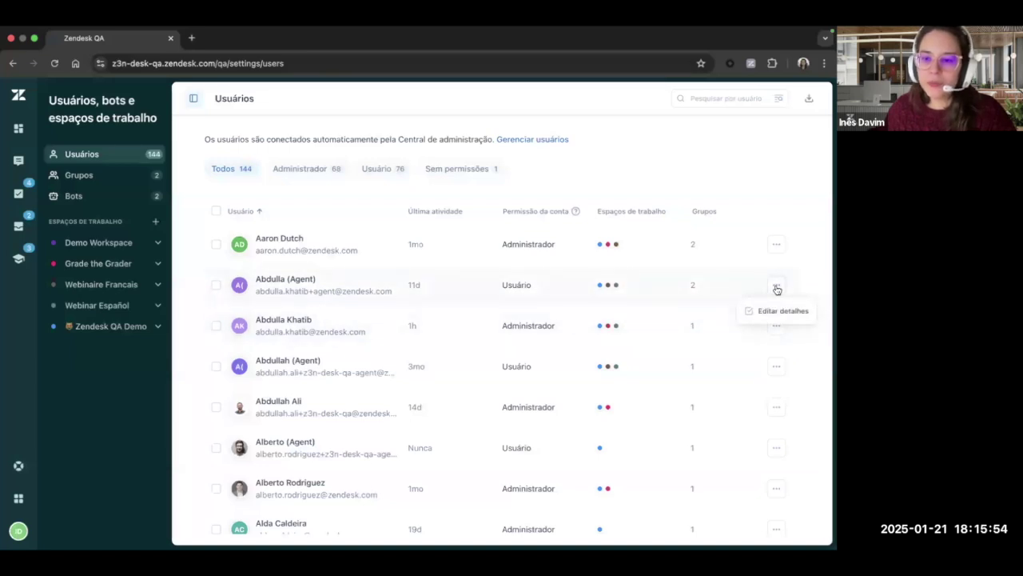
pyautogui.click(776, 313)
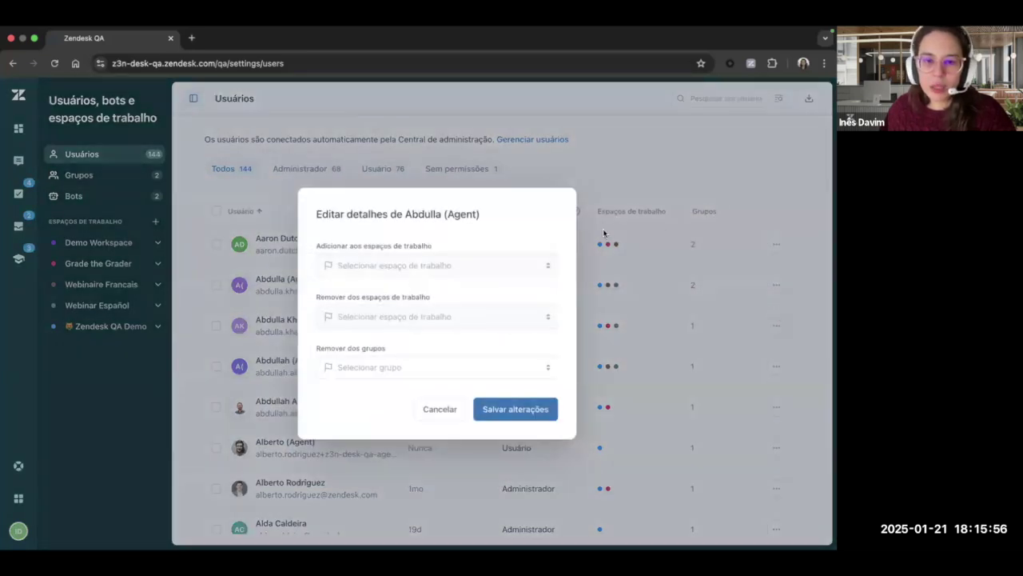
pyautogui.click(439, 409)
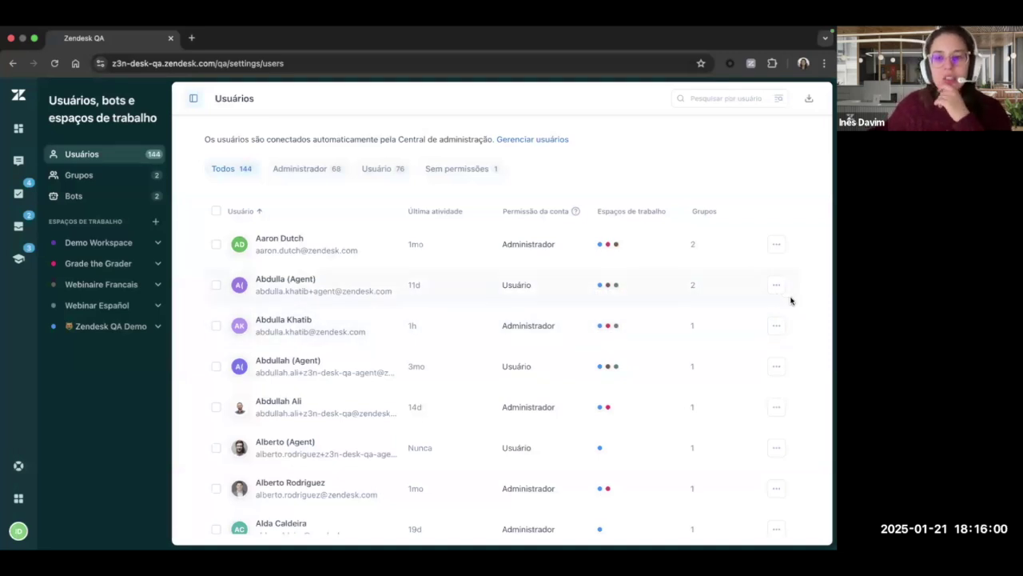
pyautogui.click(770, 330)
pyautogui.moveTo(779, 372)
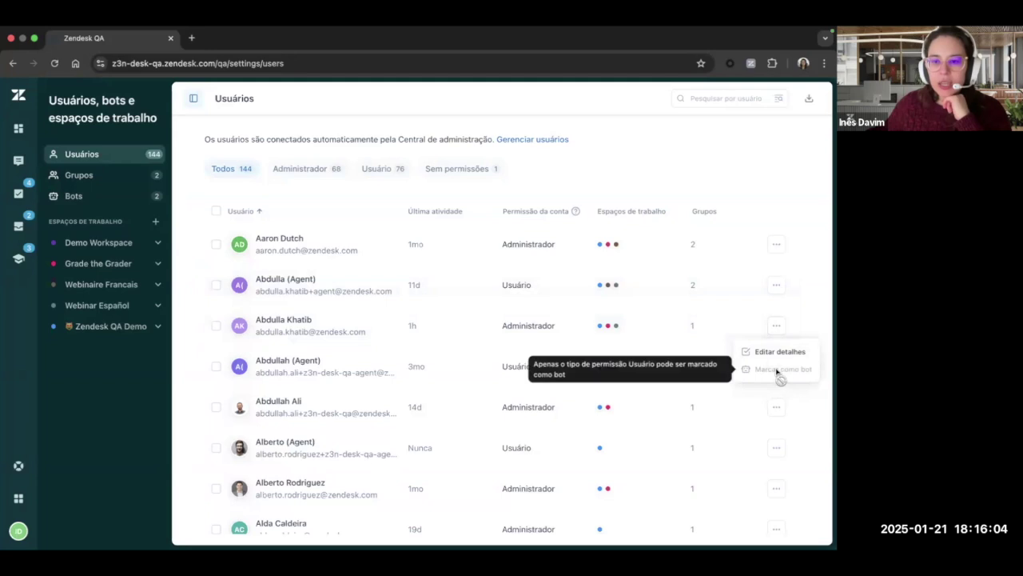
pyautogui.click(818, 320)
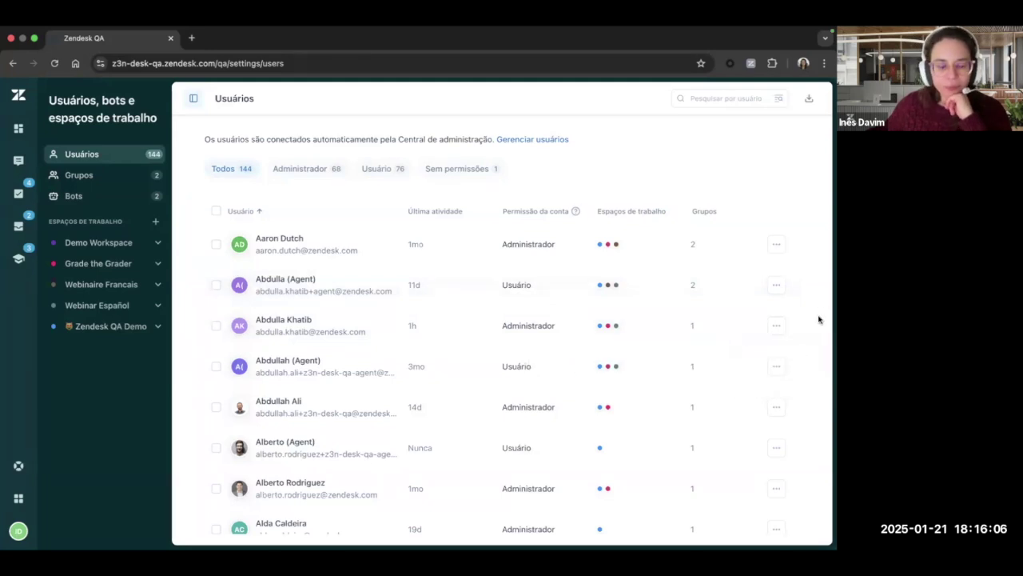
# Step: Compare the Zendesk QA Demo workspace's members with the account users, and review the workspace permission options of the second listed member
pyautogui.click(94, 331)
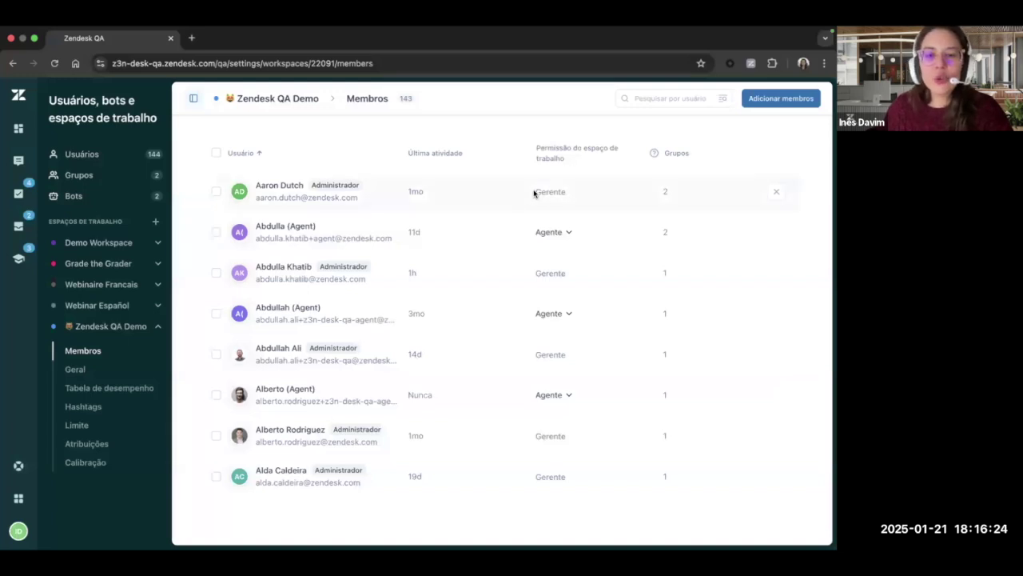
pyautogui.click(144, 157)
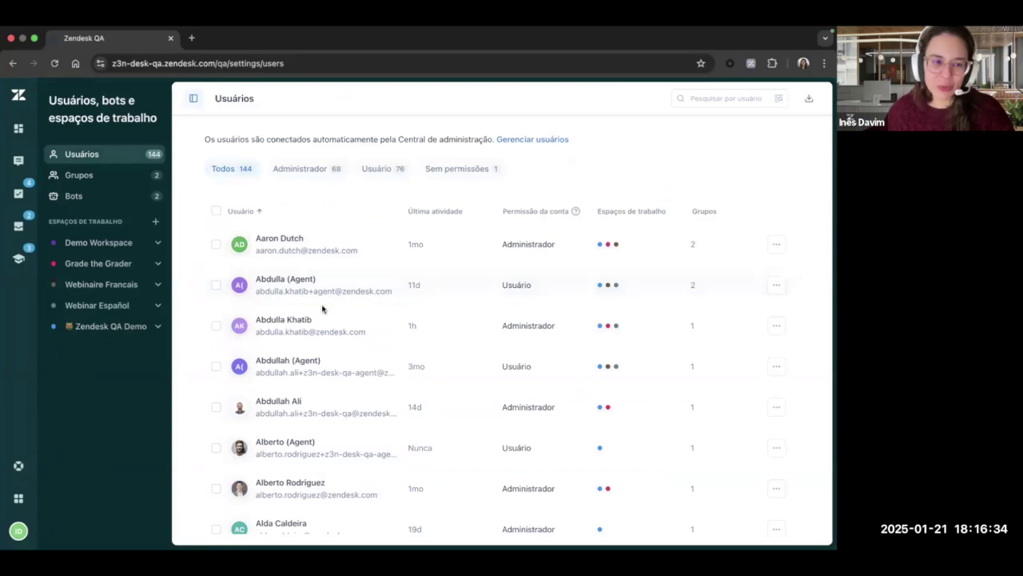
pyautogui.click(100, 328)
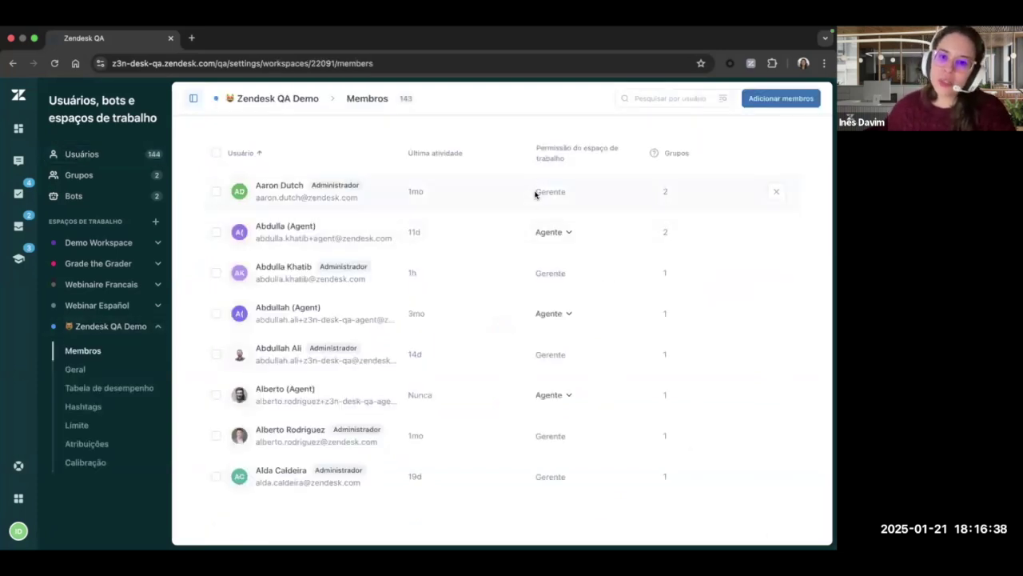
pyautogui.moveTo(535, 194); pyautogui.dragTo(598, 194)
pyautogui.click(575, 197)
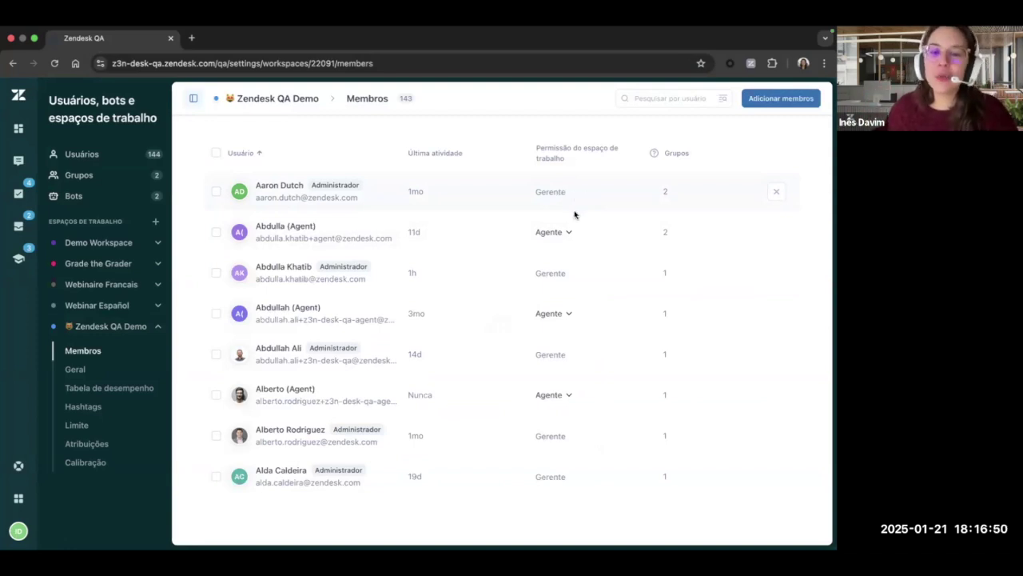
pyautogui.click(564, 233)
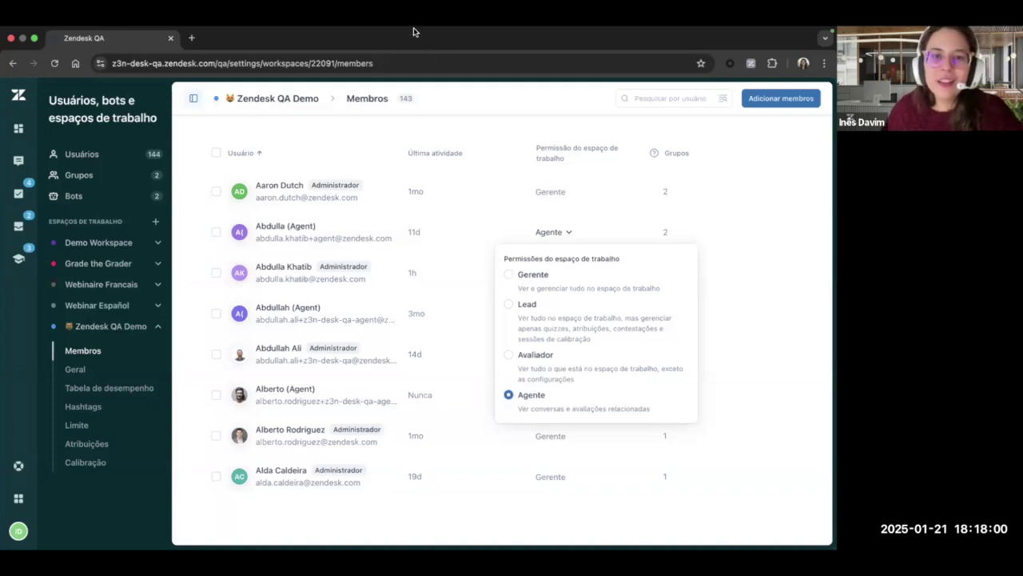
pyautogui.moveTo(413, 41)
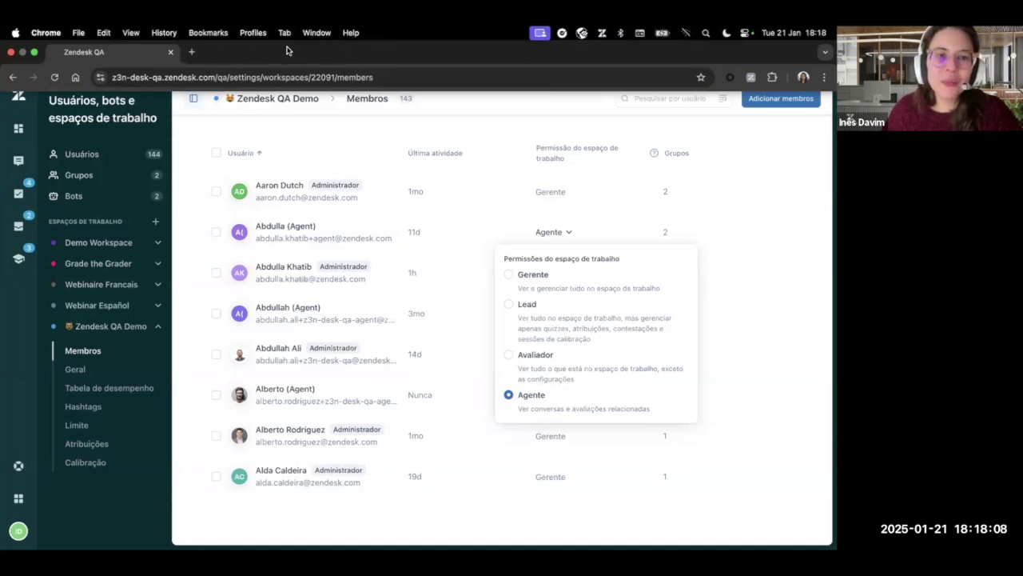
pyautogui.click(470, 320)
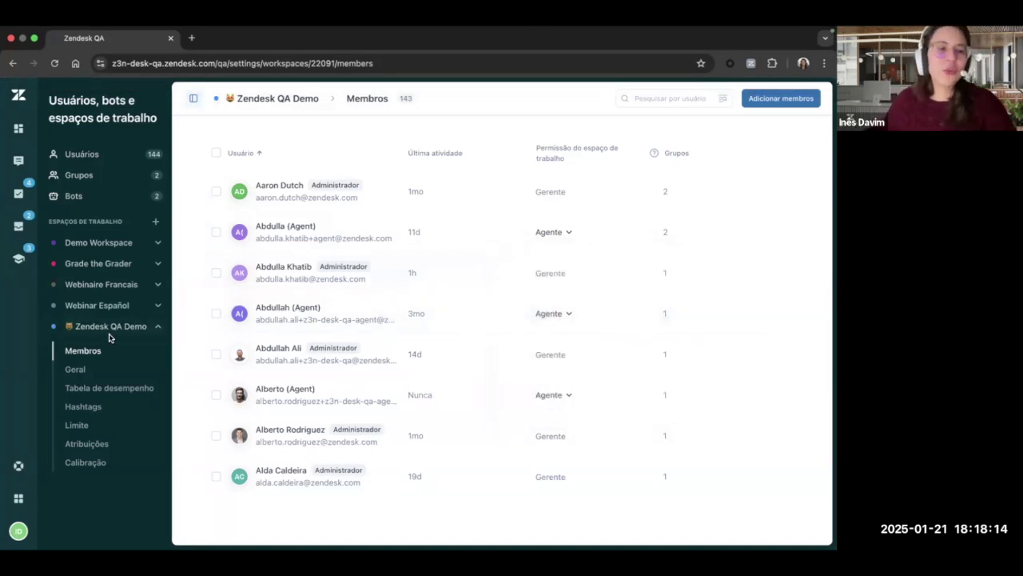
# Step: Examine the Zendesk QA Demo workspace's Geral settings, including Autoavaliações and the Avaliado padrão choices, without changing them
pyautogui.click(83, 372)
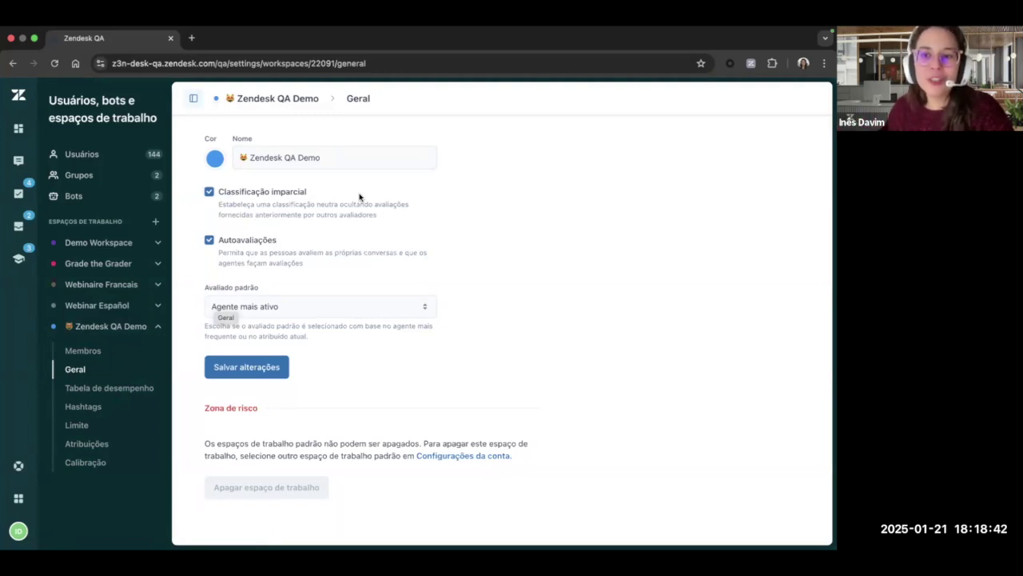
pyautogui.click(206, 265)
pyautogui.click(206, 250)
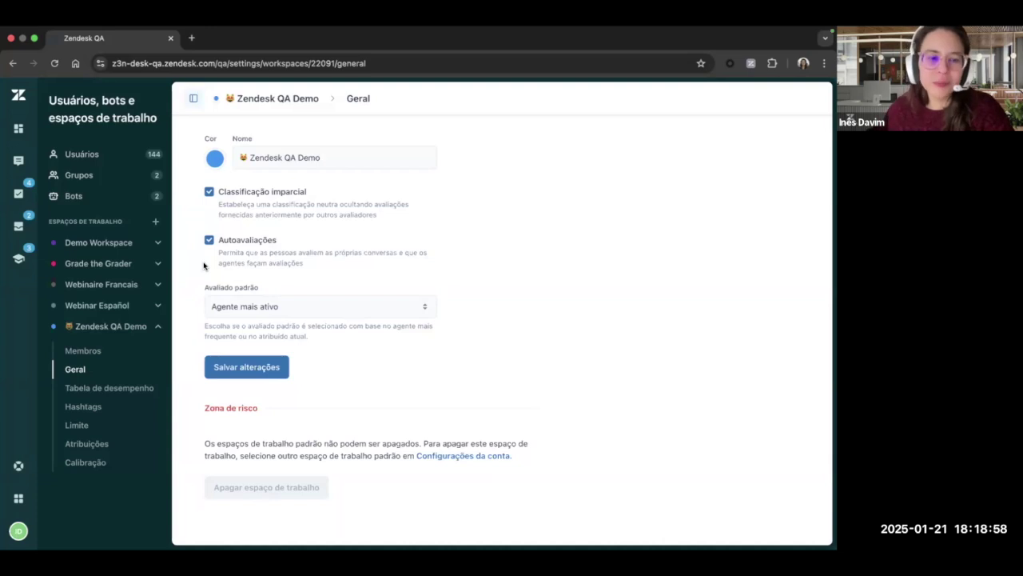
pyautogui.click(246, 307)
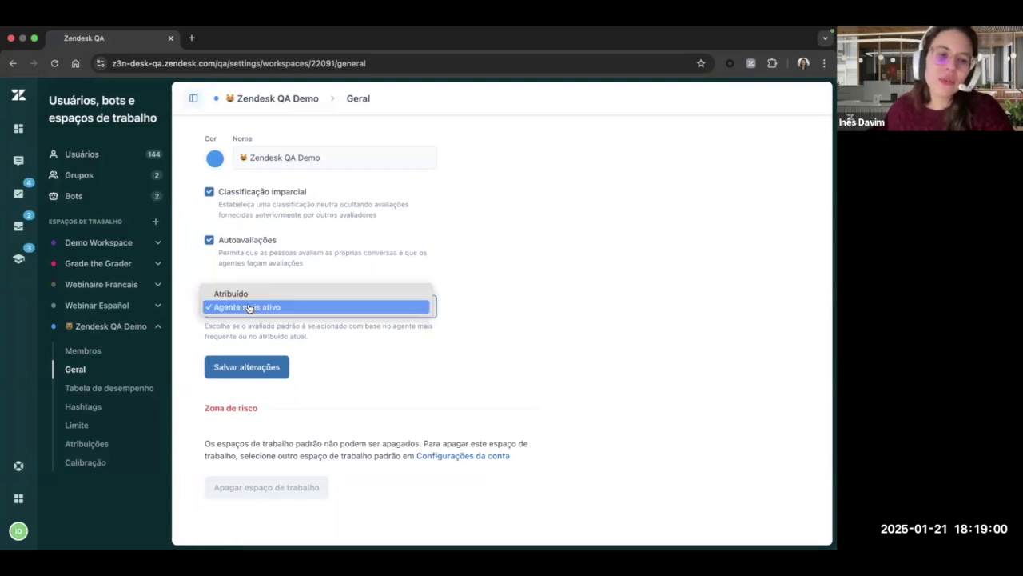
pyautogui.click(187, 322)
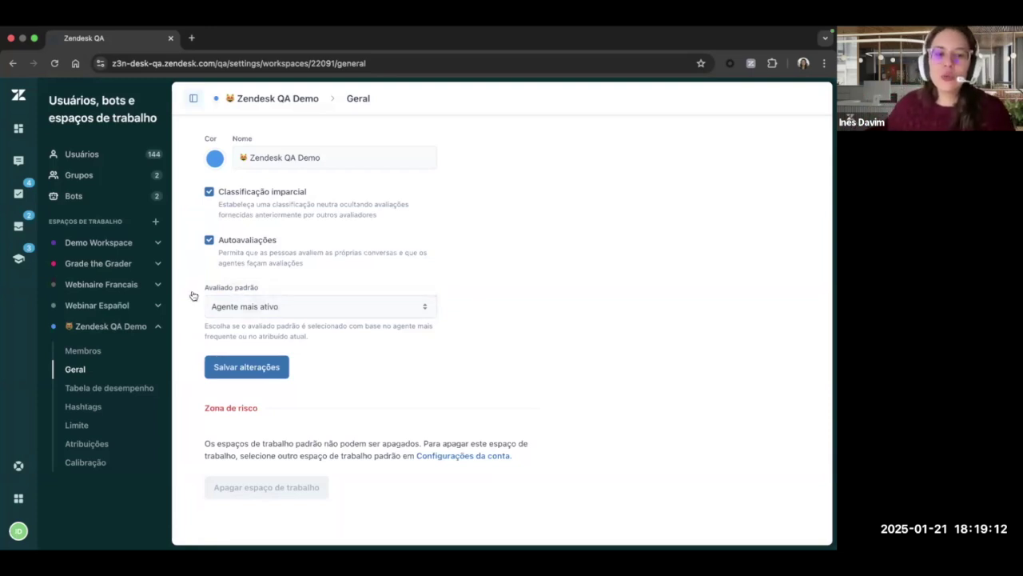
pyautogui.click(283, 308)
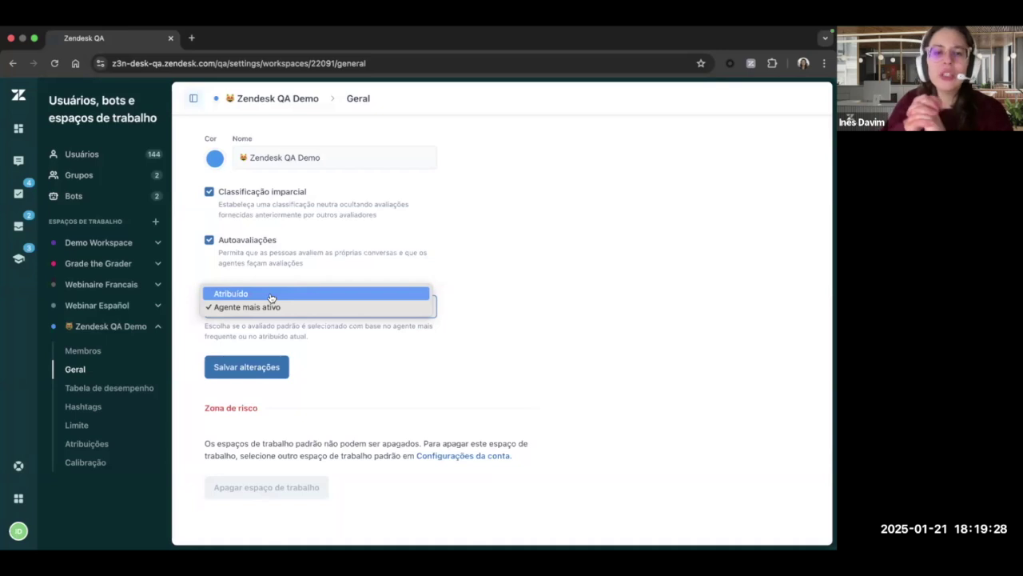
pyautogui.click(185, 299)
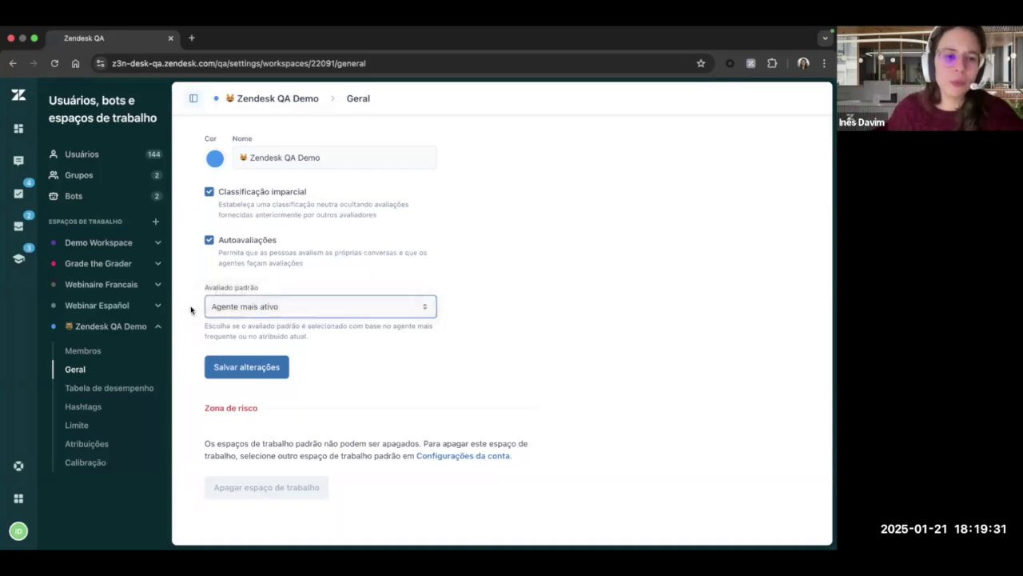
# Step: View the workspace's Tabela de desempenho and Hashtags settings, switching the permission for members to create new hashtags off and back on
pyautogui.click(100, 389)
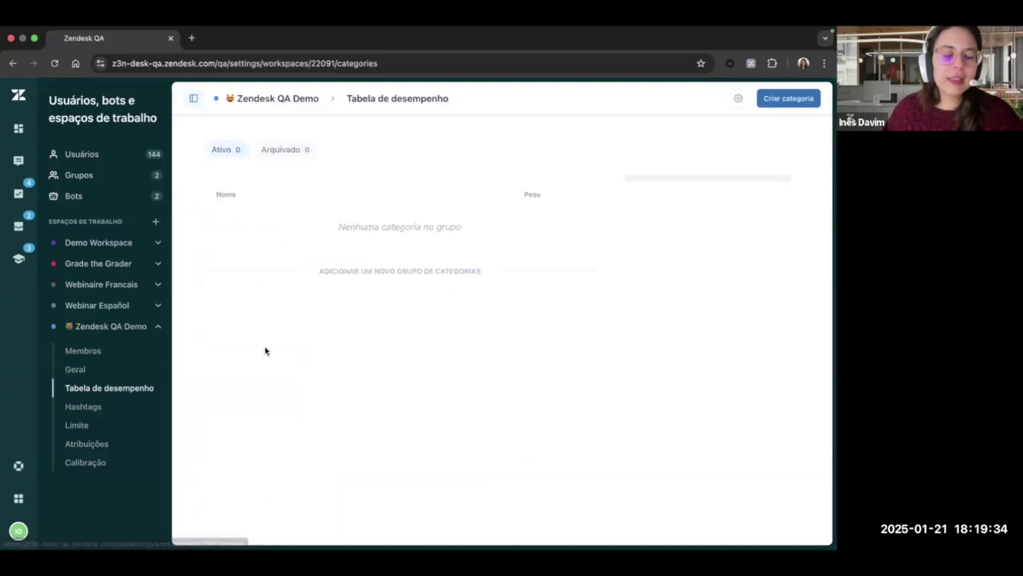
pyautogui.click(90, 407)
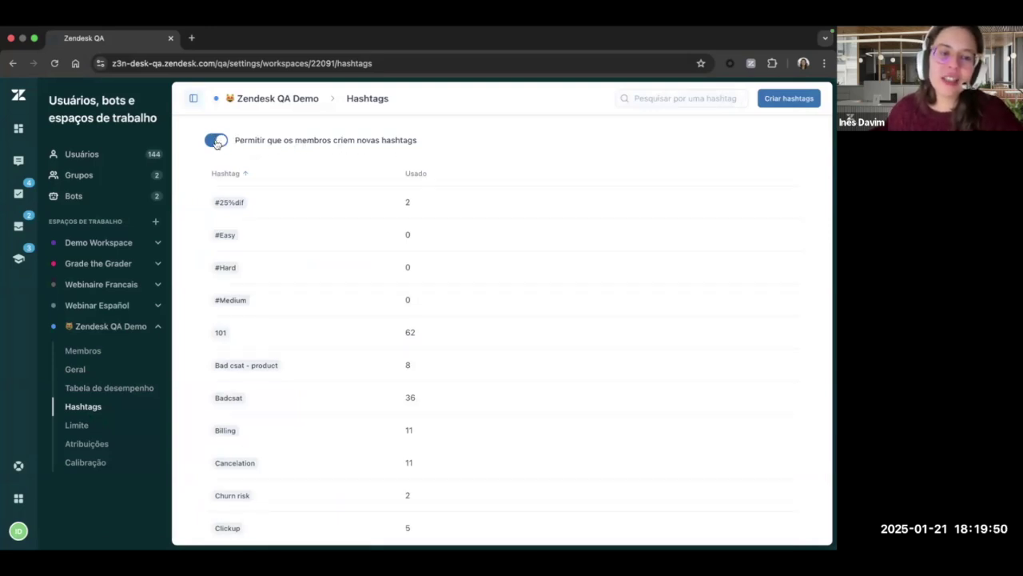
pyautogui.click(216, 142)
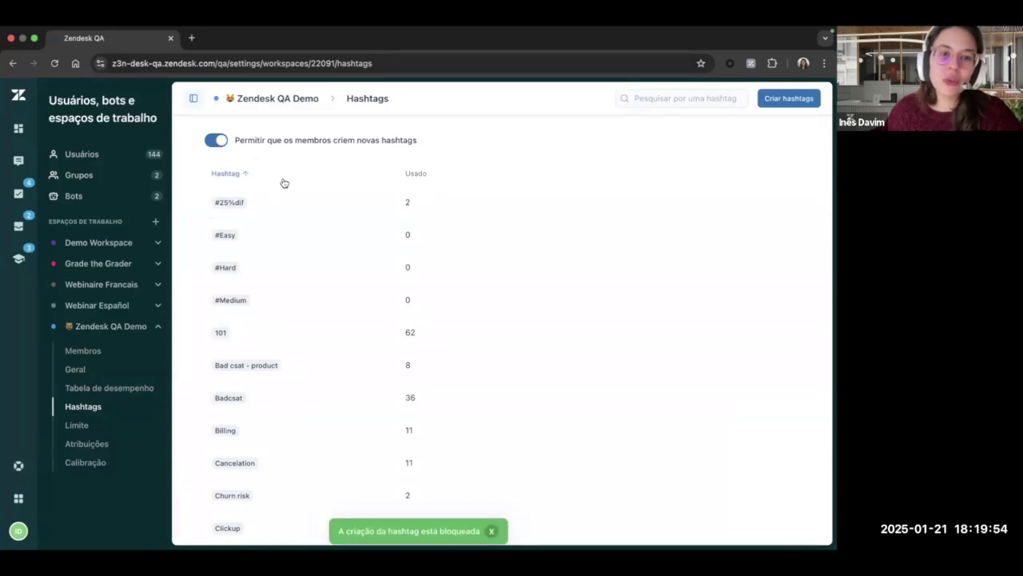
pyautogui.scroll(-1, 282, 184)
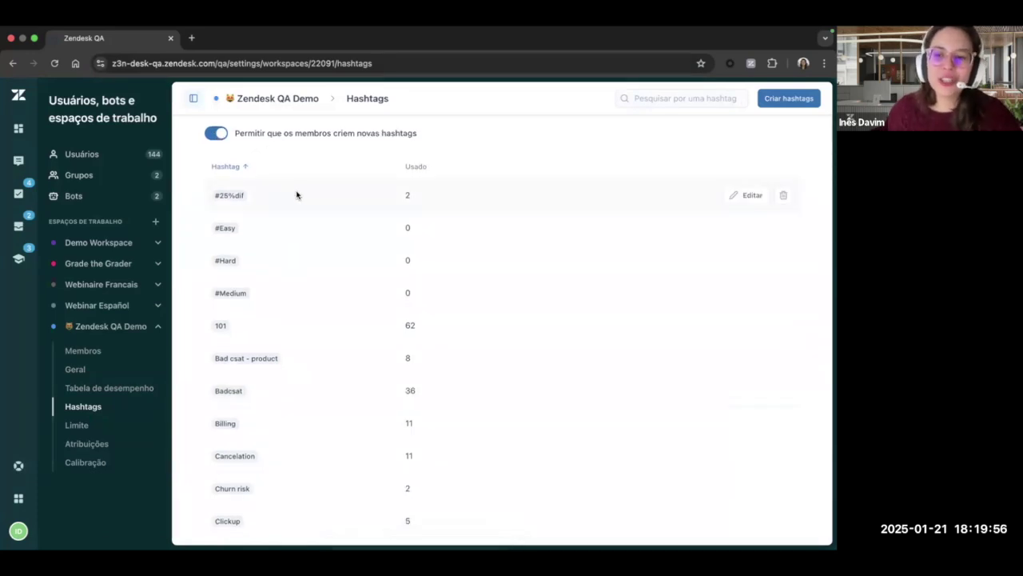
pyautogui.scroll(1, 217, 234)
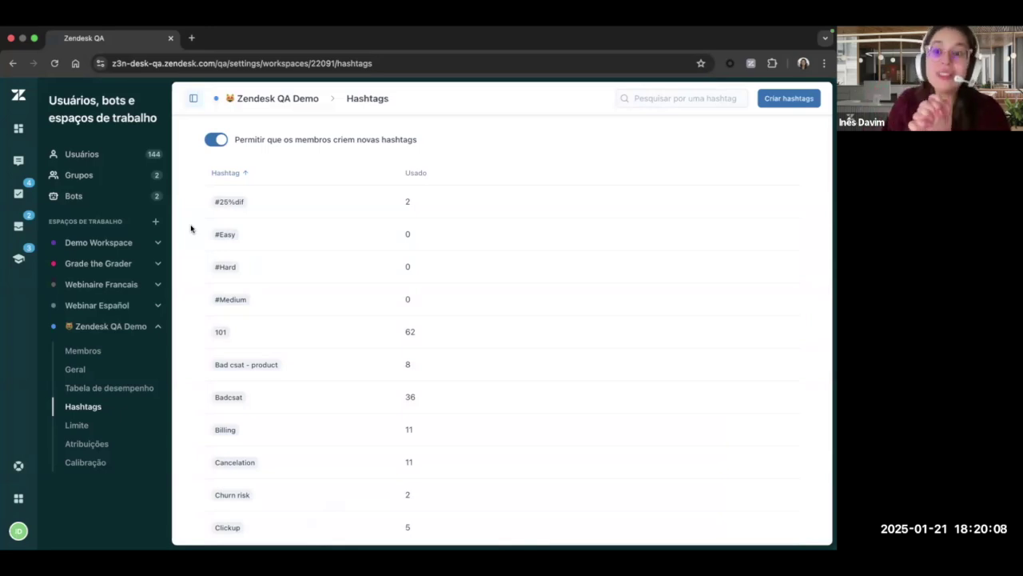
# Step: View the workspace's Limite settings and return to its Tabela de desempenho settings
pyautogui.click(77, 426)
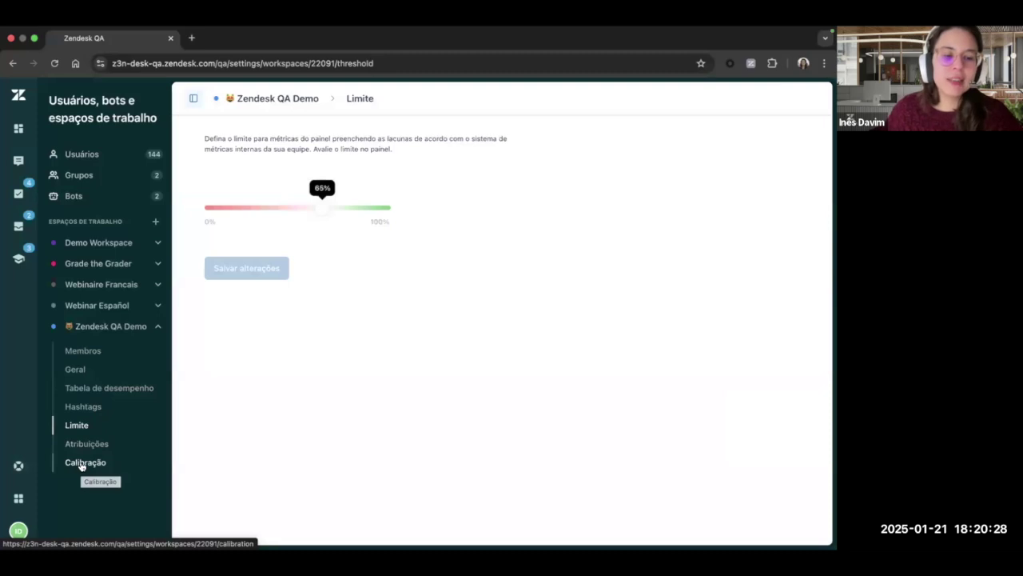
pyautogui.click(99, 390)
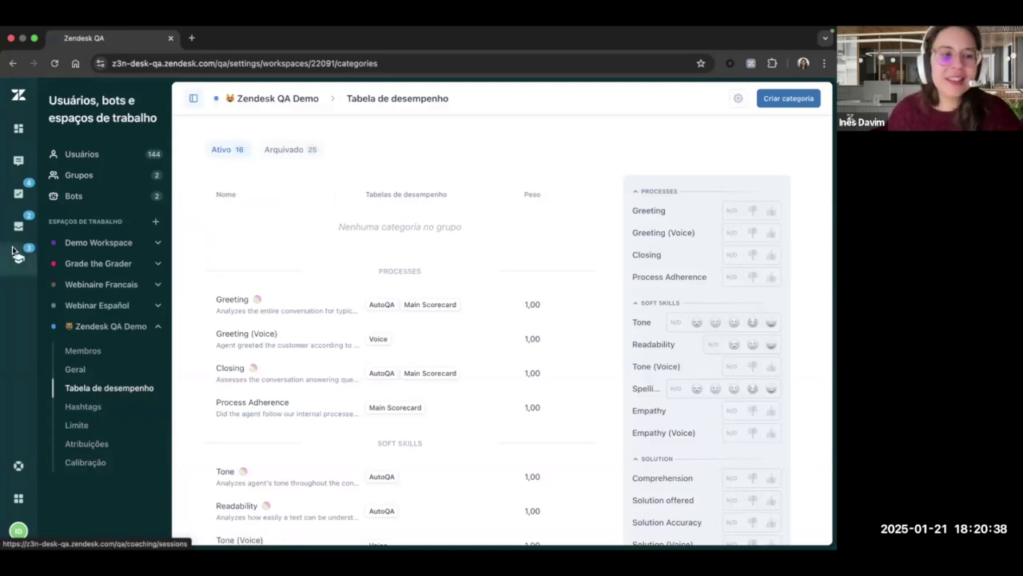
# Step: Open the third conversation, Booking Issue, in the Last 30 days filter of Conversas, read its messages and show its evaluation form
pyautogui.click(18, 163)
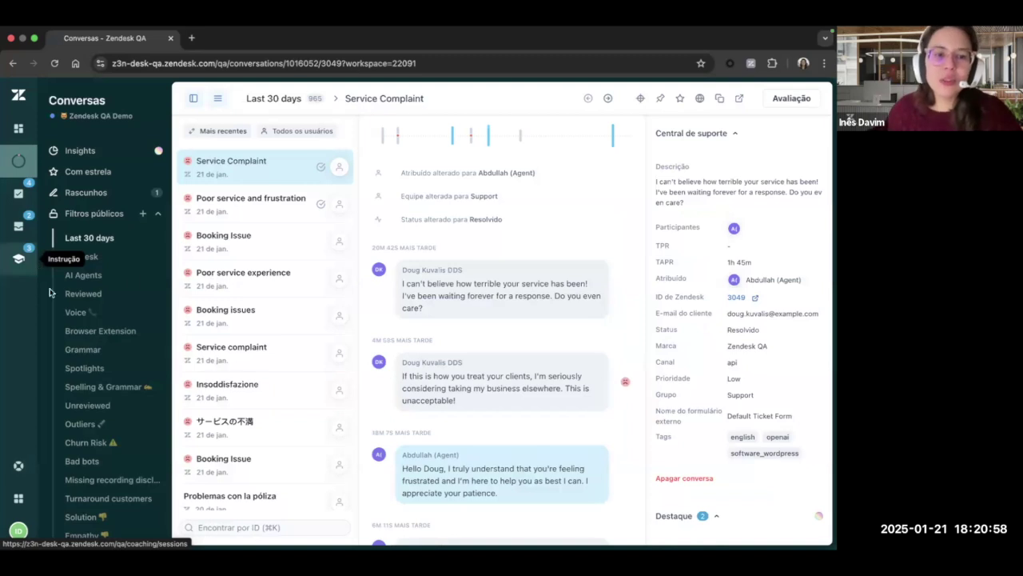
pyautogui.click(248, 244)
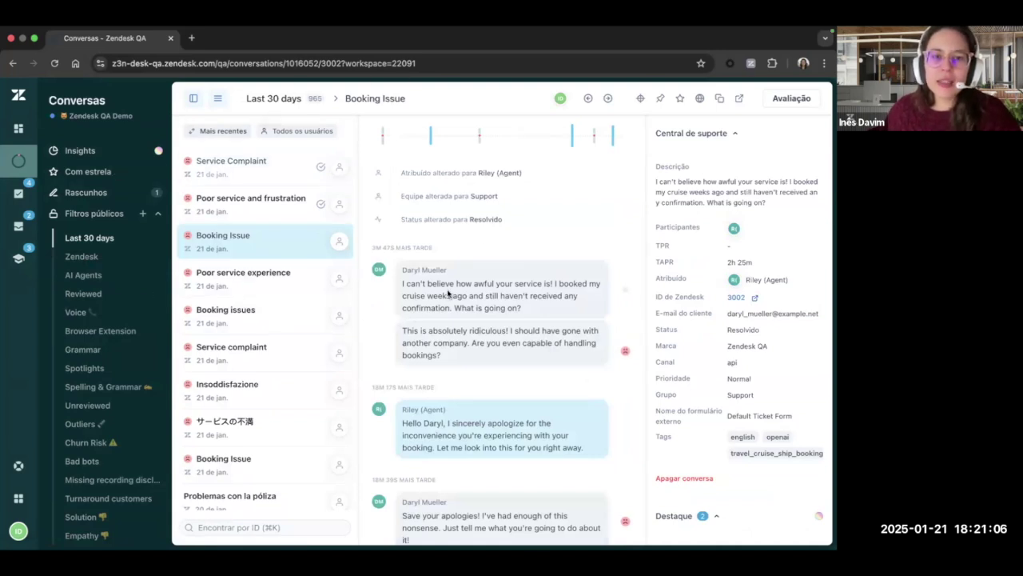
pyautogui.scroll(-3, 480, 318)
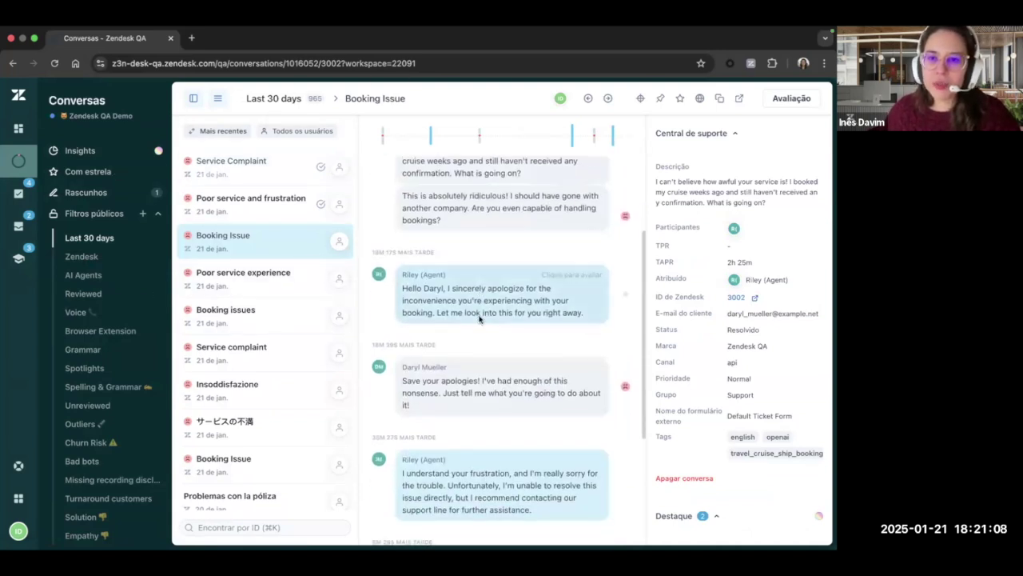
pyautogui.scroll(3, 479, 318)
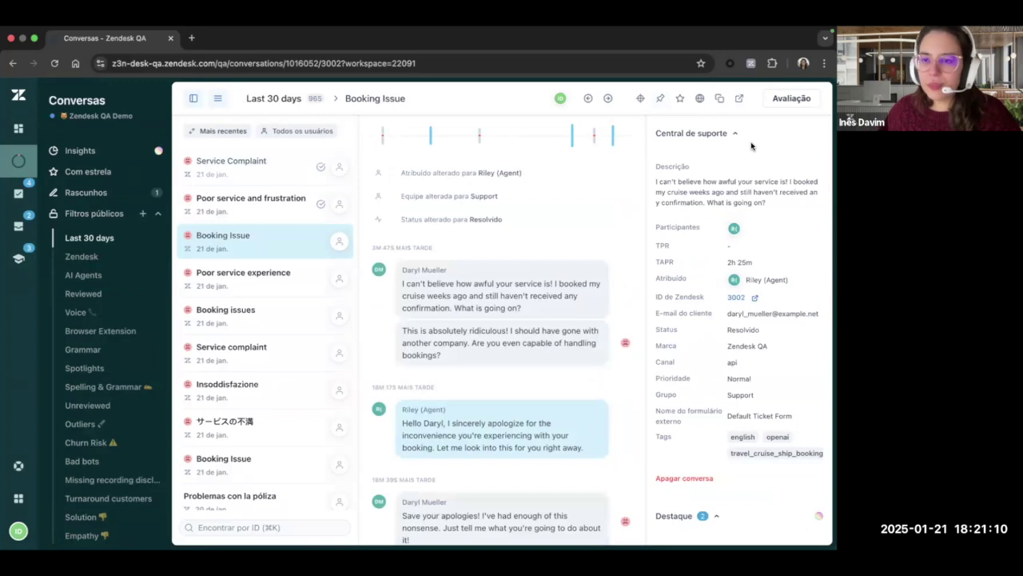
pyautogui.click(791, 102)
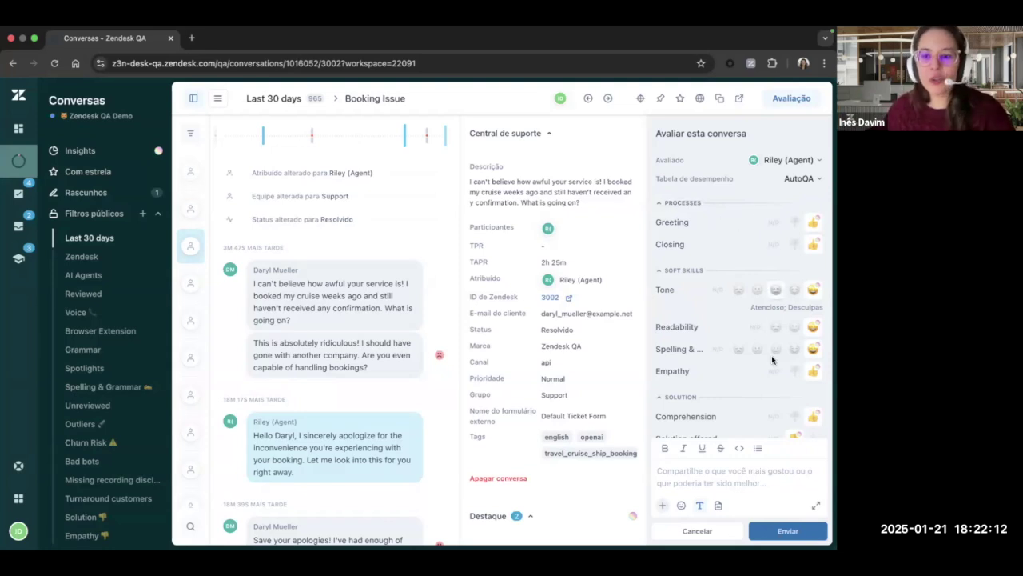
# Step: Examine the AutoQA ratings for Processes, Soft Skills and Solution, and check which scorecards are available for the evaluation
pyautogui.scroll(-1, 760, 347)
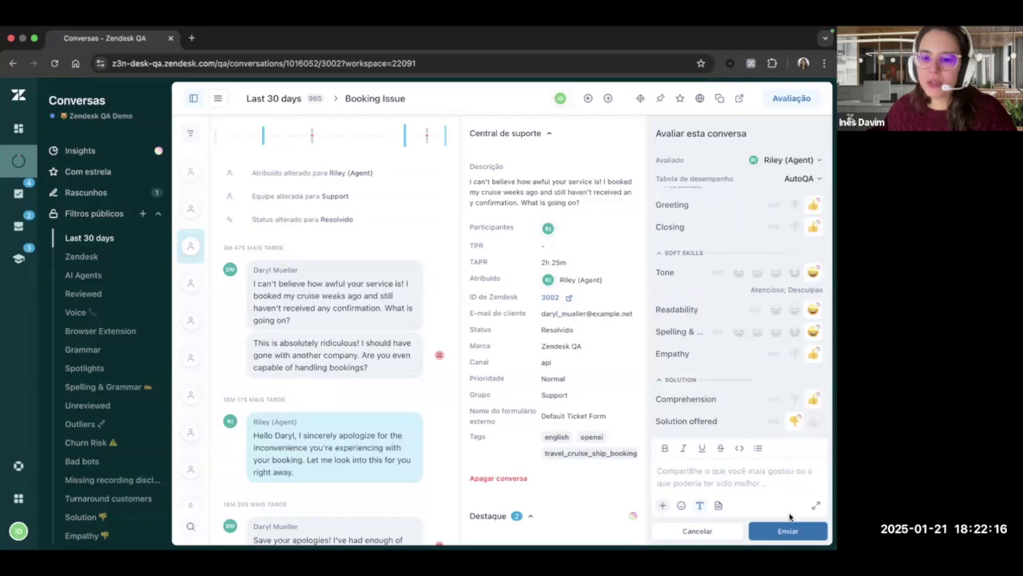
pyautogui.scroll(1, 774, 353)
pyautogui.scroll(-1, 795, 392)
pyautogui.scroll(1, 795, 245)
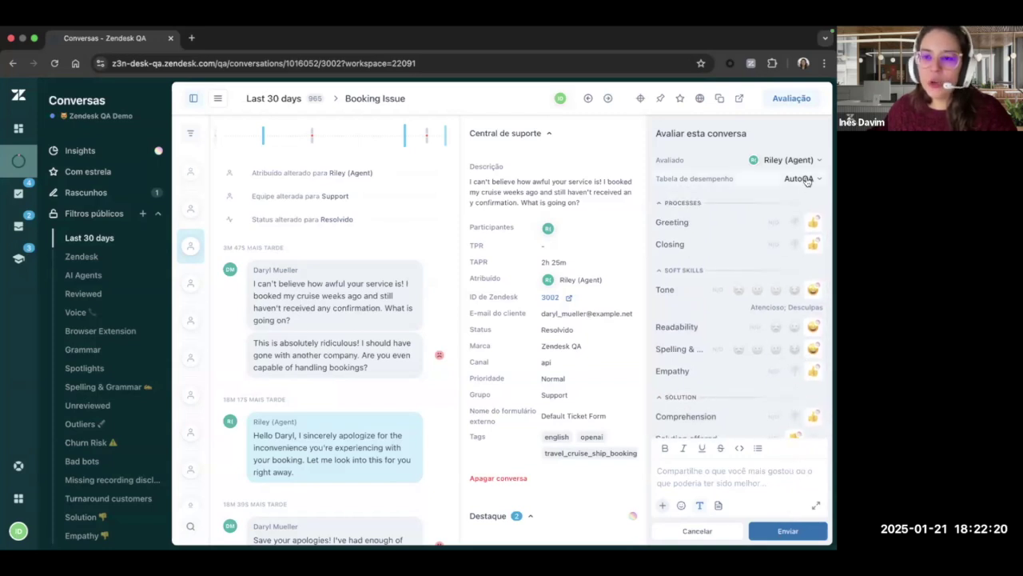
pyautogui.click(806, 179)
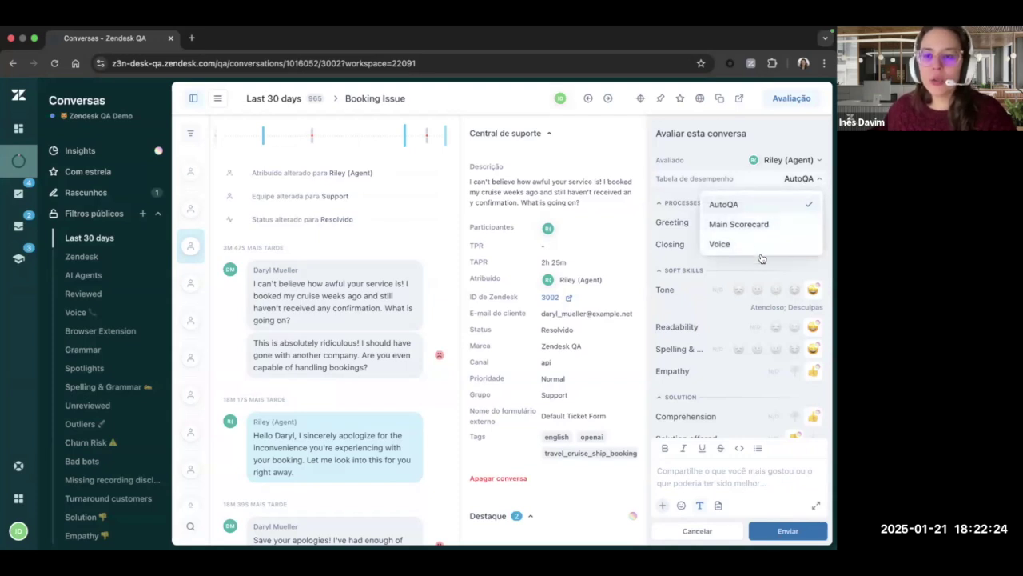
pyautogui.click(821, 264)
pyautogui.click(822, 264)
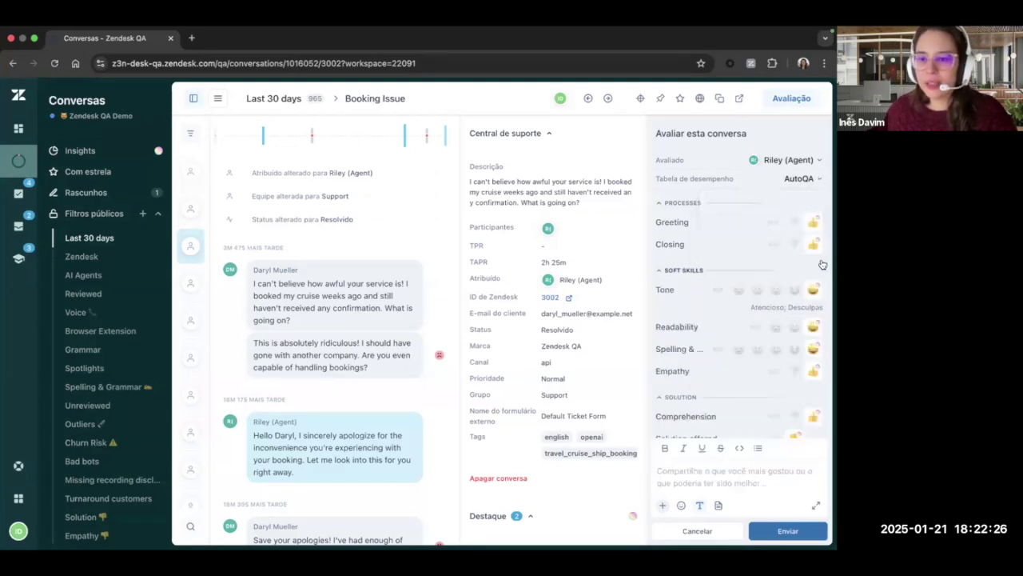
pyautogui.scroll(-1, 782, 393)
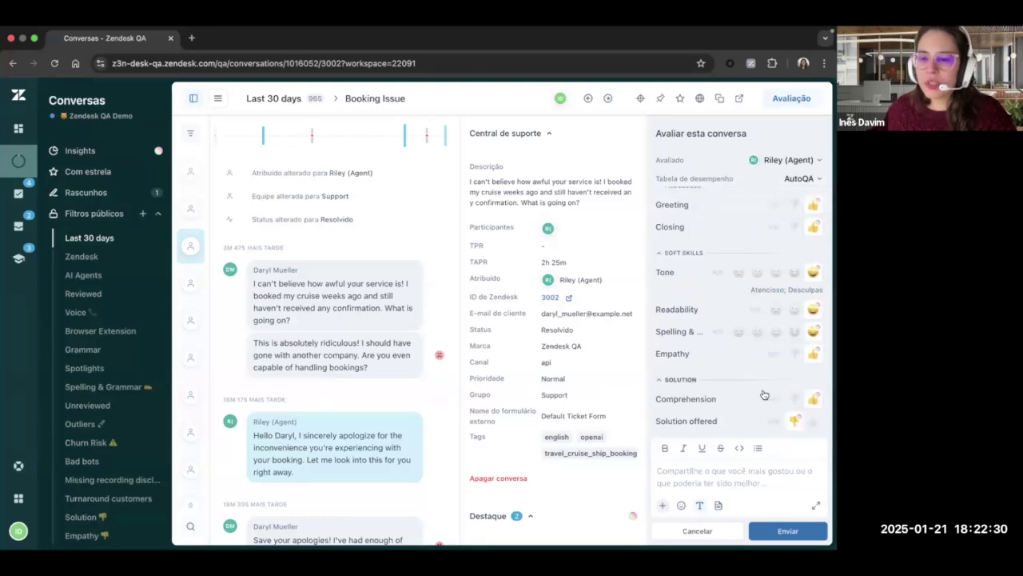
pyautogui.moveTo(813, 234)
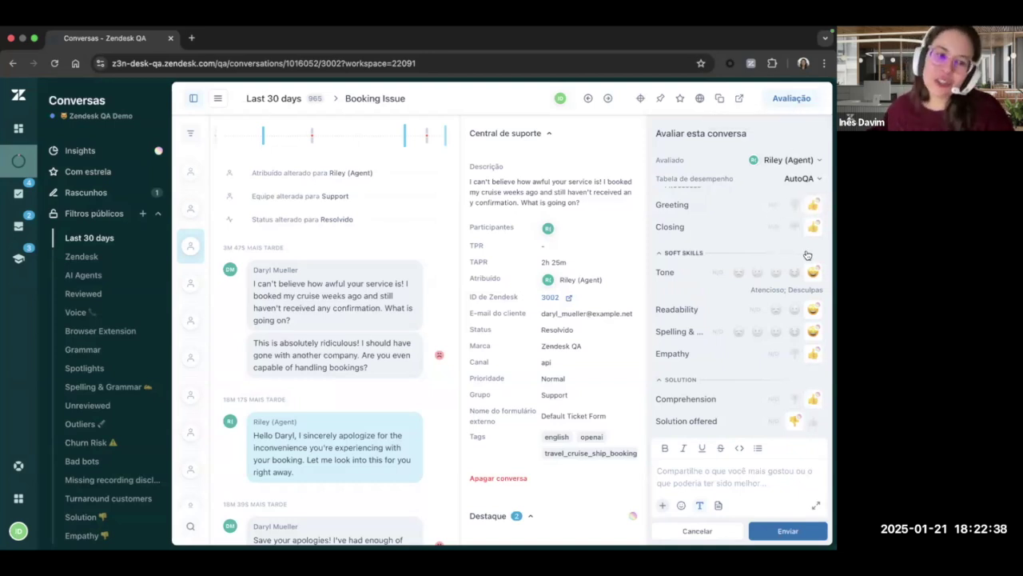
pyautogui.moveTo(815, 226)
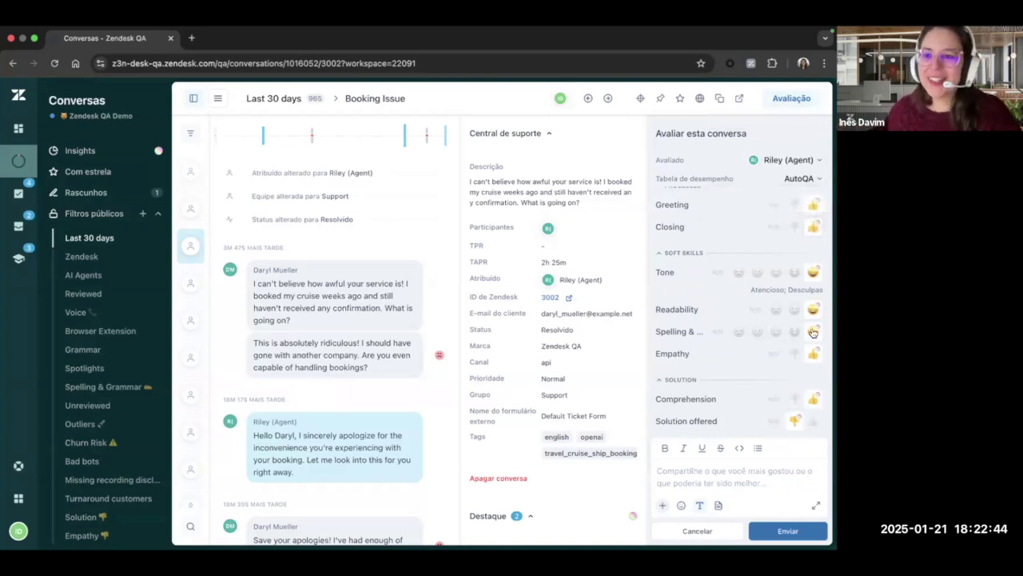
# Step: Switch the evaluation to Main Scorecard and give Process Adherence, Solution Accuracy and Product Knowledge a thumbs up
pyautogui.click(796, 179)
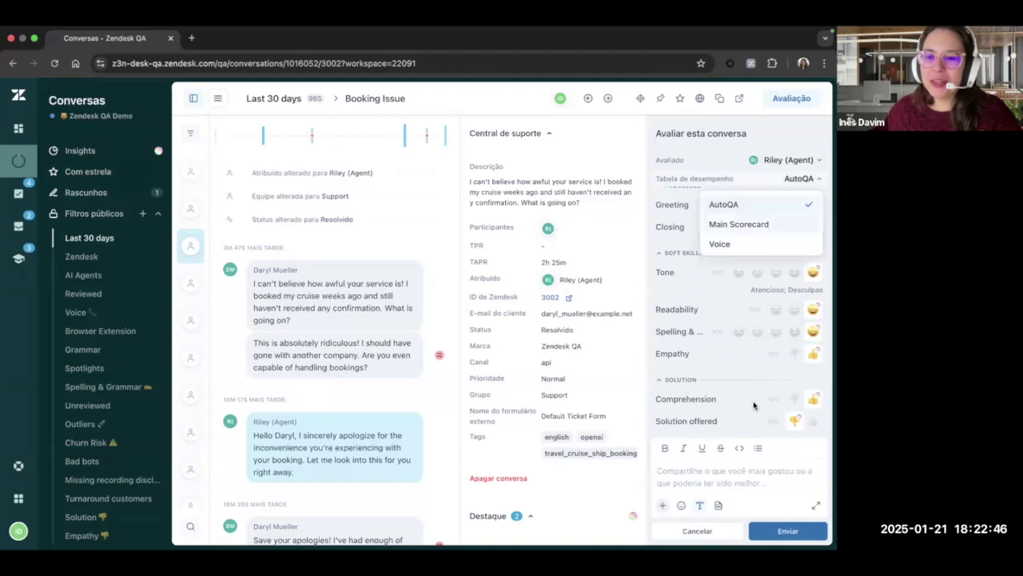
pyautogui.click(765, 225)
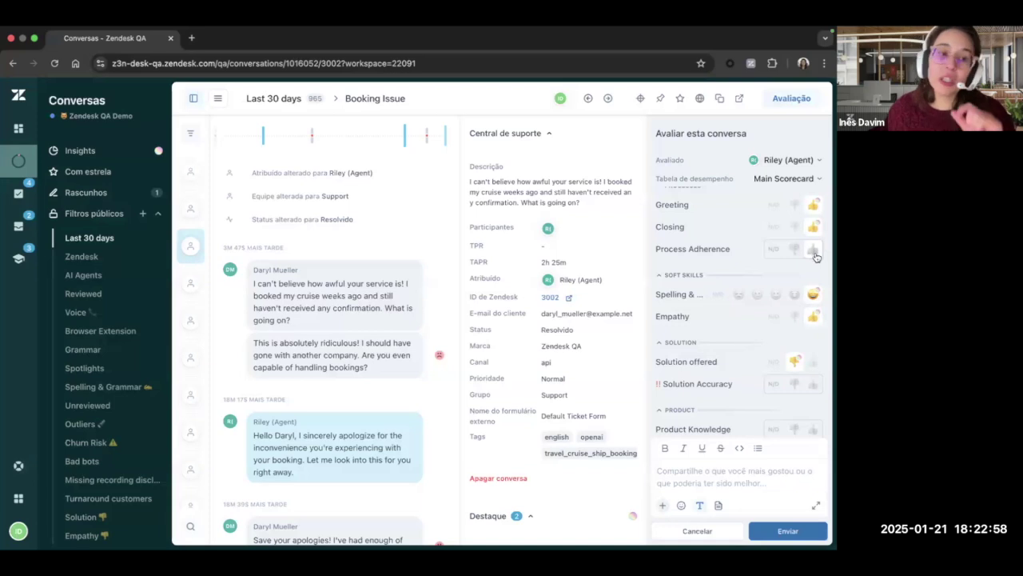
pyautogui.scroll(-1, 814, 256)
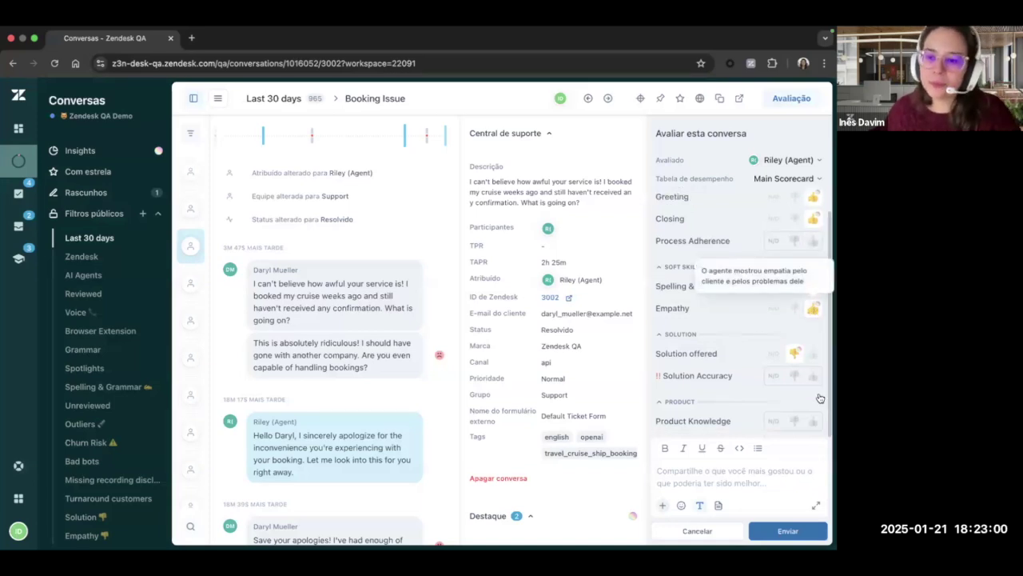
pyautogui.click(813, 243)
pyautogui.click(813, 374)
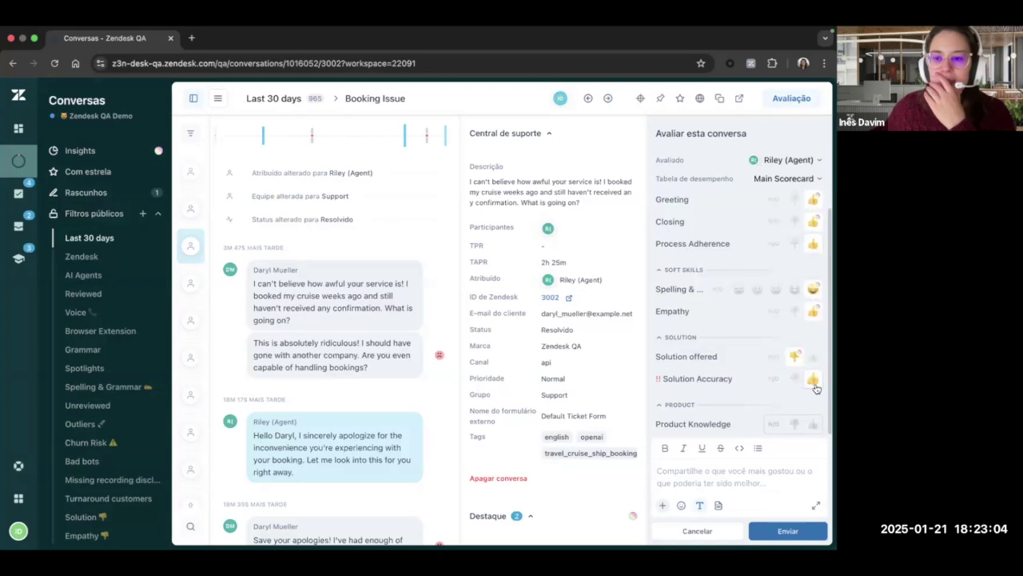
pyautogui.click(812, 422)
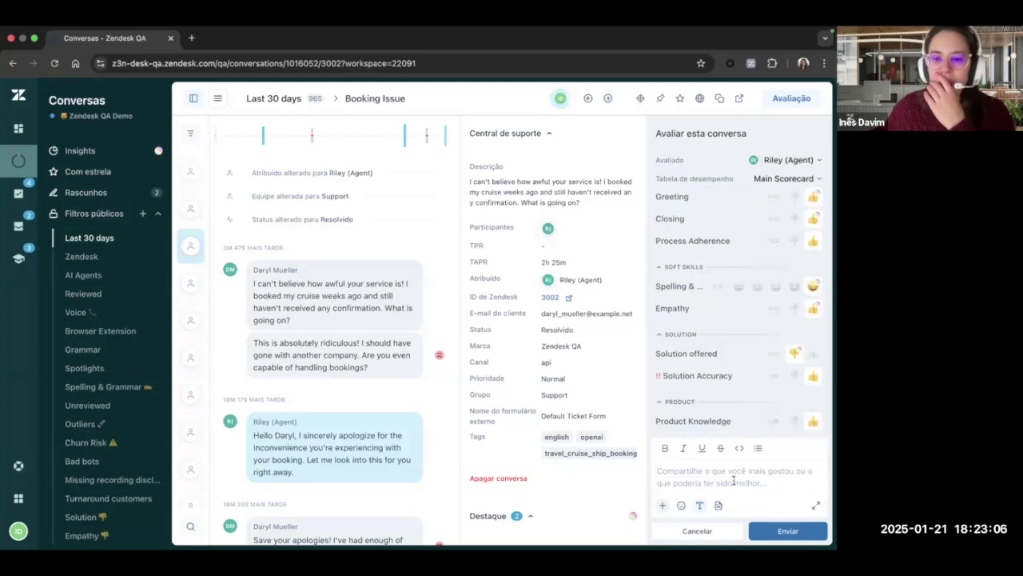
# Step: Add the comment "Bom trabalho" to the evaluation and submit it
pyautogui.click(731, 480)
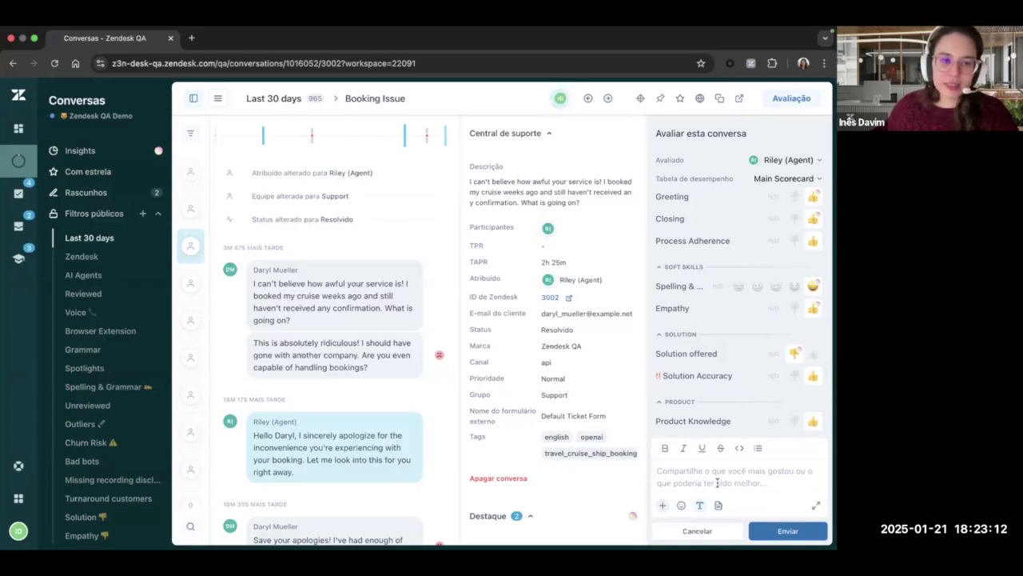
pyautogui.write('Bom trabalh')
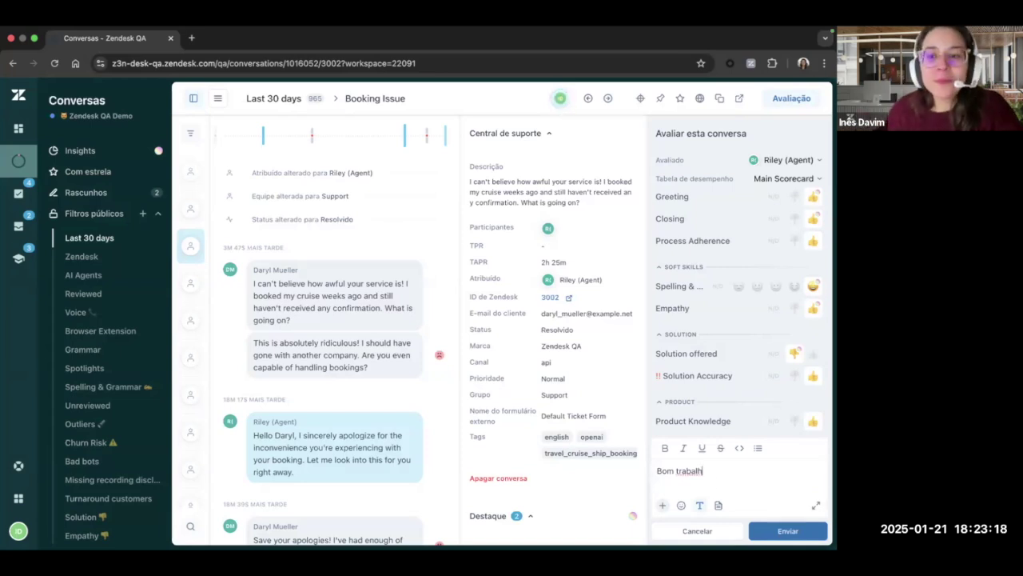
pyautogui.write('o')
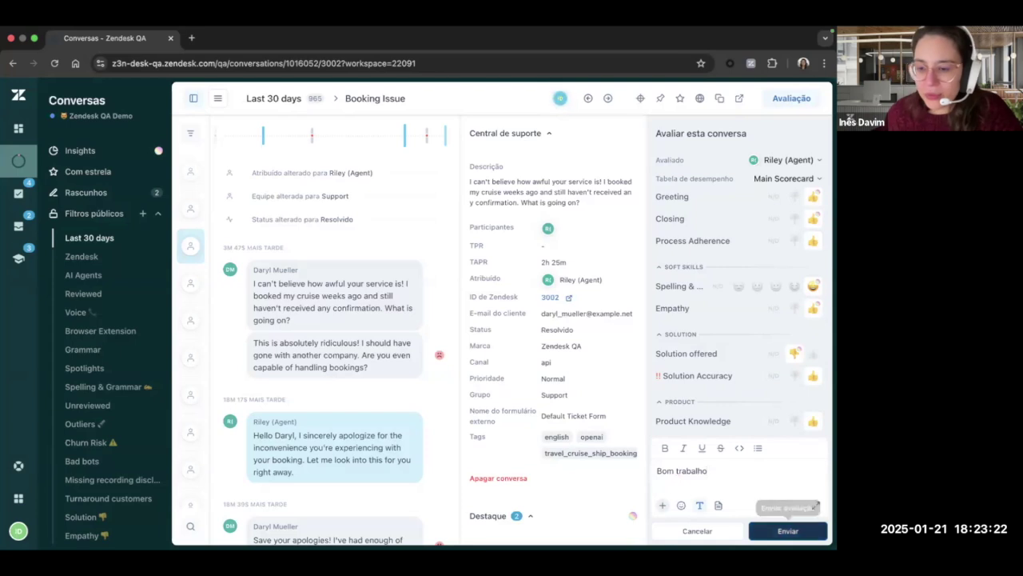
pyautogui.click(787, 530)
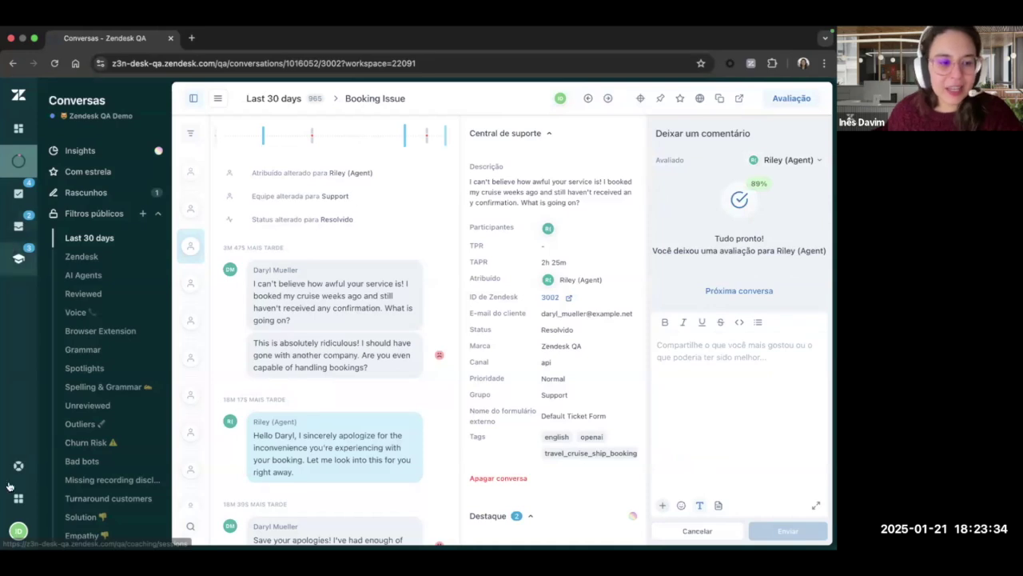
# Step: Go back to the user and workspace settings and show the Zendesk QA Demo workspace's Tabela de desempenho
pyautogui.moveTo(21, 529)
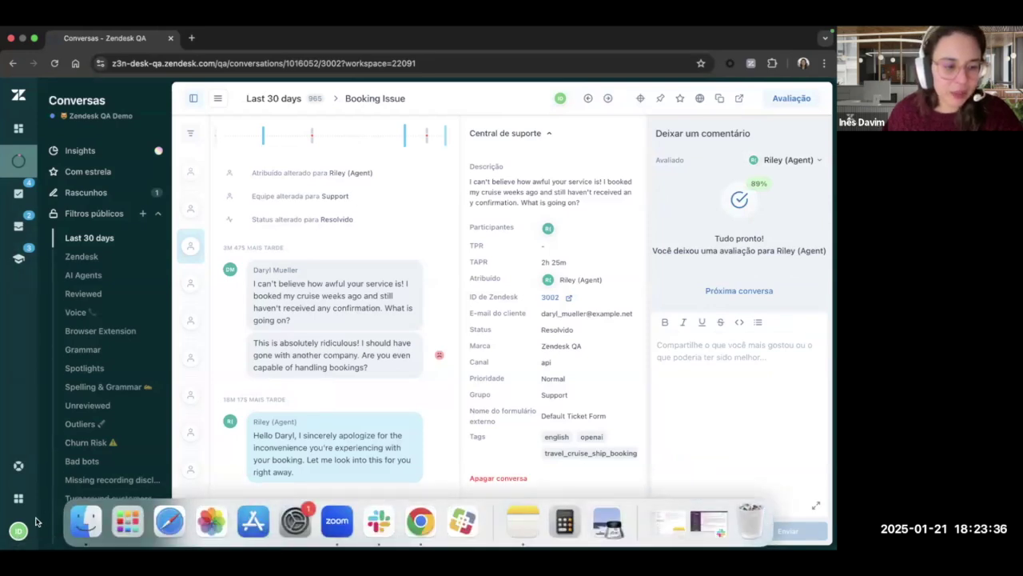
pyautogui.click(35, 522)
pyautogui.click(80, 491)
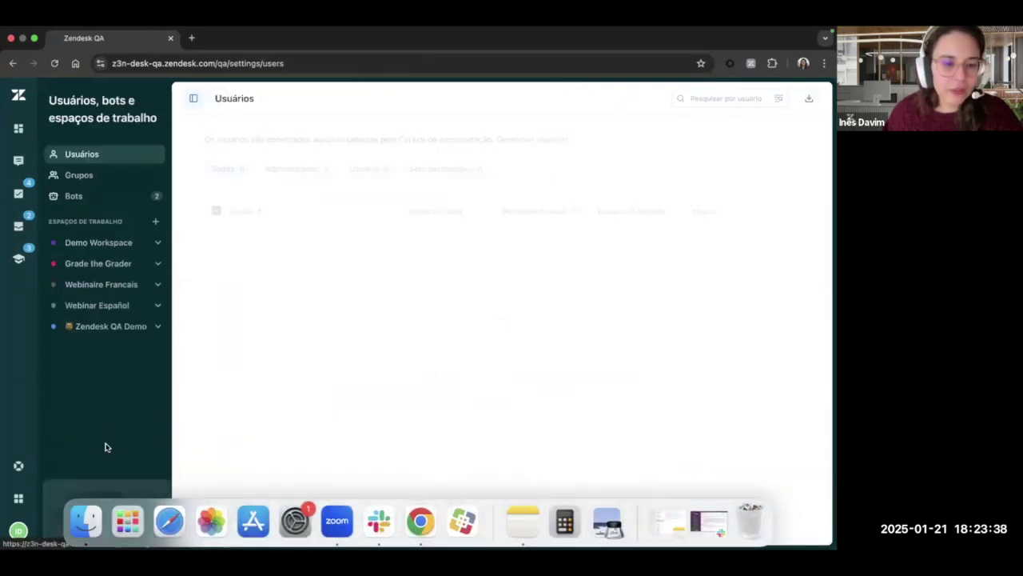
pyautogui.click(109, 328)
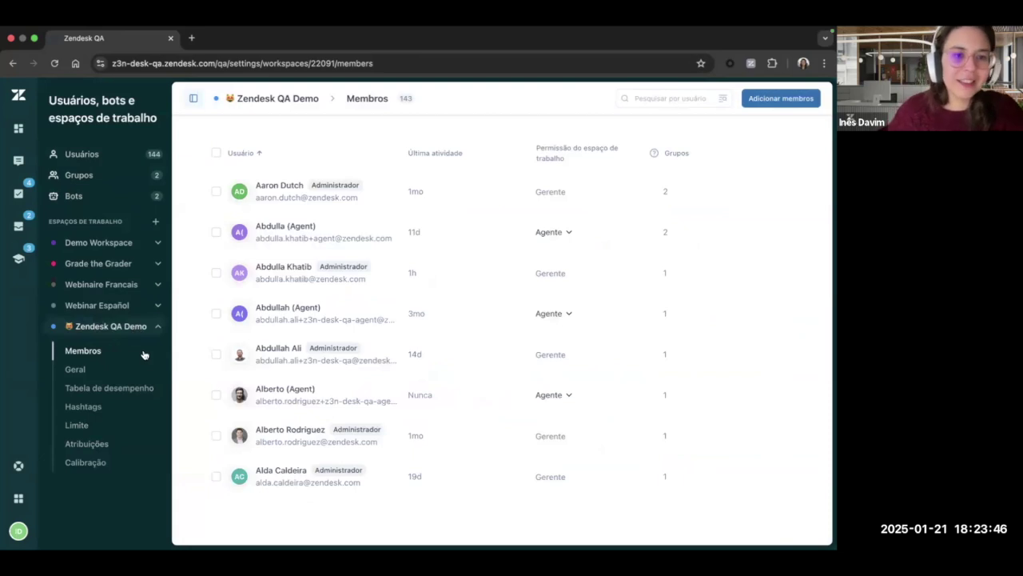
pyautogui.click(123, 395)
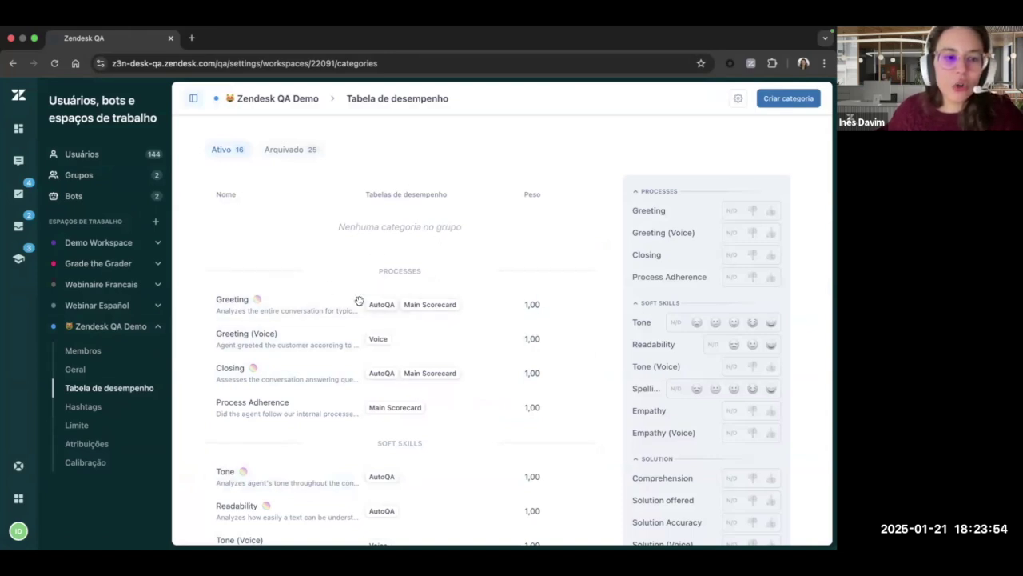
# Step: Start a new rating category with Usar o AutoQA enabled and Saudação as its AutoQA category
pyautogui.click(797, 99)
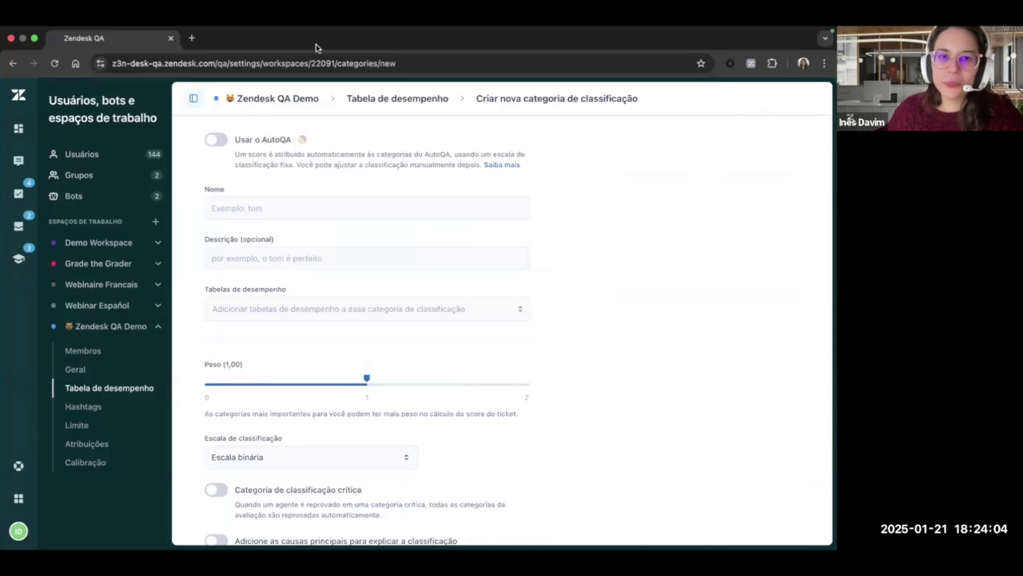
pyautogui.click(217, 139)
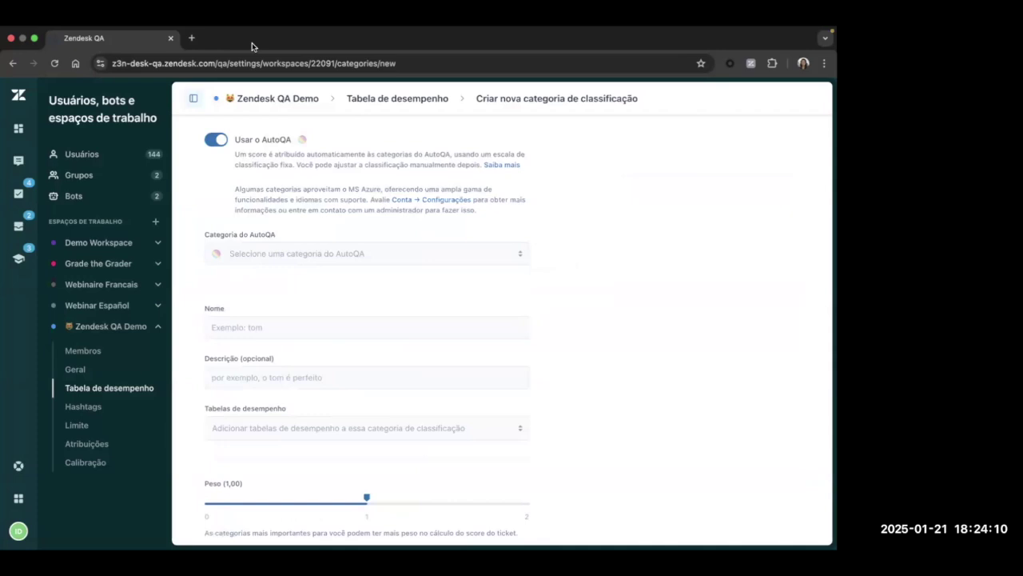
pyautogui.click(371, 251)
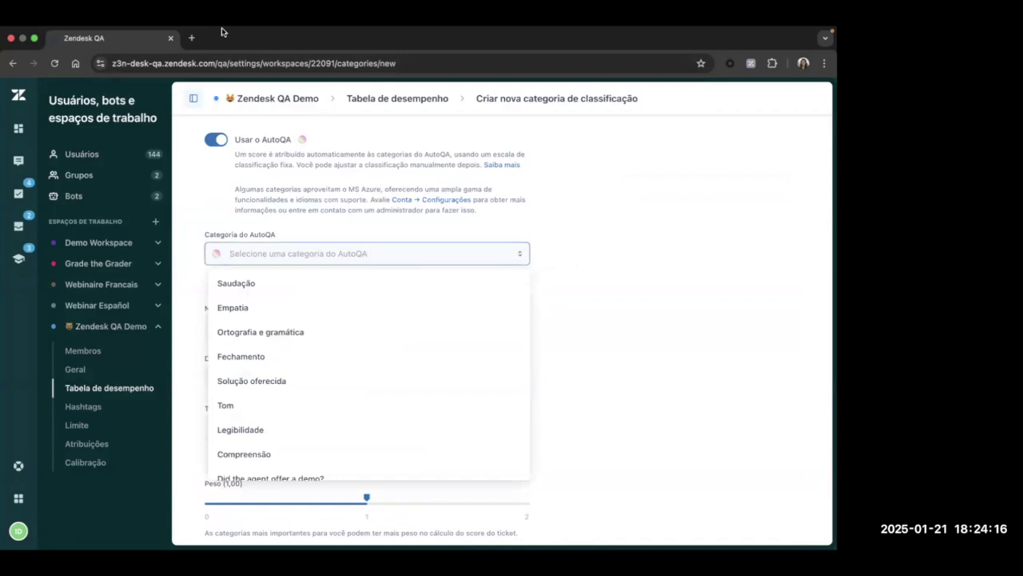
pyautogui.moveTo(342, 35)
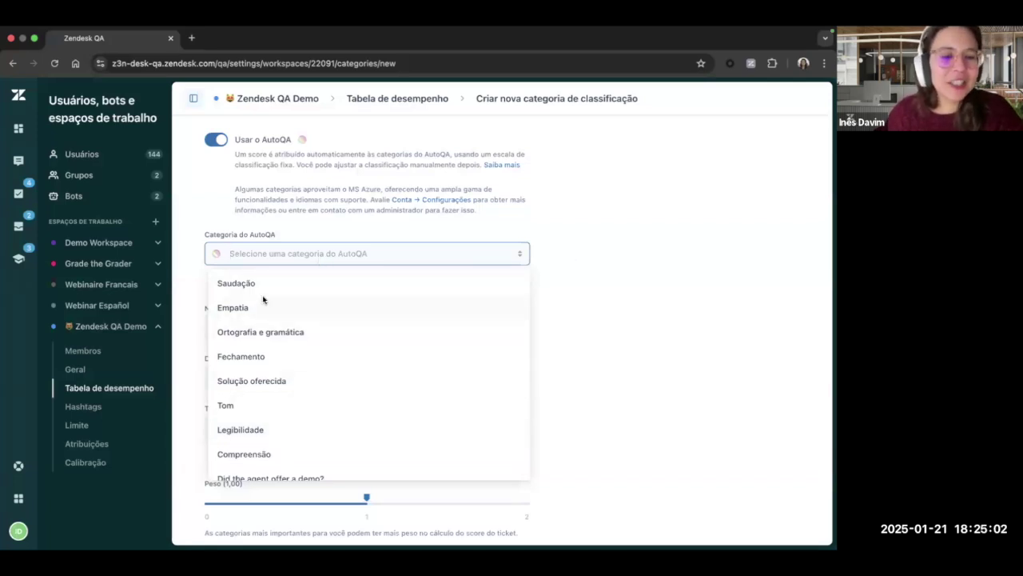
pyautogui.click(235, 285)
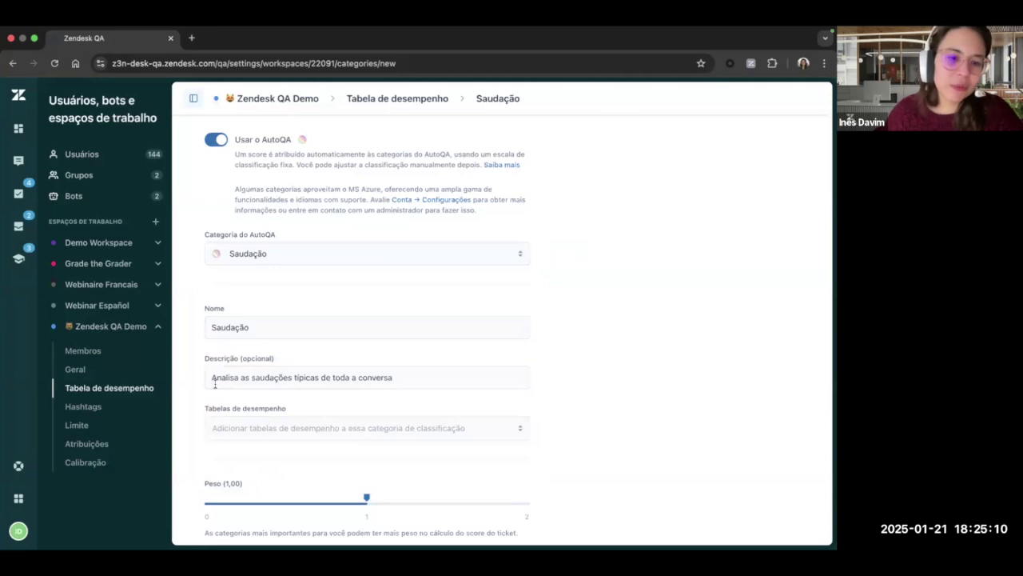
pyautogui.click(231, 328)
# Step: Assign the Saudação rating category to the Monitoria de Qualidade scorecard
pyautogui.scroll(-2, 268, 363)
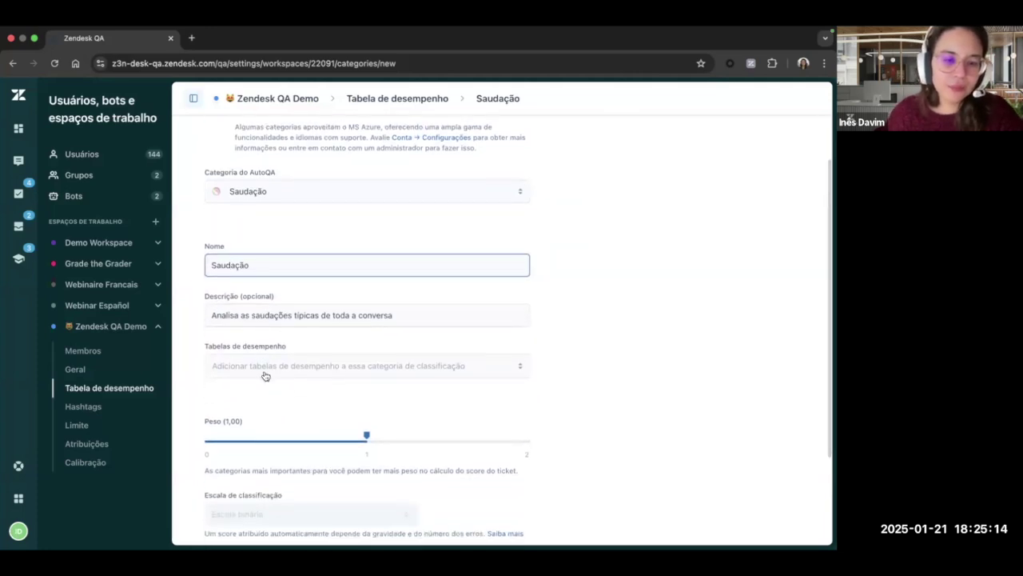
pyautogui.click(265, 369)
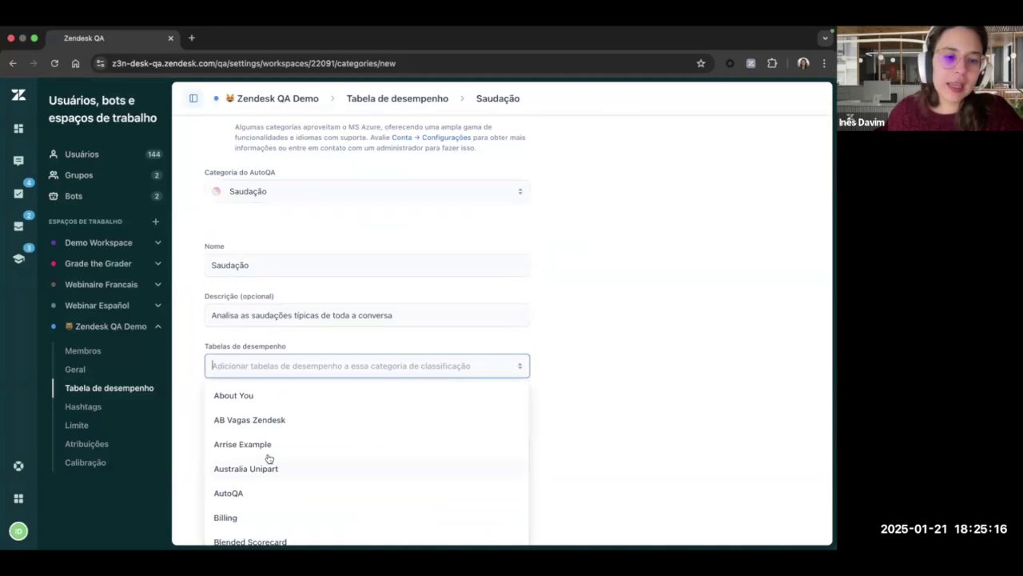
pyautogui.scroll(-2, 269, 458)
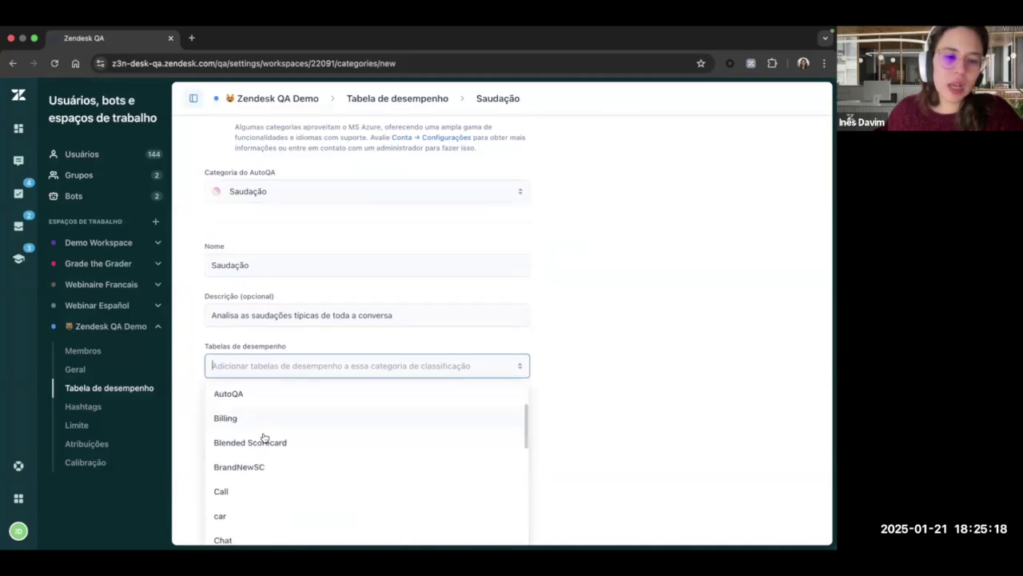
pyautogui.click(255, 365)
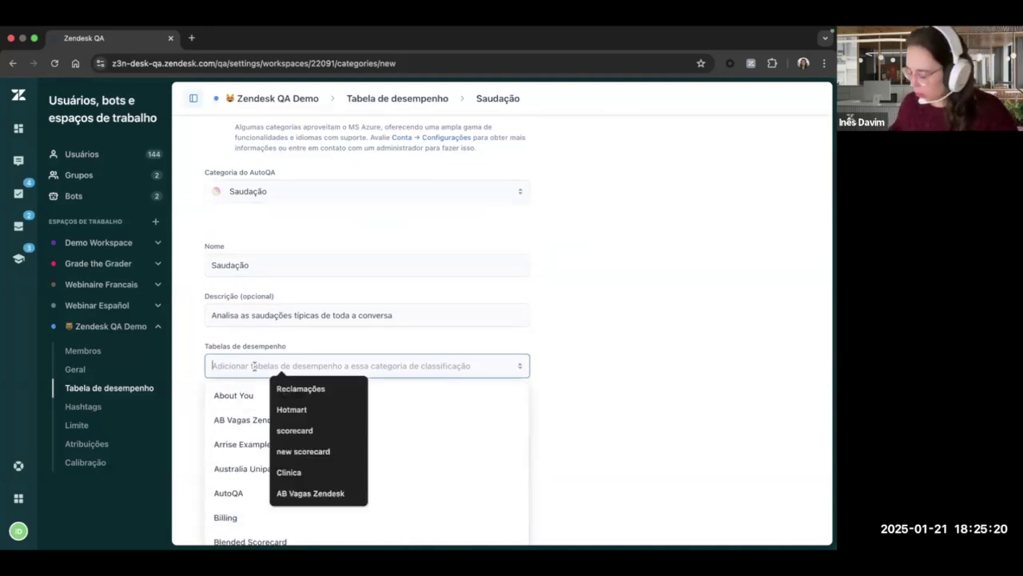
pyautogui.write('Monitoria de Qualidade')
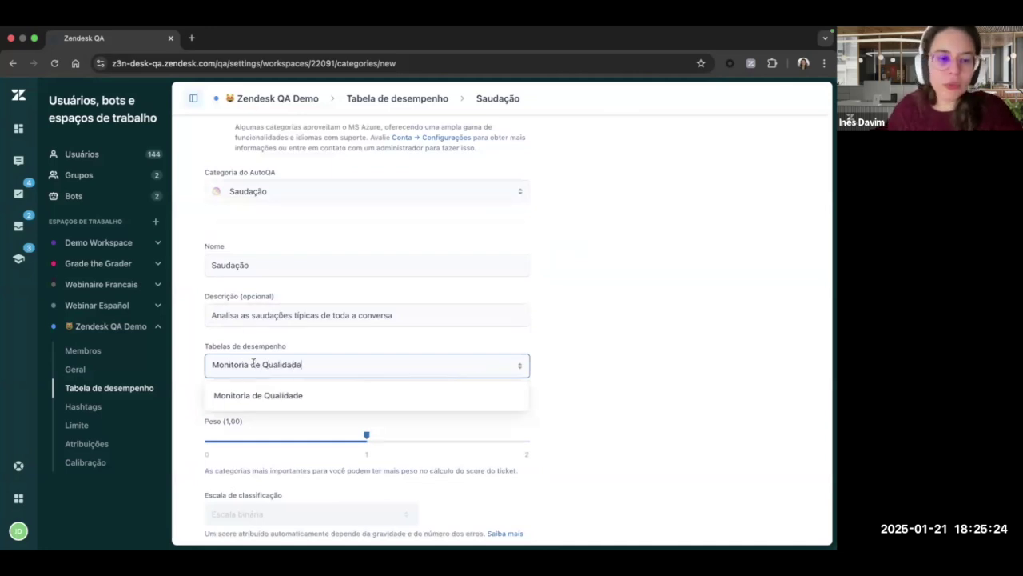
pyautogui.click(258, 400)
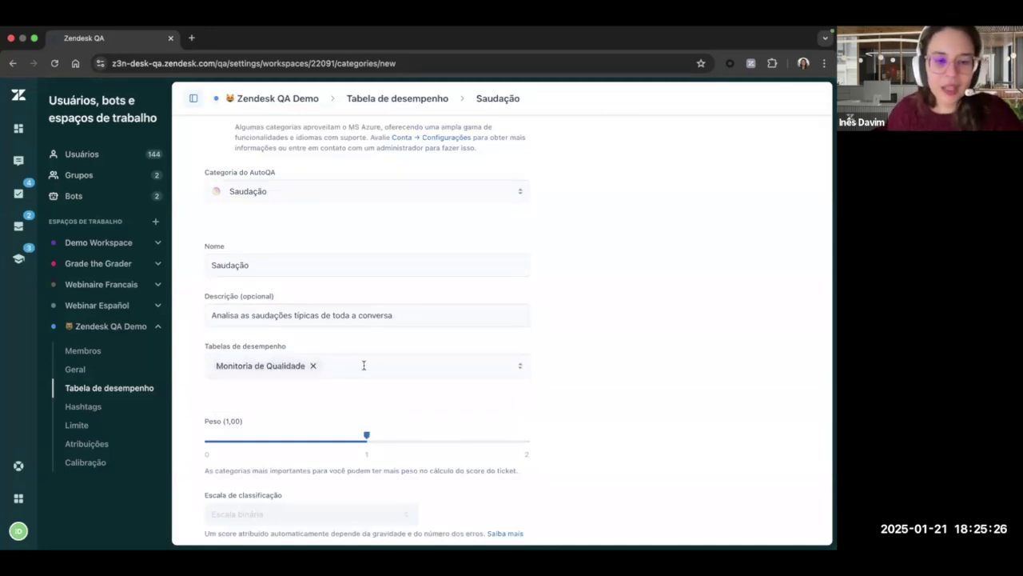
pyautogui.click(362, 366)
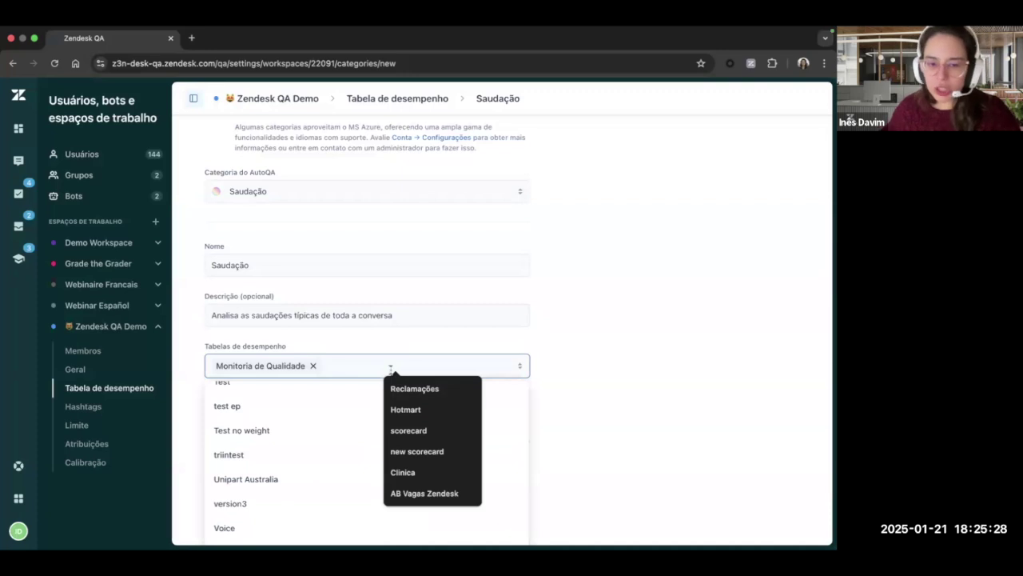
pyautogui.click(574, 355)
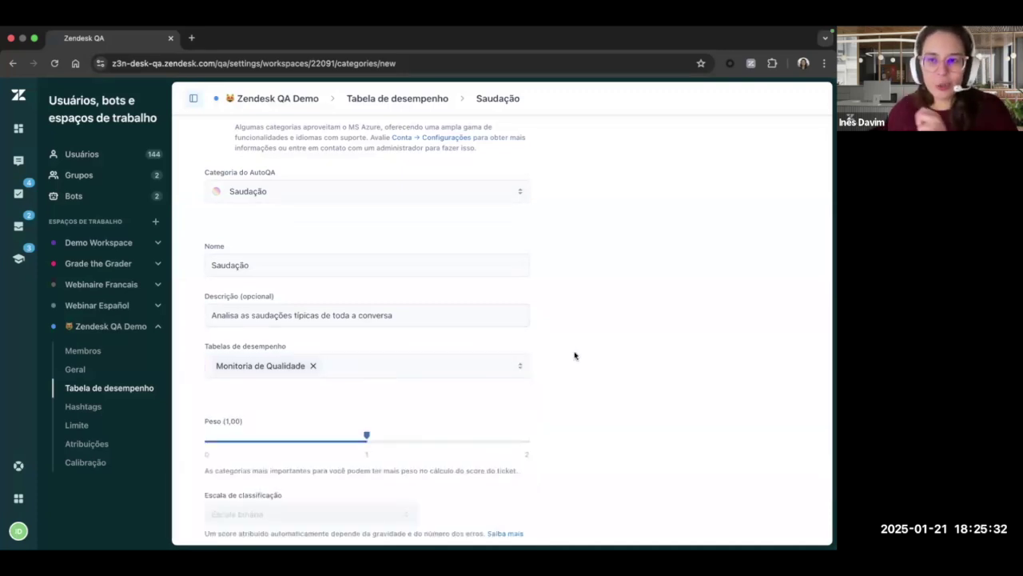
# Step: Try the category's weight at 2,00 and at 0, and return it to 1,00
pyautogui.scroll(-3, 460, 372)
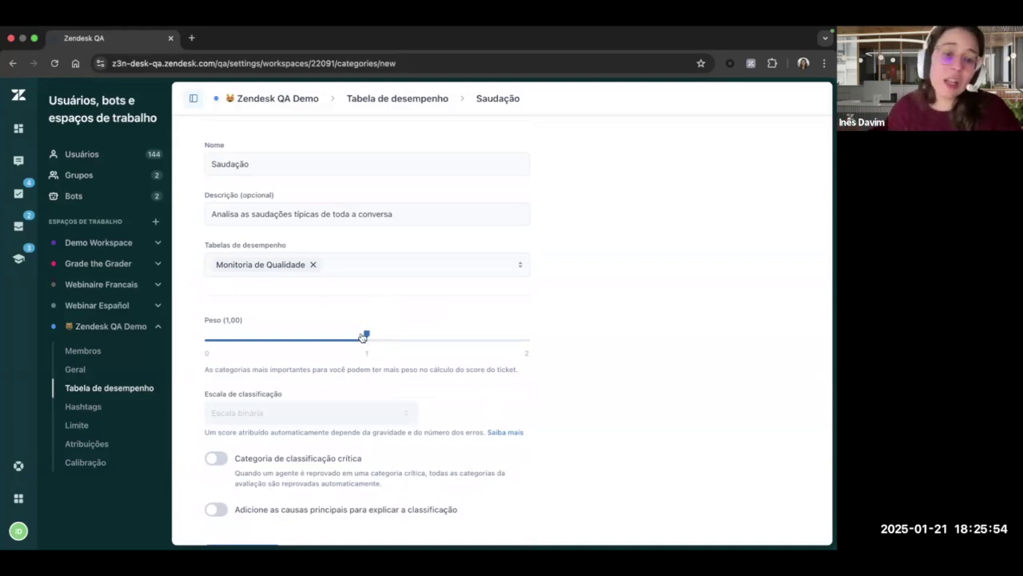
pyautogui.moveTo(367, 334); pyautogui.dragTo(565, 334)
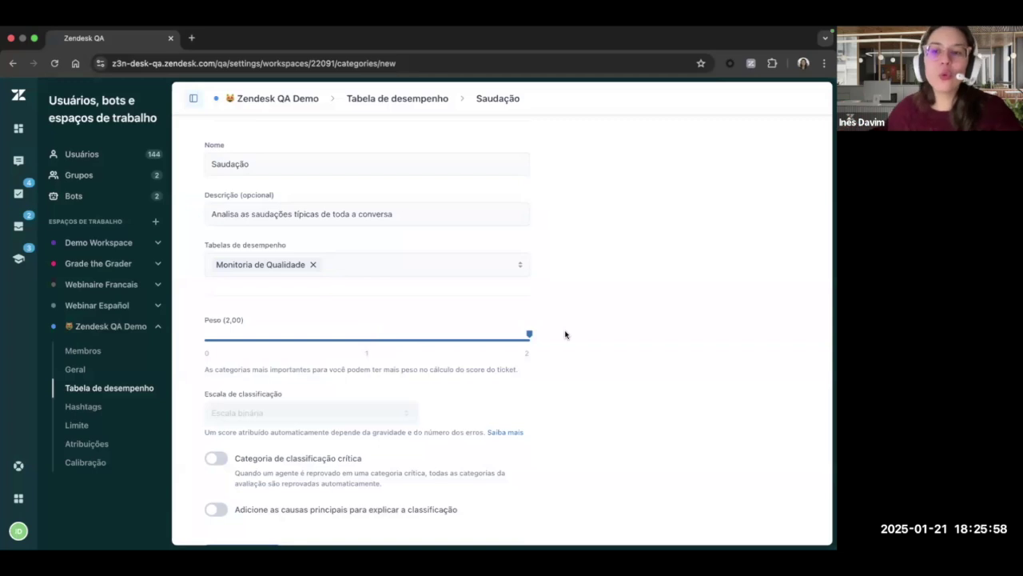
pyautogui.moveTo(531, 334); pyautogui.dragTo(496, 336)
pyautogui.moveTo(339, 350); pyautogui.dragTo(204, 341)
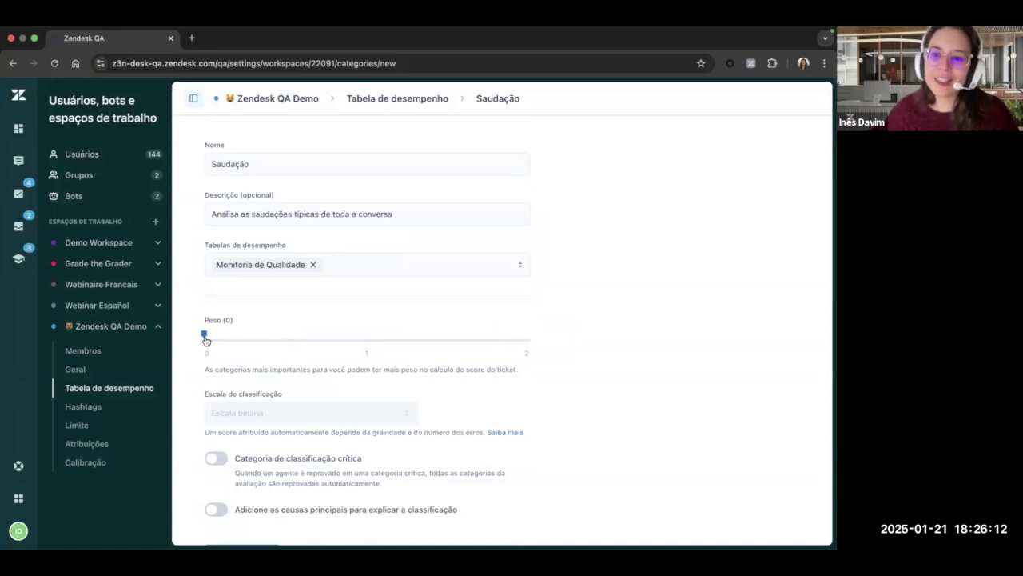
pyautogui.moveTo(205, 336); pyautogui.dragTo(365, 334)
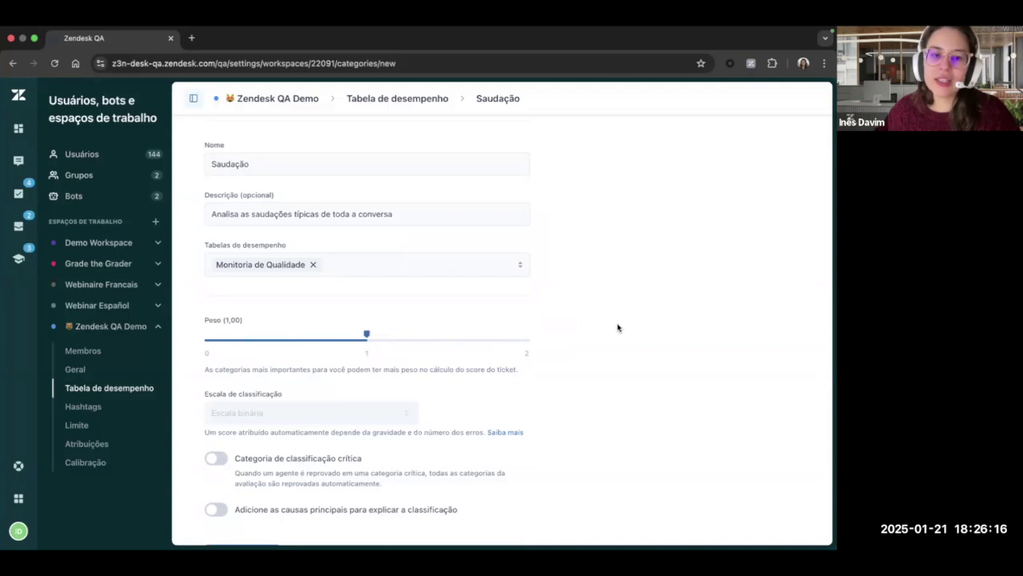
# Step: Try Ortografia e gramática as the AutoQA category to view its rating scale options, and switch back to Saudação
pyautogui.scroll(-1, 580, 349)
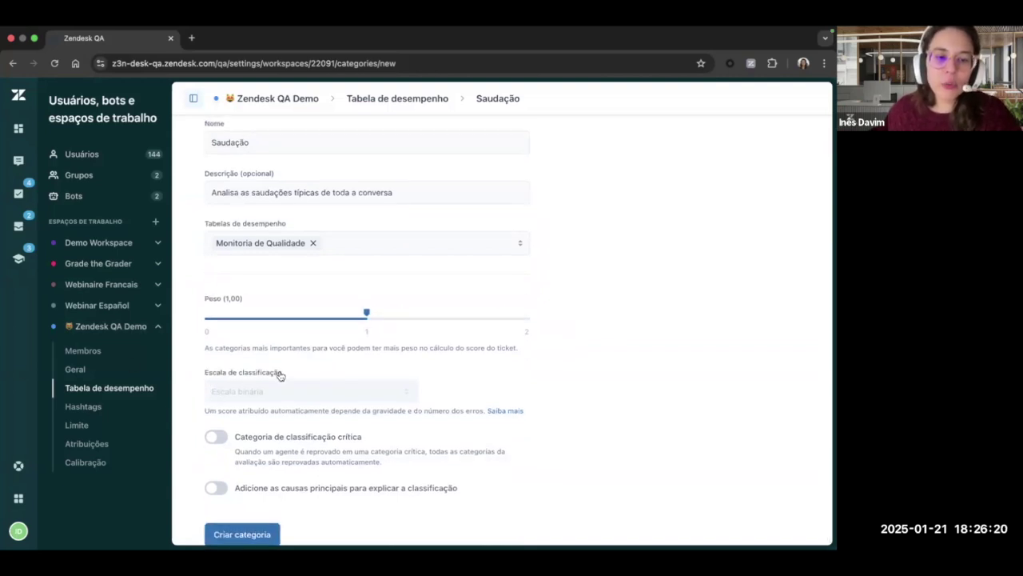
pyautogui.scroll(5, 253, 287)
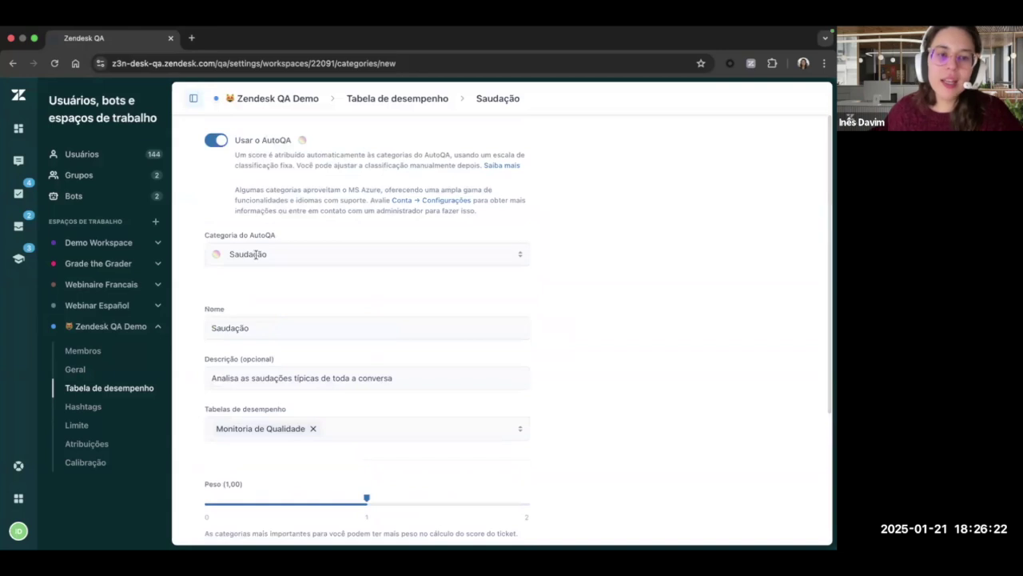
pyautogui.scroll(-1, 285, 242)
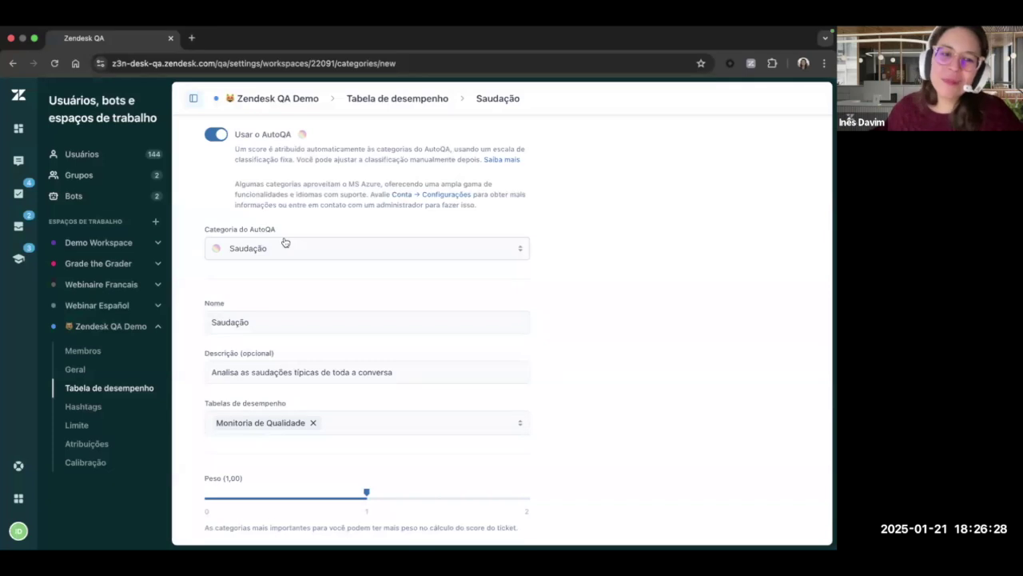
pyautogui.click(285, 244)
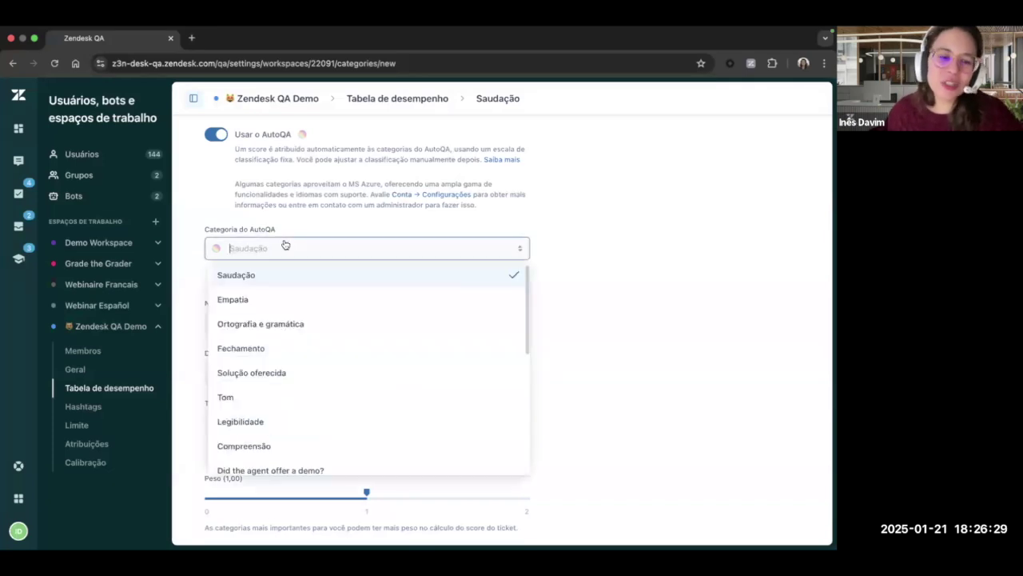
pyautogui.click(295, 324)
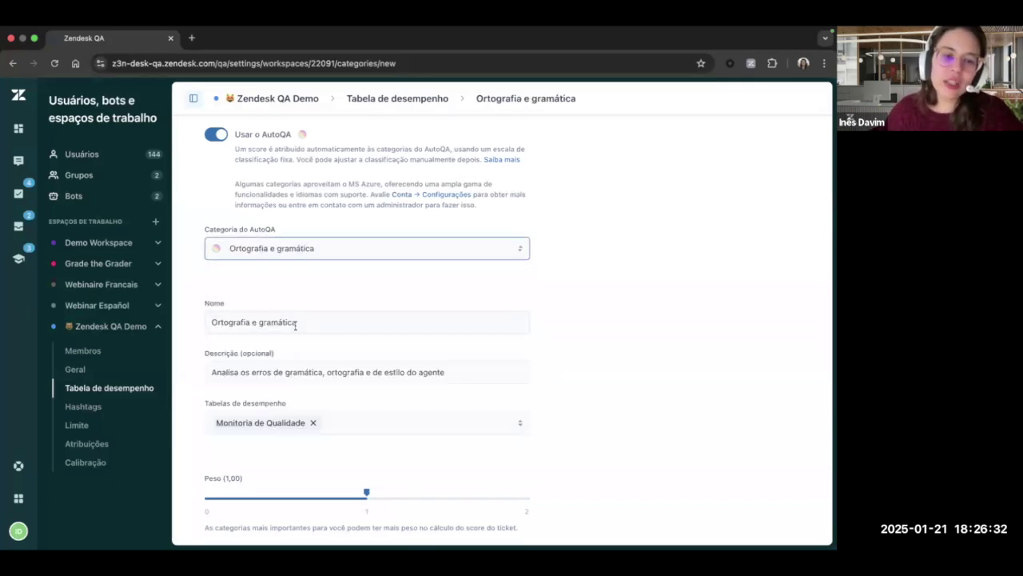
pyautogui.scroll(-5, 521, 320)
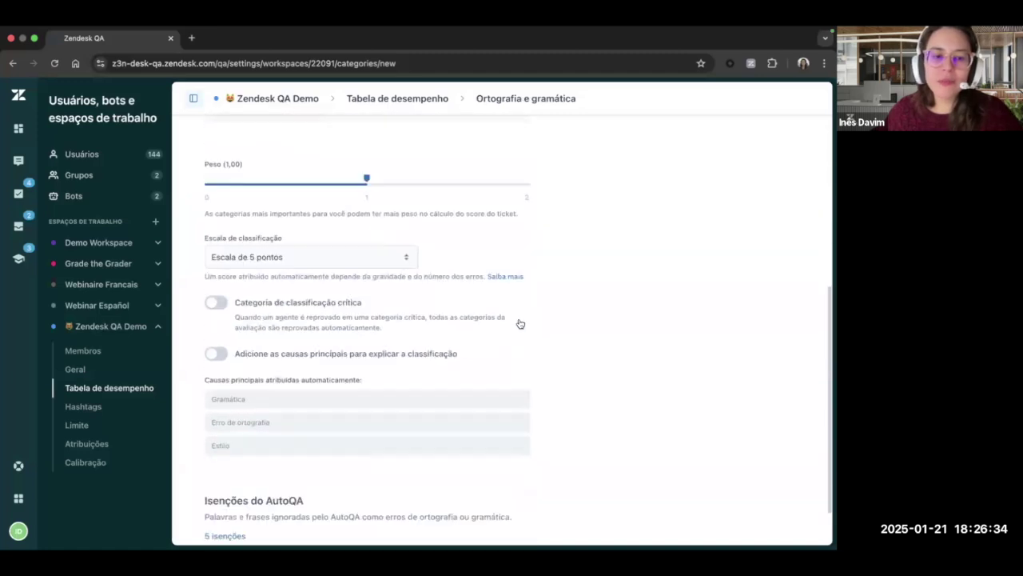
pyautogui.click(248, 205)
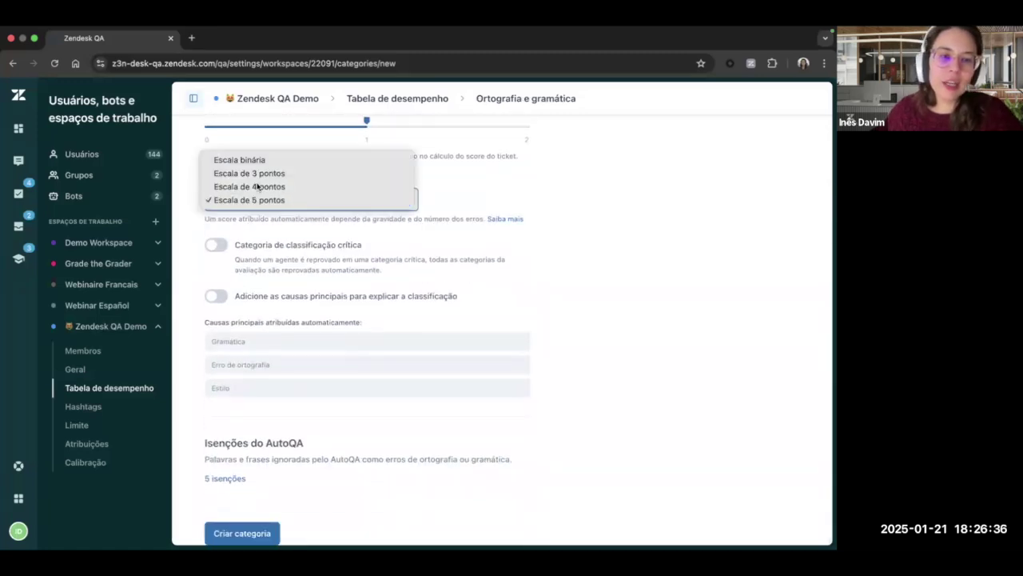
pyautogui.click(644, 358)
pyautogui.scroll(5, 571, 338)
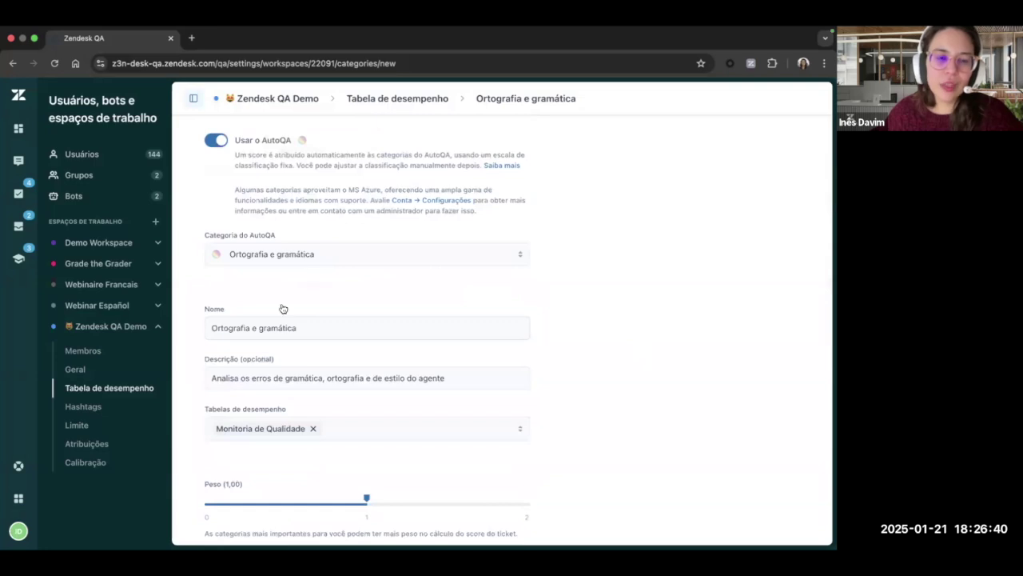
pyautogui.click(256, 255)
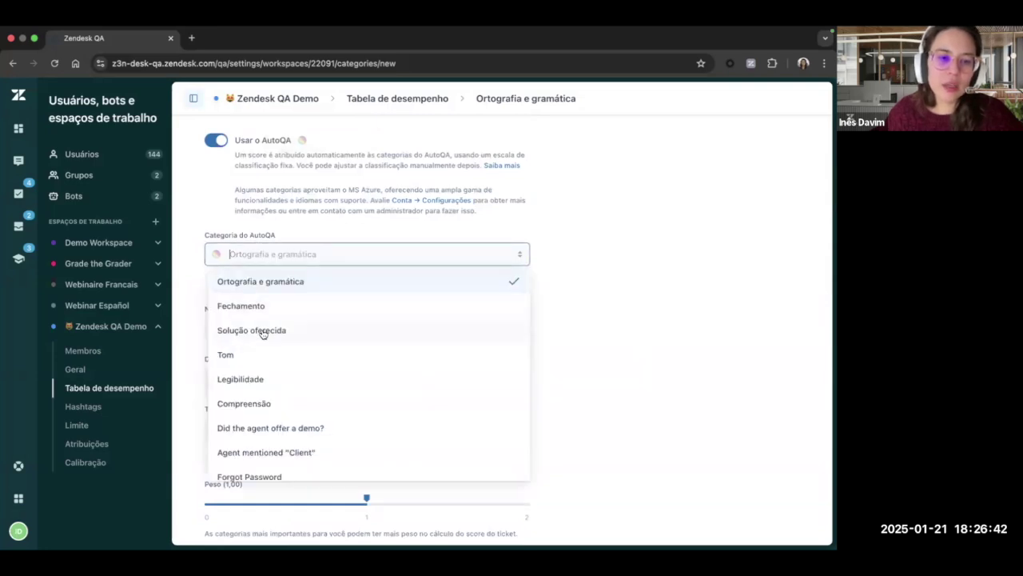
pyautogui.scroll(2, 264, 328)
pyautogui.click(240, 284)
# Step: Create the Saudação category with its current settings
pyautogui.scroll(-4, 733, 352)
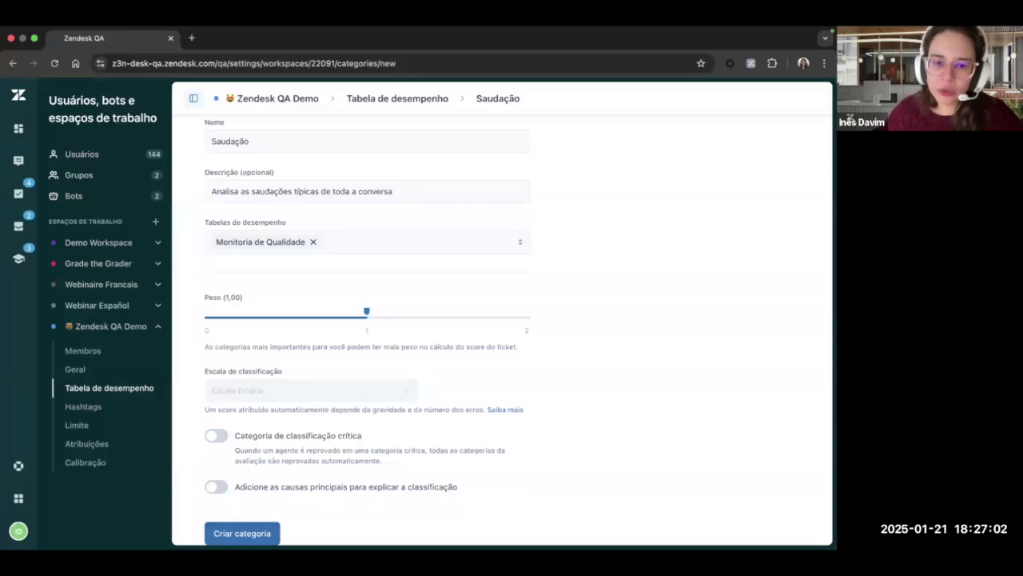
pyautogui.click(244, 533)
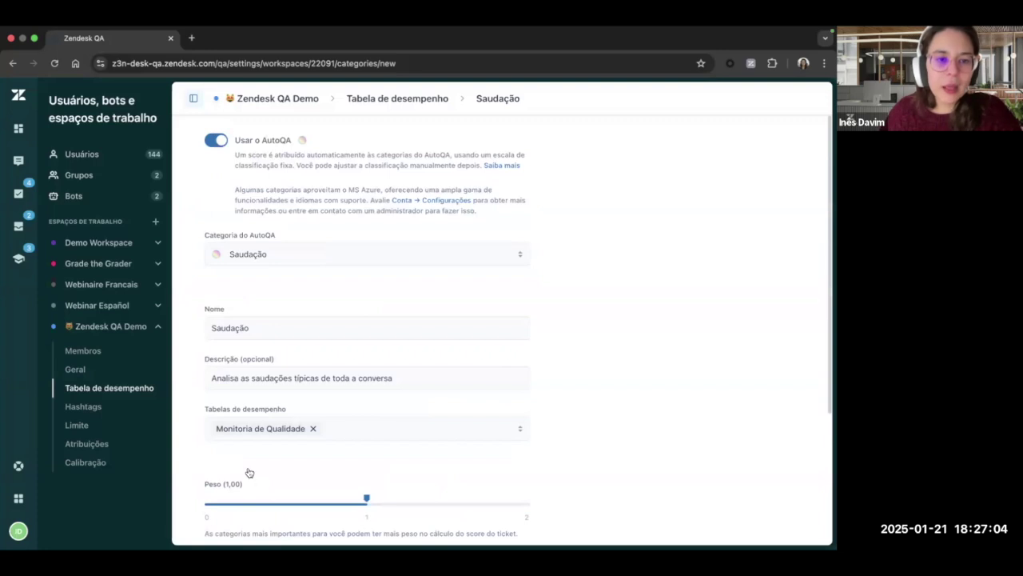
pyautogui.scroll(-5, 247, 472)
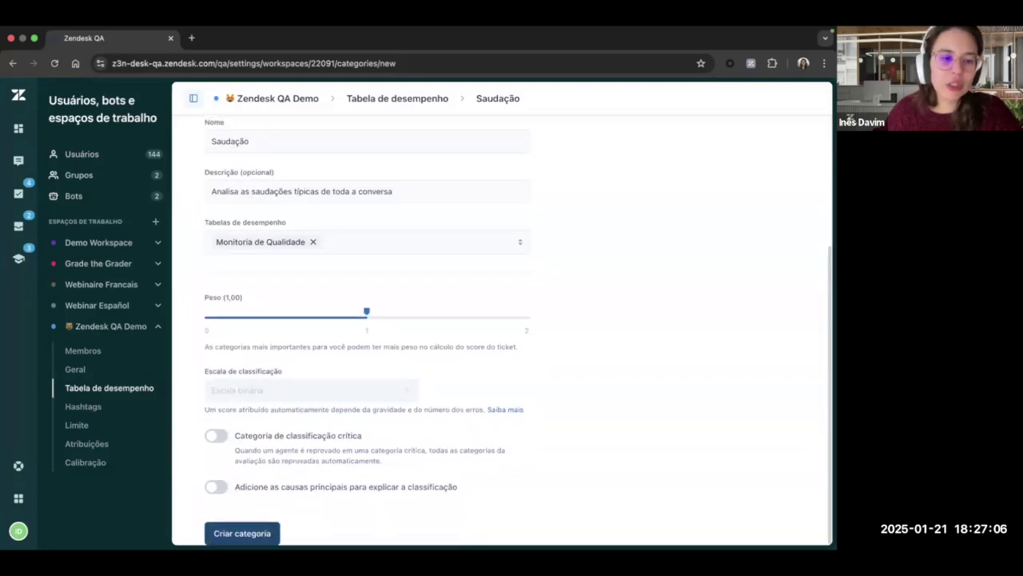
pyautogui.click(248, 533)
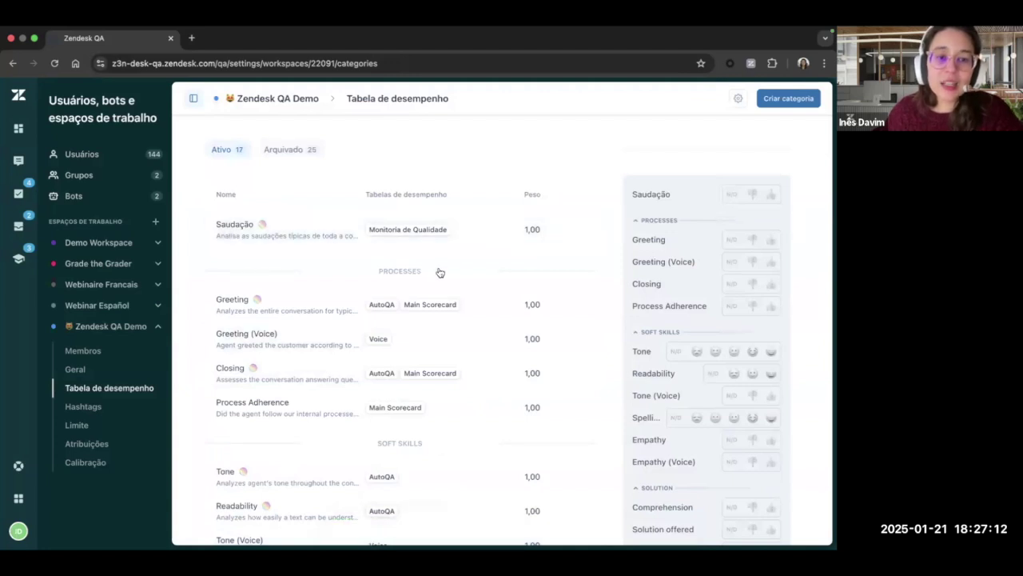
# Step: Add a category group named "Novo Grupo" at the end of the Tabela de desempenho list
pyautogui.scroll(-6, 394, 496)
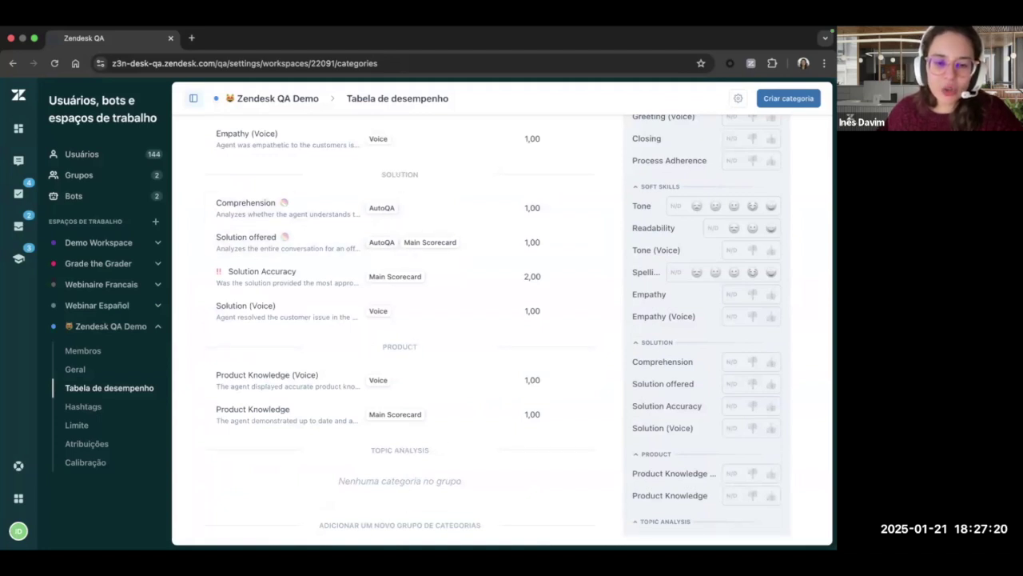
pyautogui.click(410, 525)
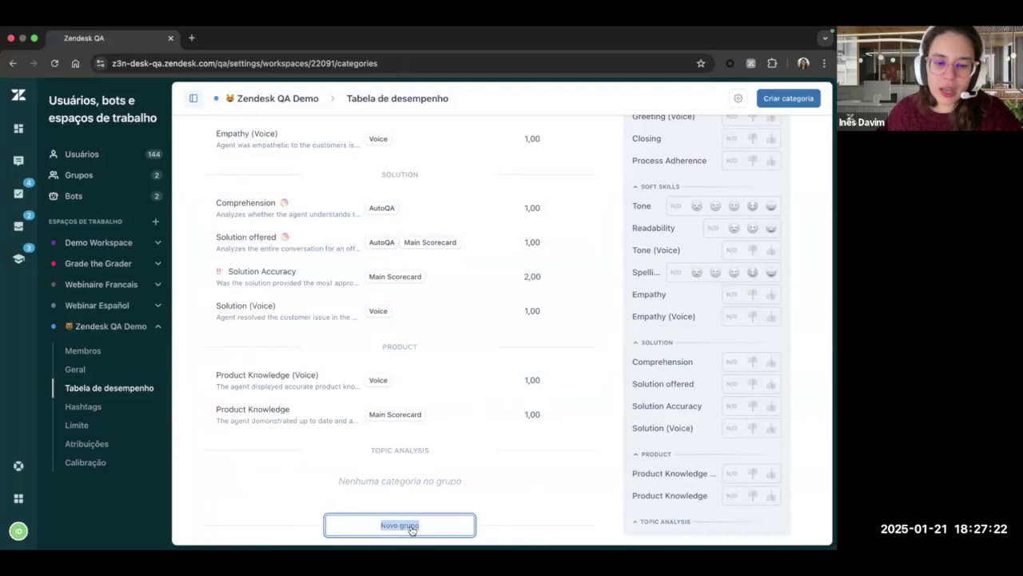
pyautogui.write('Novo Grupo')
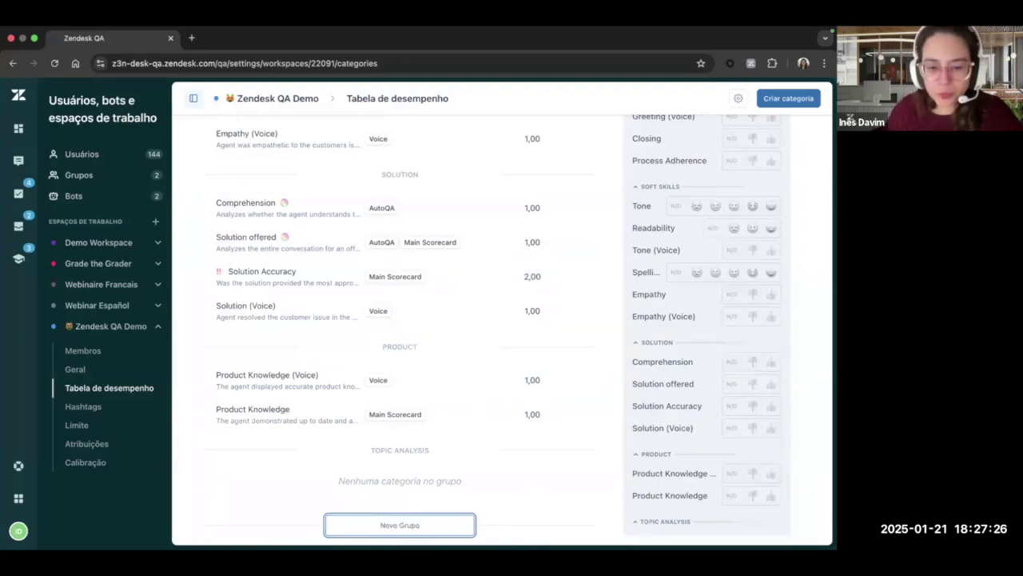
pyautogui.press('Return')
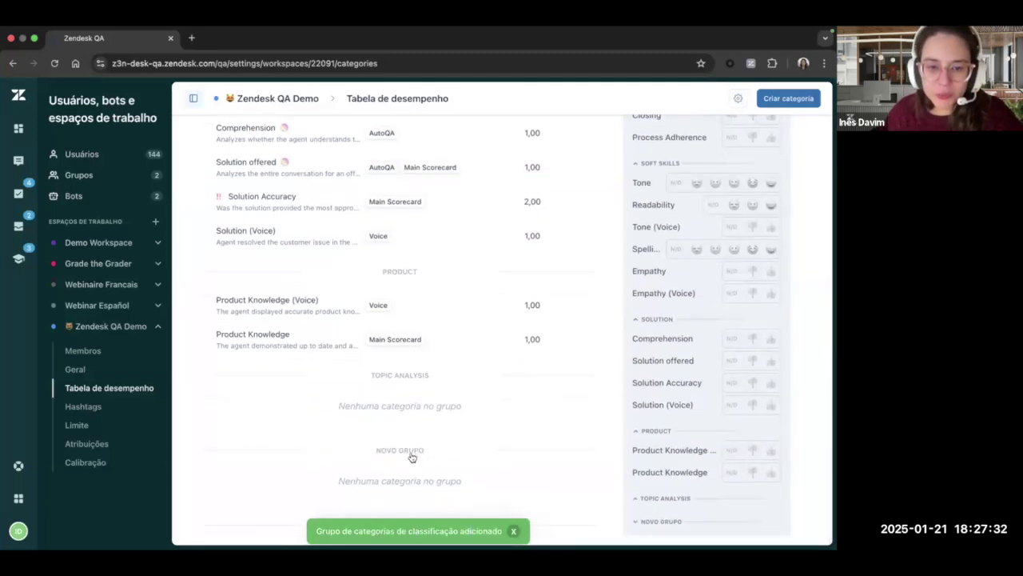
# Step: Start another rating category with AutoQA left off and name it "Processo x"
pyautogui.scroll(10, 412, 456)
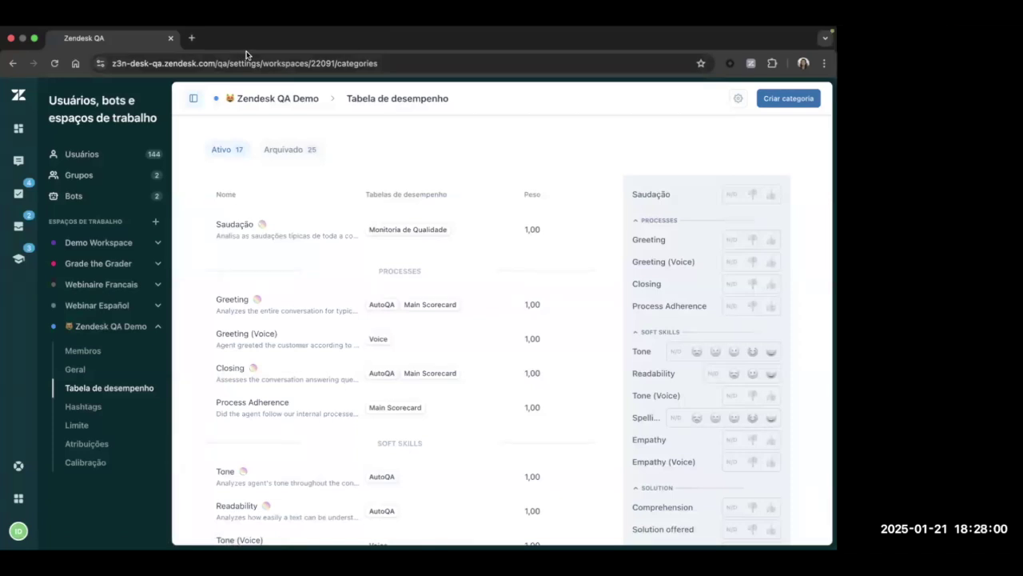
pyautogui.click(795, 102)
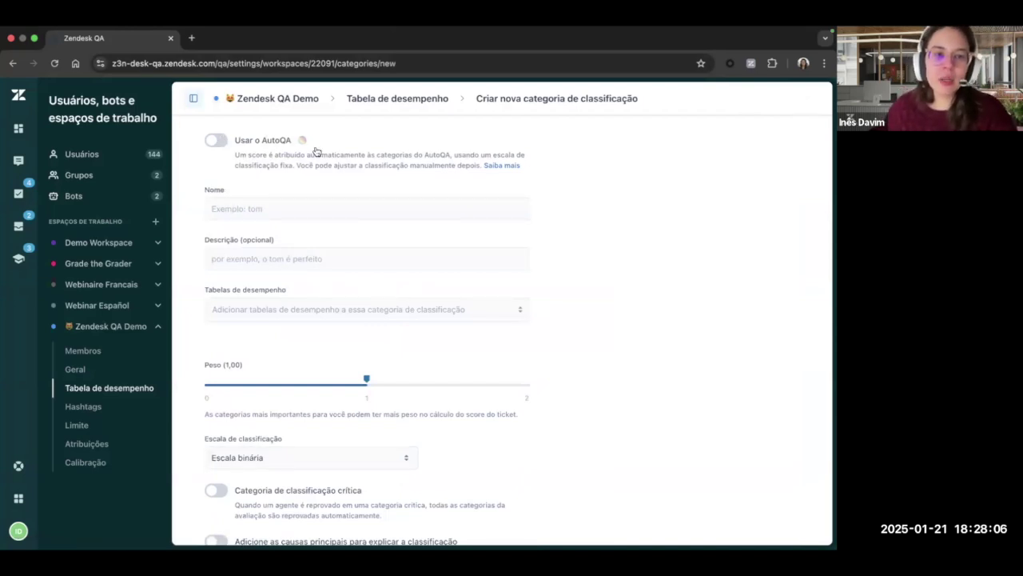
pyautogui.click(260, 210)
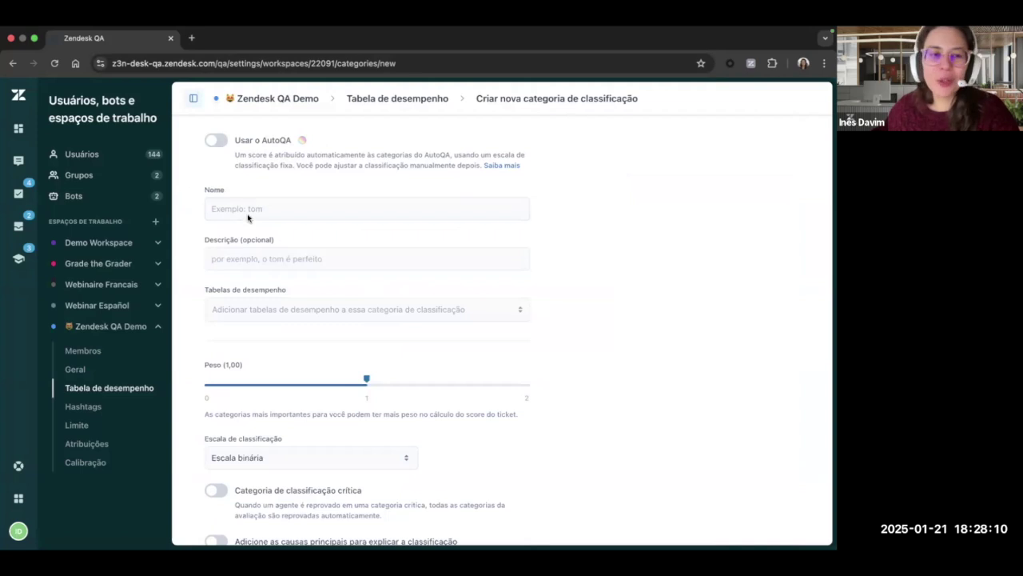
pyautogui.click(246, 213)
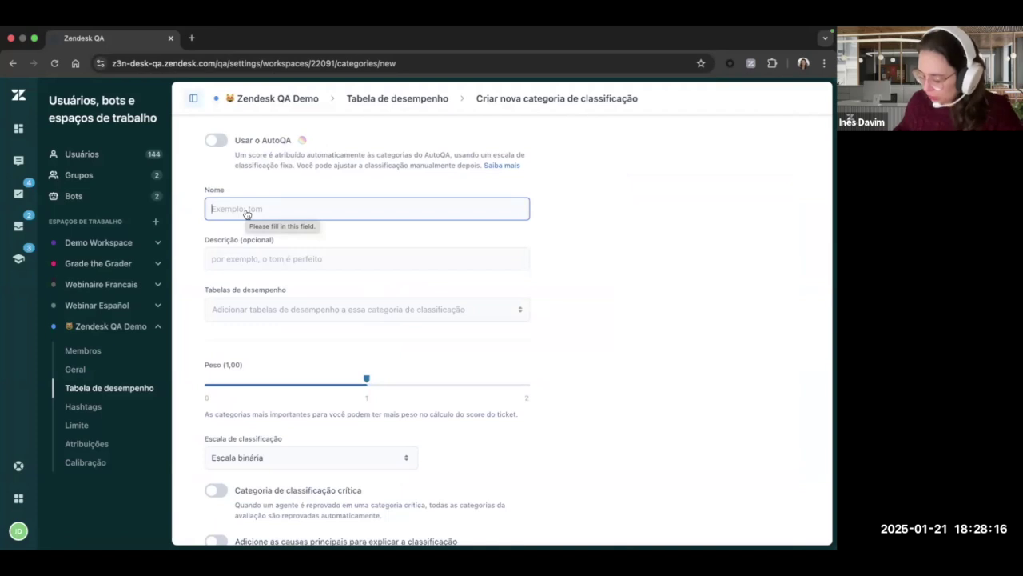
pyautogui.write('Proce')
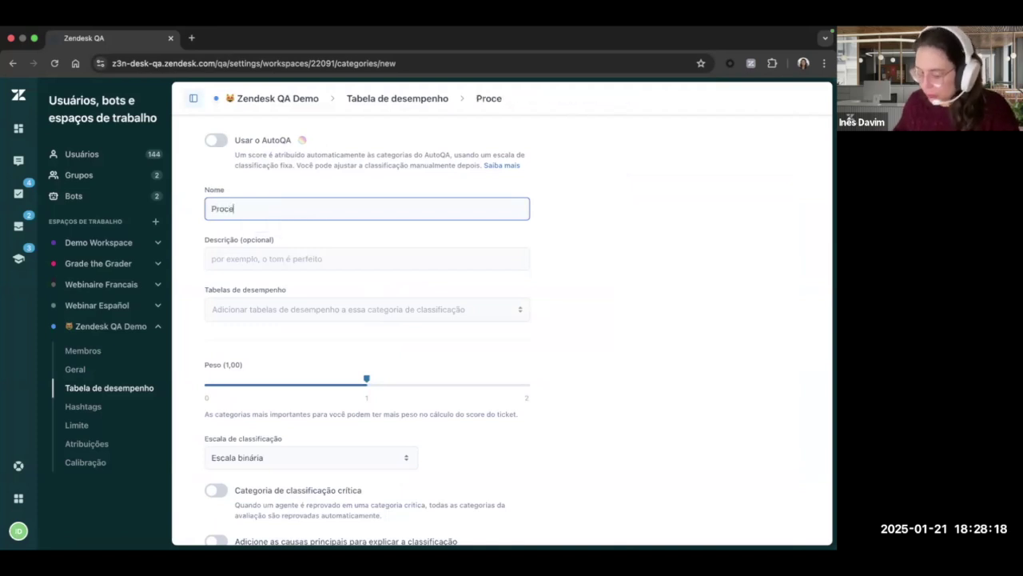
pyautogui.write('sso x')
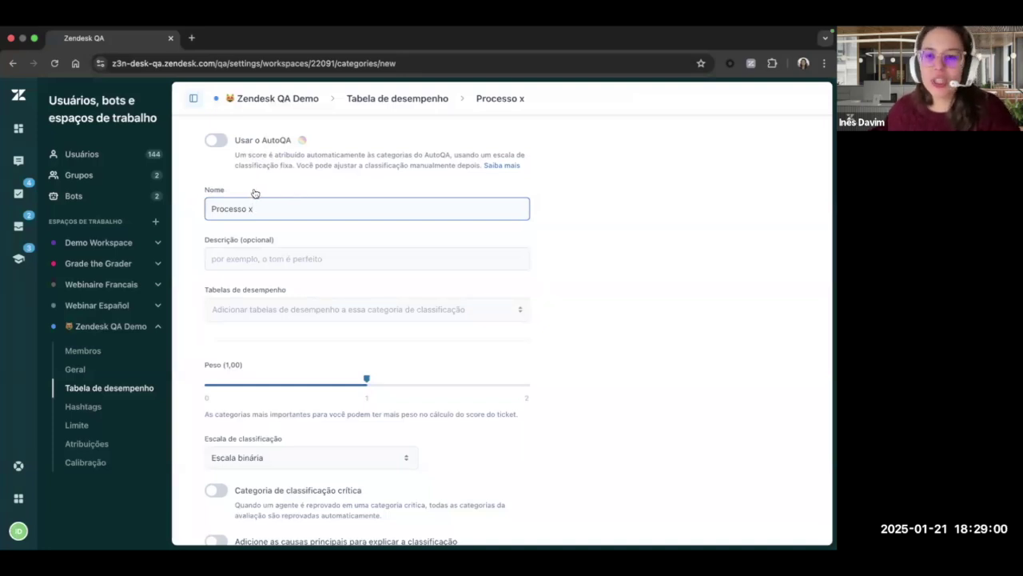
# Step: Describe the Processo x category as "1-2-3" and assign it to the Monitoria de Qualidade scorecard
pyautogui.click(248, 261)
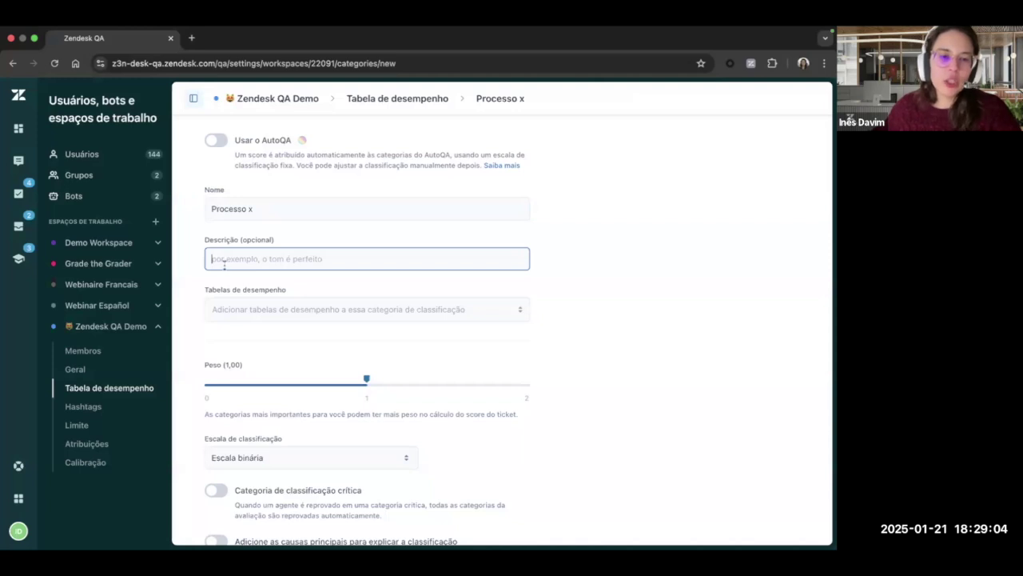
pyautogui.write('1-')
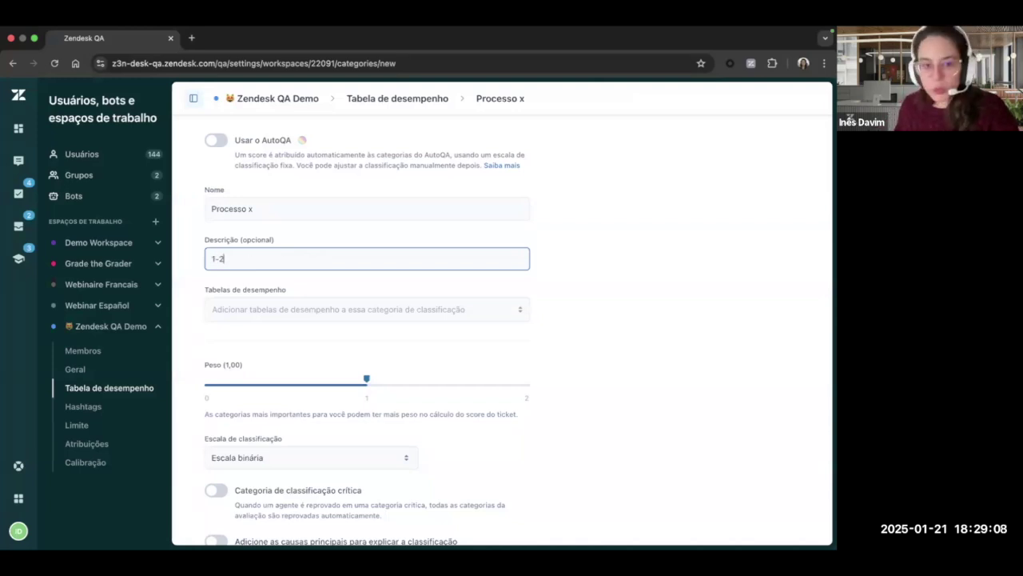
pyautogui.write('2-3')
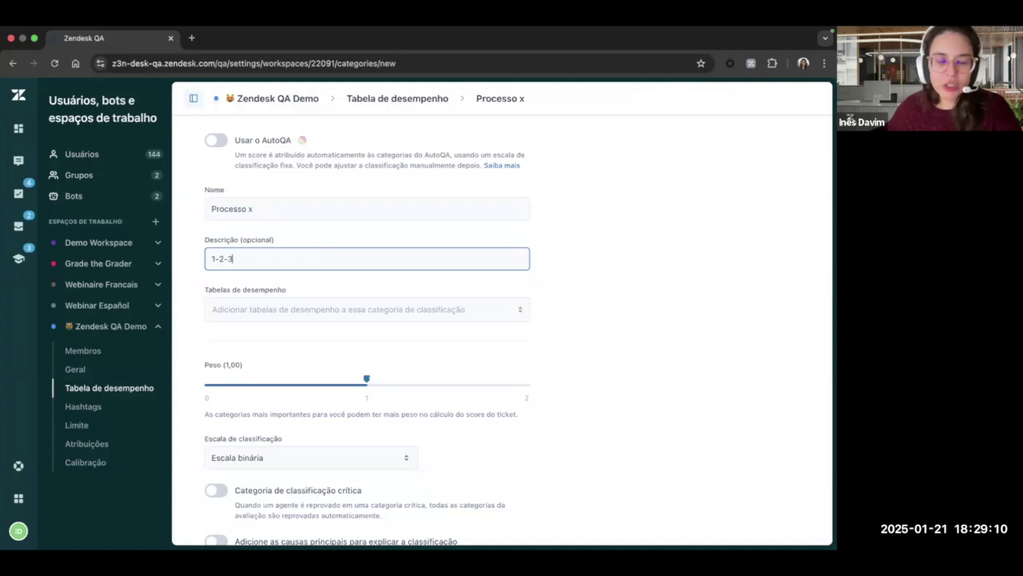
pyautogui.click(264, 303)
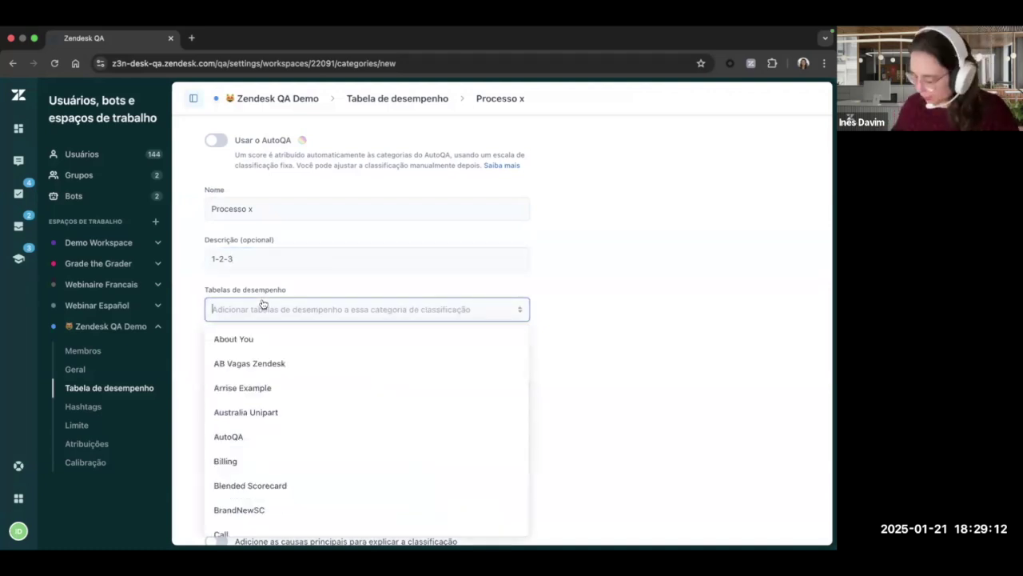
pyautogui.write('mon')
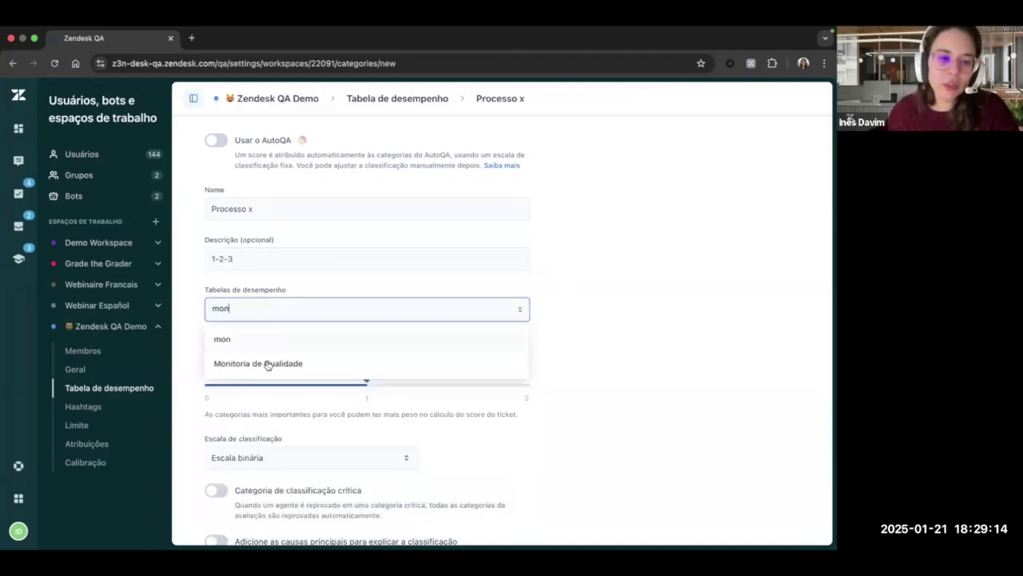
pyautogui.click(267, 365)
# Step: Set the category's weight to 2,00 and its rating scale to Escala de 5 pontos
pyautogui.scroll(-2, 560, 336)
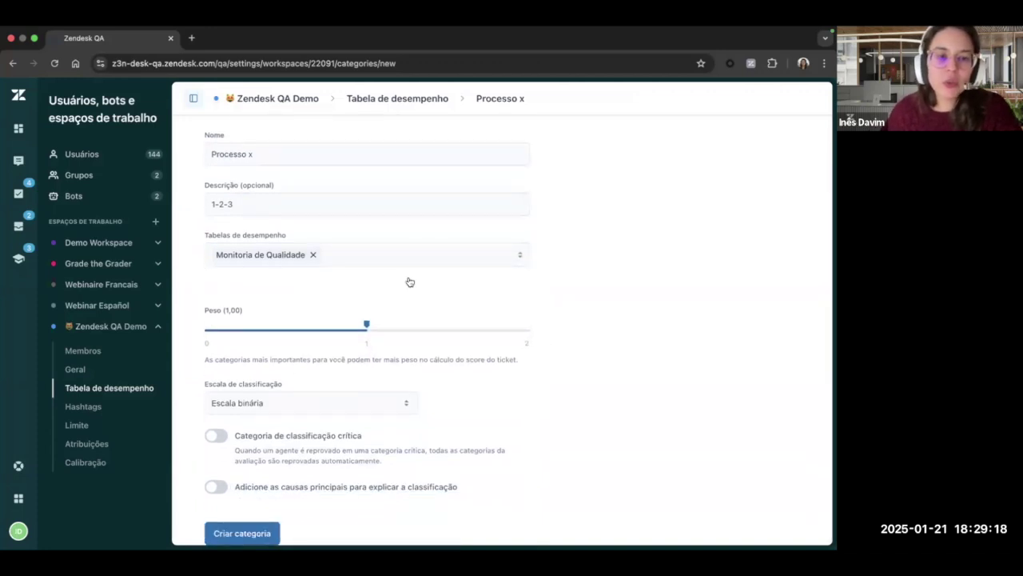
pyautogui.scroll(1, 427, 279)
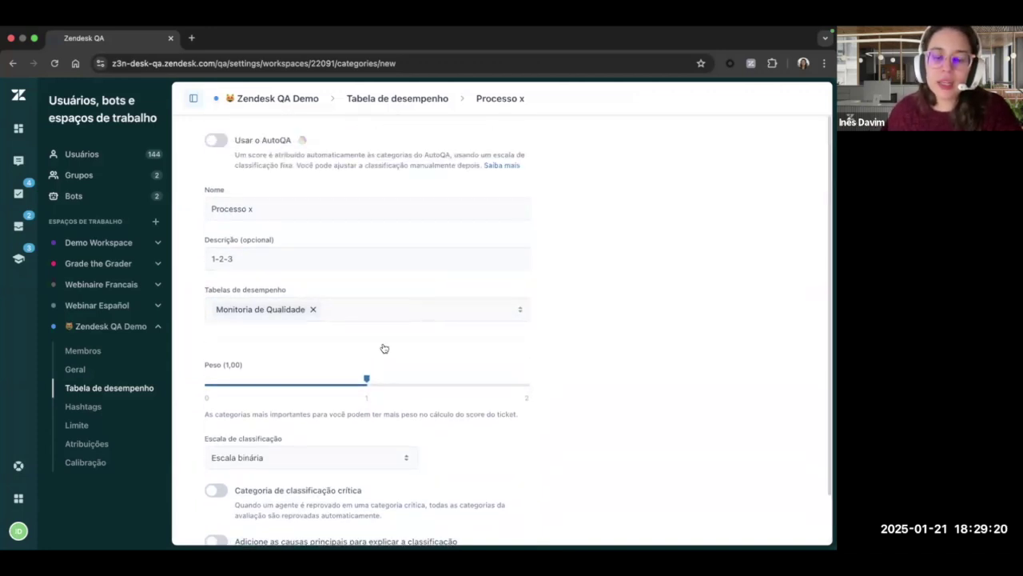
pyautogui.moveTo(365, 379); pyautogui.dragTo(570, 384)
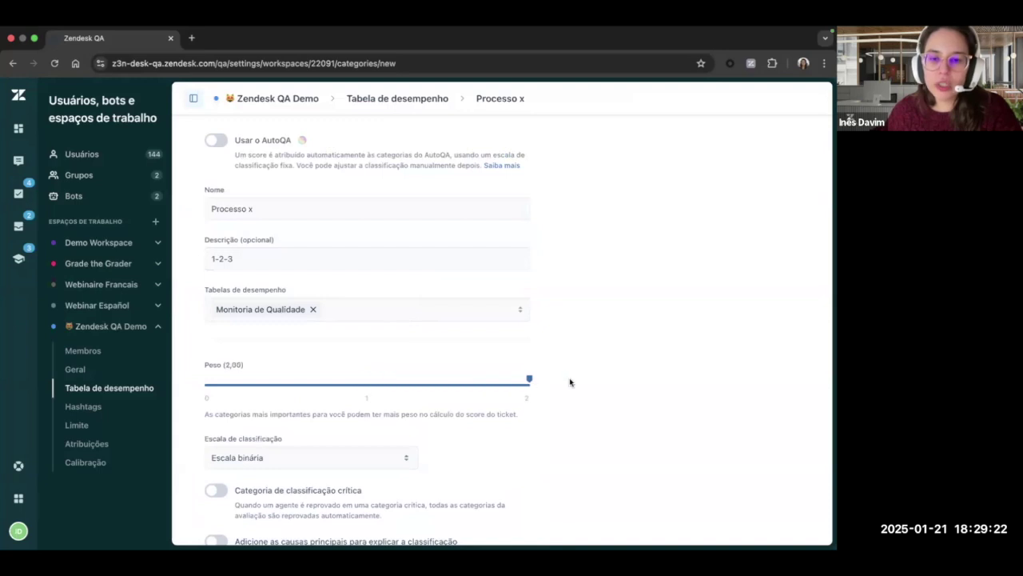
pyautogui.scroll(-1, 568, 306)
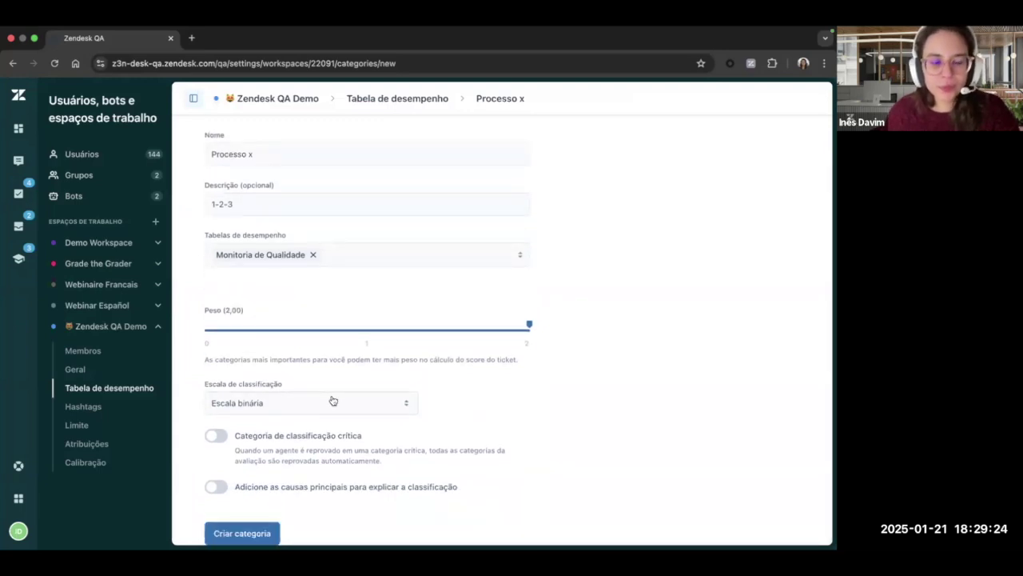
pyautogui.click(255, 405)
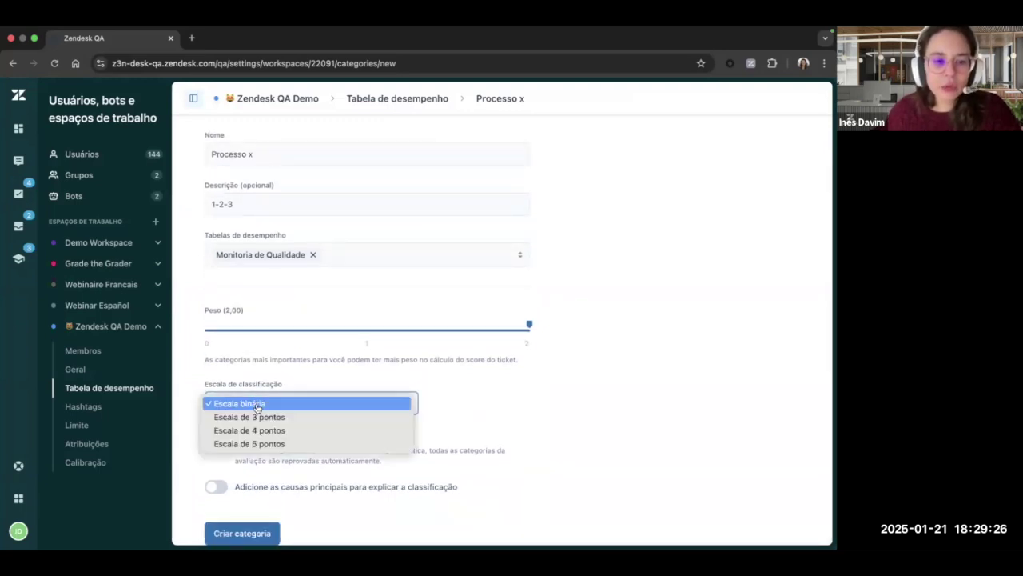
pyautogui.click(388, 440)
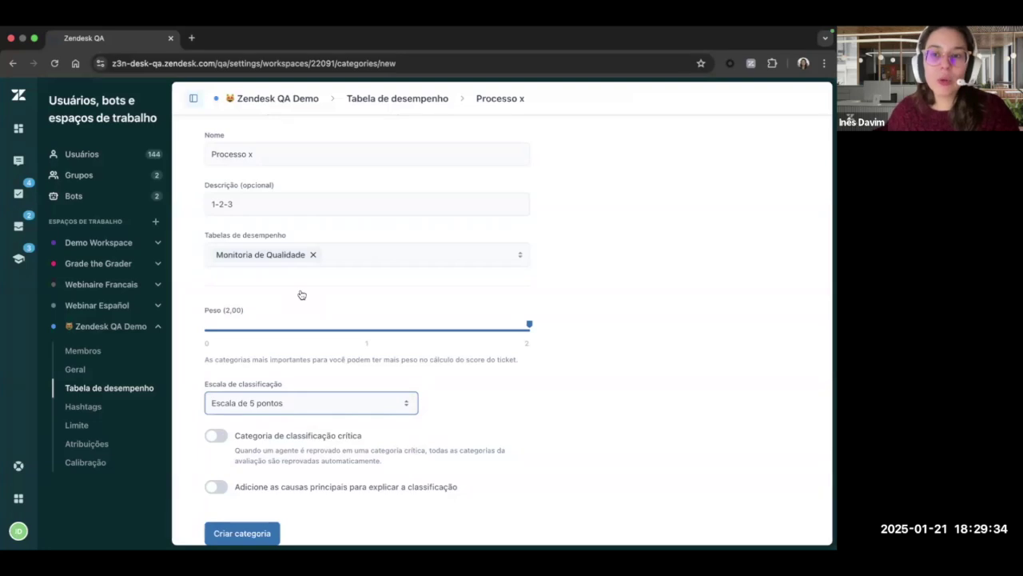
# Step: Mark the category as a critical rating category and enable root causes to explain the rating
pyautogui.click(218, 437)
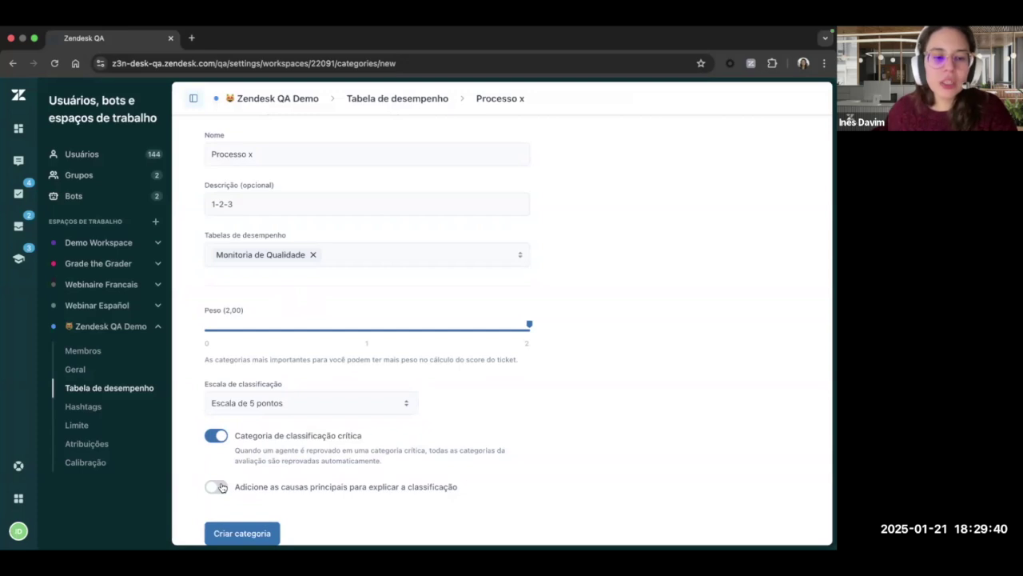
pyautogui.click(221, 487)
pyautogui.scroll(-3, 375, 416)
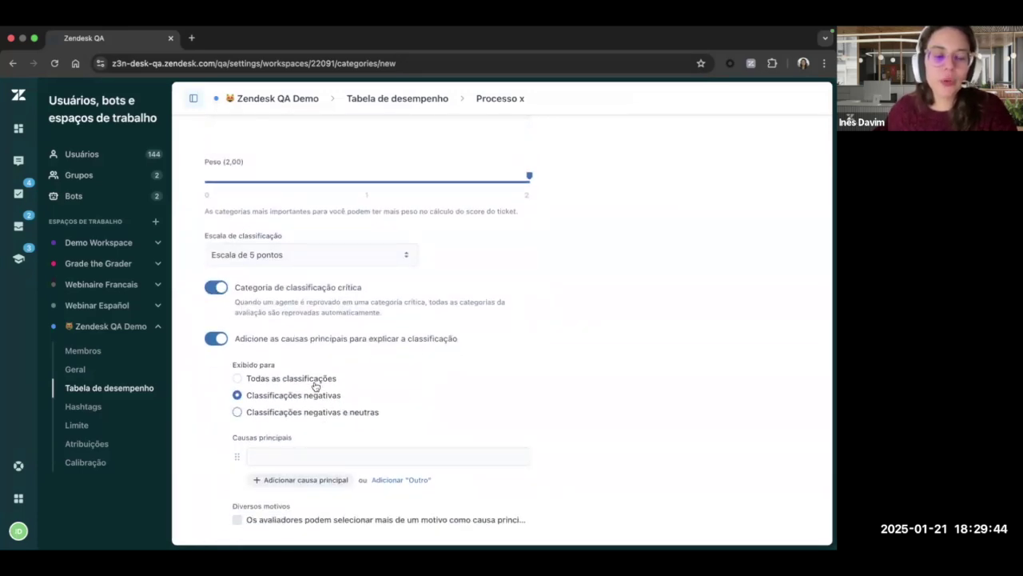
pyautogui.scroll(3, 314, 386)
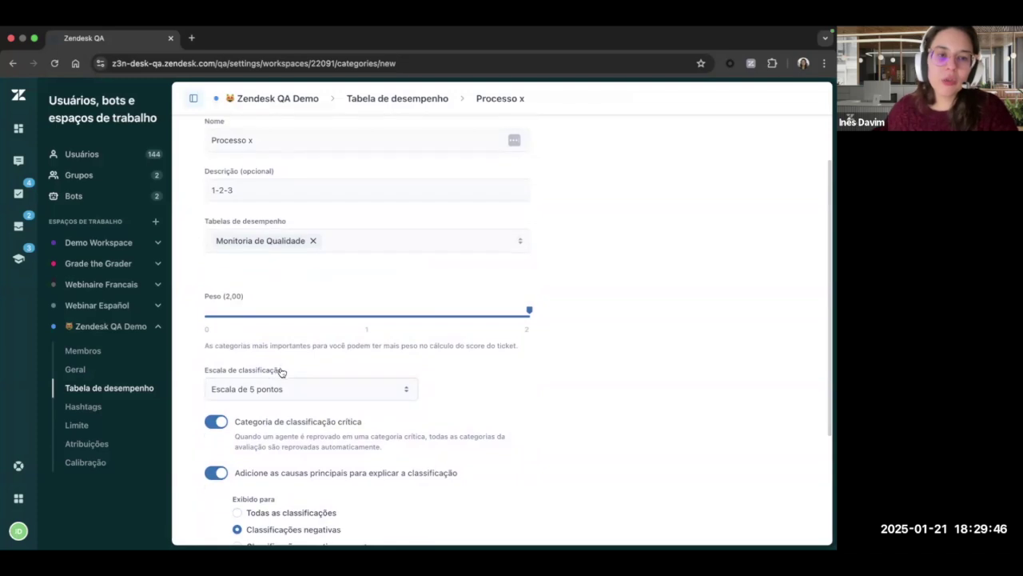
# Step: Add the root causes 1, 2 and 3, plus the "Outro" option, to the category
pyautogui.scroll(-5, 319, 315)
pyautogui.click(275, 418)
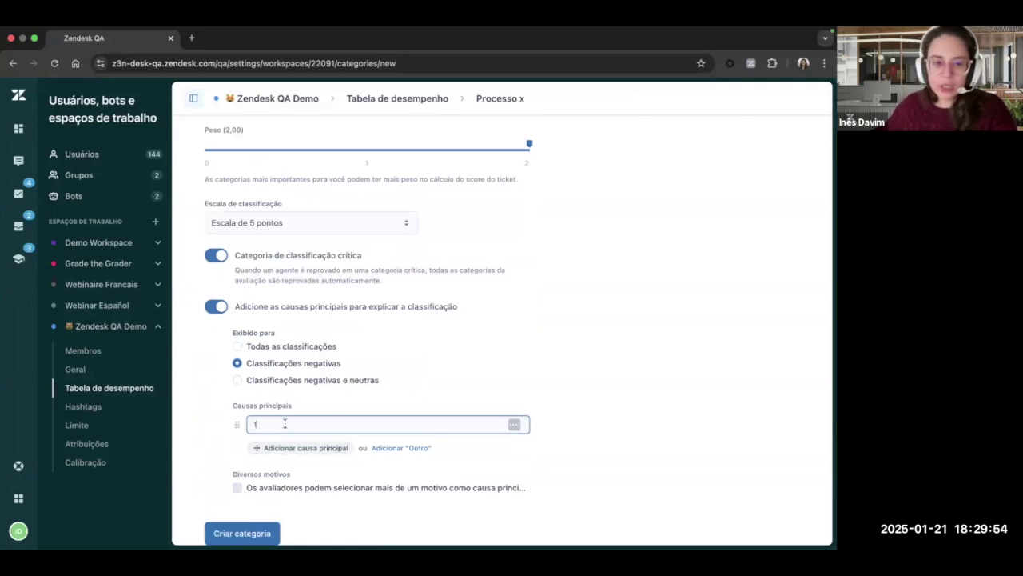
pyautogui.click(269, 448)
pyautogui.write('2')
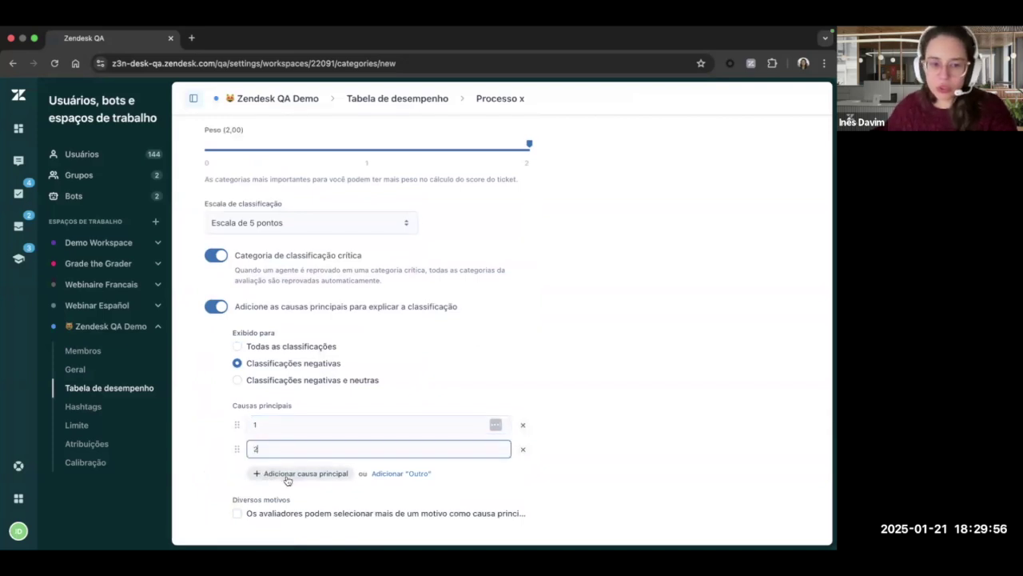
pyautogui.click(287, 478)
pyautogui.click(292, 472)
pyautogui.write('3')
pyautogui.click(378, 498)
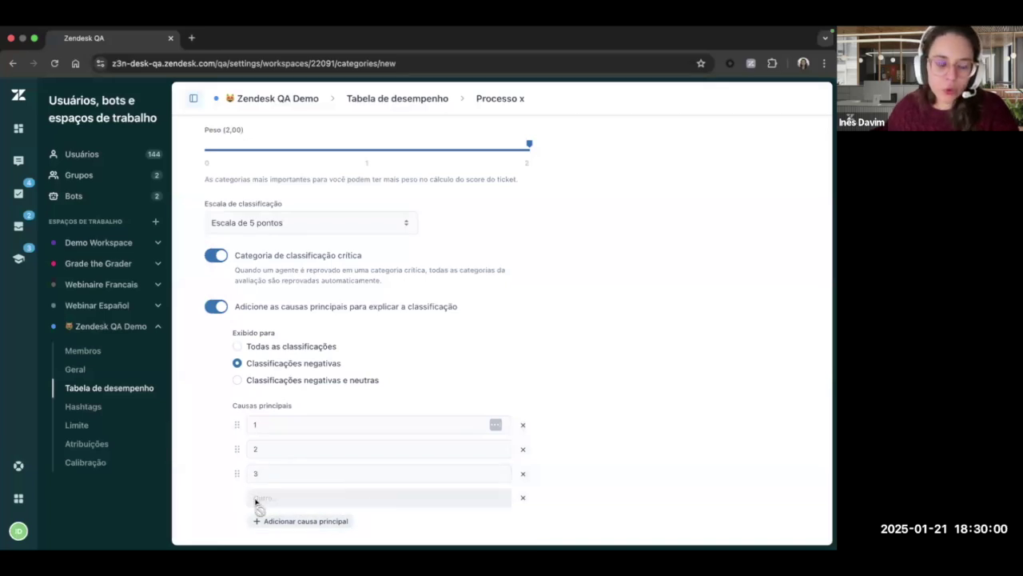
# Step: Allow reviewers to select more than one root cause and create the Processo x category
pyautogui.scroll(-2, 354, 502)
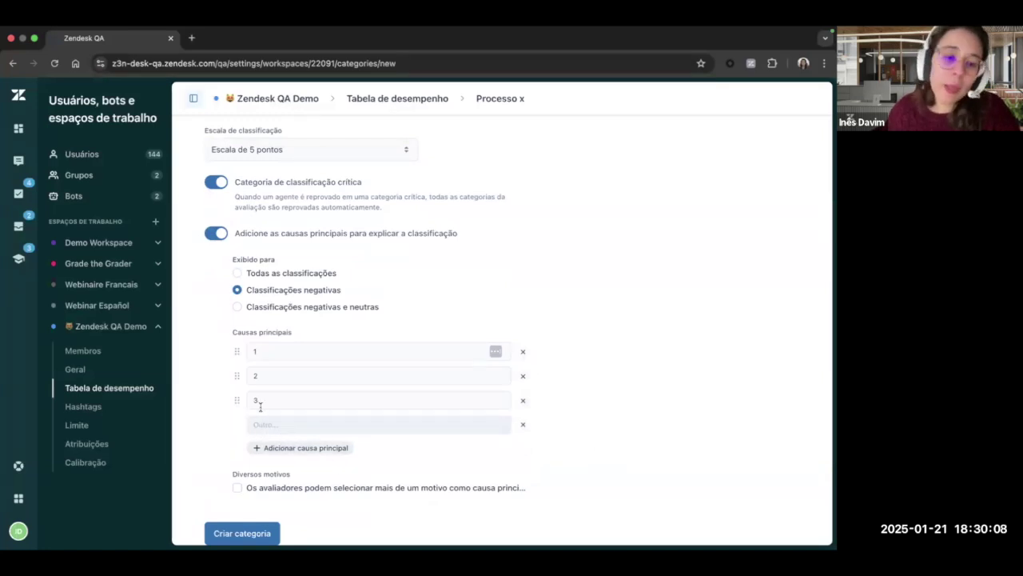
pyautogui.click(237, 486)
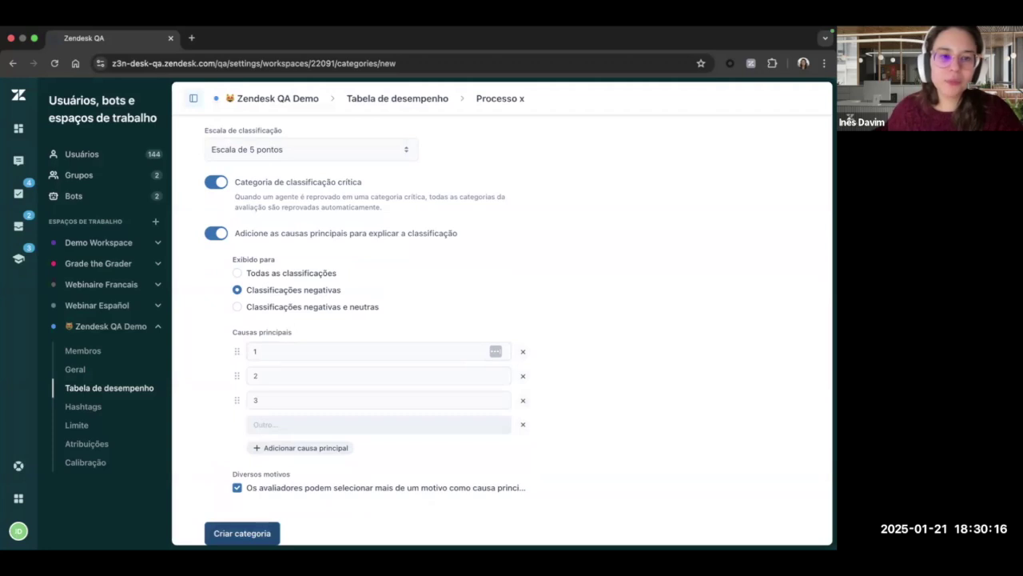
pyautogui.click(251, 533)
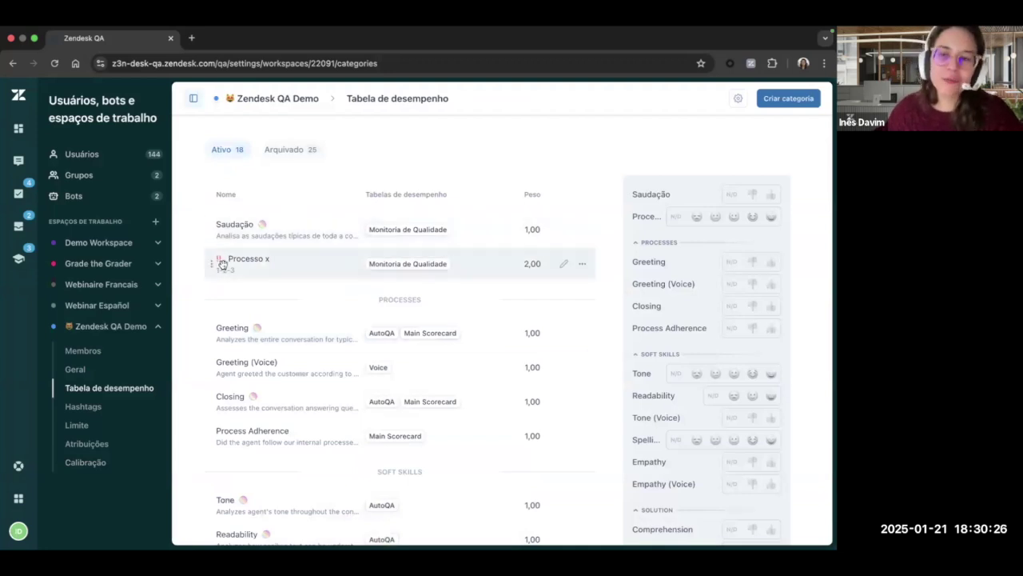
# Step: Go to the conversations area, hide the evaluation sidebar, and open the "Poor service experience" conversation in Last 30 days
pyautogui.click(24, 162)
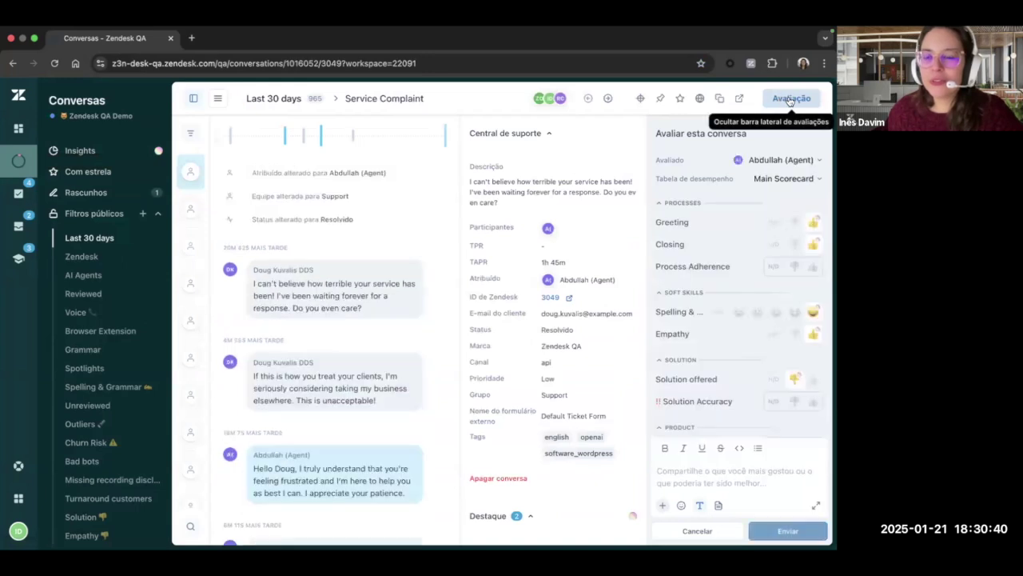
pyautogui.click(790, 99)
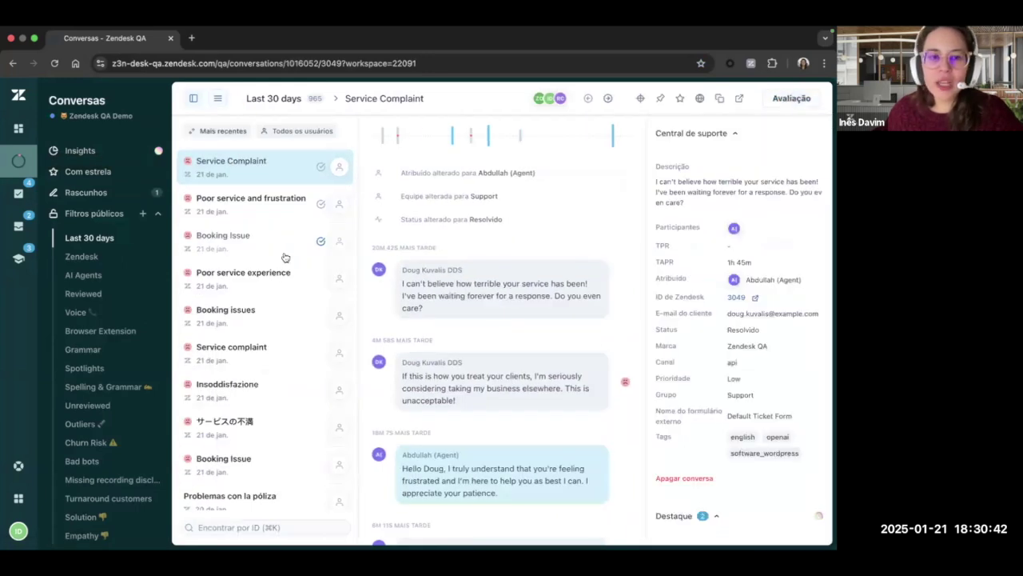
pyautogui.click(297, 276)
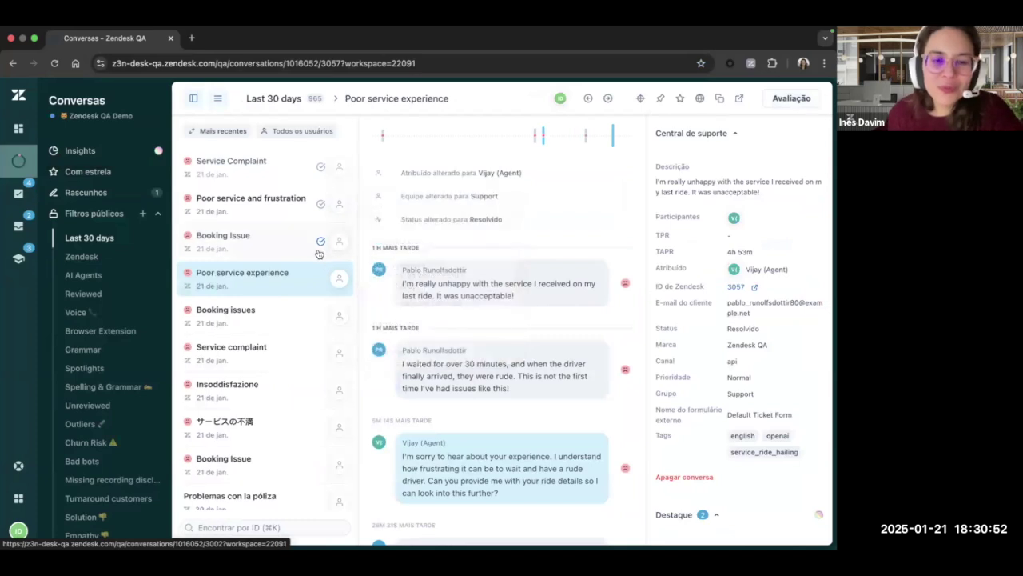
pyautogui.moveTo(316, 250)
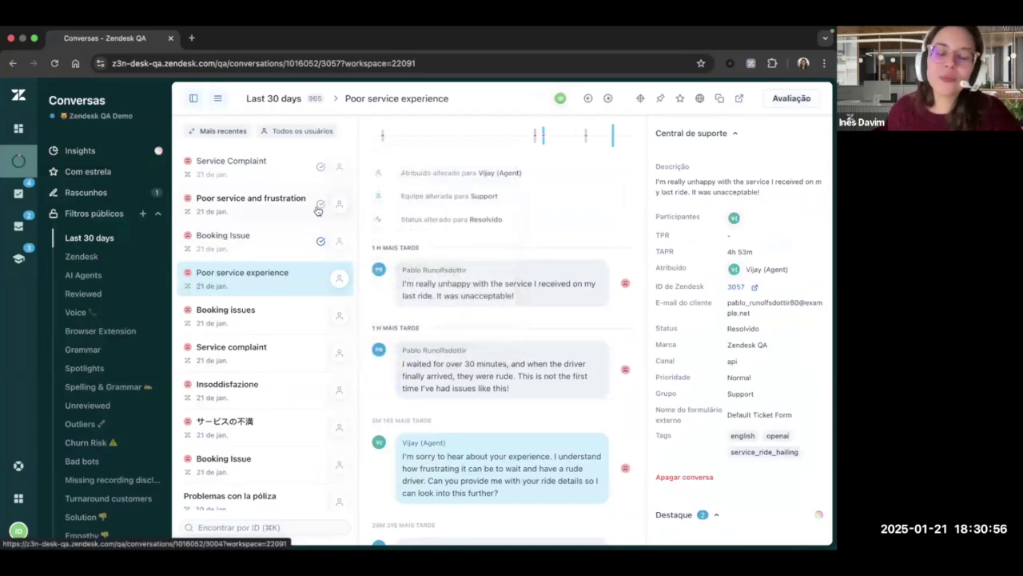
pyautogui.moveTo(307, 174)
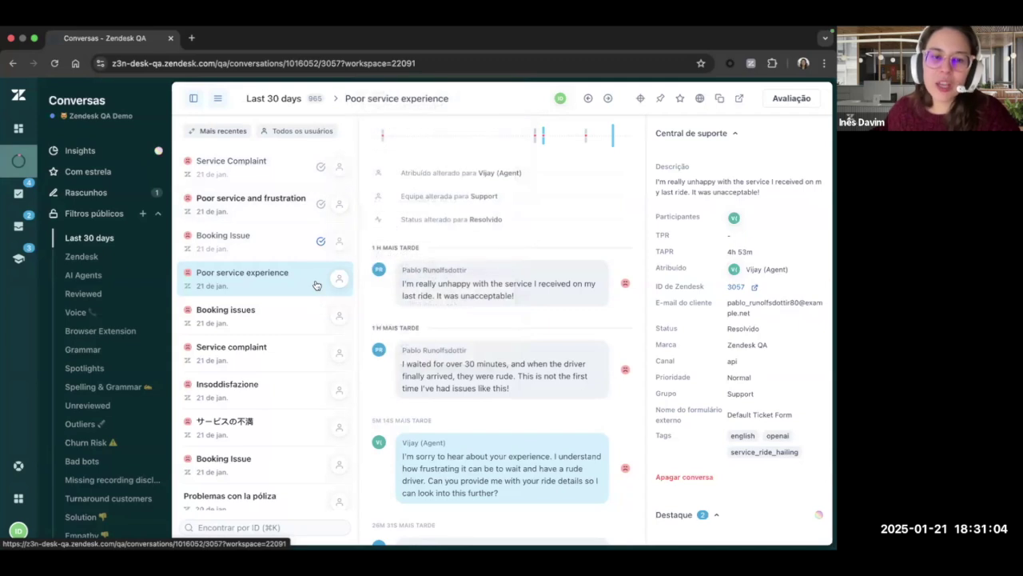
pyautogui.moveTo(316, 284)
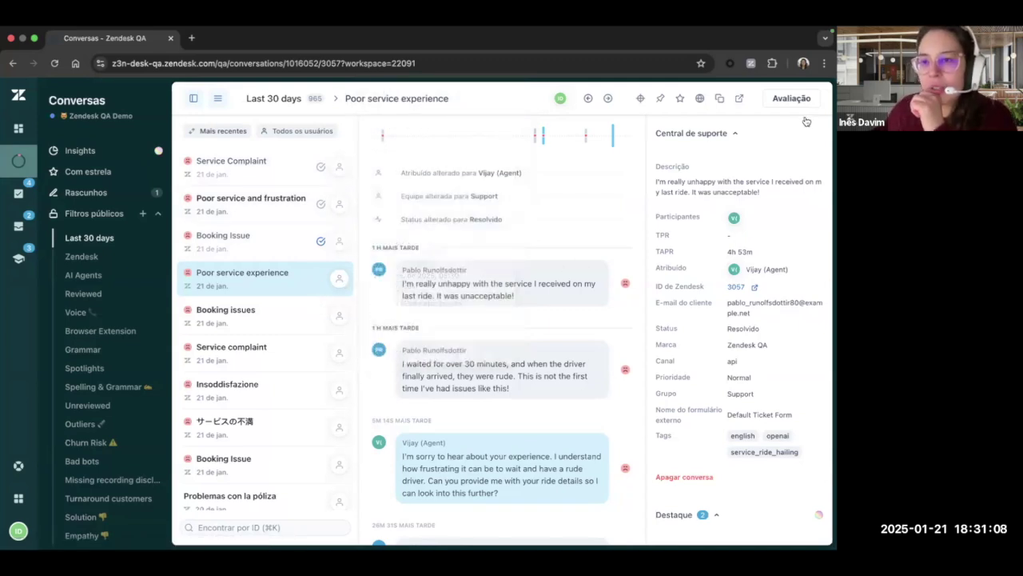
# Step: Show the evaluation form for this conversation and switch its scorecard to Monitoria de Qualidade
pyautogui.click(800, 99)
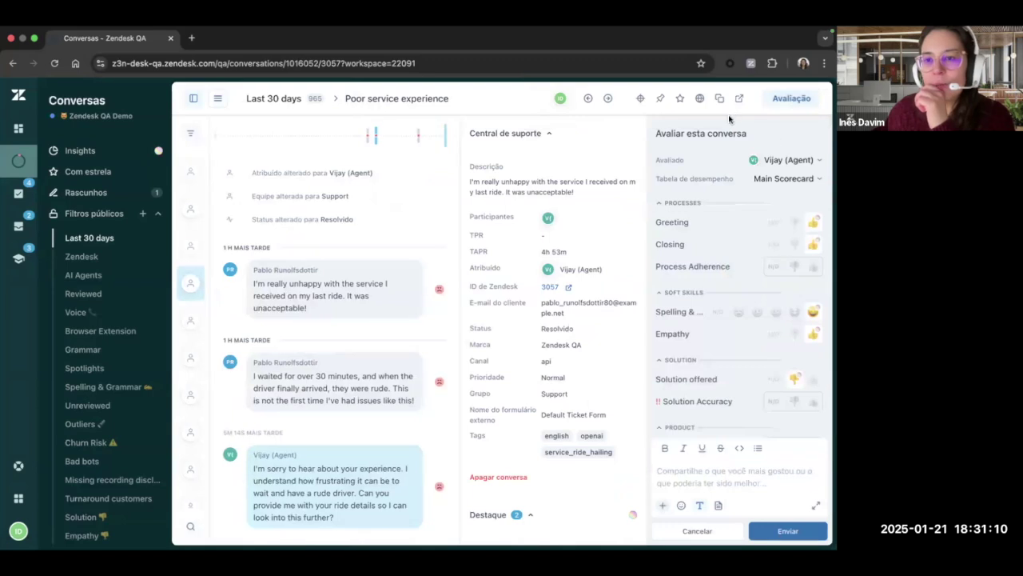
pyautogui.click(793, 180)
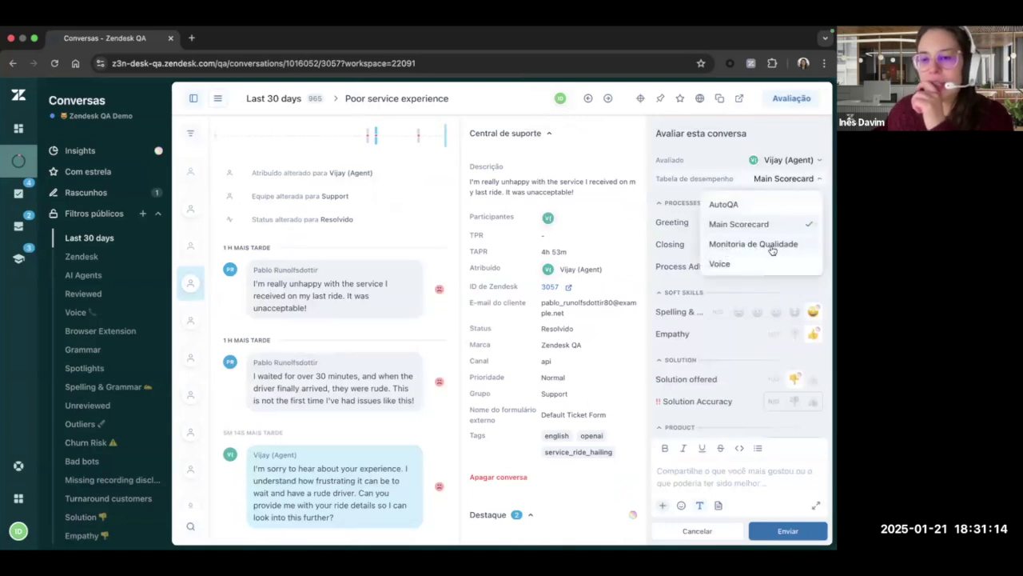
pyautogui.click(773, 246)
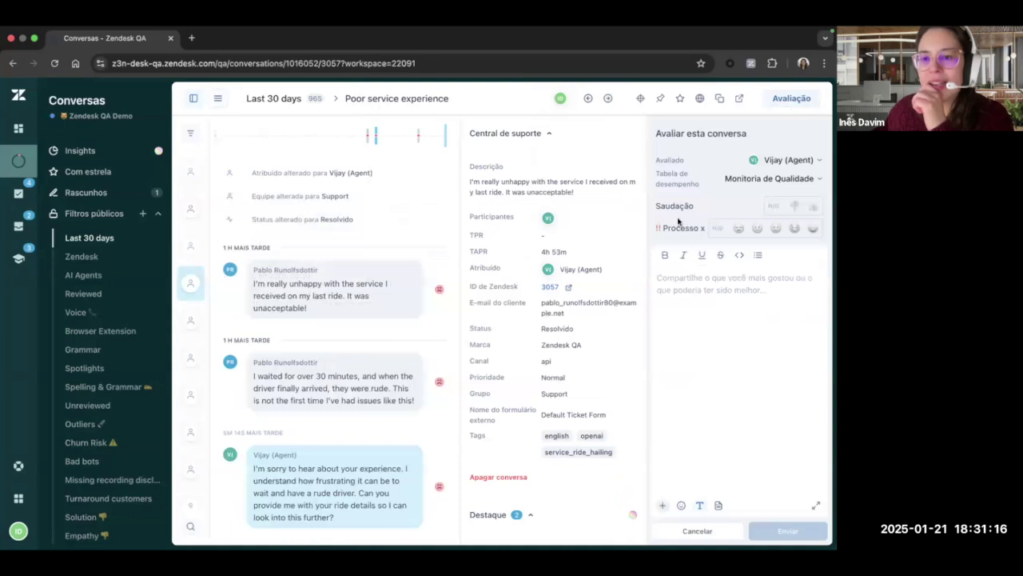
# Step: Rate Saudação with a thumbs up and give Processo x the highest rating
pyautogui.moveTo(678, 205)
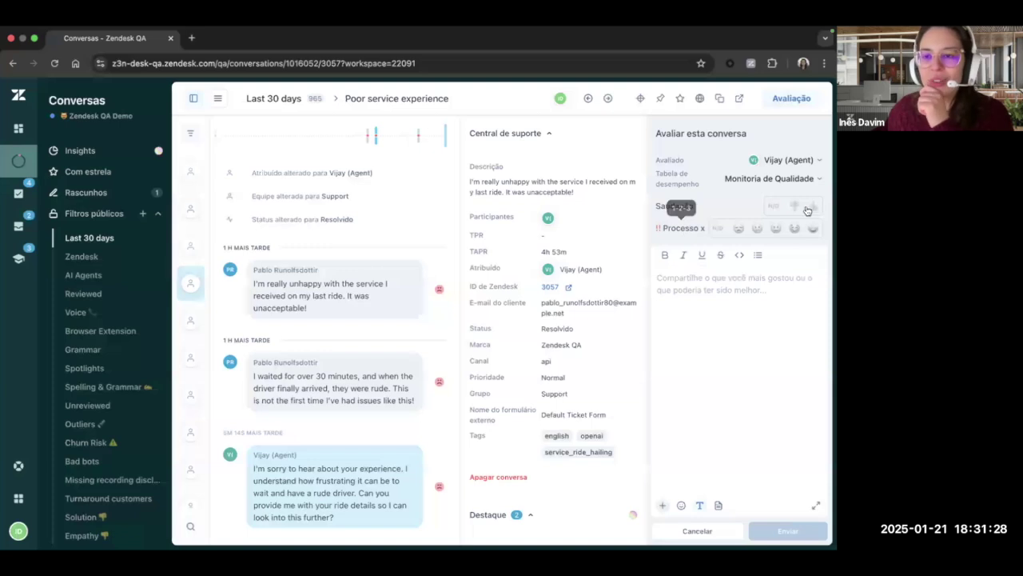
pyautogui.click(812, 207)
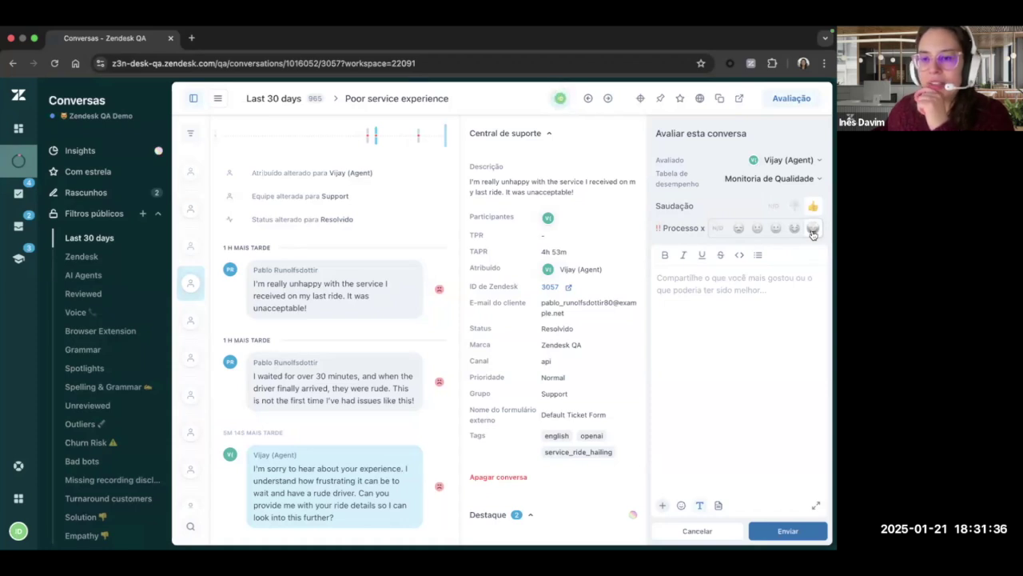
pyautogui.click(812, 230)
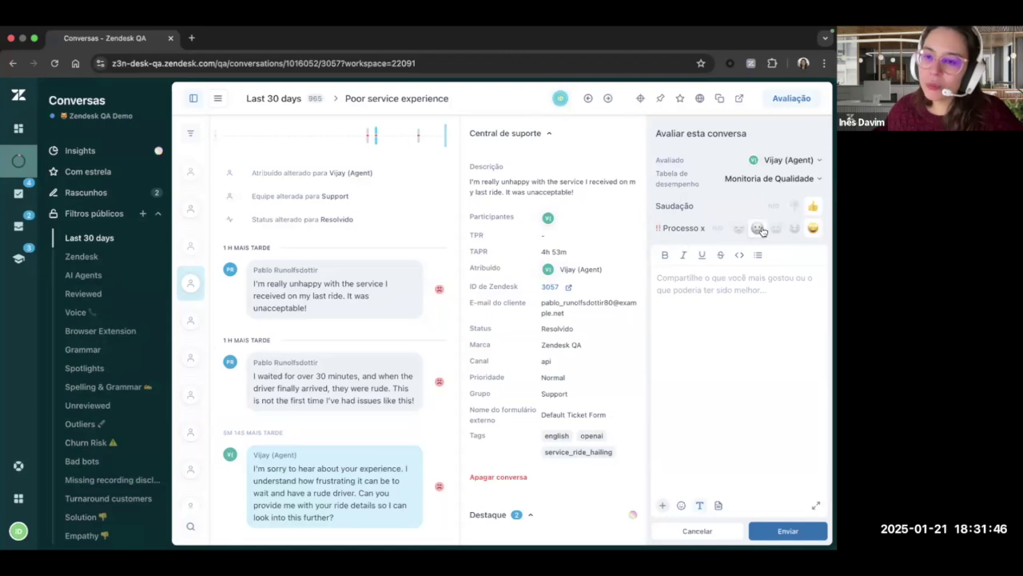
# Step: Change the Processo x rating to the second-lowest score with reason 1, and submit the evaluation
pyautogui.click(759, 229)
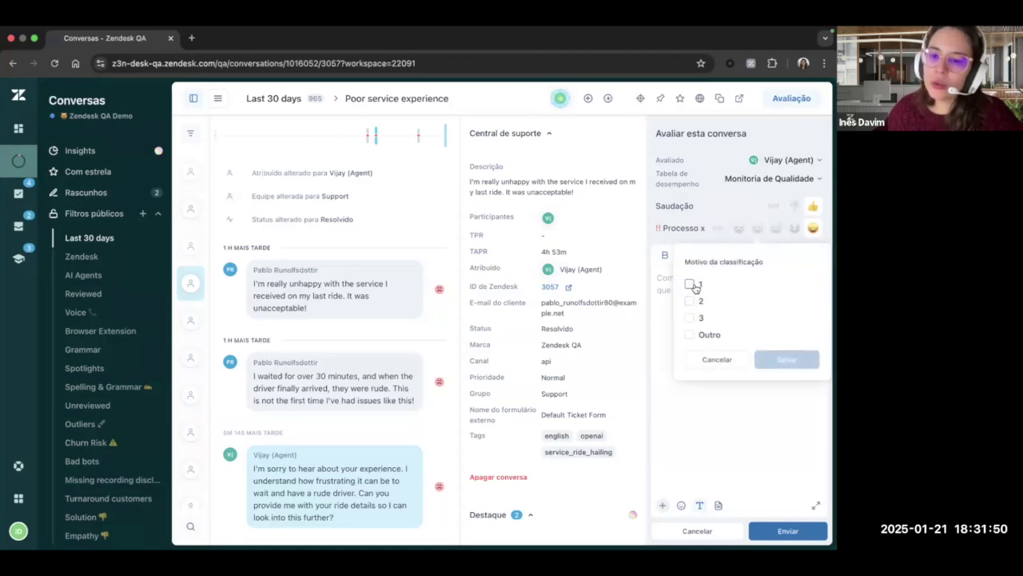
pyautogui.click(692, 285)
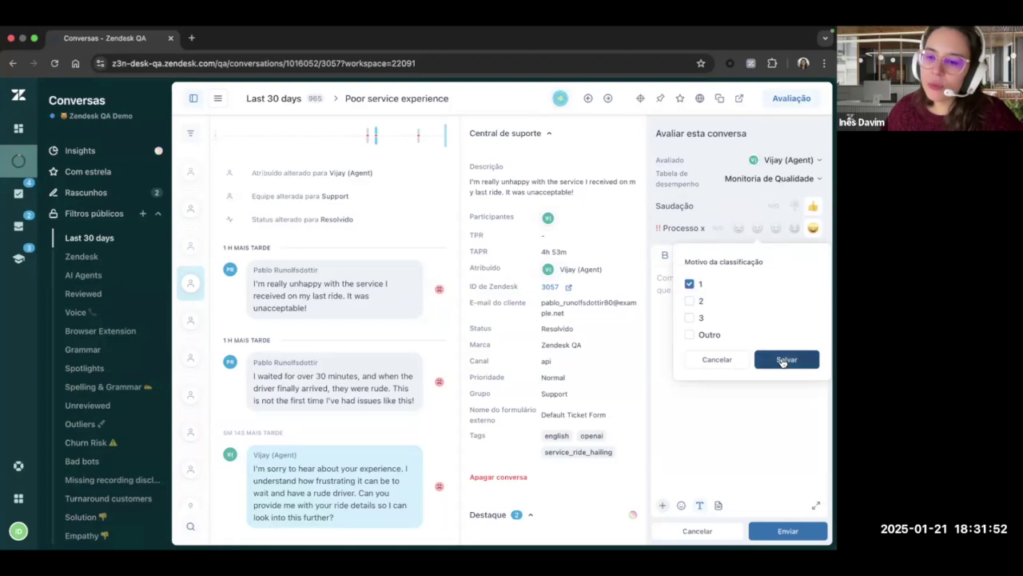
pyautogui.click(784, 361)
pyautogui.click(799, 530)
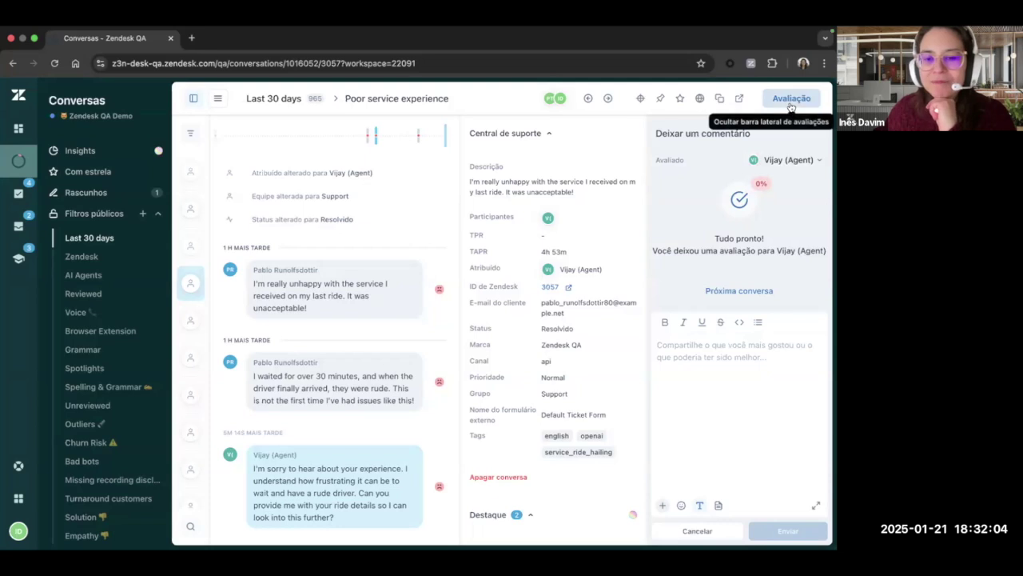
# Step: Hide the evaluation sidebar and start creating a new private conversation filter
pyautogui.click(790, 100)
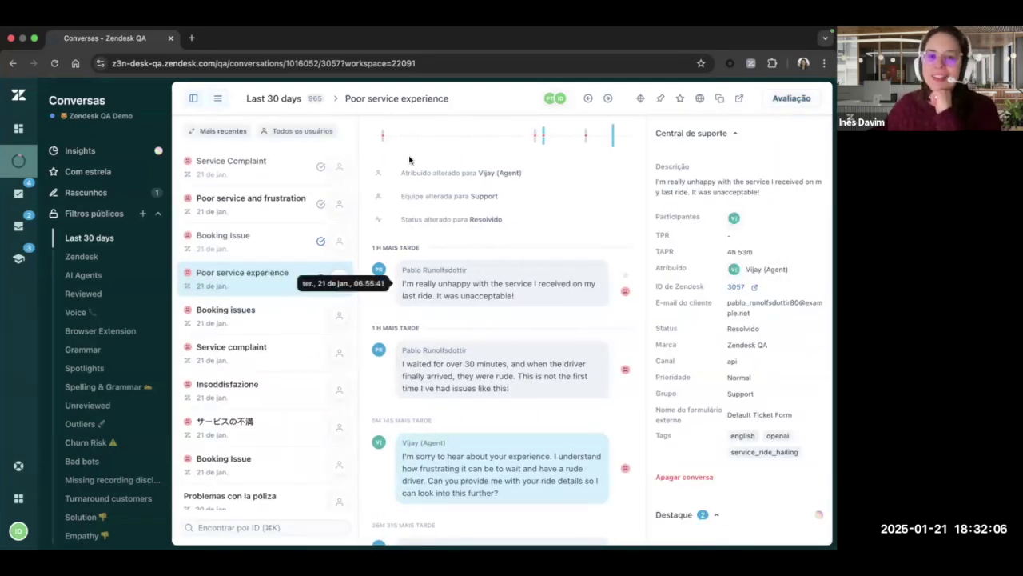
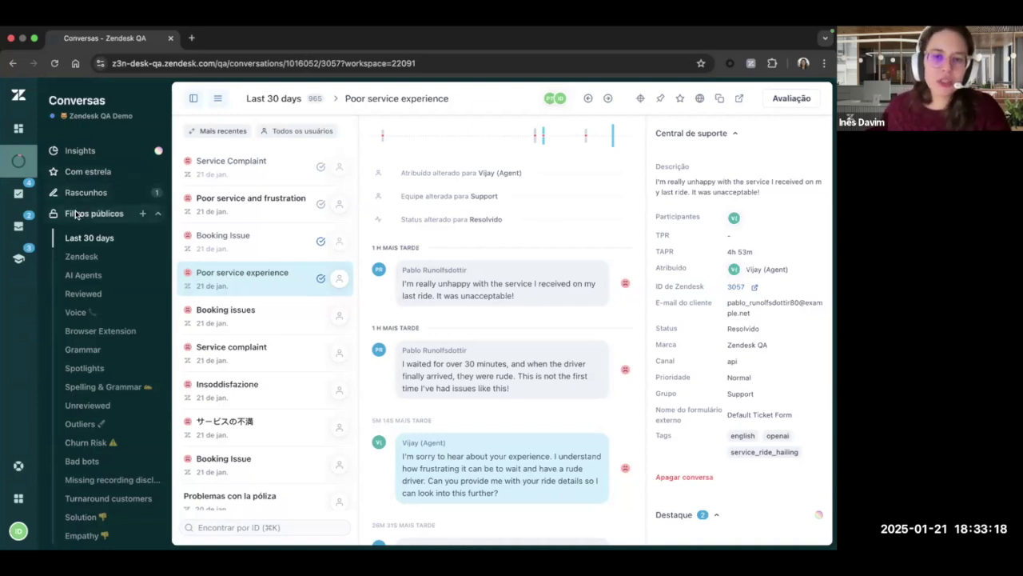
pyautogui.scroll(-1, 80, 240)
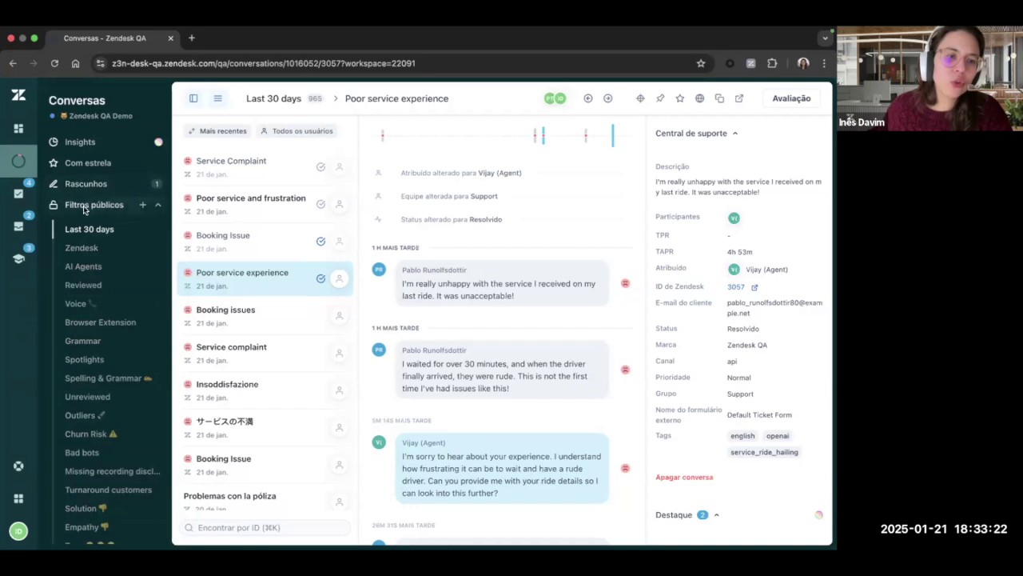
pyautogui.scroll(-10, 88, 393)
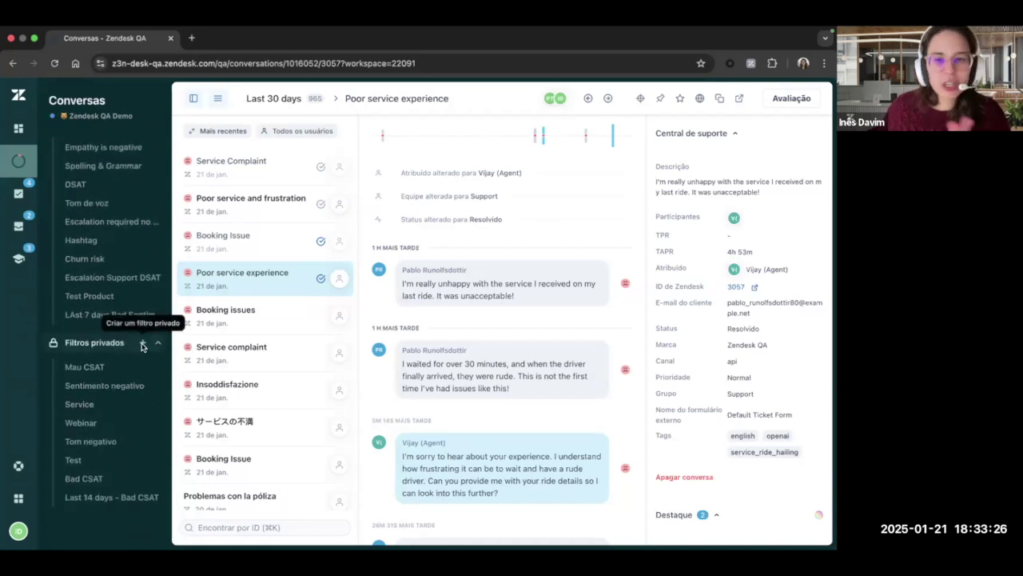
pyautogui.click(142, 344)
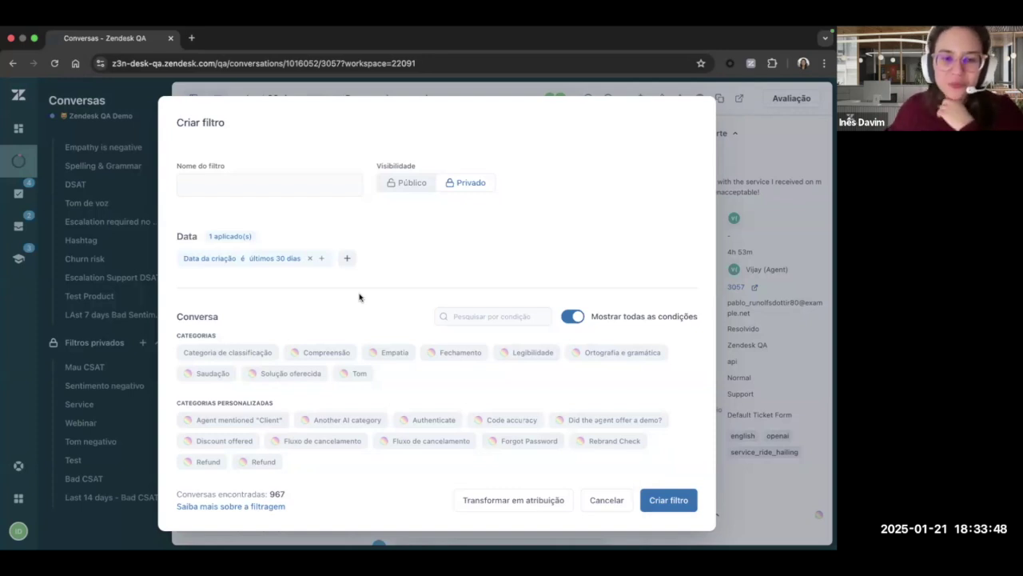
# Step: Add a Saudação category condition to the filter, set to "não é" thumbs up
pyautogui.moveTo(296, 359)
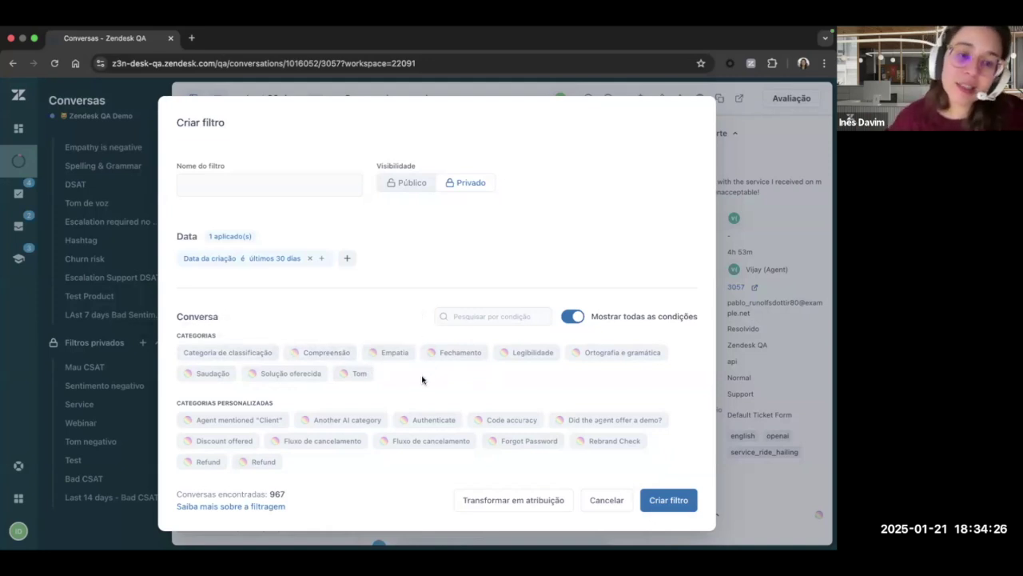
pyautogui.scroll(-1, 421, 392)
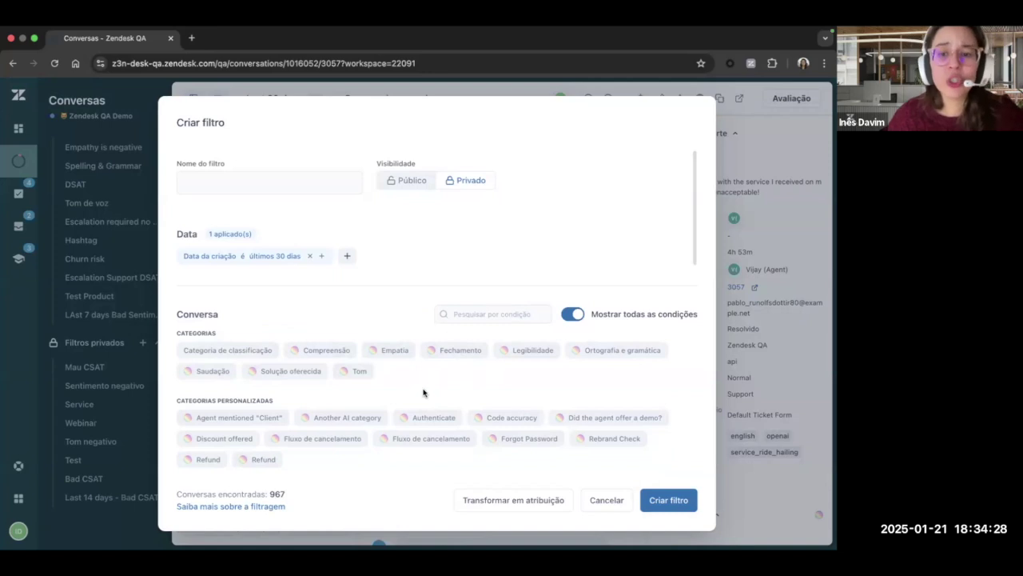
pyautogui.click(208, 371)
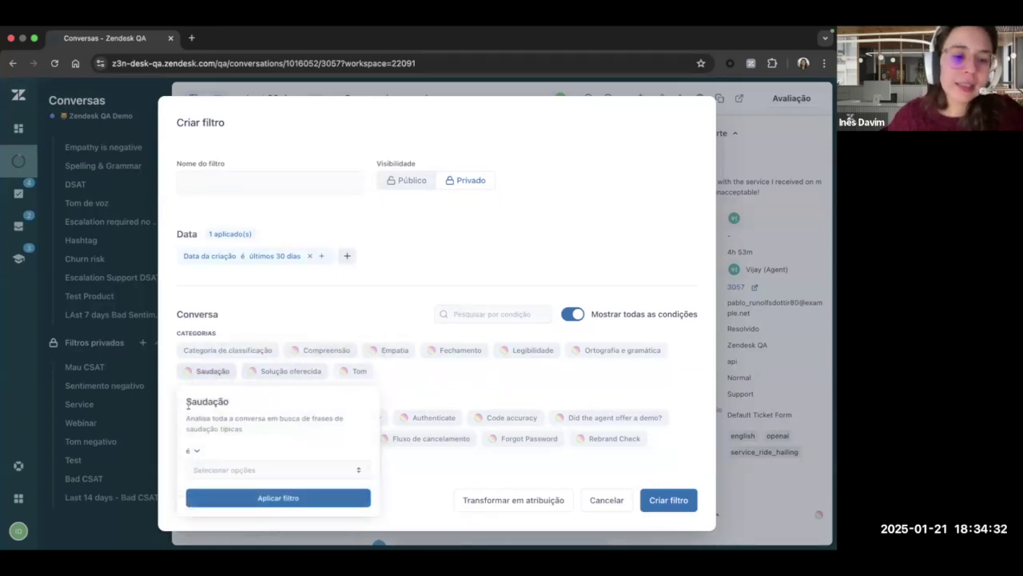
pyautogui.click(195, 451)
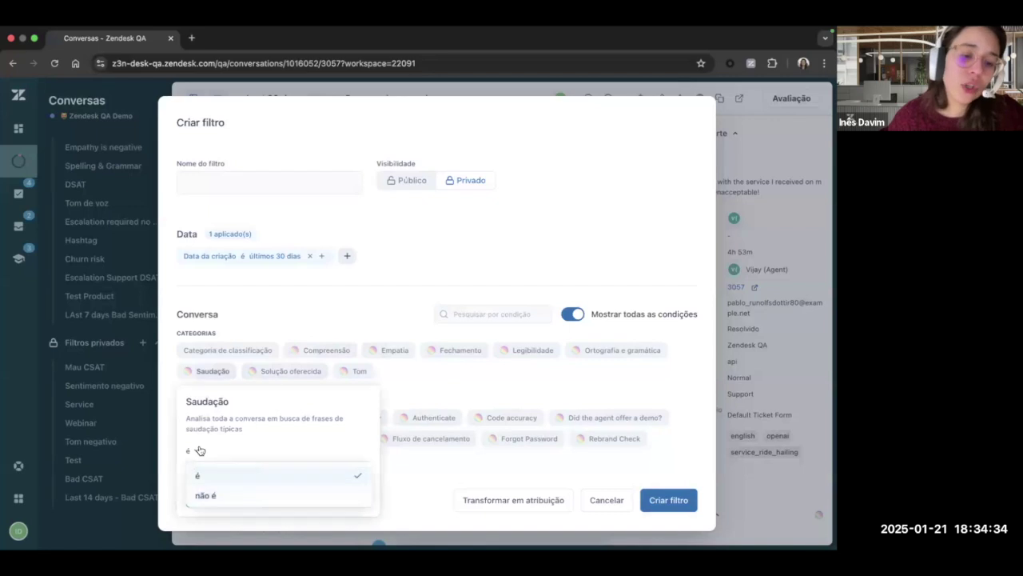
pyautogui.click(207, 494)
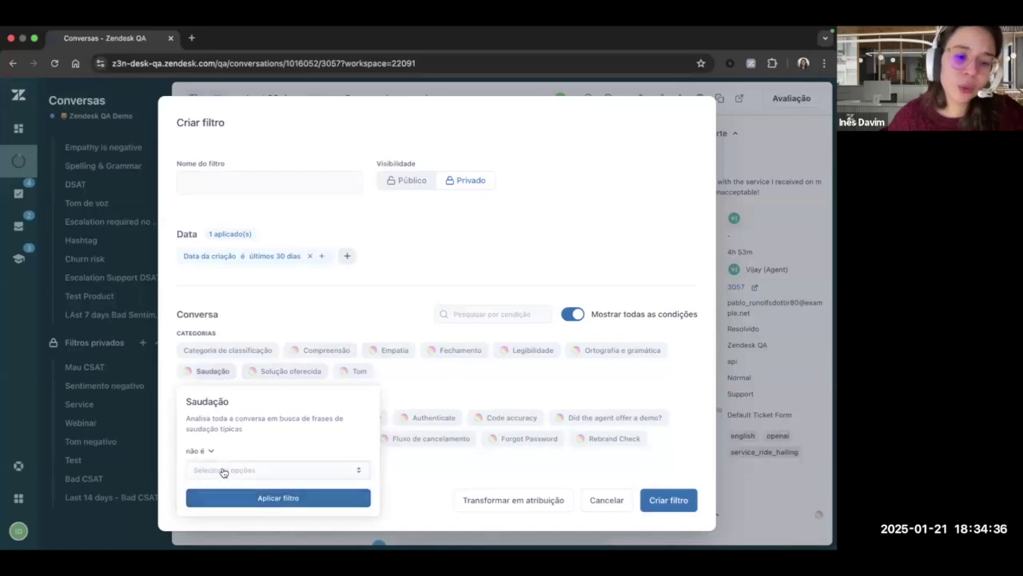
pyautogui.click(222, 470)
pyautogui.click(219, 446)
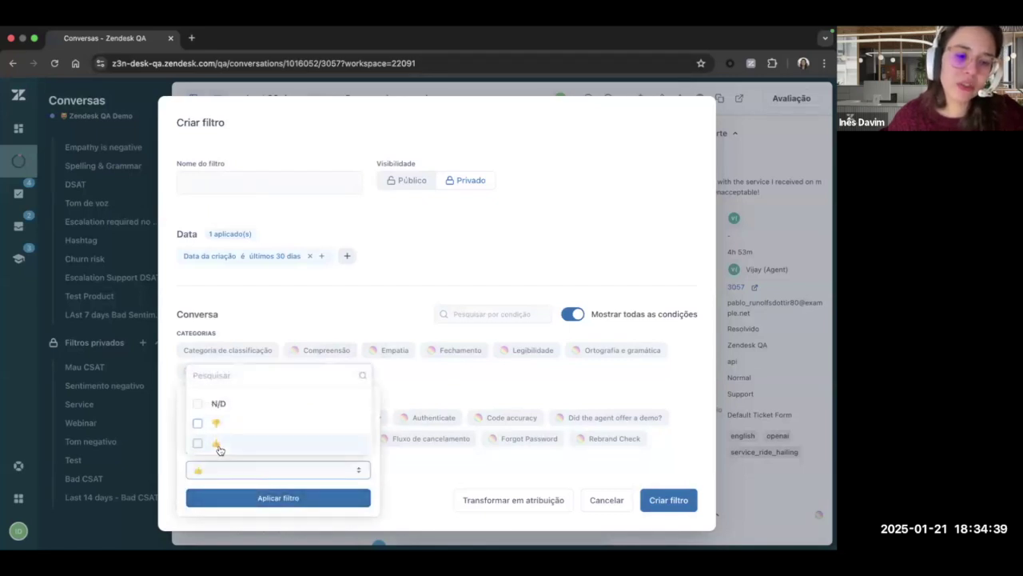
pyautogui.click(248, 496)
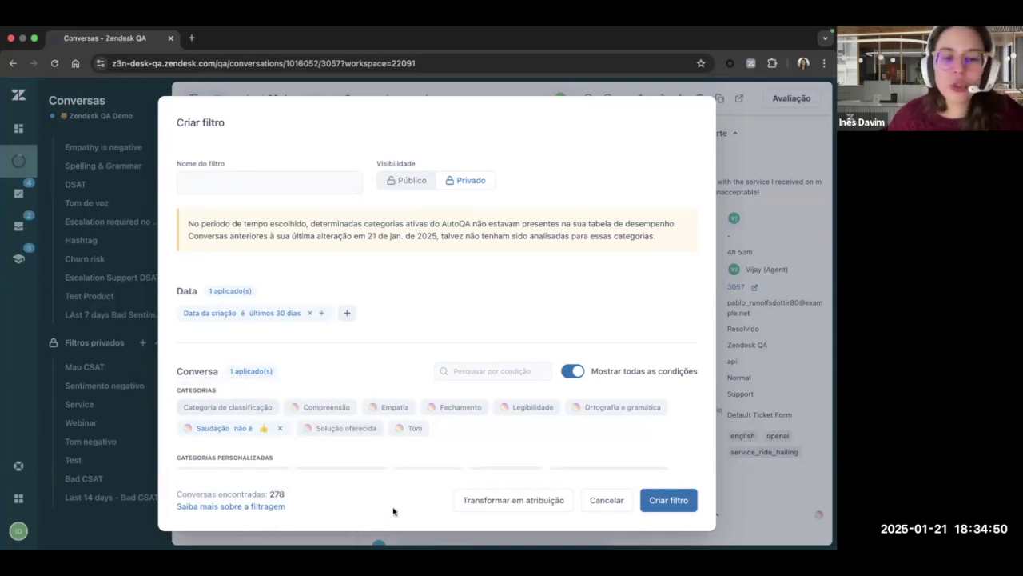
# Step: Examine the filter's Informações conditions, checking the available values for conversation status, support tag and conversation priority
pyautogui.scroll(-3, 464, 437)
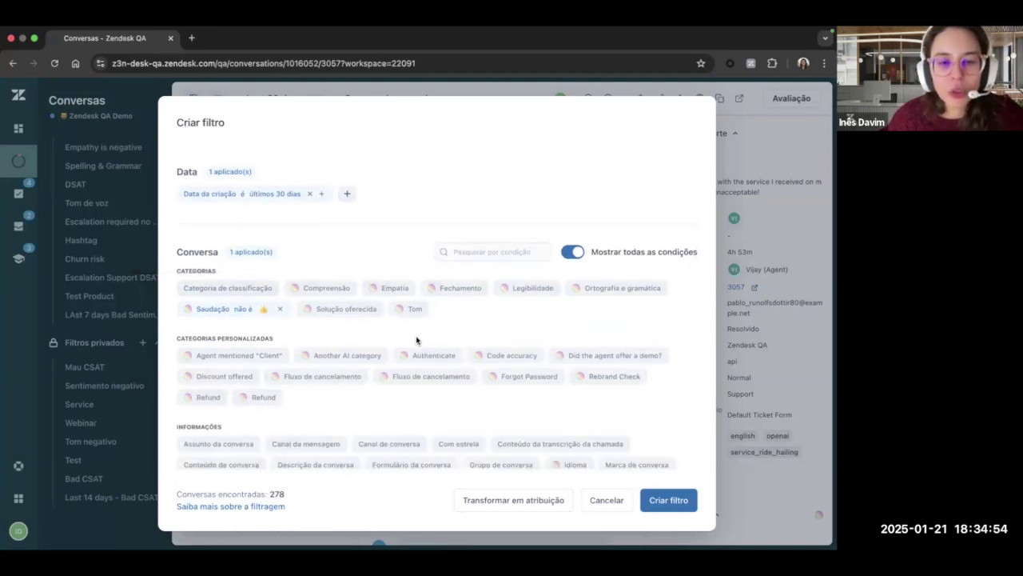
pyautogui.scroll(-1, 414, 340)
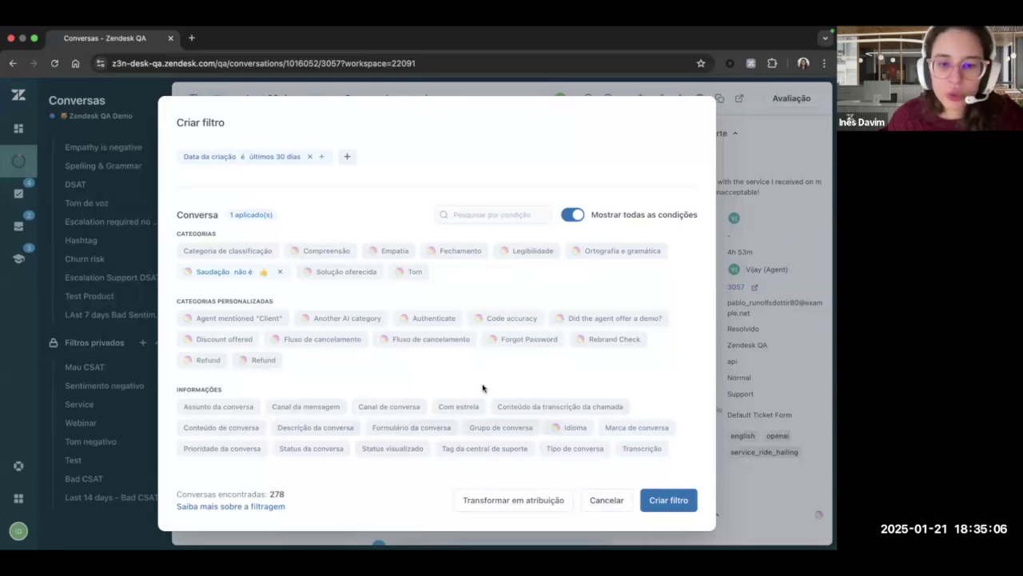
pyautogui.scroll(-2, 474, 378)
pyautogui.scroll(-2, 287, 316)
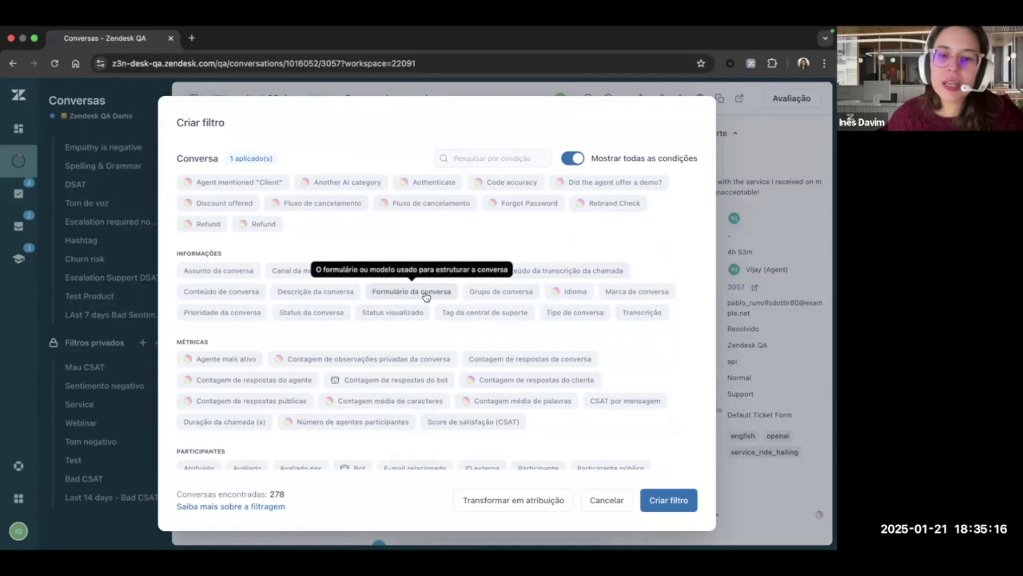
pyautogui.click(311, 311)
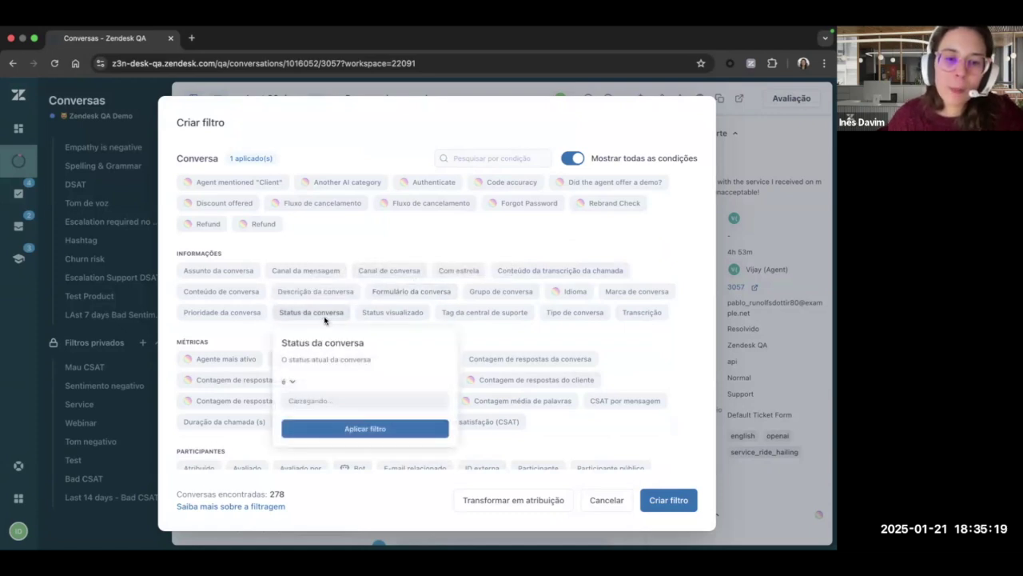
pyautogui.click(346, 401)
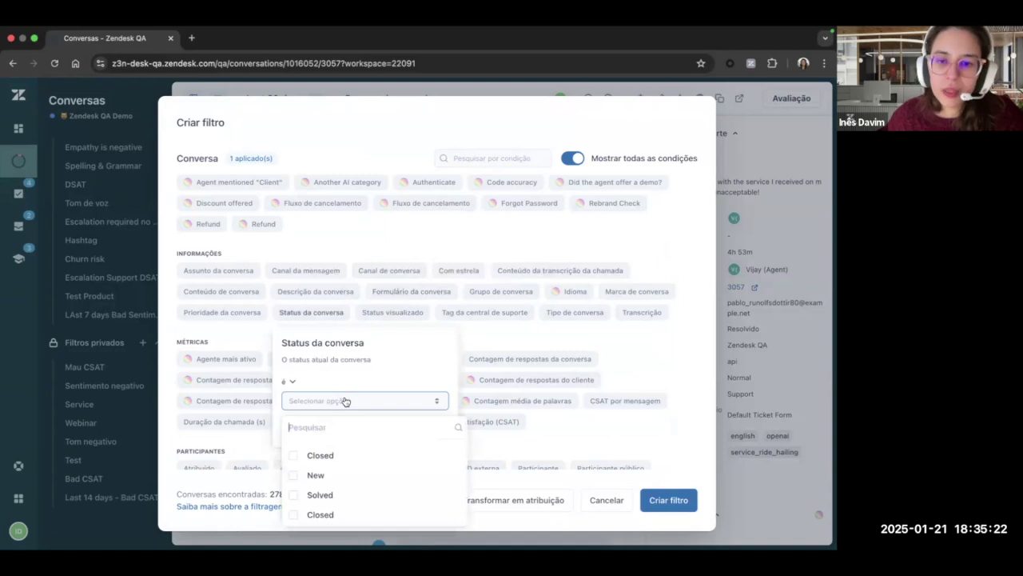
pyautogui.click(503, 313)
pyautogui.click(512, 402)
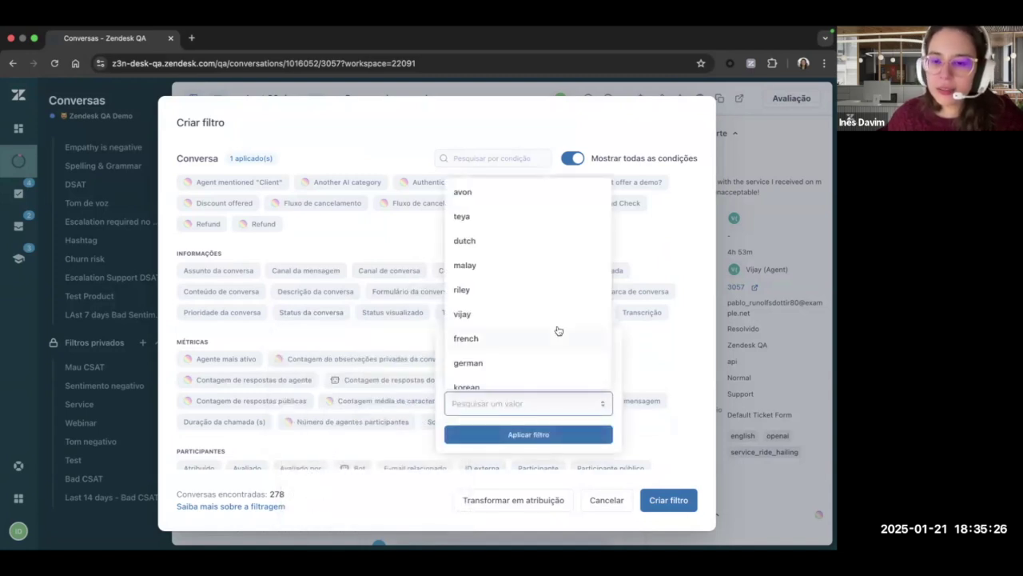
pyautogui.click(653, 346)
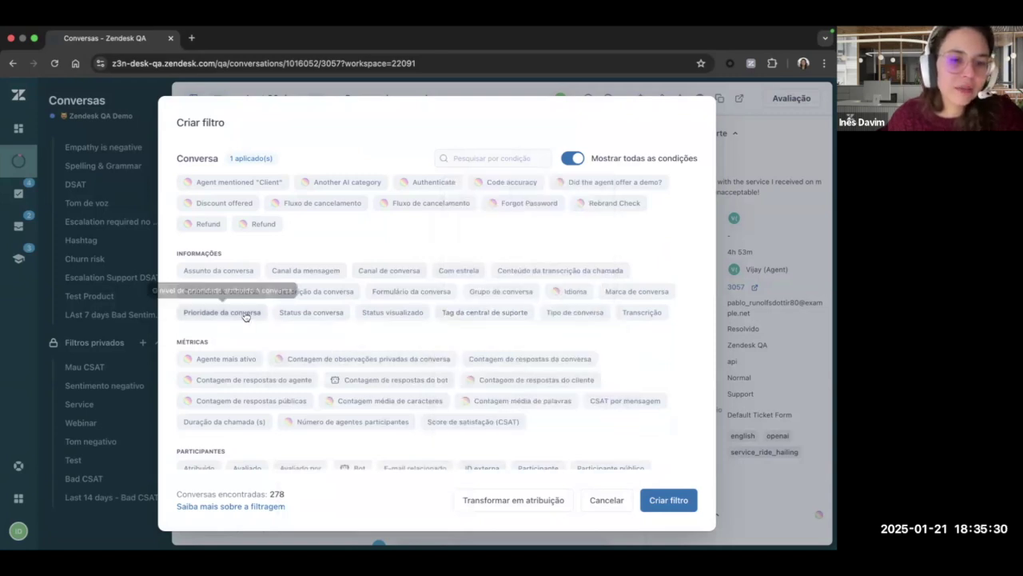
pyautogui.click(245, 316)
pyautogui.click(237, 405)
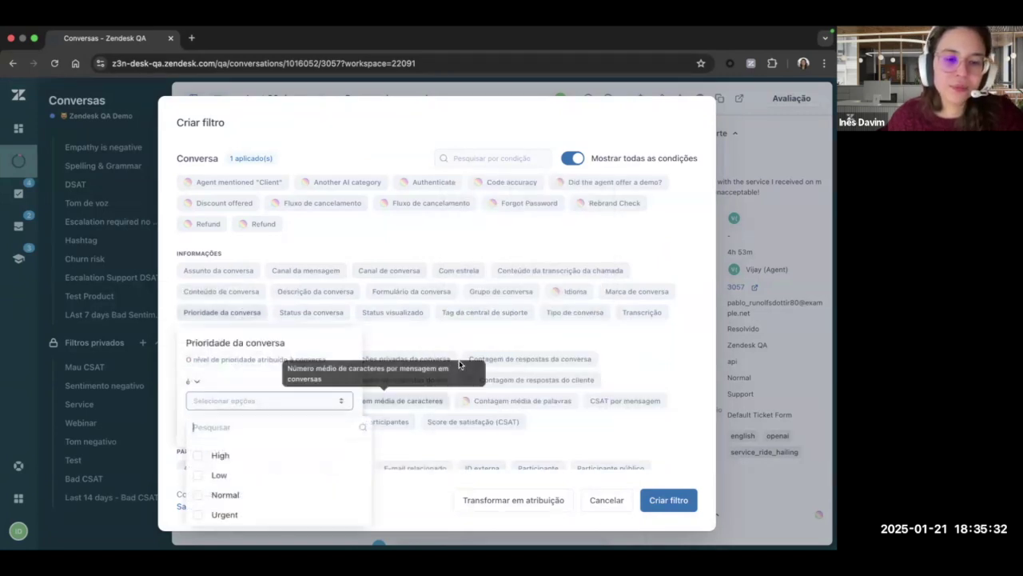
pyautogui.click(465, 344)
pyautogui.click(436, 373)
# Step: Add a Score de satisfação (CSAT) condition to the filter, set to "é" Bad
pyautogui.scroll(-2, 433, 373)
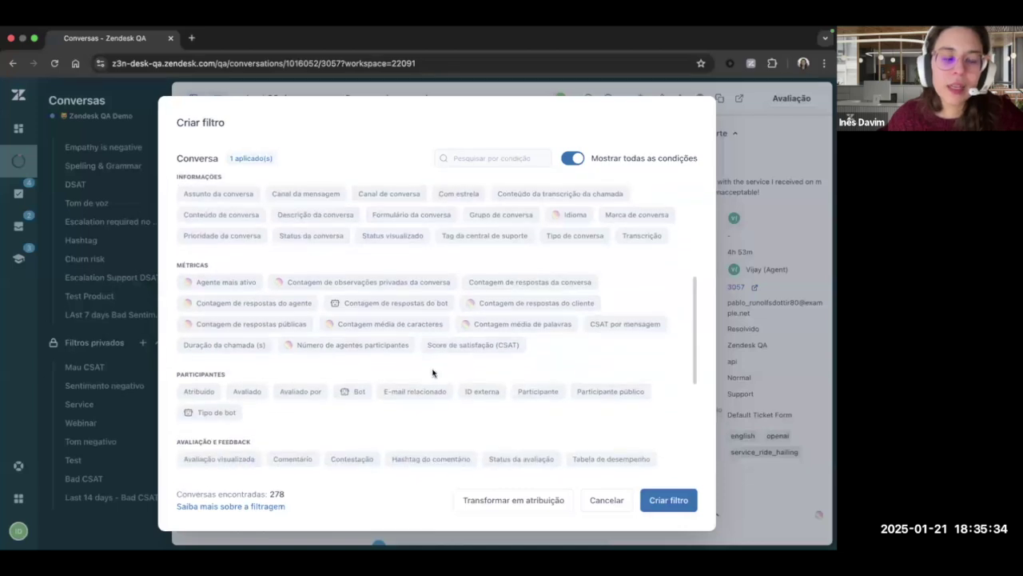
pyautogui.scroll(-1, 311, 269)
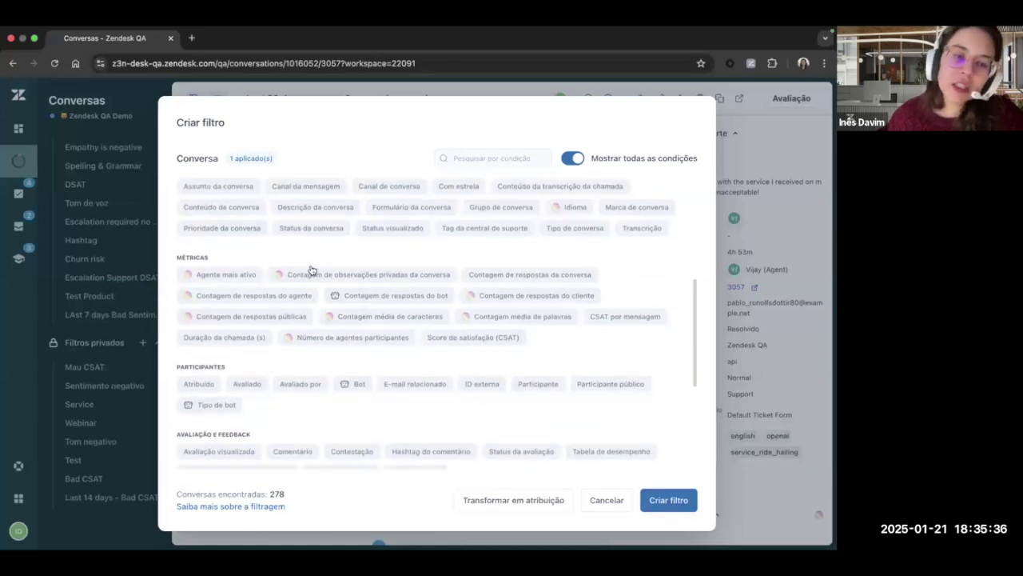
pyautogui.scroll(-1, 314, 252)
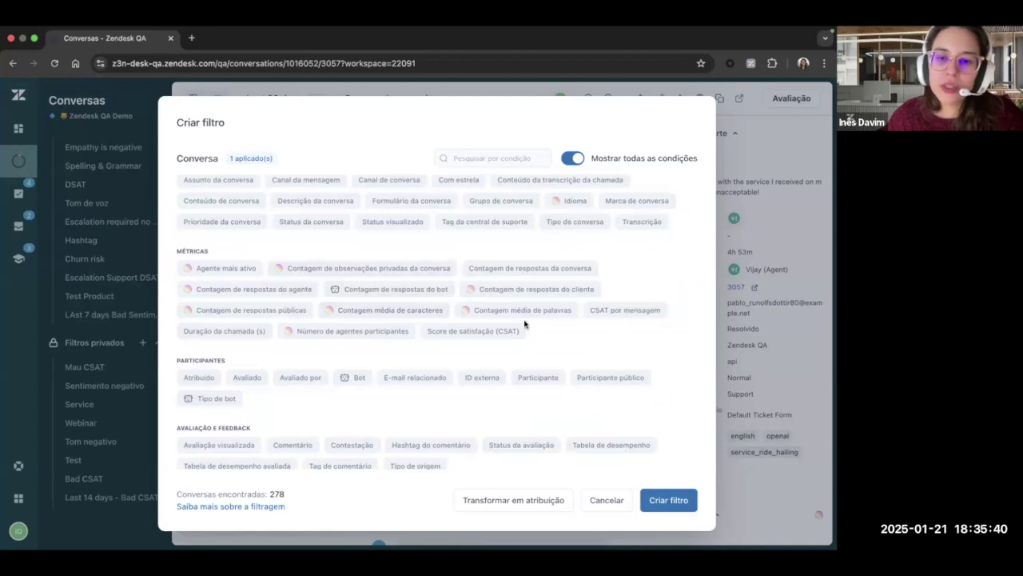
pyautogui.click(502, 331)
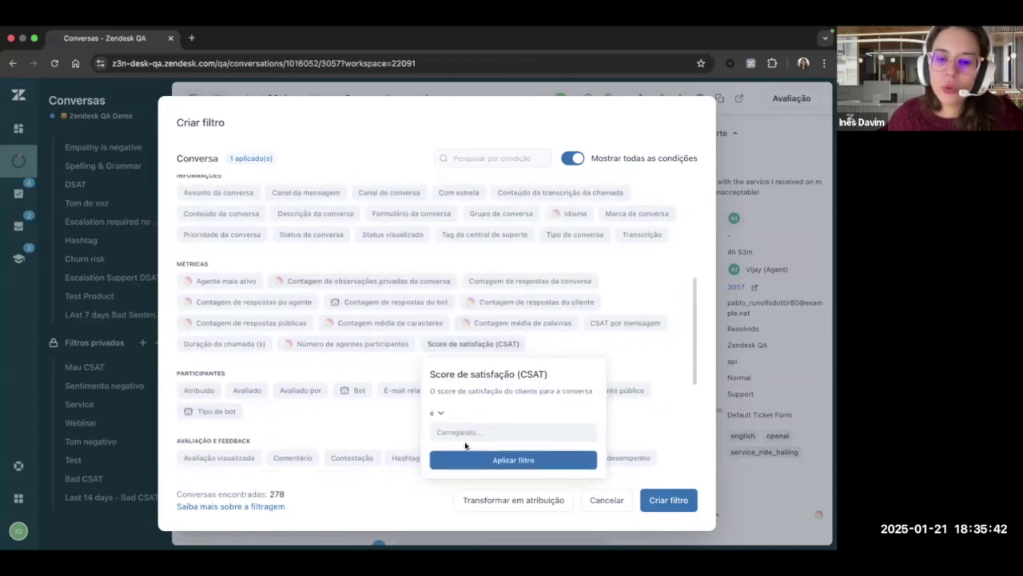
pyautogui.click(494, 430)
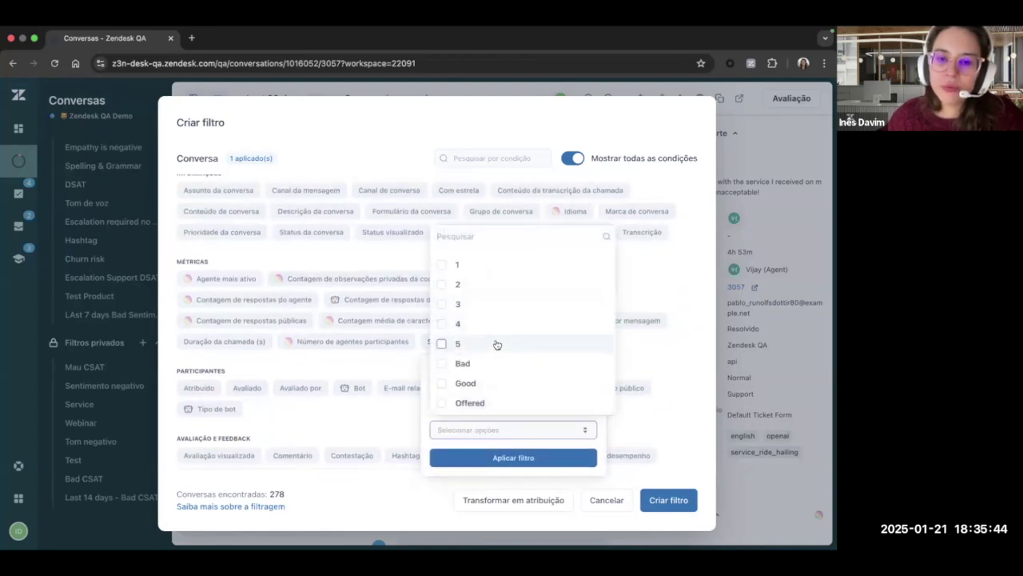
pyautogui.click(497, 362)
pyautogui.click(509, 462)
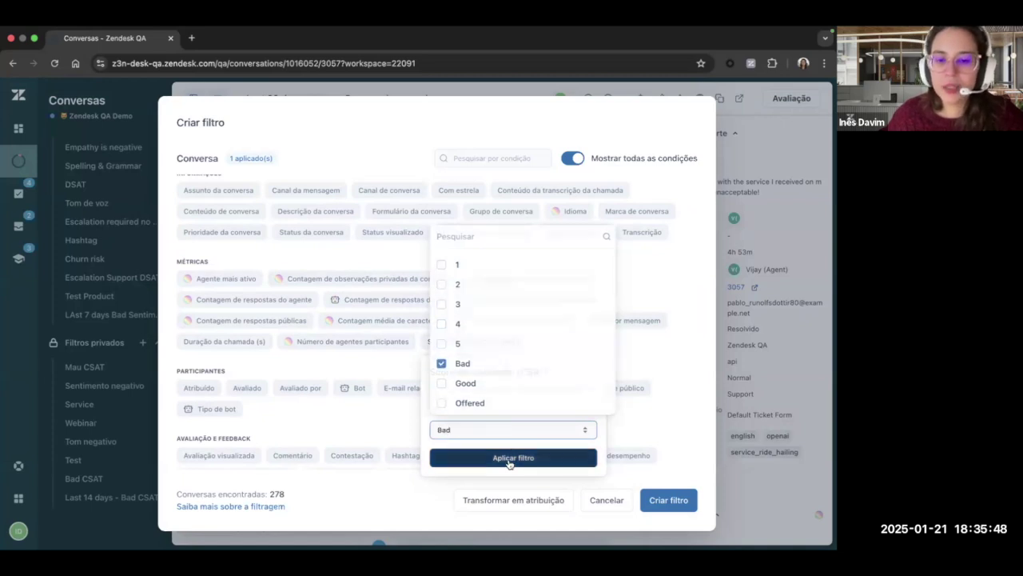
# Step: Examine the Avaliação e feedback conditions, including Contestação, and read the descriptions of the Destaque conditions
pyautogui.scroll(-2, 532, 363)
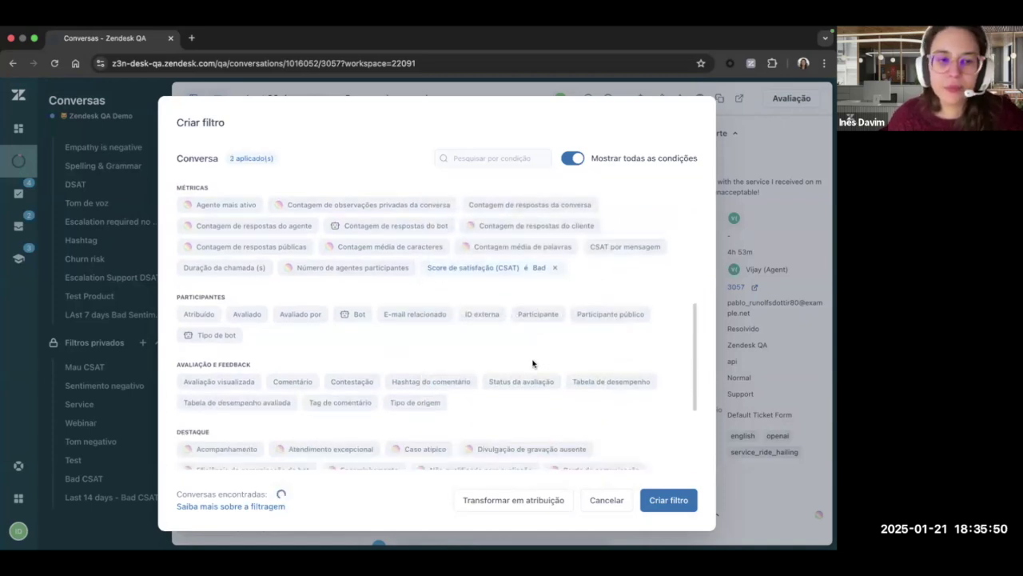
pyautogui.scroll(-1, 532, 364)
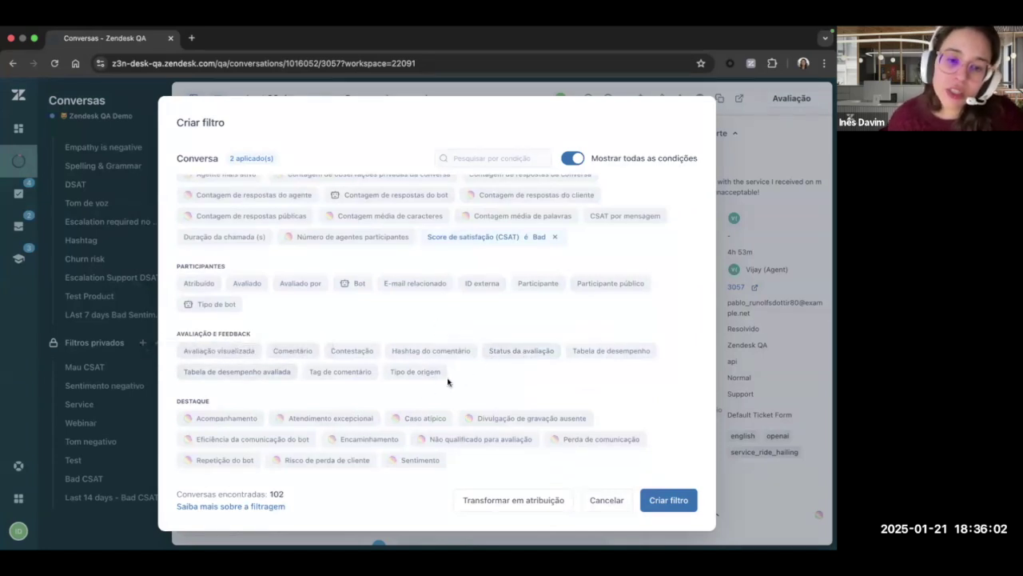
pyautogui.click(349, 351)
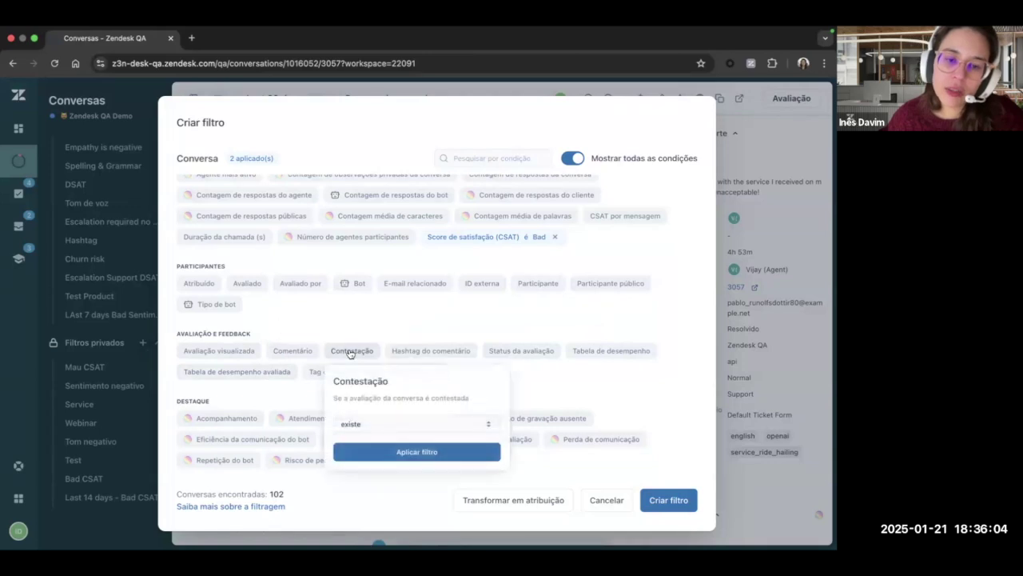
pyautogui.scroll(-1, 638, 385)
pyautogui.scroll(-3, 638, 386)
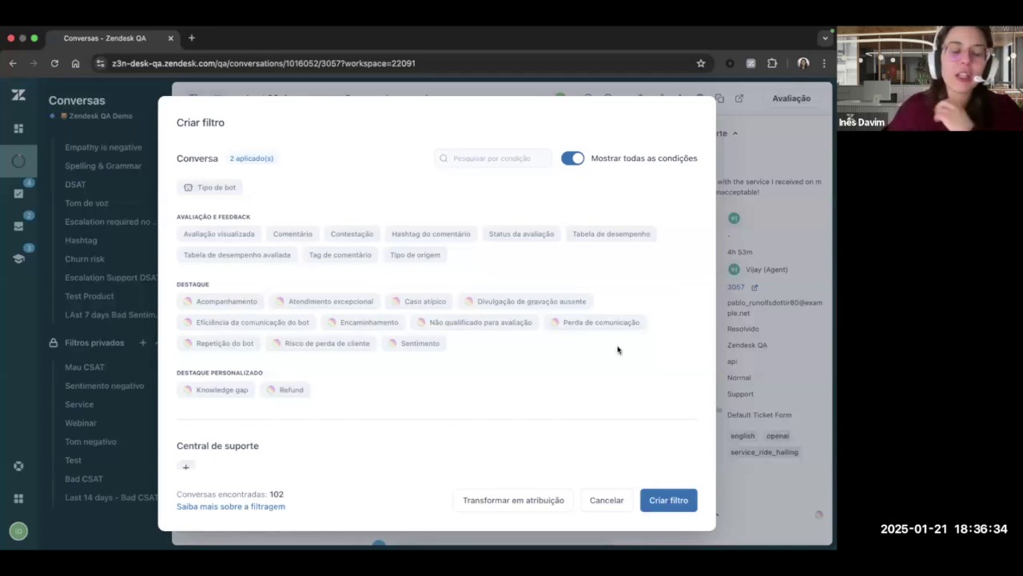
pyautogui.moveTo(235, 310)
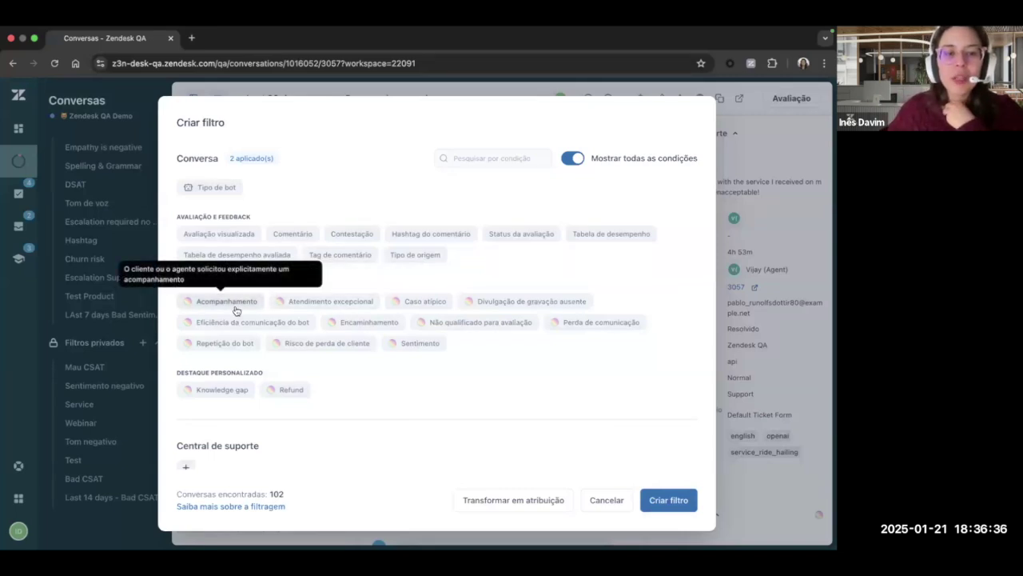
pyautogui.scroll(-1, 235, 310)
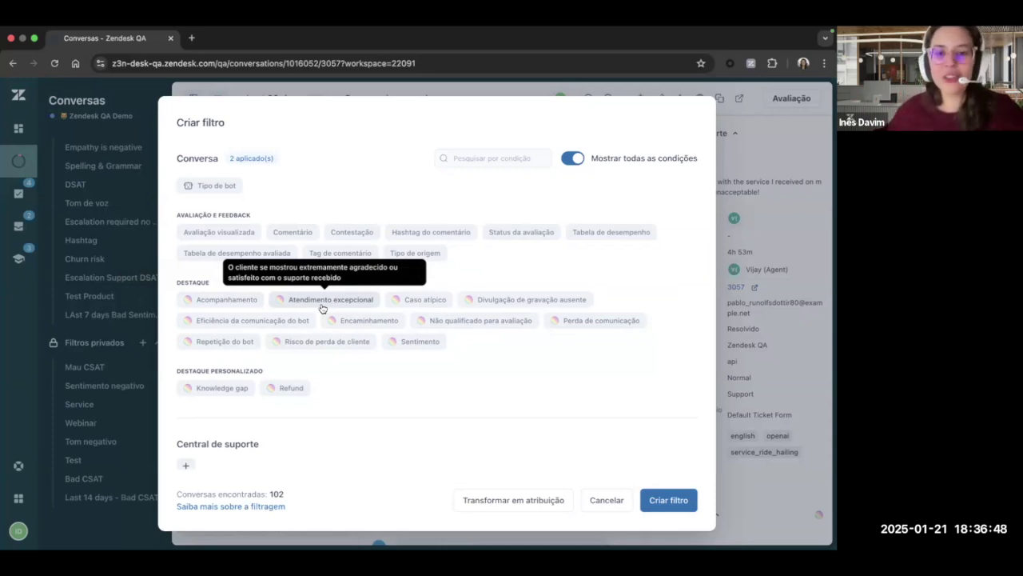
pyautogui.moveTo(423, 308)
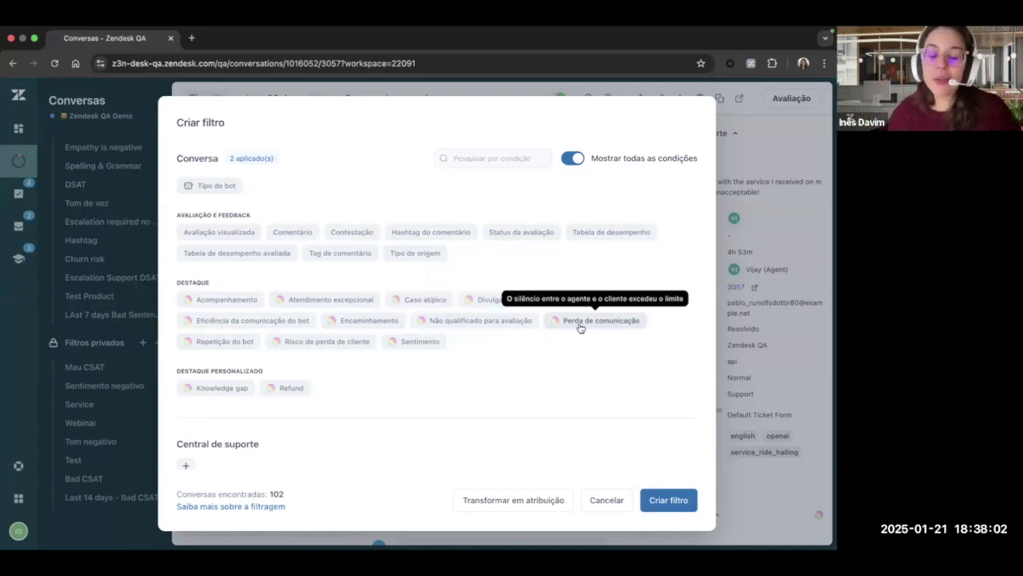
pyautogui.moveTo(325, 348)
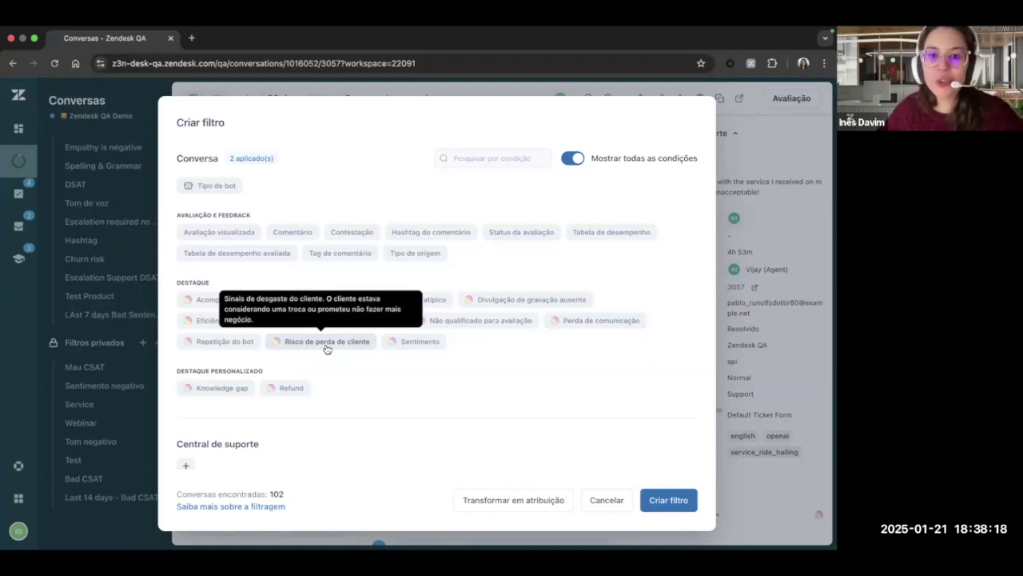
# Step: Add a Sentimento spotlight condition to the filter, set to "negativo"
pyautogui.click(418, 343)
pyautogui.click(429, 424)
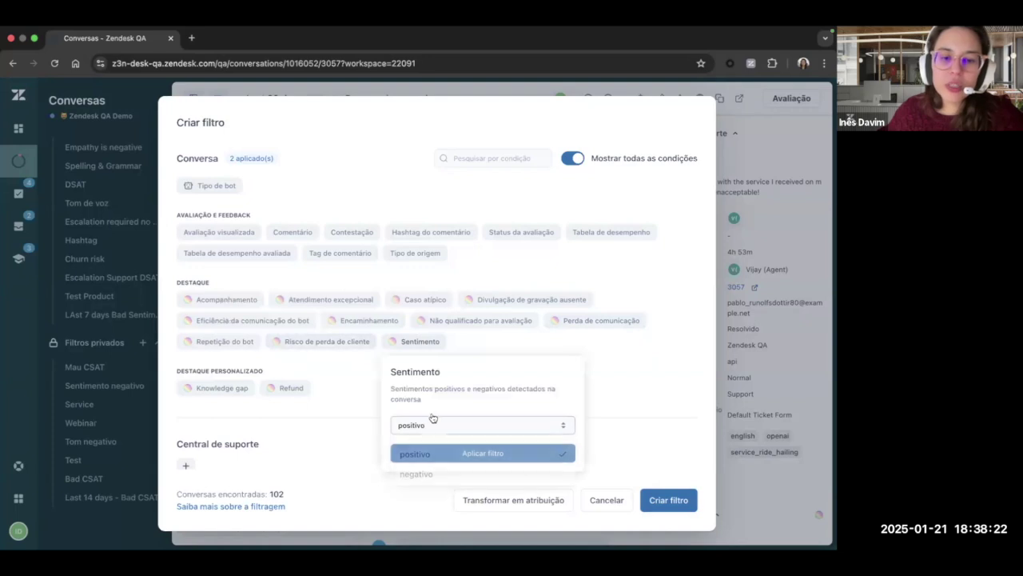
pyautogui.click(420, 475)
pyautogui.click(442, 454)
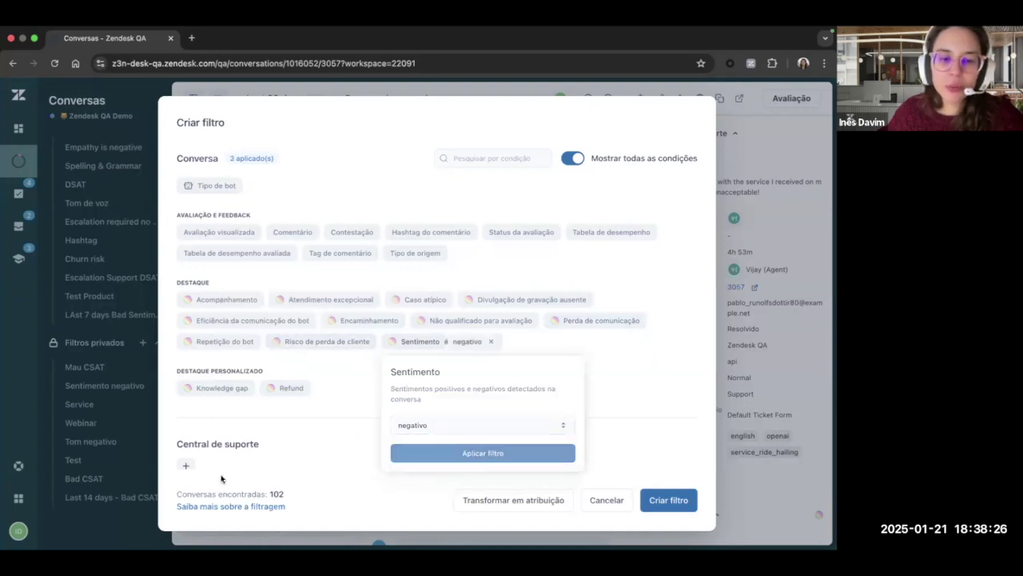
# Step: Name the private filter "Webinar" and create it with the applied conditions
pyautogui.scroll(10, 400, 352)
pyautogui.scroll(-4, 338, 371)
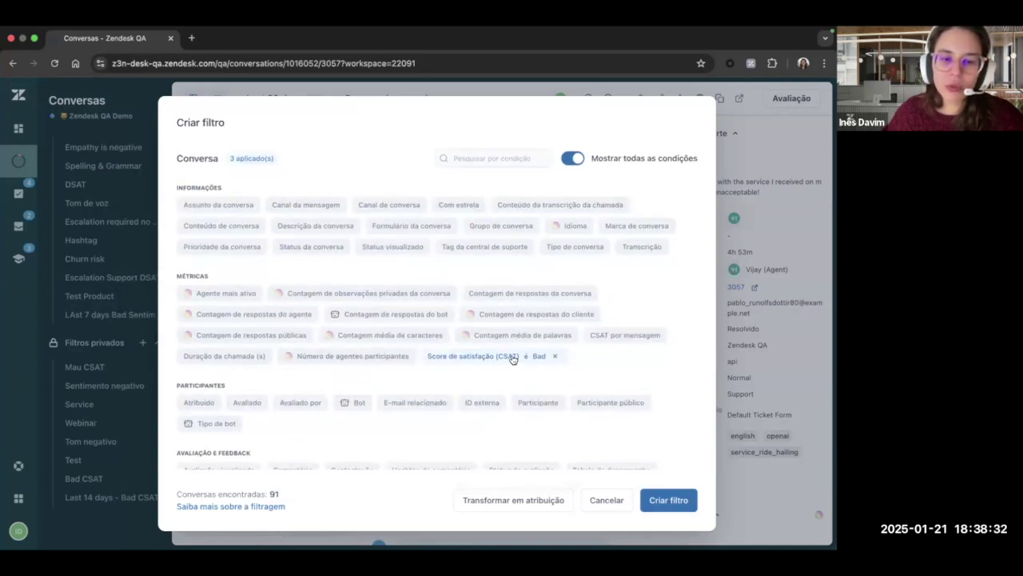
pyautogui.scroll(5, 319, 329)
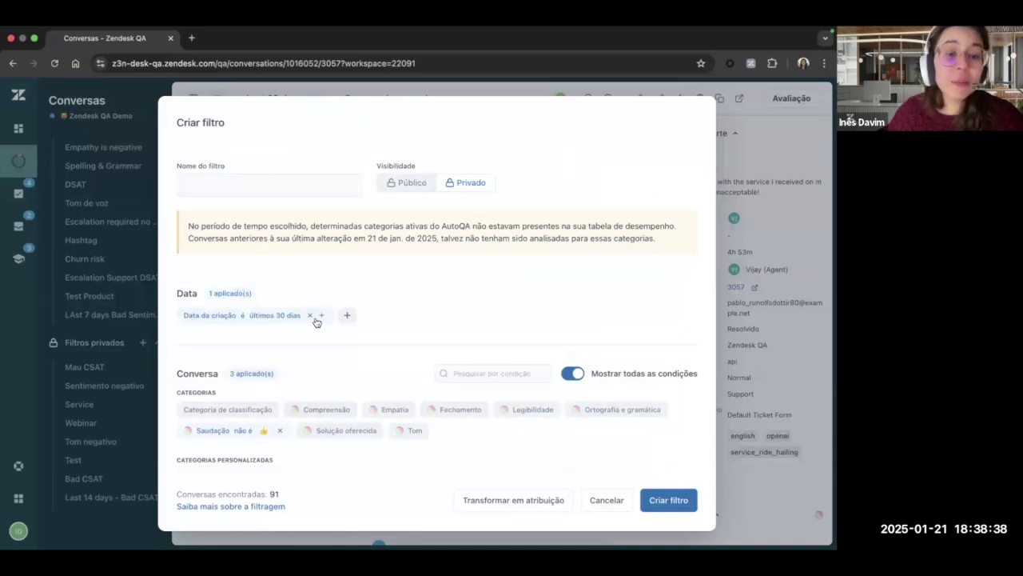
pyautogui.click(269, 187)
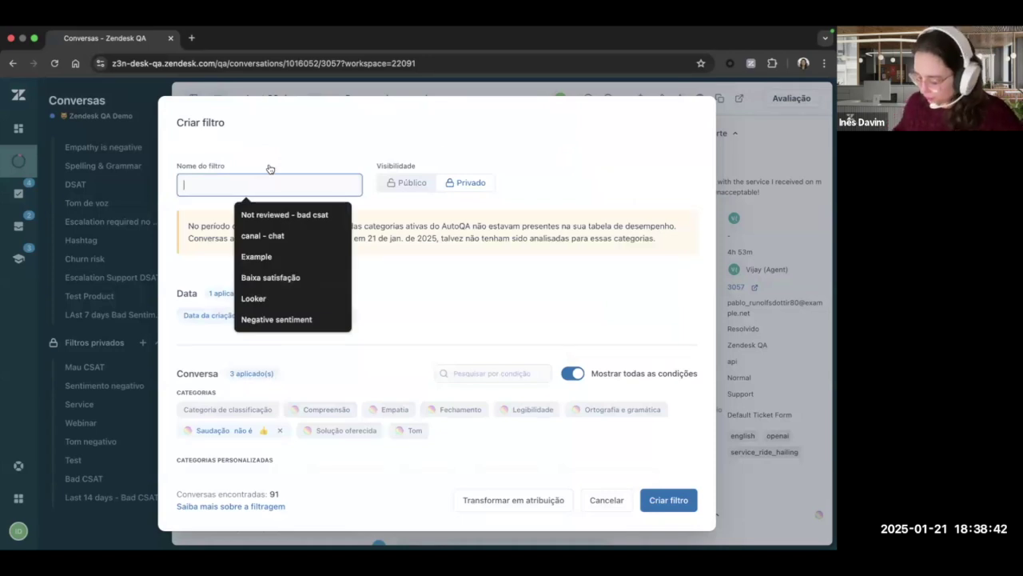
pyautogui.write('Webinar')
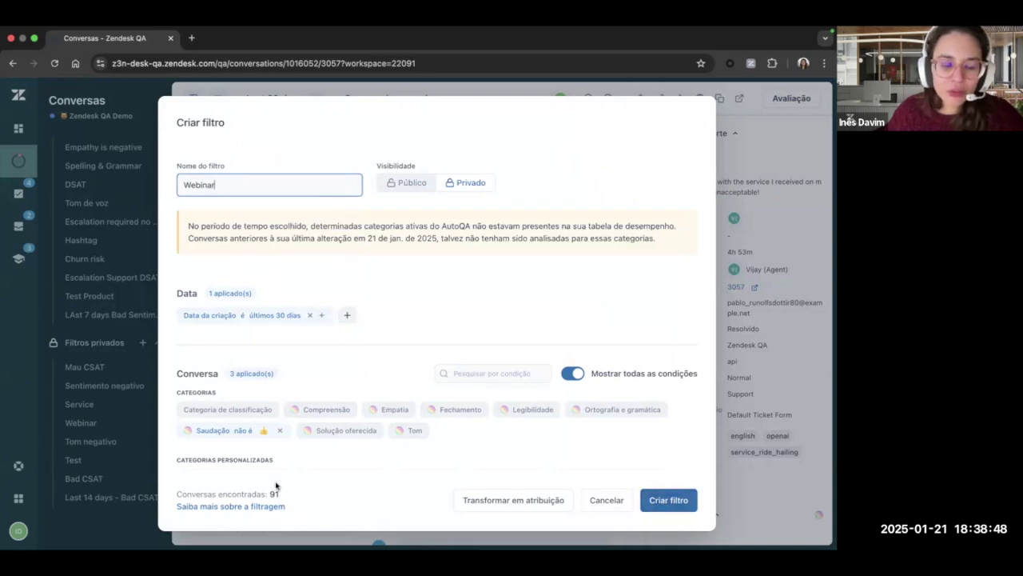
pyautogui.click(678, 500)
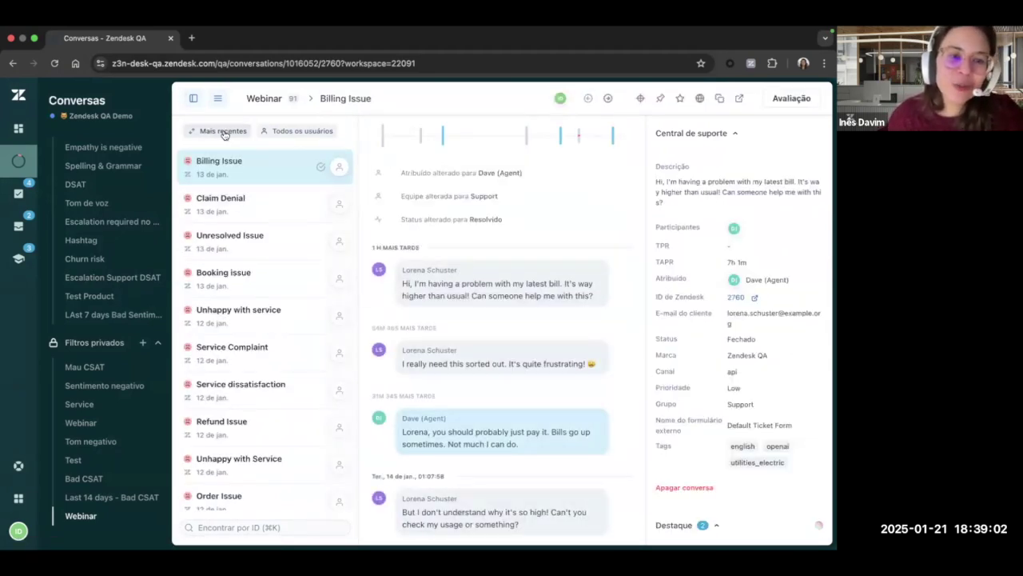
# Step: Set the Webinar filter's conversation list to the random order Aleatório and limit it to a single agent's conversations
pyautogui.click(226, 132)
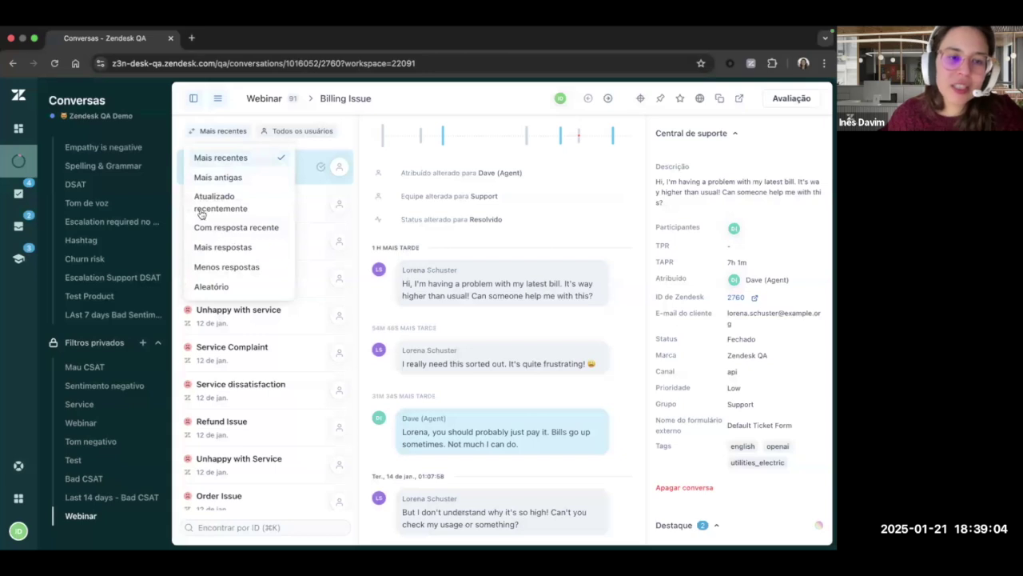
pyautogui.click(222, 287)
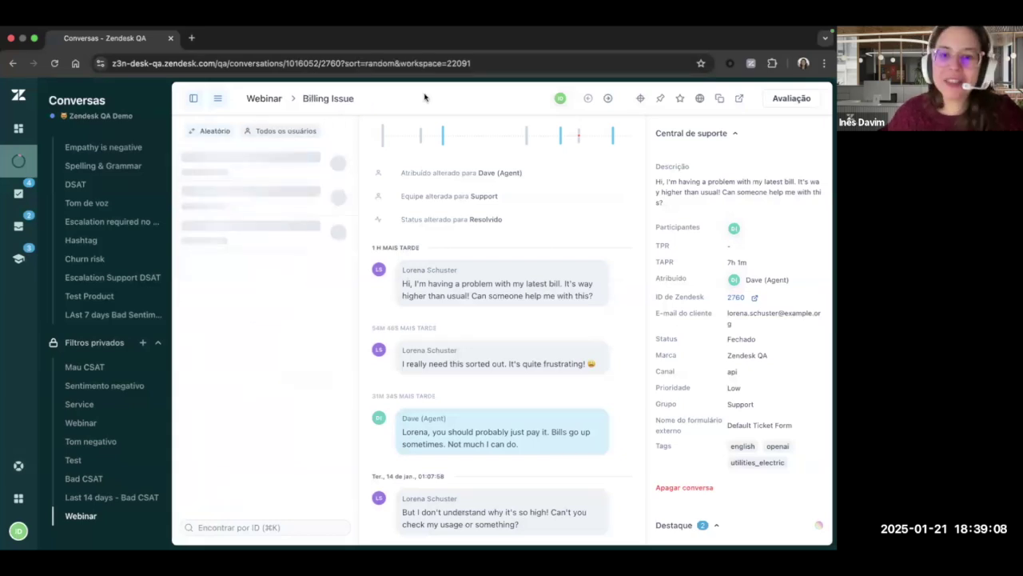
pyautogui.click(279, 132)
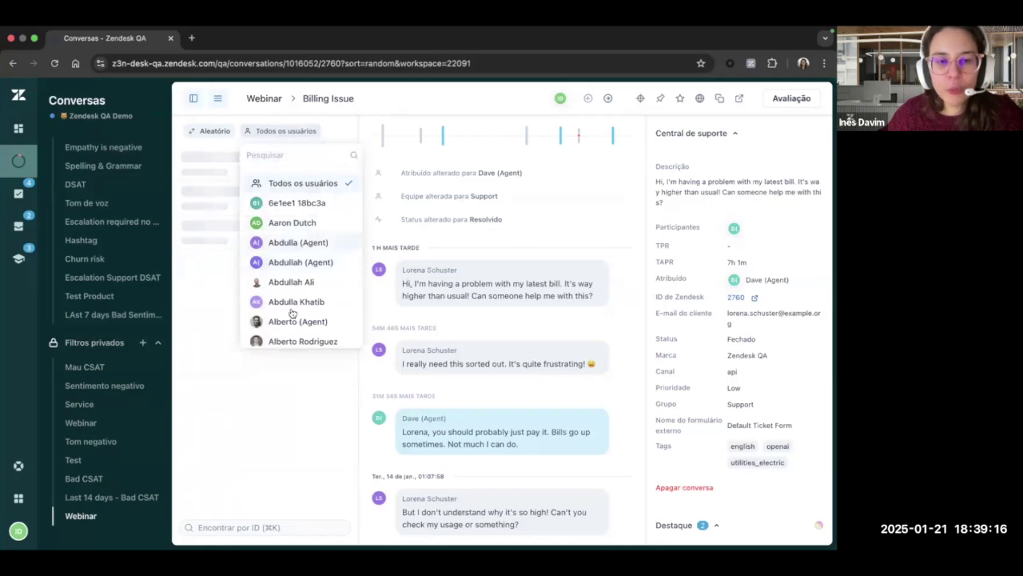
pyautogui.scroll(-1, 302, 322)
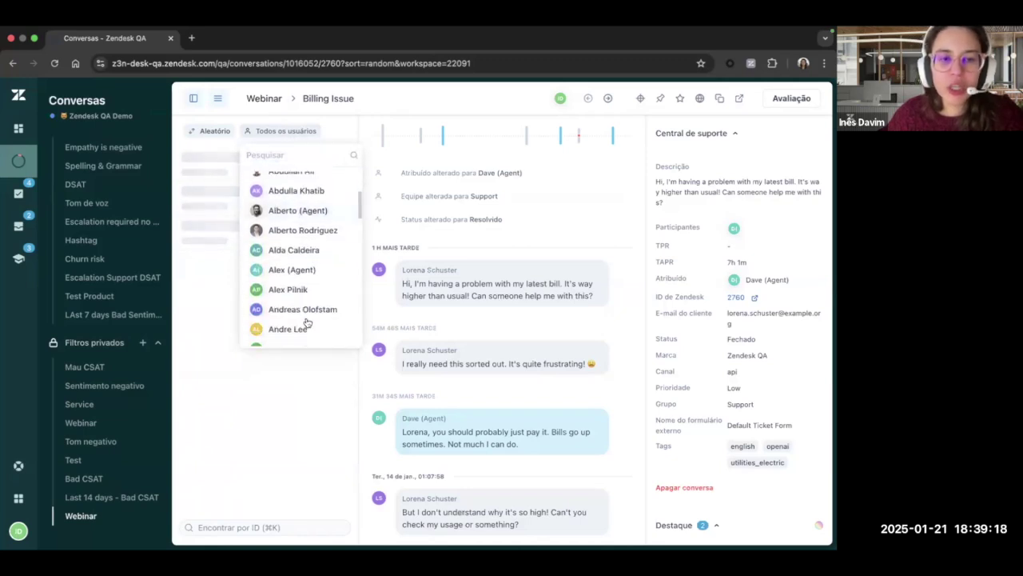
pyautogui.click(309, 271)
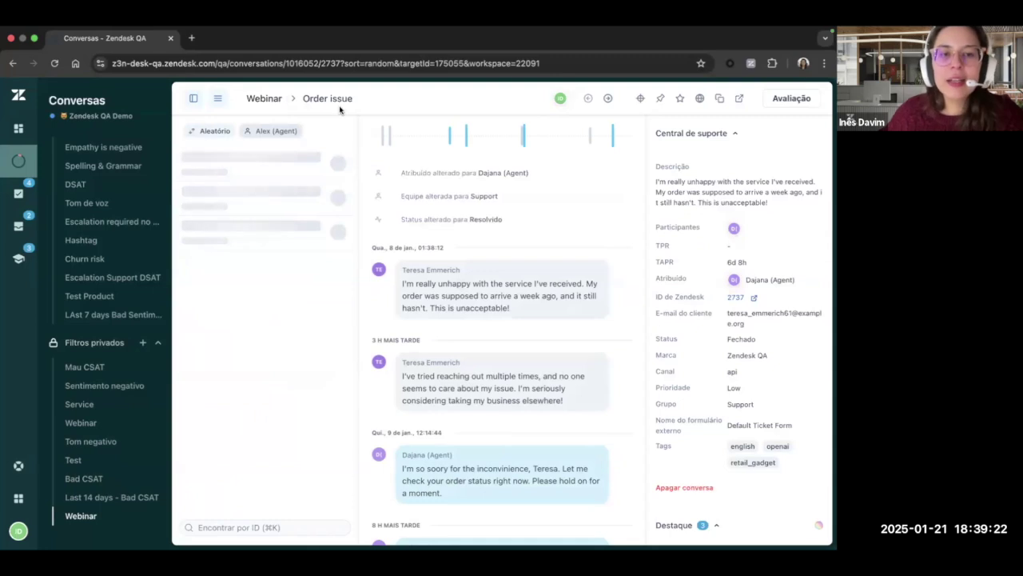
pyautogui.moveTo(259, 251)
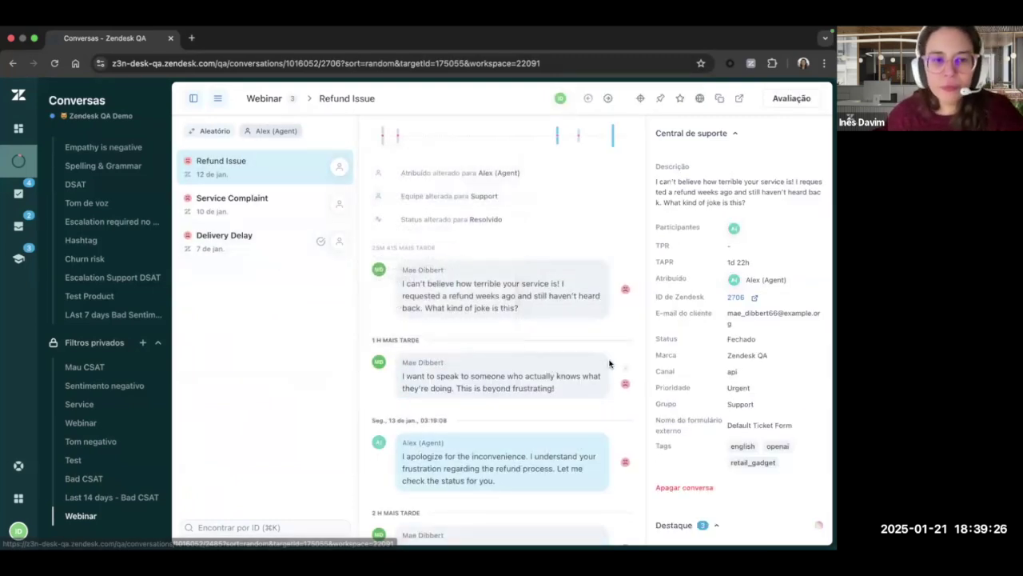
# Step: Hide the filter sidebar and translate the Refund Issue conversation's messages into Portuguese
pyautogui.click(192, 99)
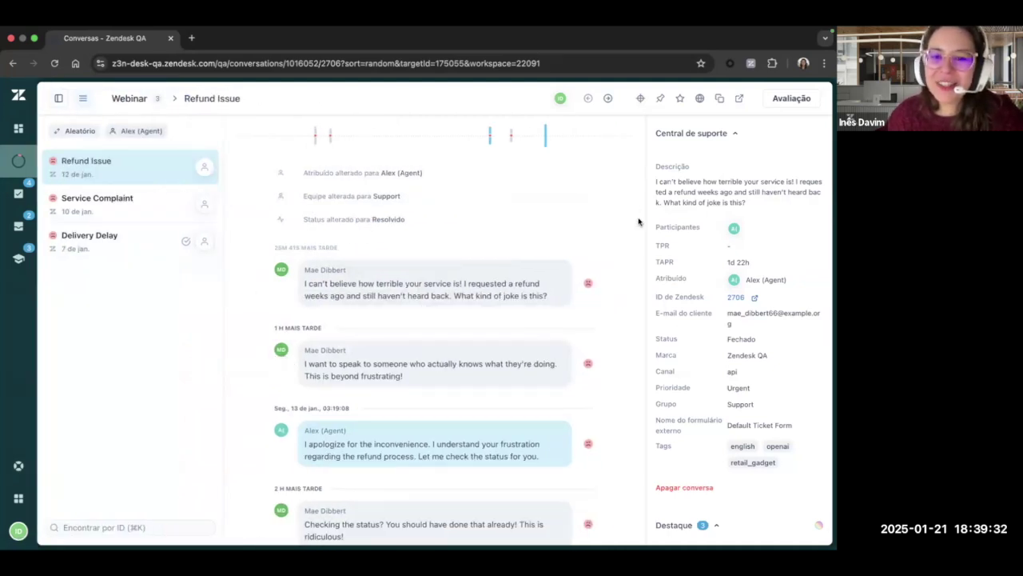
pyautogui.scroll(-1, 552, 140)
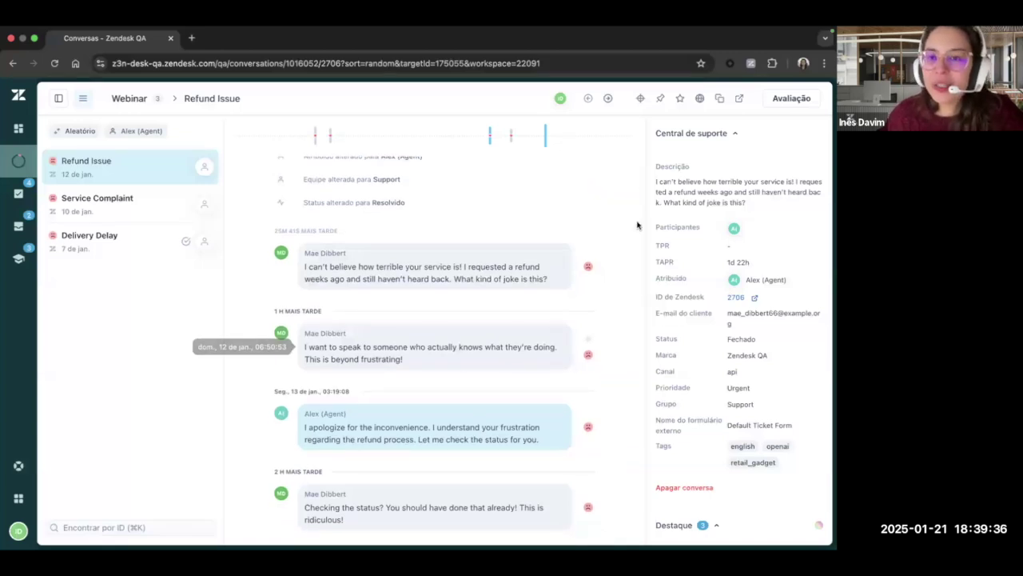
pyautogui.scroll(1, 616, 203)
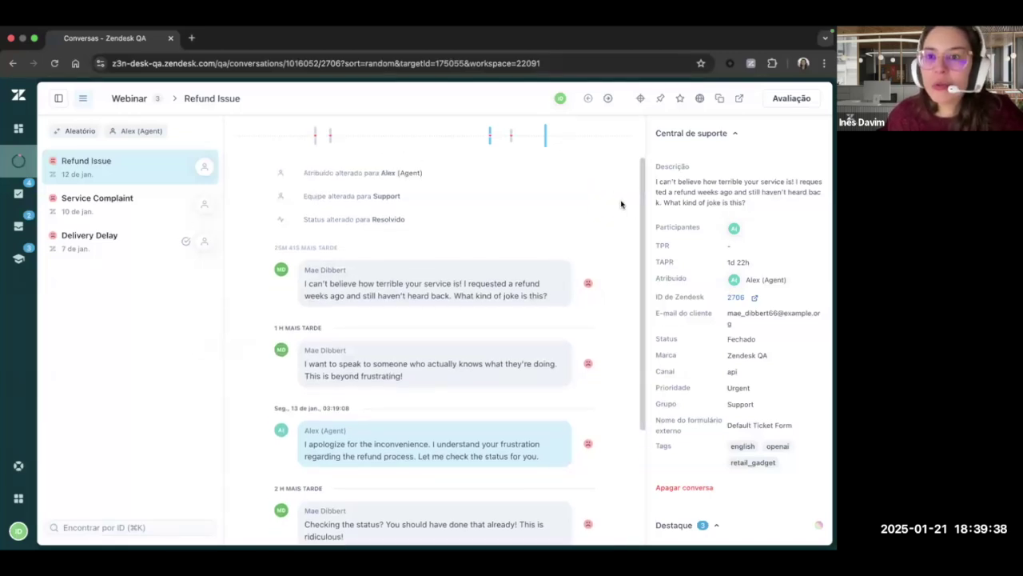
pyautogui.click(699, 99)
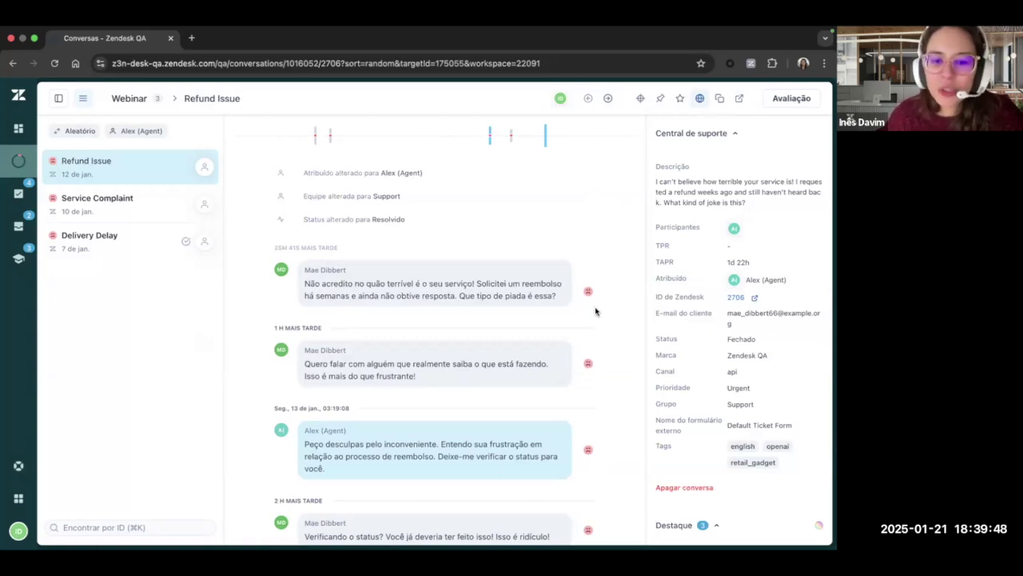
# Step: Read the customer's first translated message and check the meaning of the sentiment marker beside it
pyautogui.scroll(-2, 595, 311)
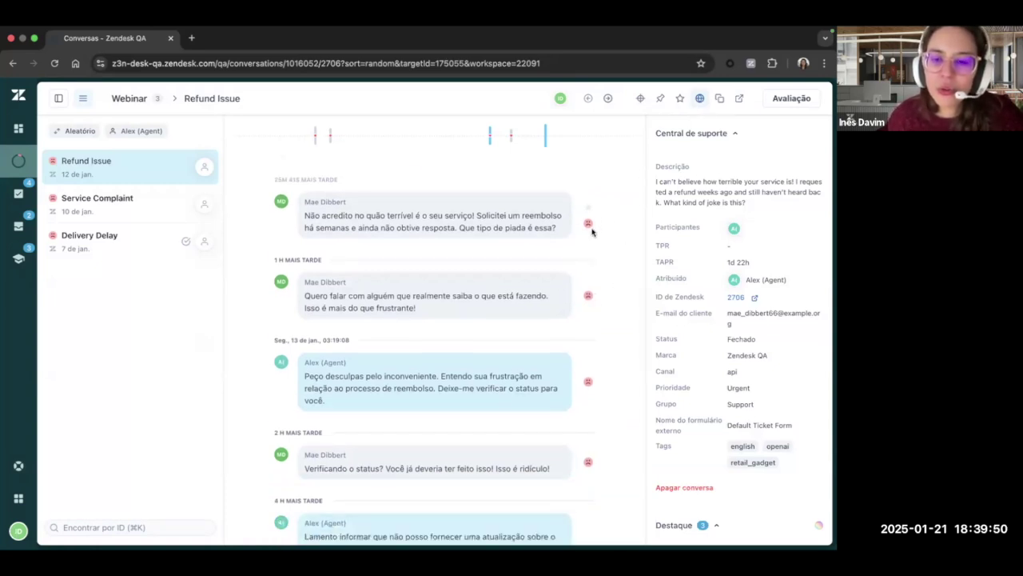
pyautogui.moveTo(588, 225)
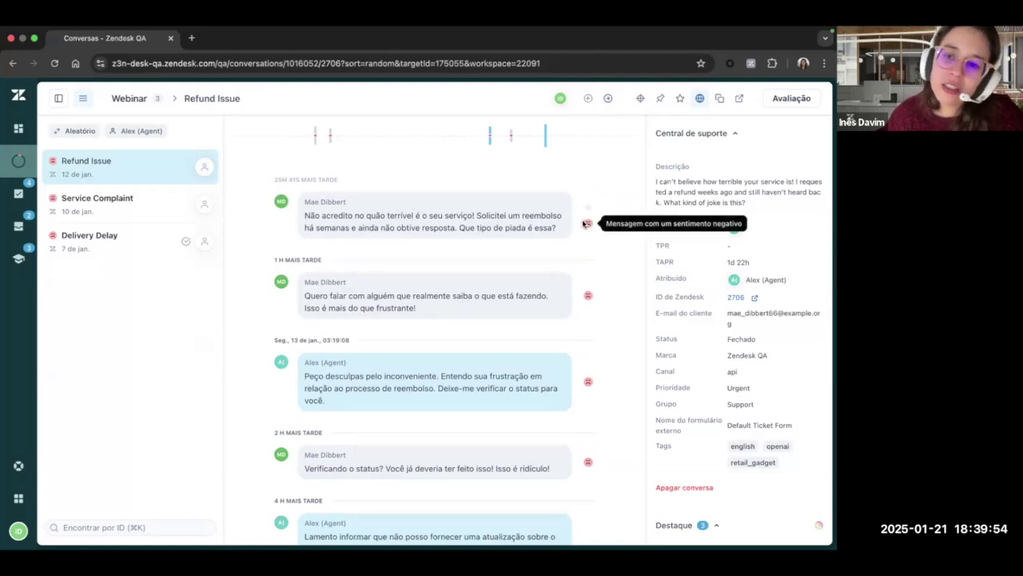
pyautogui.moveTo(322, 215); pyautogui.dragTo(362, 268)
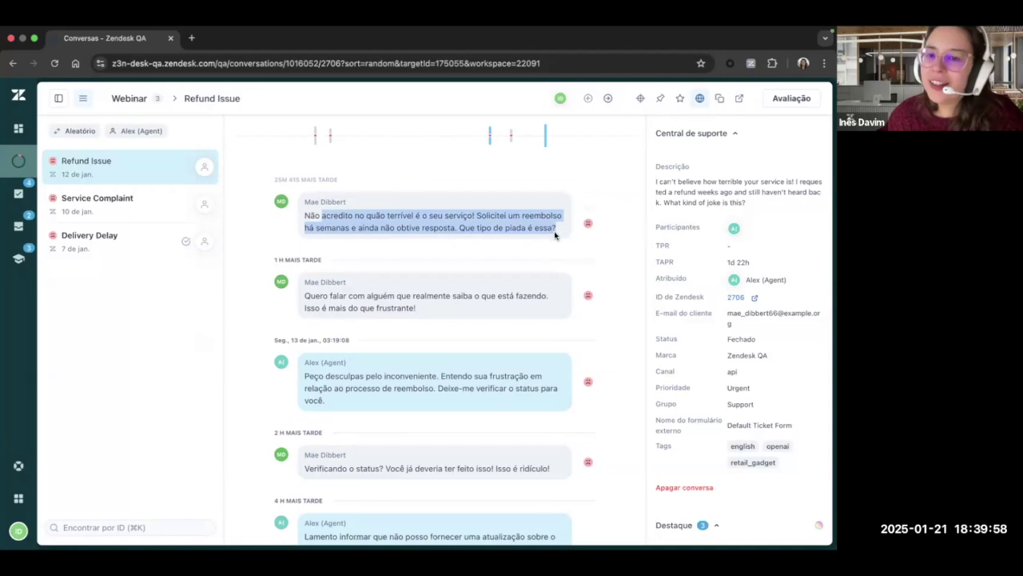
pyautogui.click(589, 240)
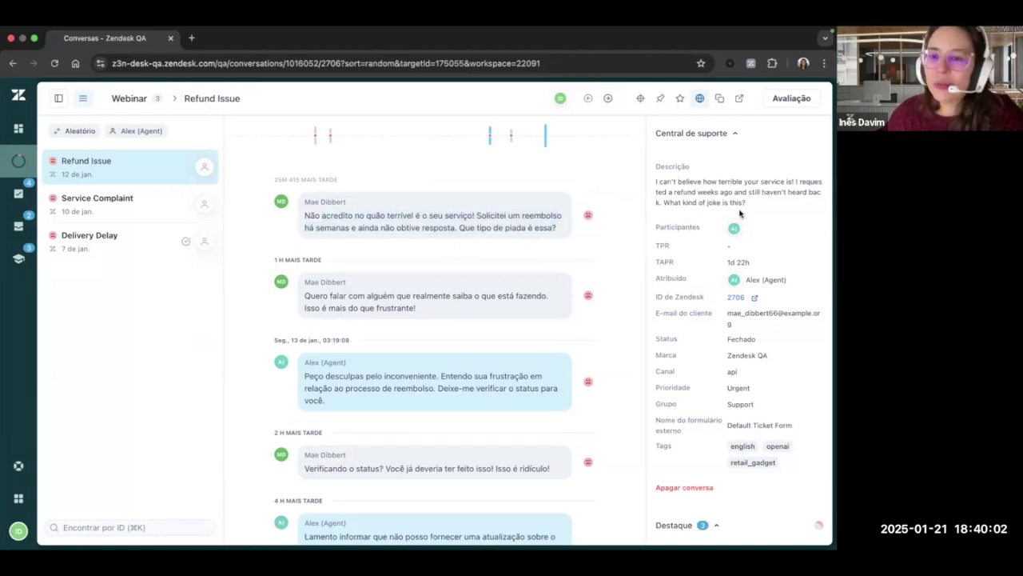
# Step: Examine the Refund Issue conversation's Central de suporte details and its Destaque entries
pyautogui.scroll(-2, 752, 212)
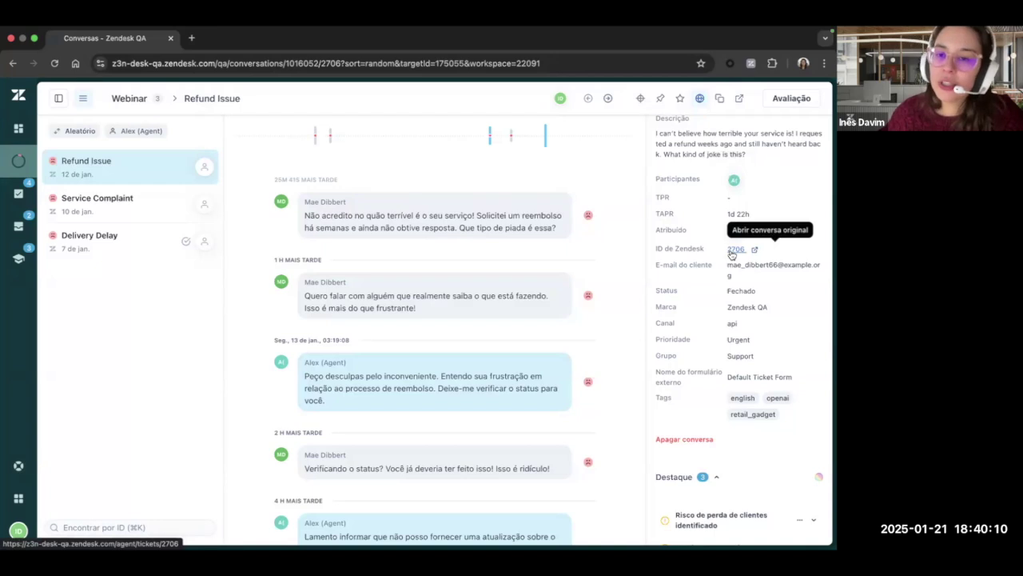
pyautogui.scroll(1, 730, 253)
pyautogui.scroll(-2, 730, 254)
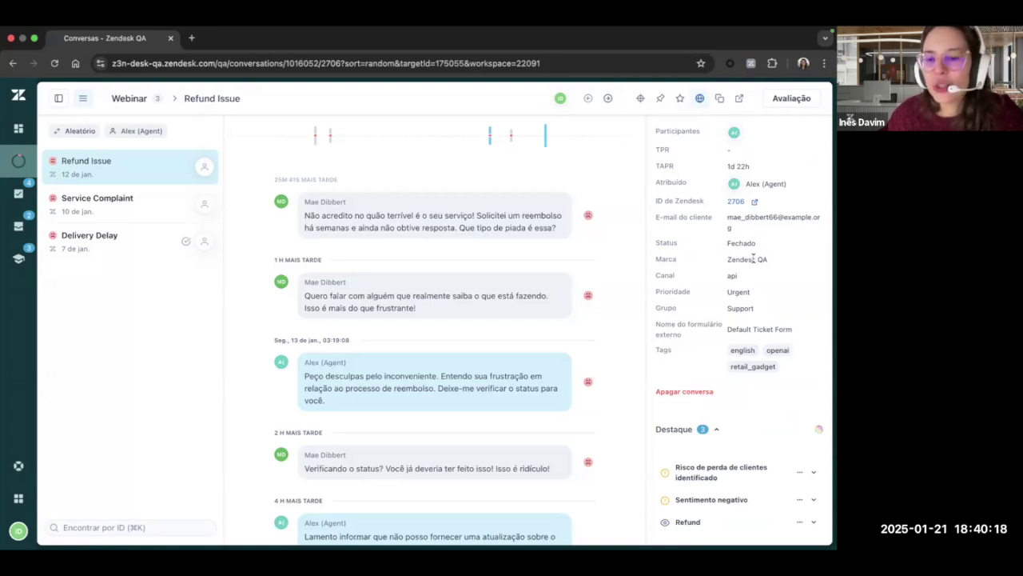
pyautogui.scroll(-5, 753, 256)
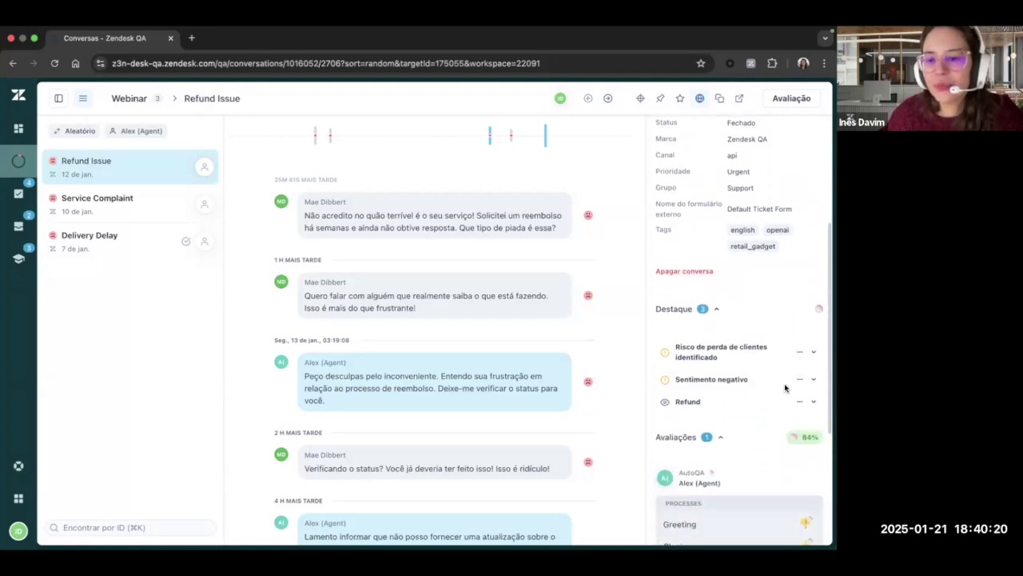
pyautogui.scroll(-1, 755, 339)
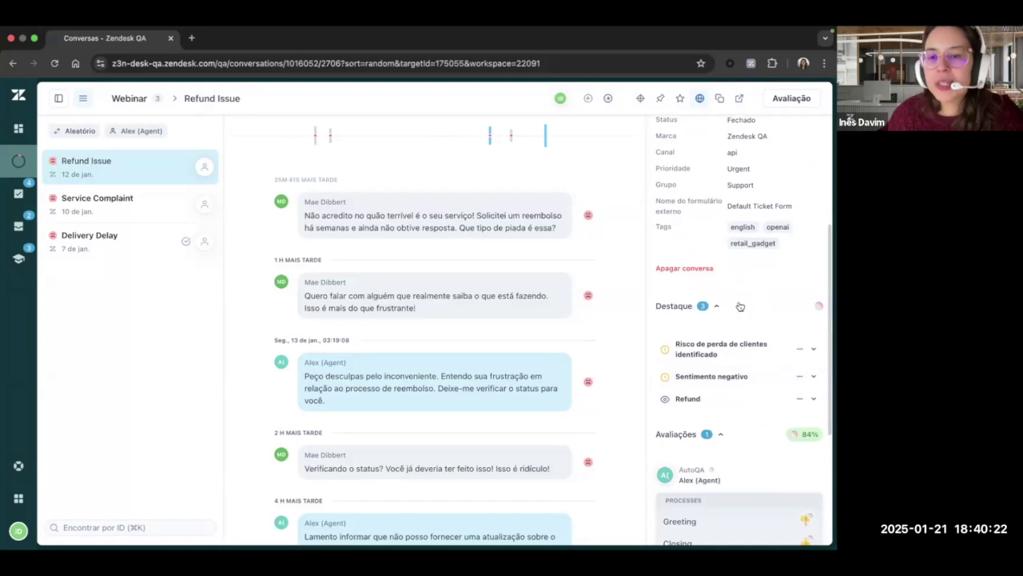
pyautogui.scroll(1, 778, 356)
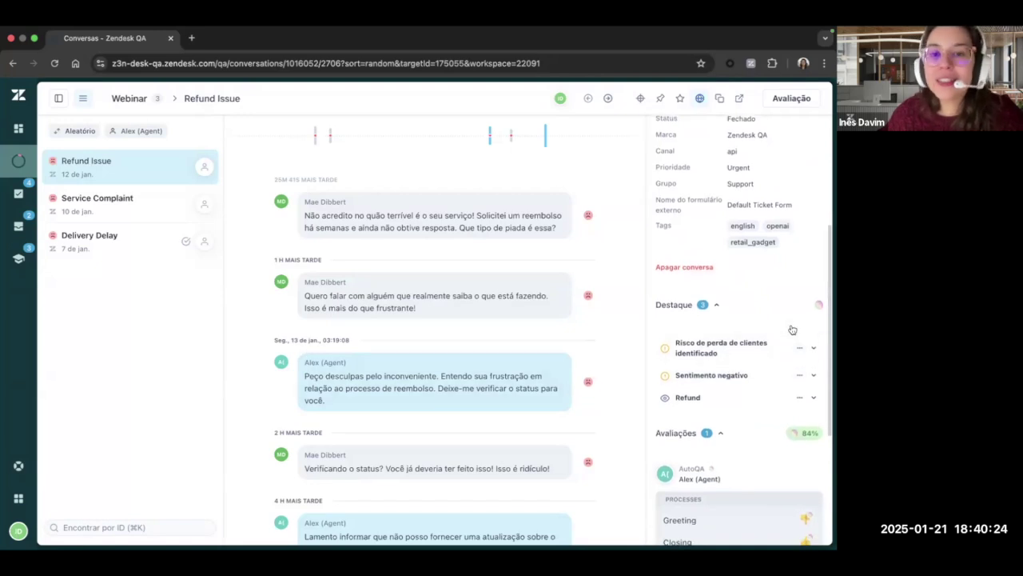
pyautogui.scroll(5, 788, 336)
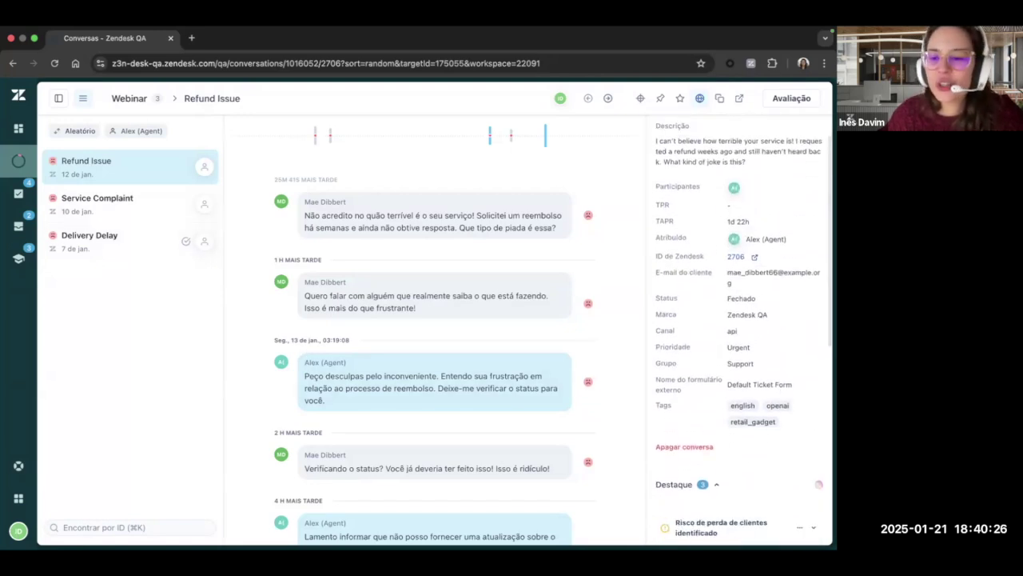
pyautogui.scroll(-8, 797, 470)
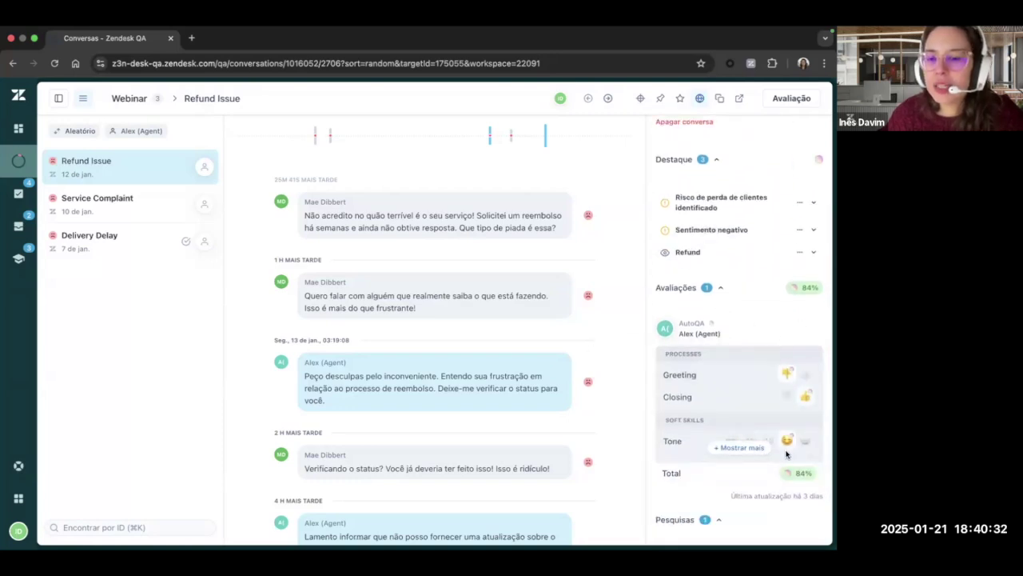
# Step: Expand the full list of AutoQA category ratings and examine it together with the CSAT survey under Pesquisas
pyautogui.click(754, 449)
pyautogui.scroll(-3, 775, 376)
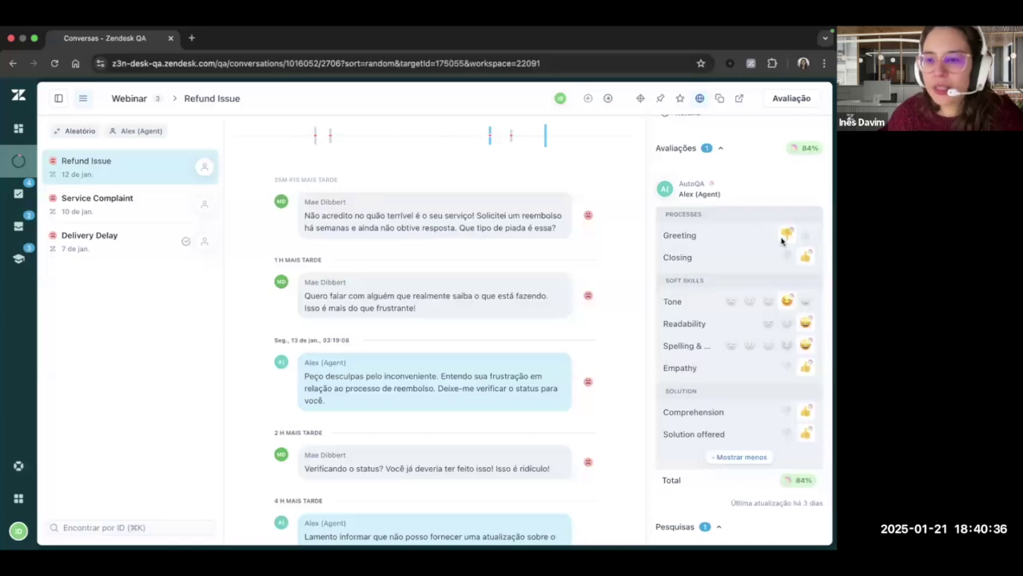
pyautogui.scroll(-2, 792, 308)
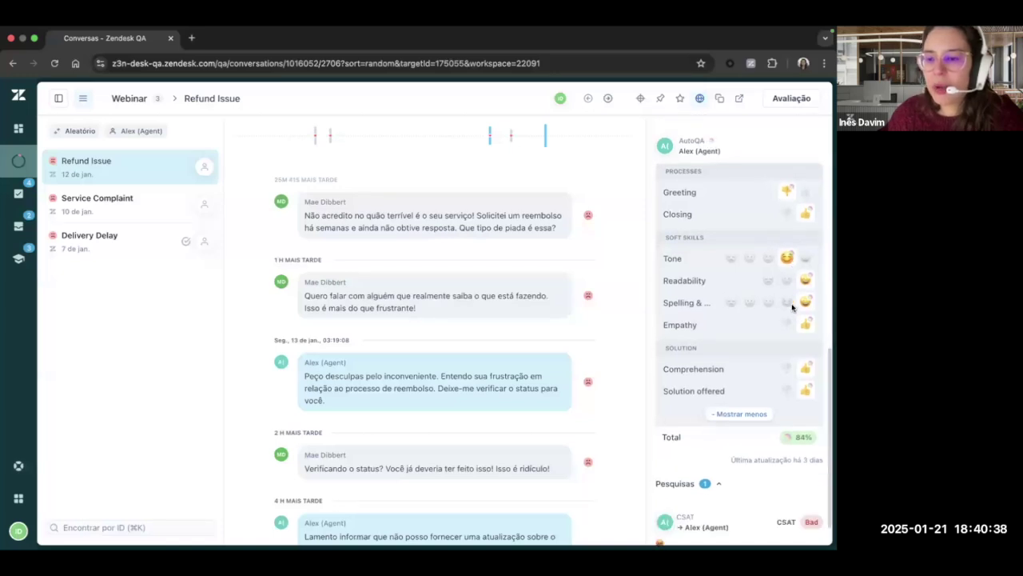
pyautogui.scroll(-2, 792, 307)
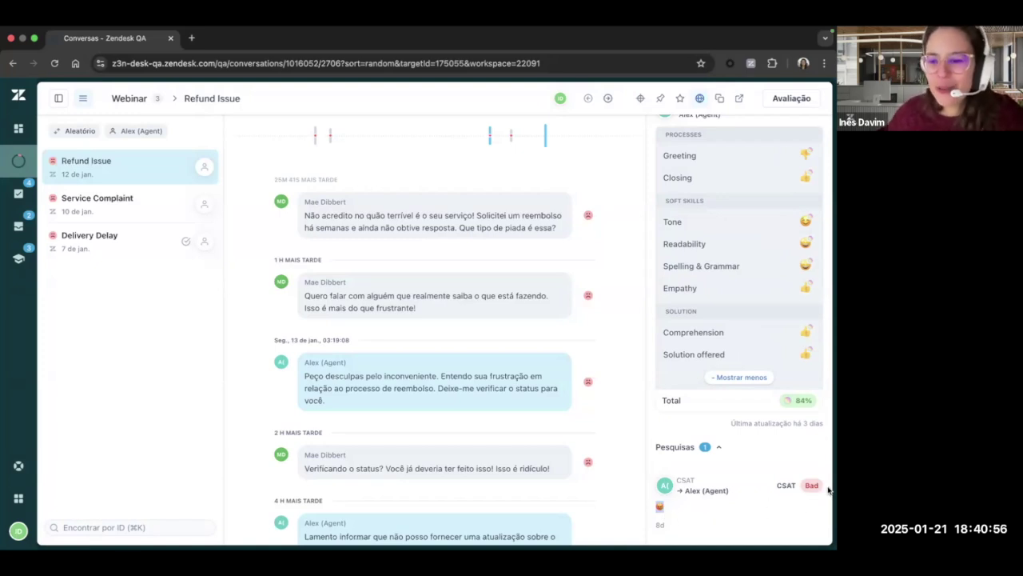
pyautogui.scroll(5, 753, 497)
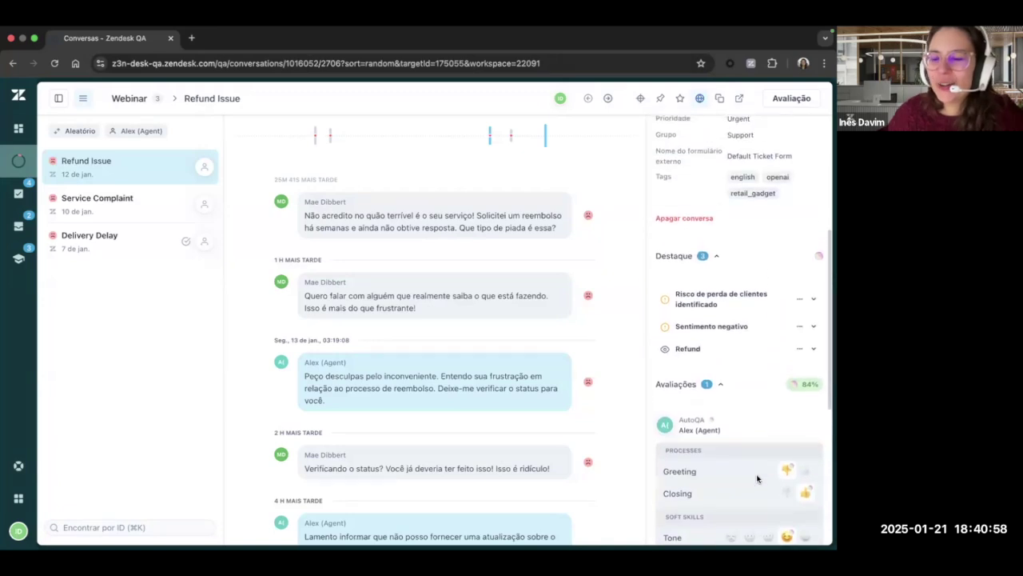
pyautogui.scroll(-5, 758, 478)
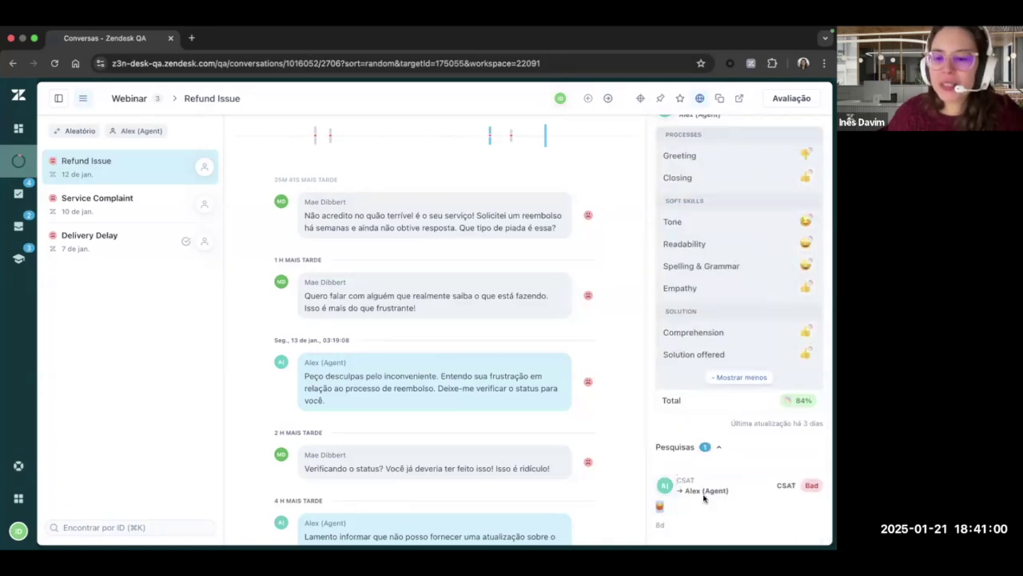
pyautogui.scroll(10, 704, 497)
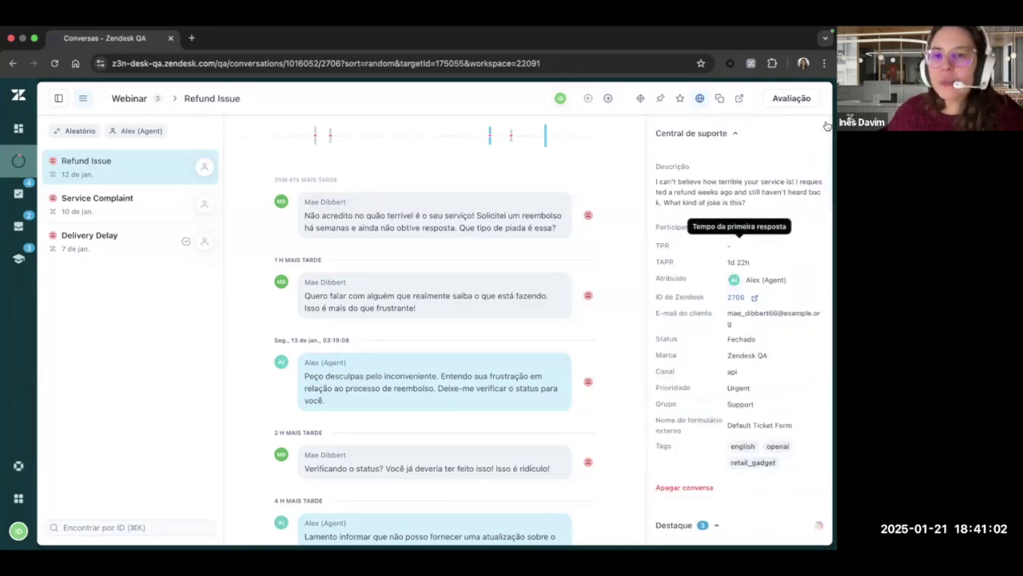
# Step: Examine the Refund Issue evaluation form with the Main Scorecard and AutoQA scorecards, and leave it without submitting an evaluation
pyautogui.click(801, 99)
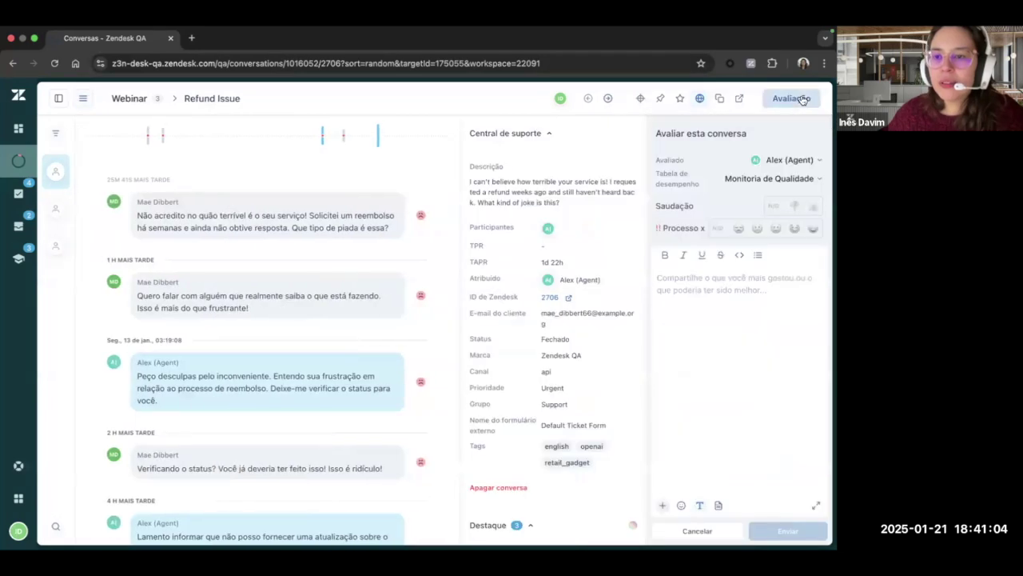
pyautogui.click(795, 180)
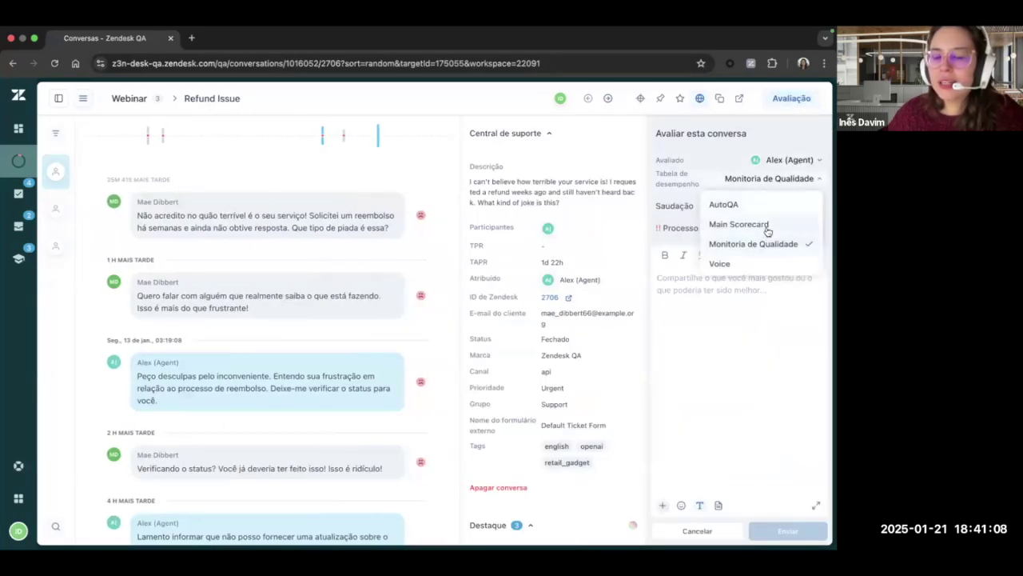
pyautogui.click(767, 225)
pyautogui.click(796, 179)
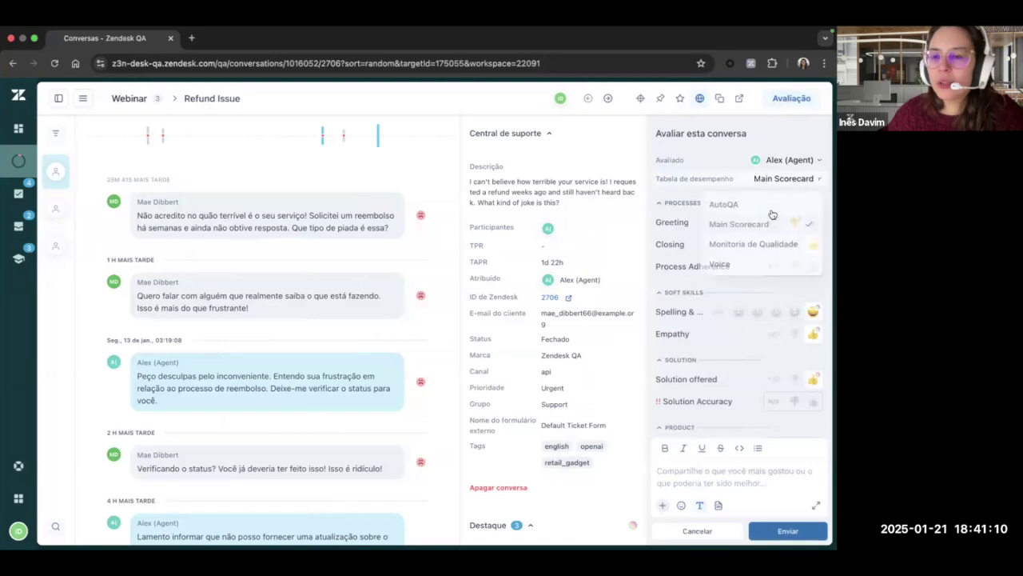
pyautogui.click(773, 207)
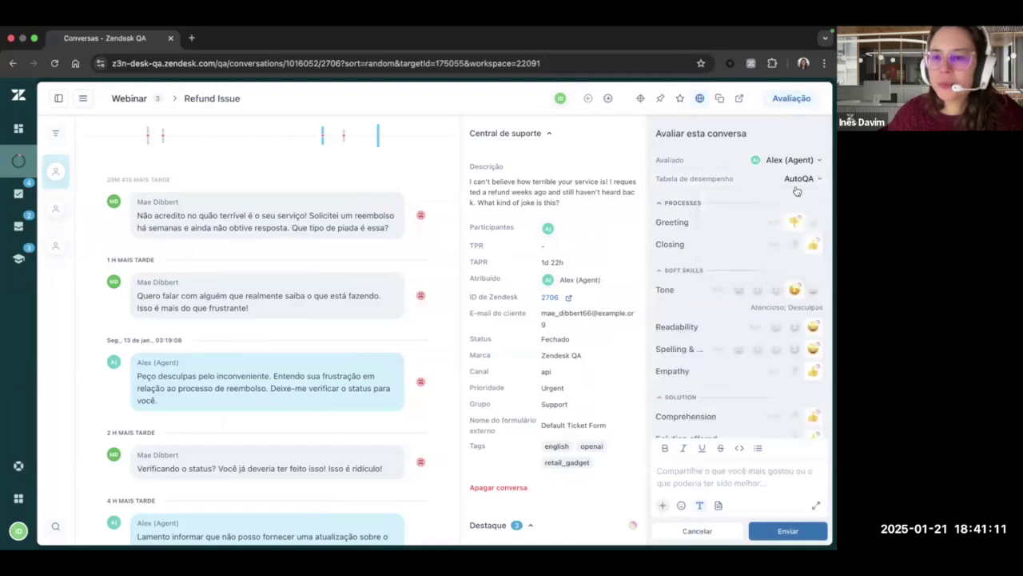
pyautogui.click(791, 98)
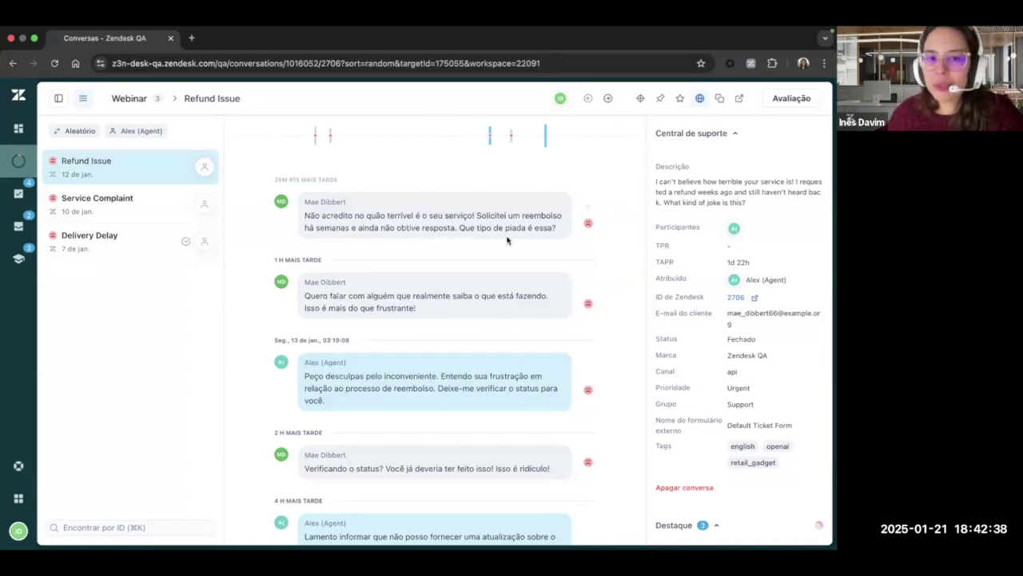
pyautogui.click(806, 100)
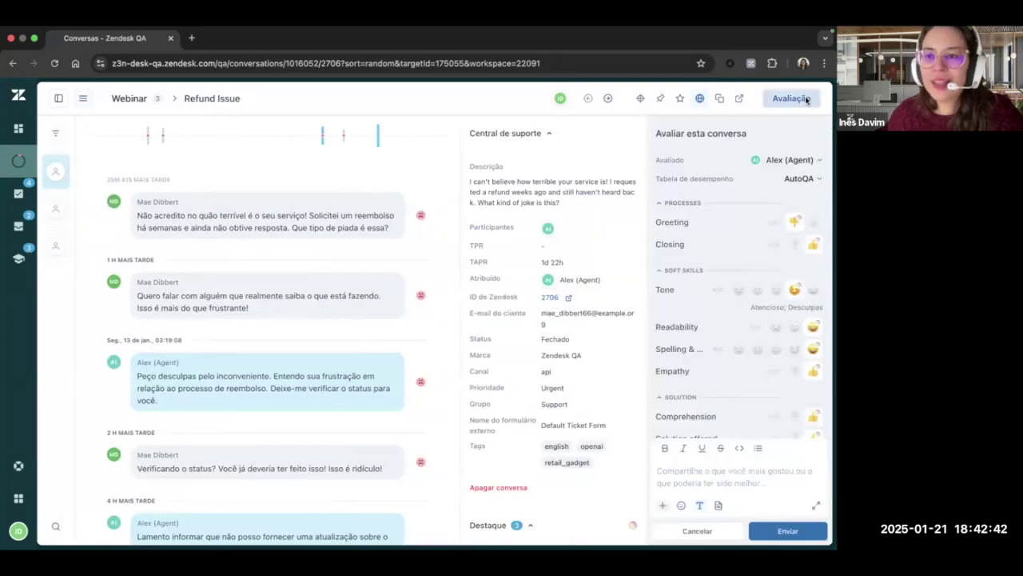
pyautogui.click(806, 100)
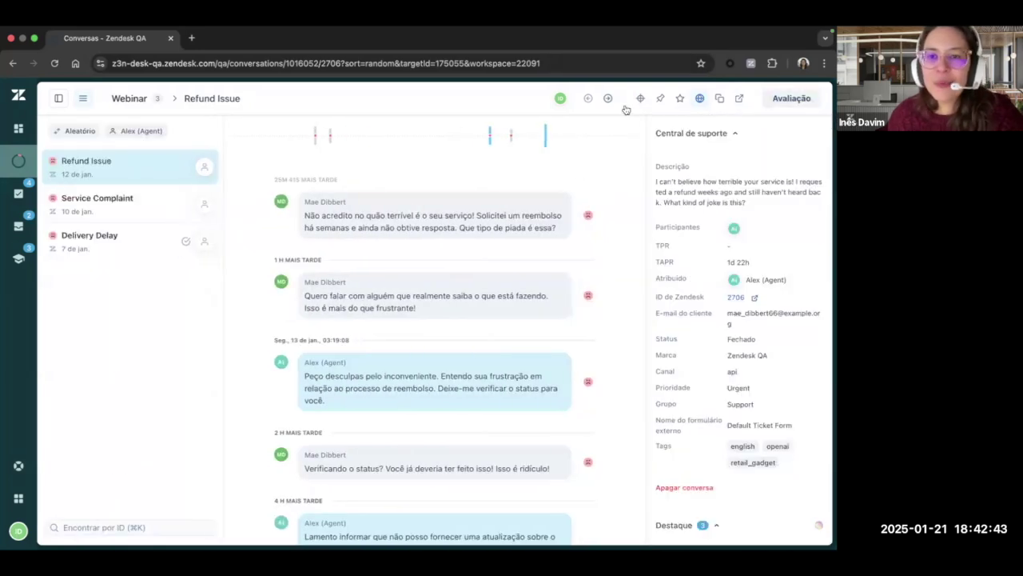
# Step: Bring back the filter sidebar, edit the selected private Webinar filter and turn it into an assignment
pyautogui.click(59, 99)
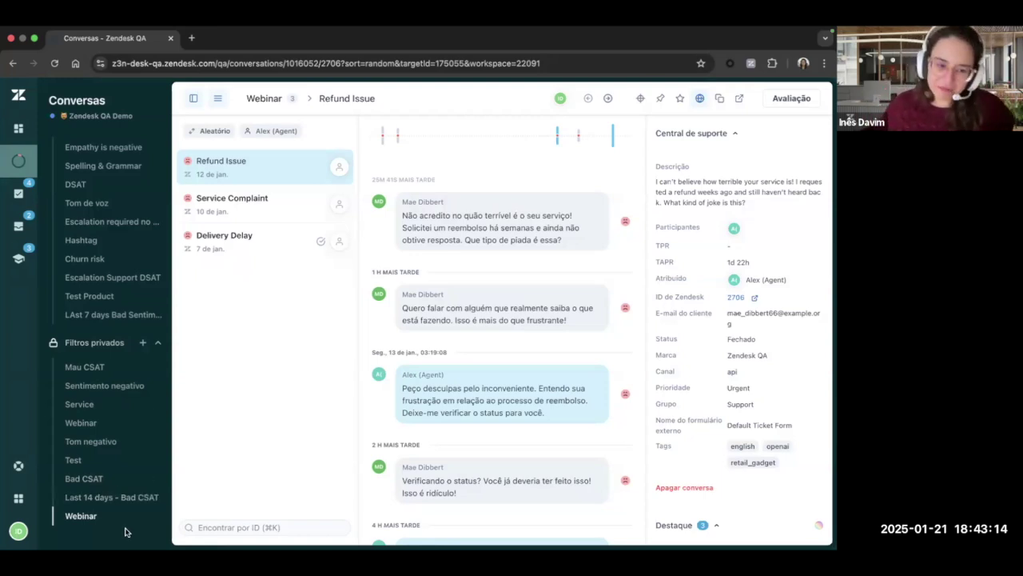
pyautogui.click(157, 516)
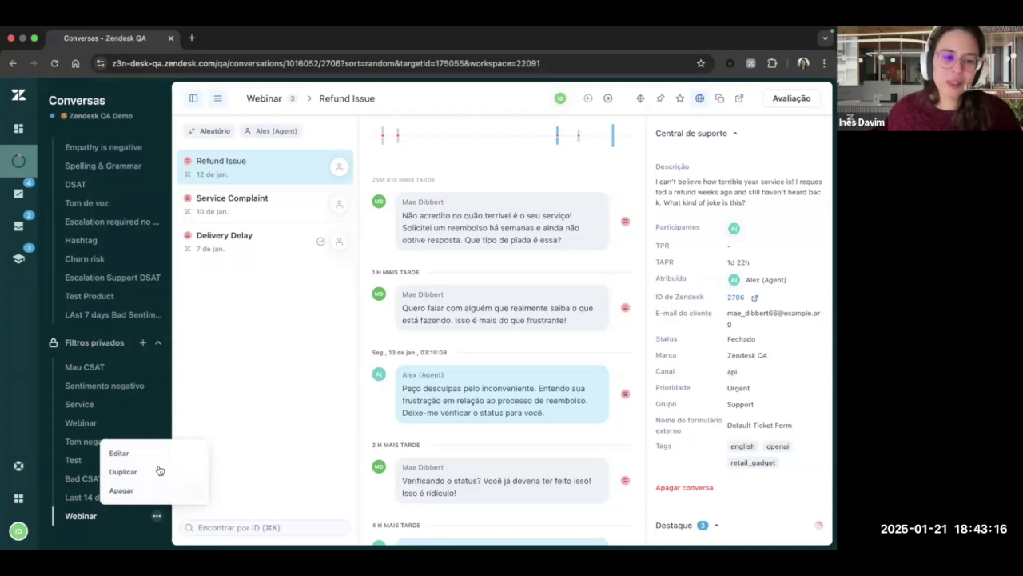
pyautogui.click(158, 454)
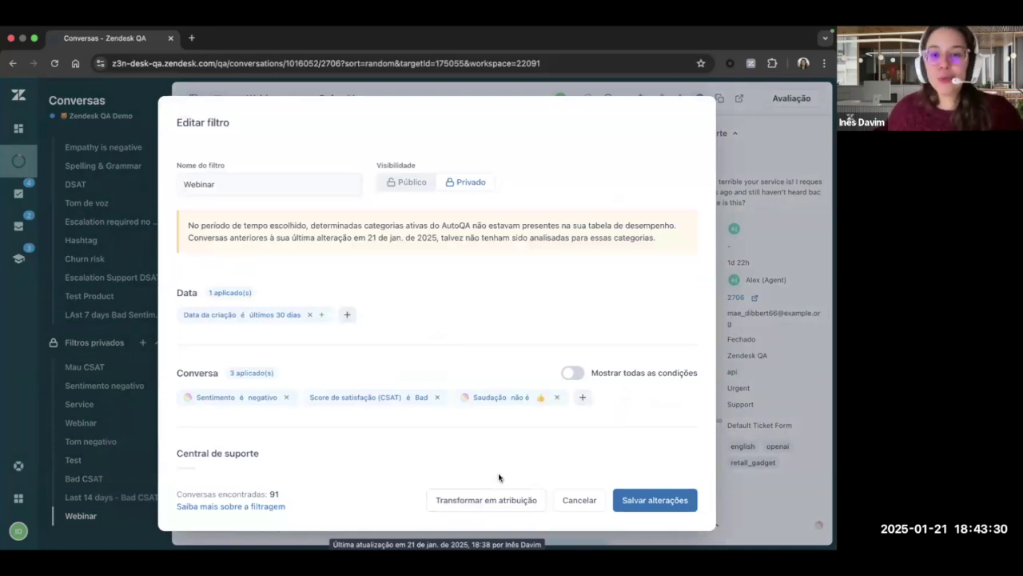
pyautogui.click(502, 500)
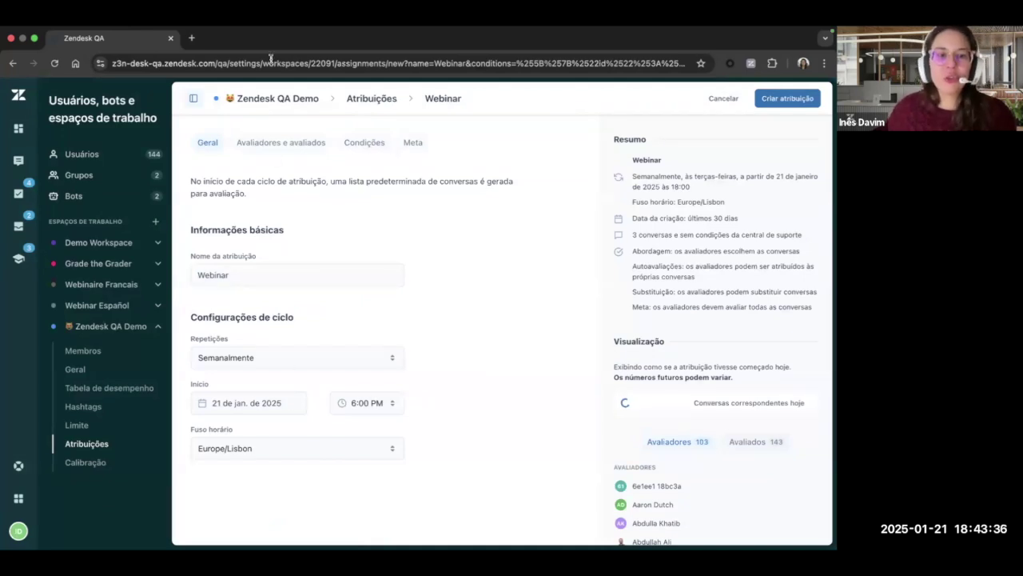
# Step: Examine the new Webinar assignment's reviewers and reviewees, its conditions and its goal settings
pyautogui.click(281, 152)
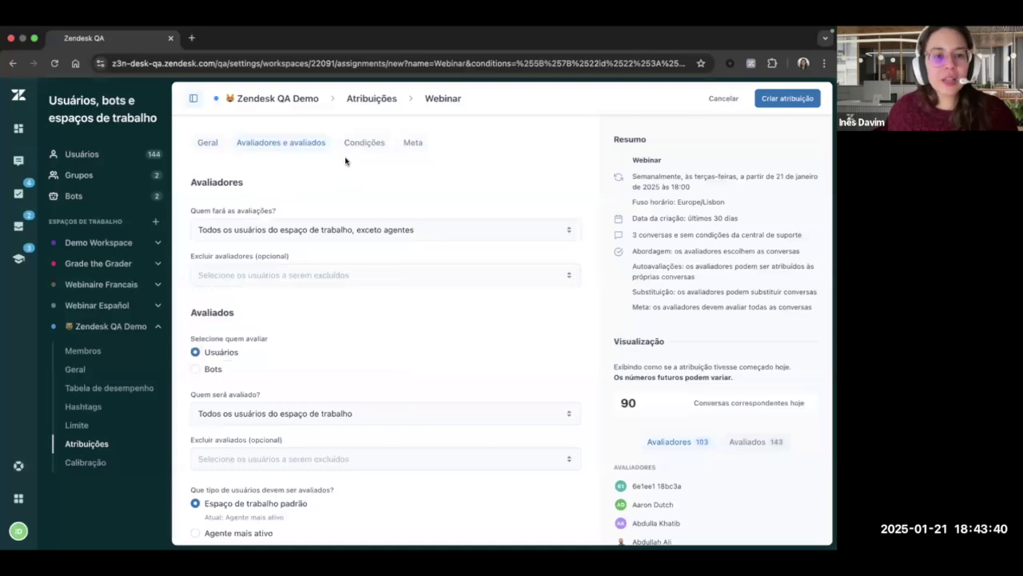
pyautogui.click(371, 150)
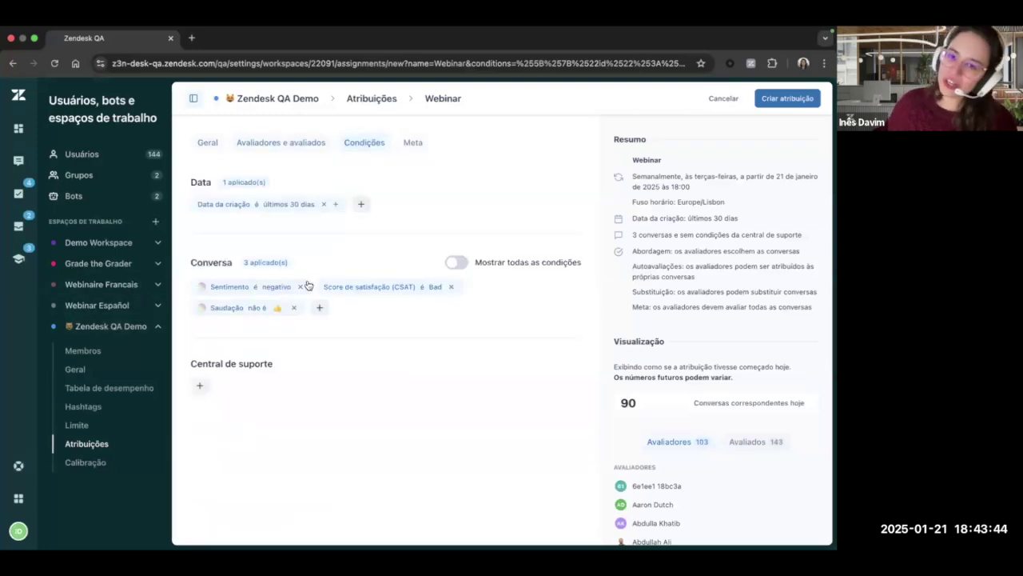
pyautogui.click(414, 144)
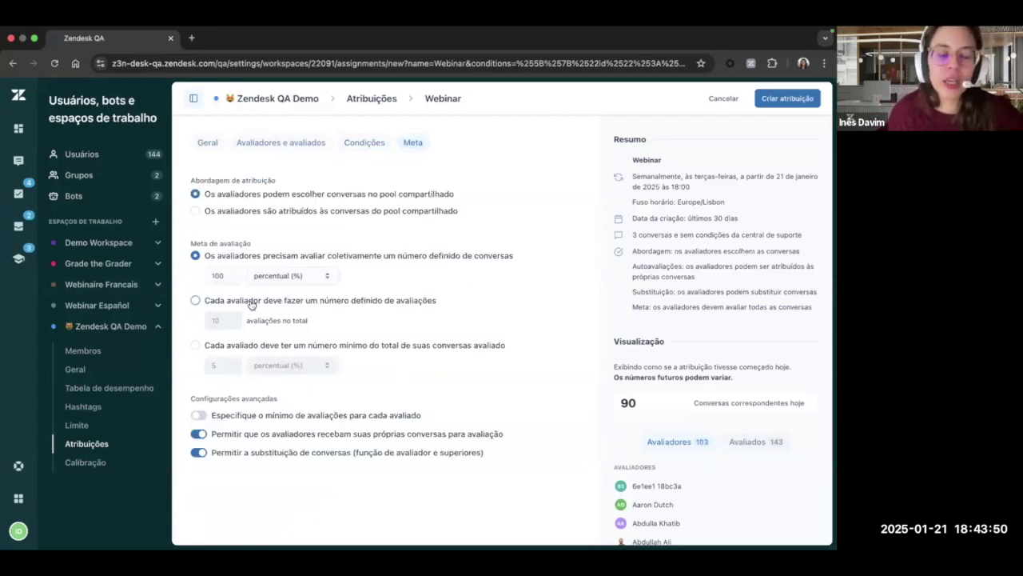
# Step: Set the assignment goal to a minimum of 5 avaliações per reviewee, and discard the unsaved assignment
pyautogui.click(196, 345)
pyautogui.click(272, 365)
pyautogui.click(281, 413)
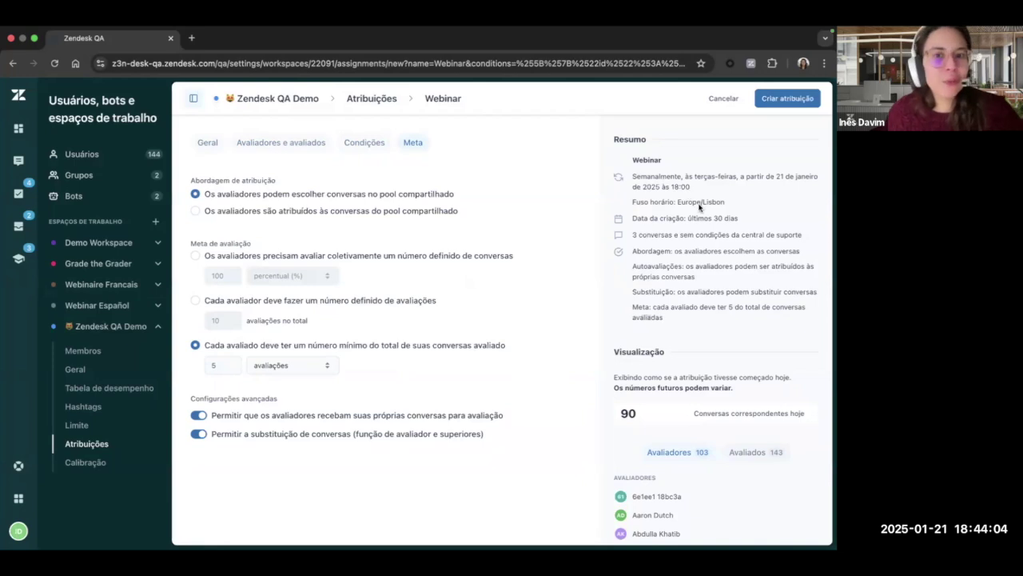
pyautogui.click(723, 98)
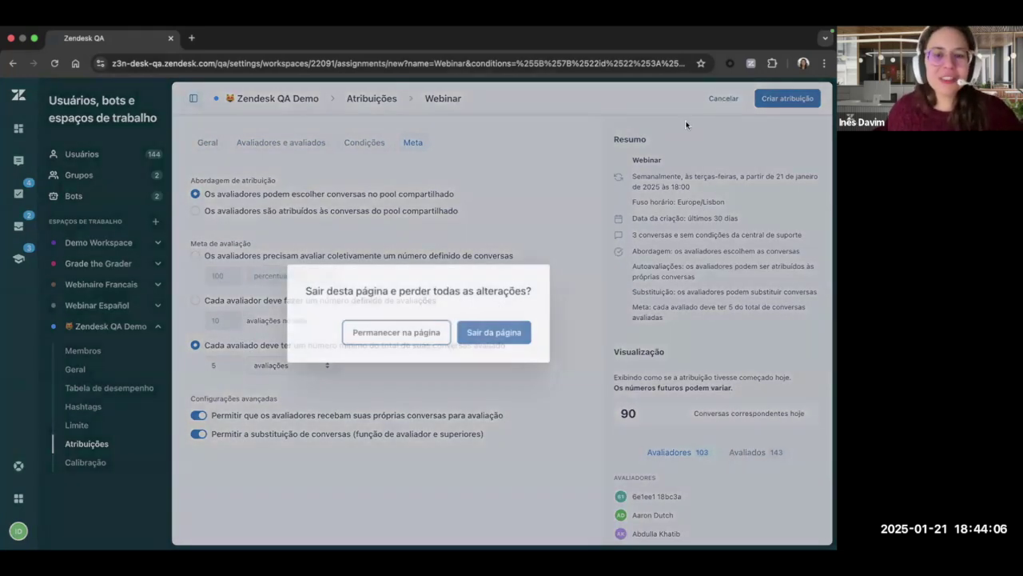
pyautogui.click(481, 332)
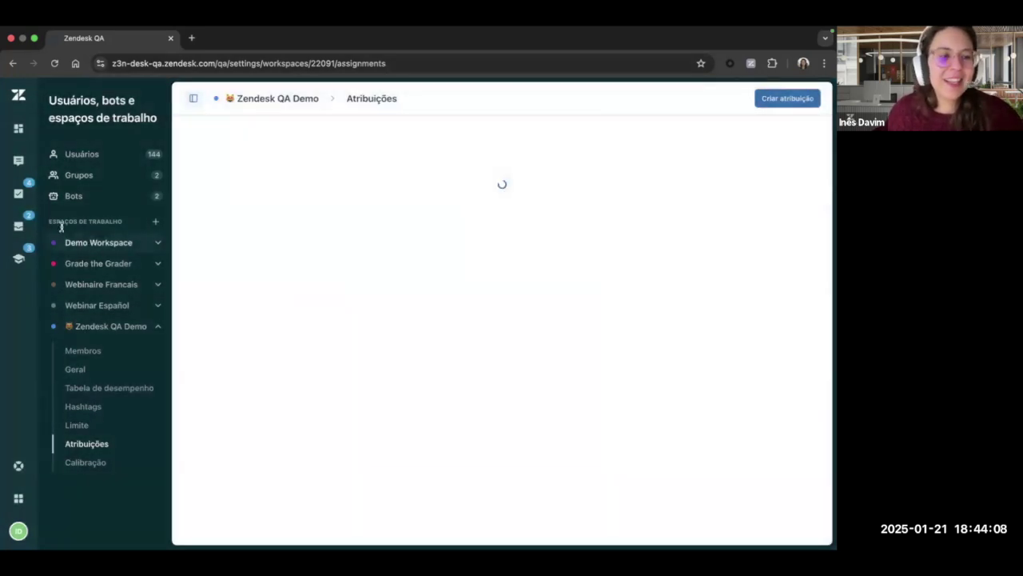
# Step: Open the Weekly Reviews (Assigned) assignment in Tarefas and check its remaining time and review goals
pyautogui.click(23, 201)
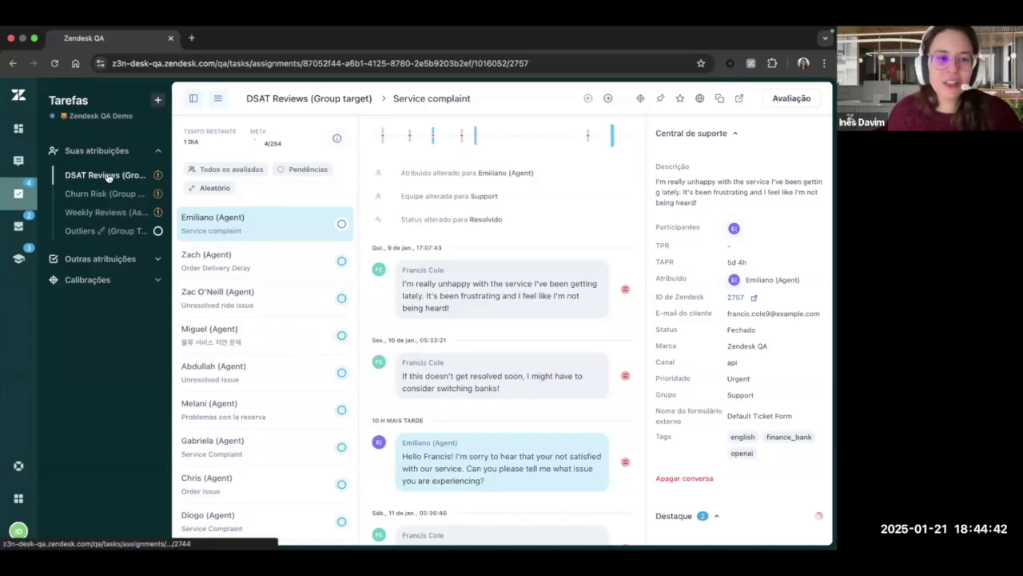
pyautogui.click(74, 212)
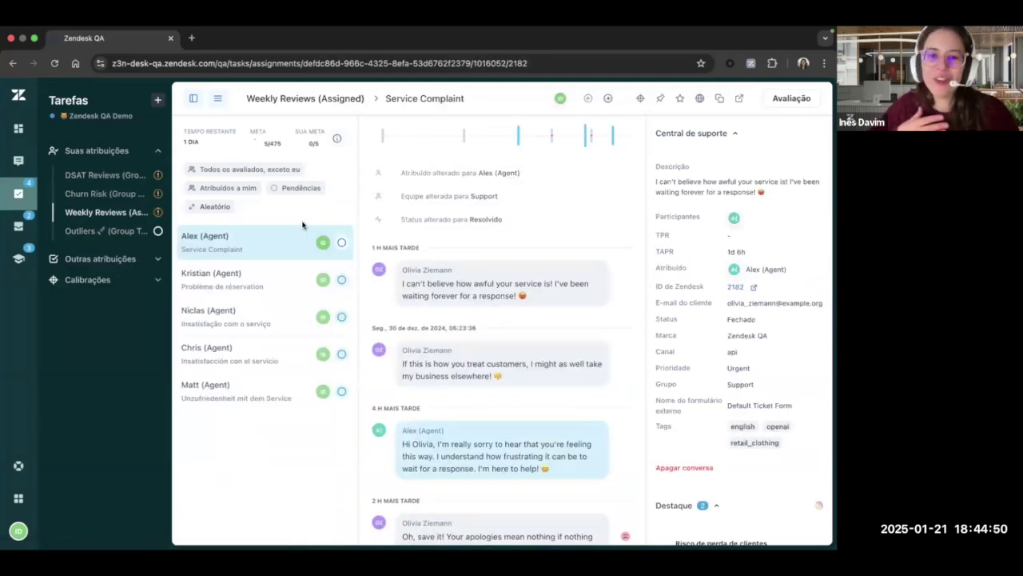
pyautogui.tripleClick(200, 144)
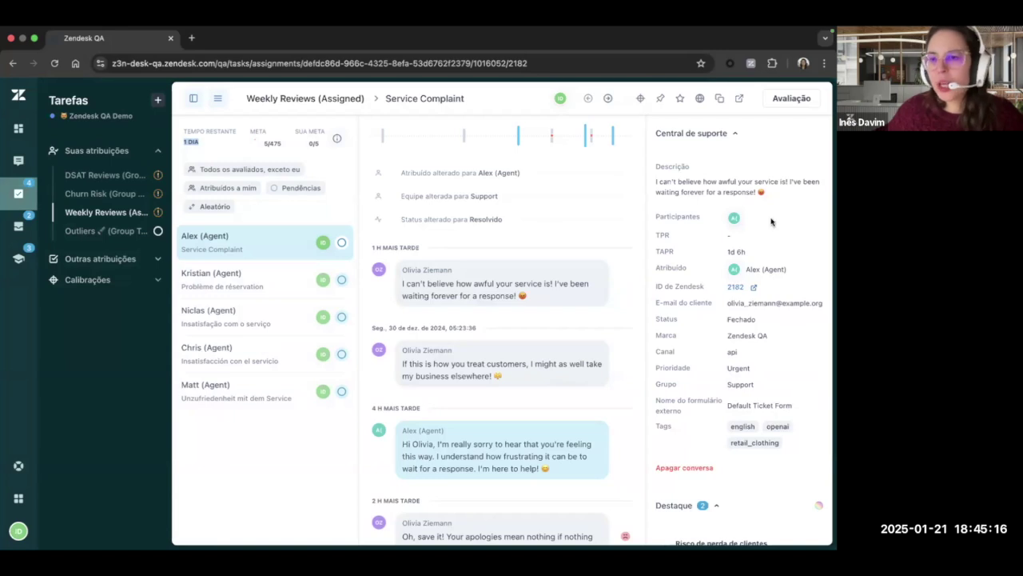
# Step: Check the reassign, replace and remove options for the Service Complaint conversation's pending review
pyautogui.scroll(-5, 764, 270)
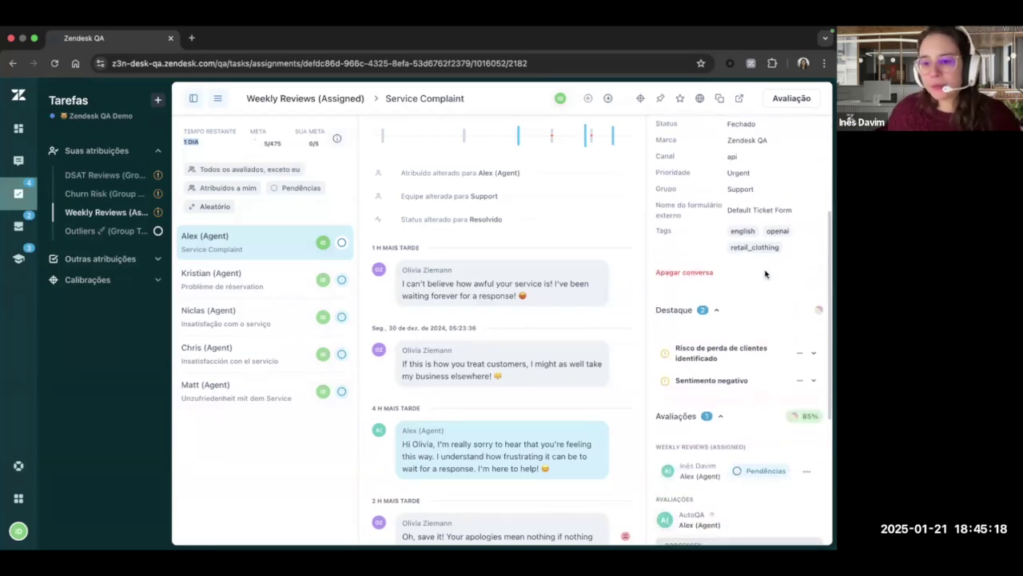
pyautogui.click(807, 376)
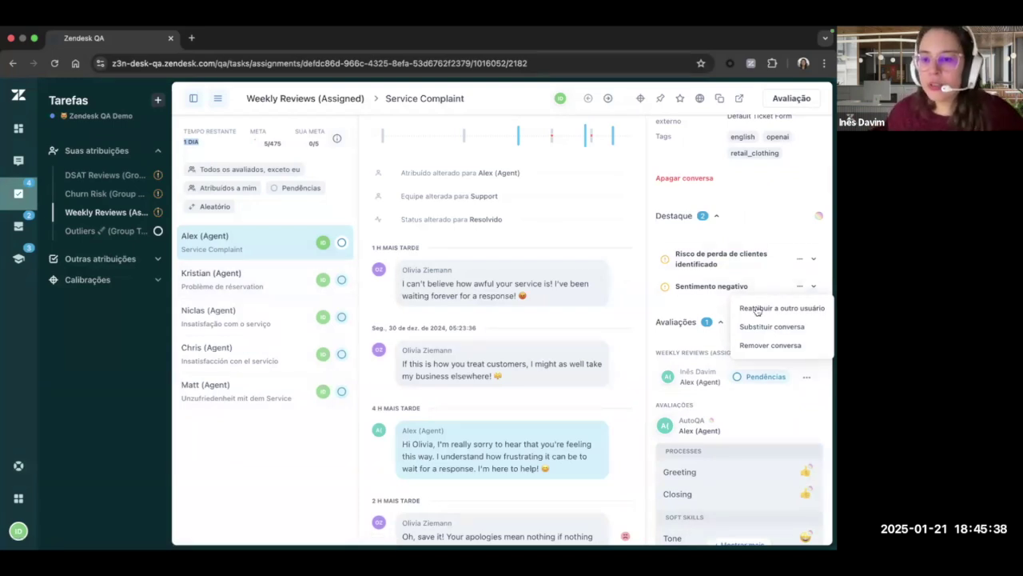
pyautogui.click(754, 422)
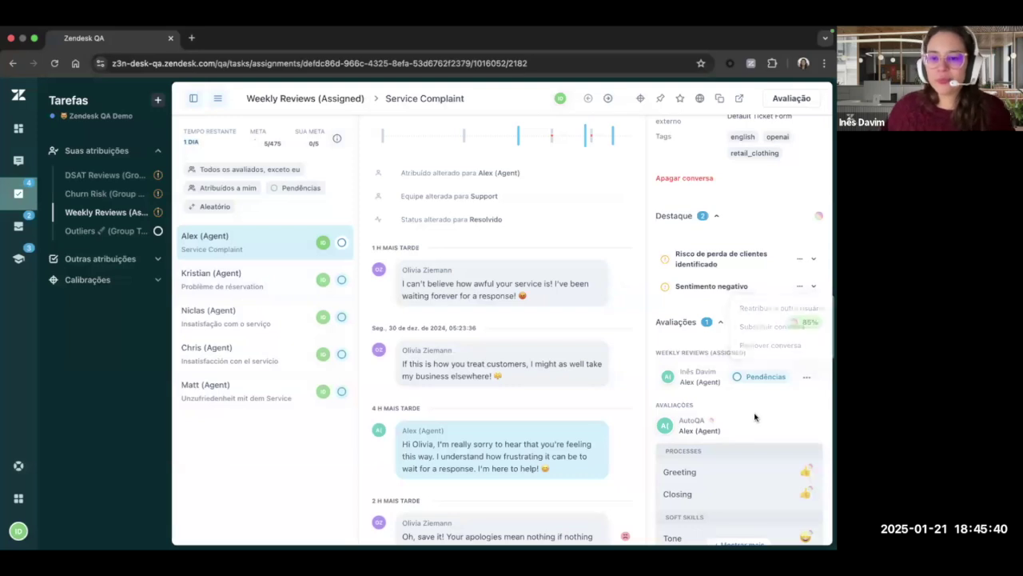
# Step: View the conversation's AutoQA evaluation form, cancel it without submitting, and expand the list of calibration sessions
pyautogui.click(791, 98)
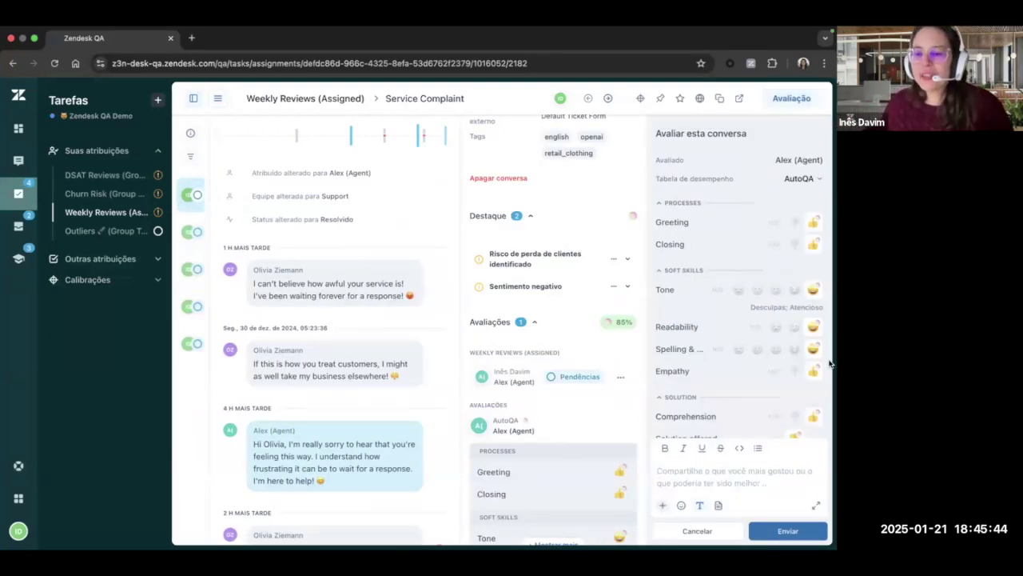
pyautogui.click(707, 530)
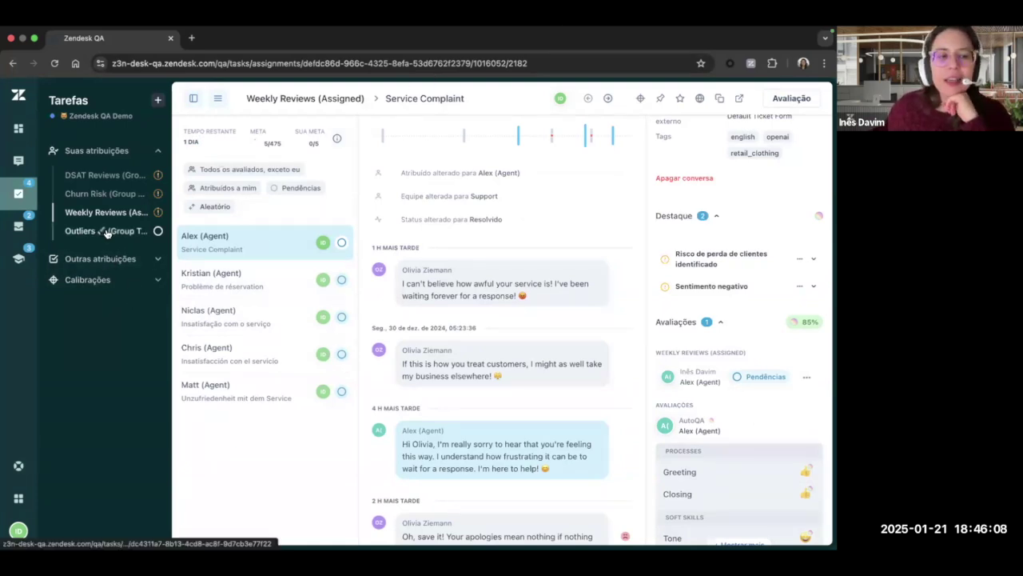
pyautogui.click(102, 281)
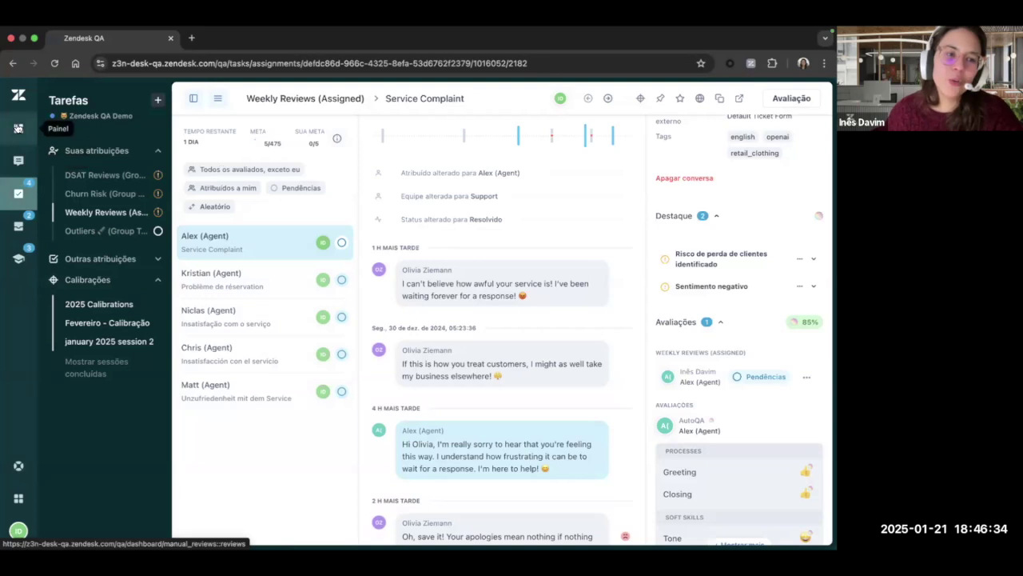
# Step: View the Avaliações dashboard in Painéis, and switch to the AutoQA dashboard
pyautogui.click(19, 128)
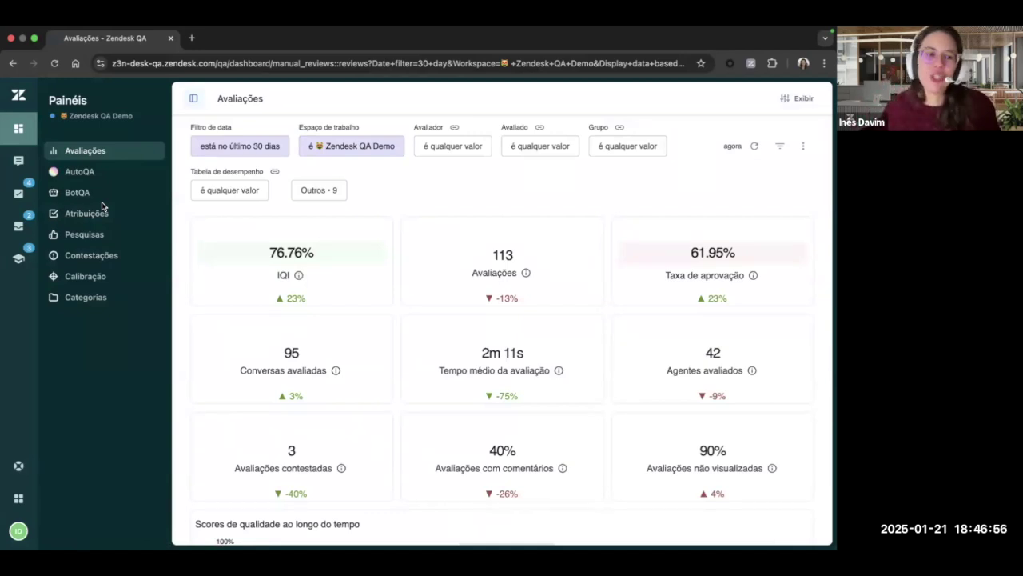
pyautogui.click(81, 156)
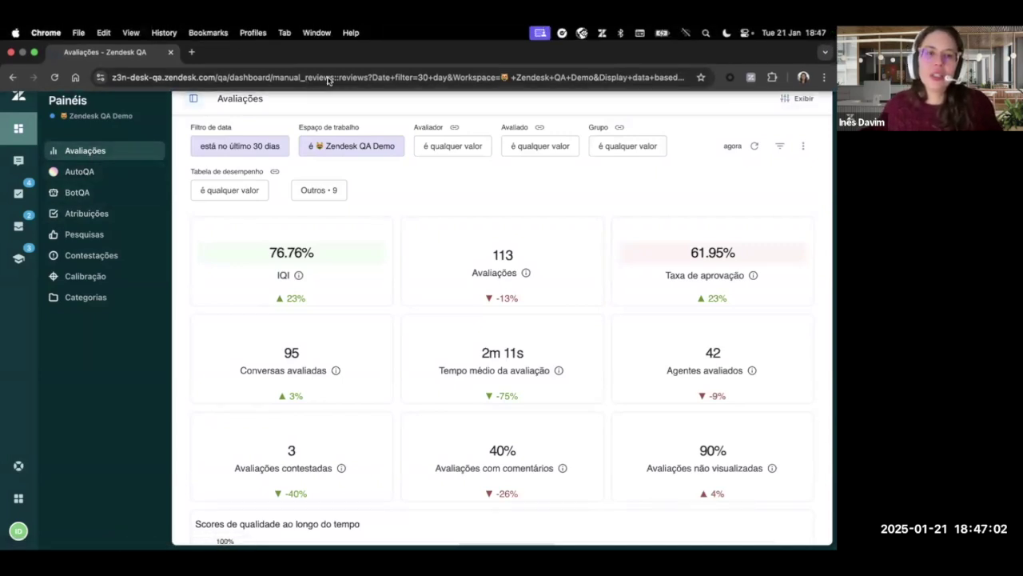
pyautogui.click(110, 172)
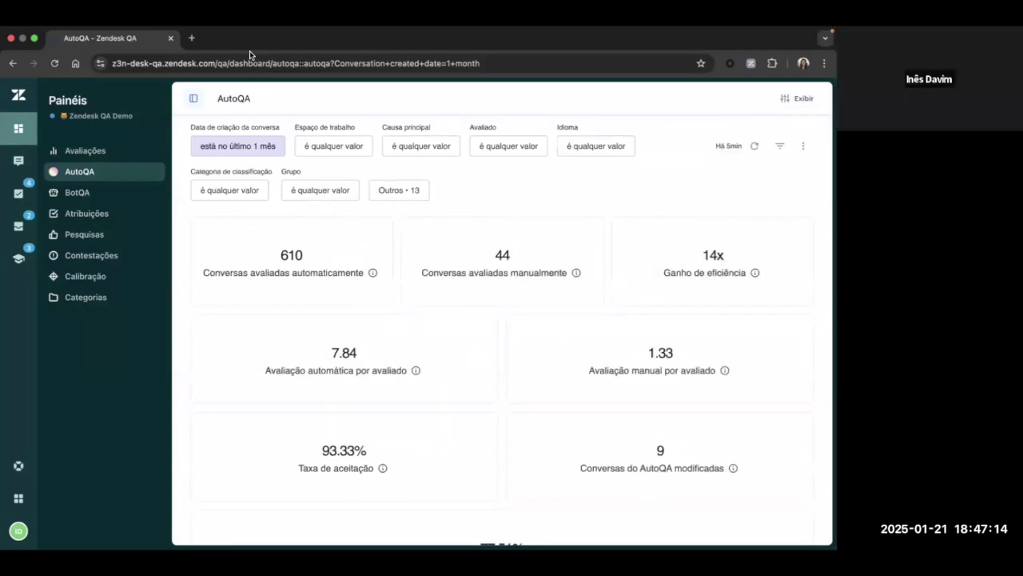
pyautogui.click(413, 196)
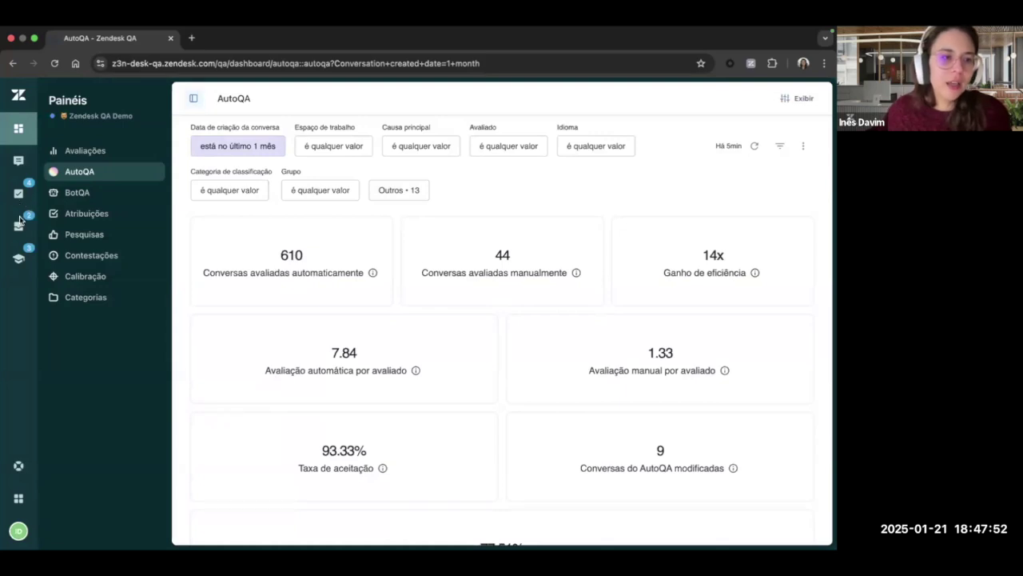
pyautogui.hotkey('ctrl', 'Up')
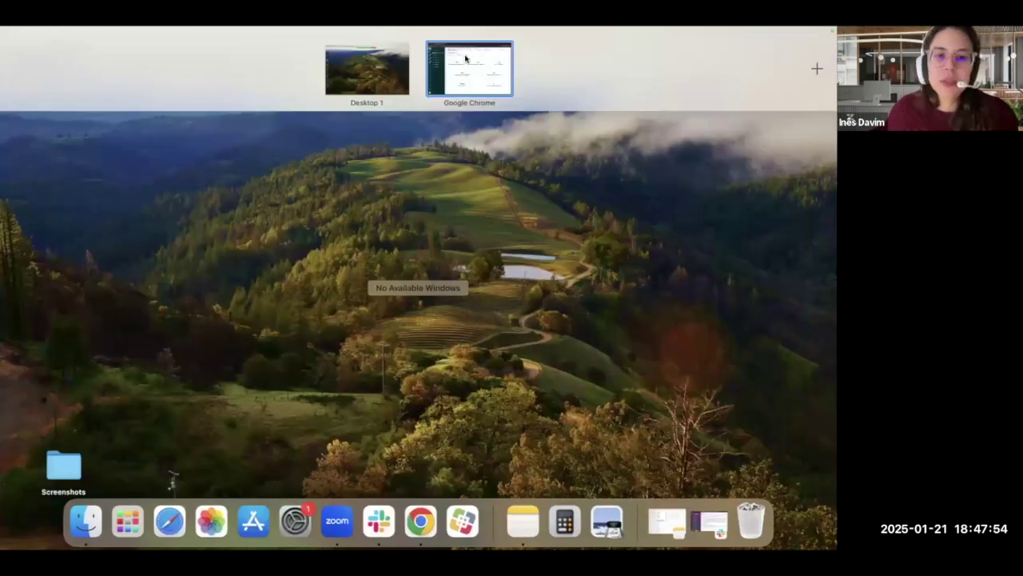
pyautogui.click(467, 60)
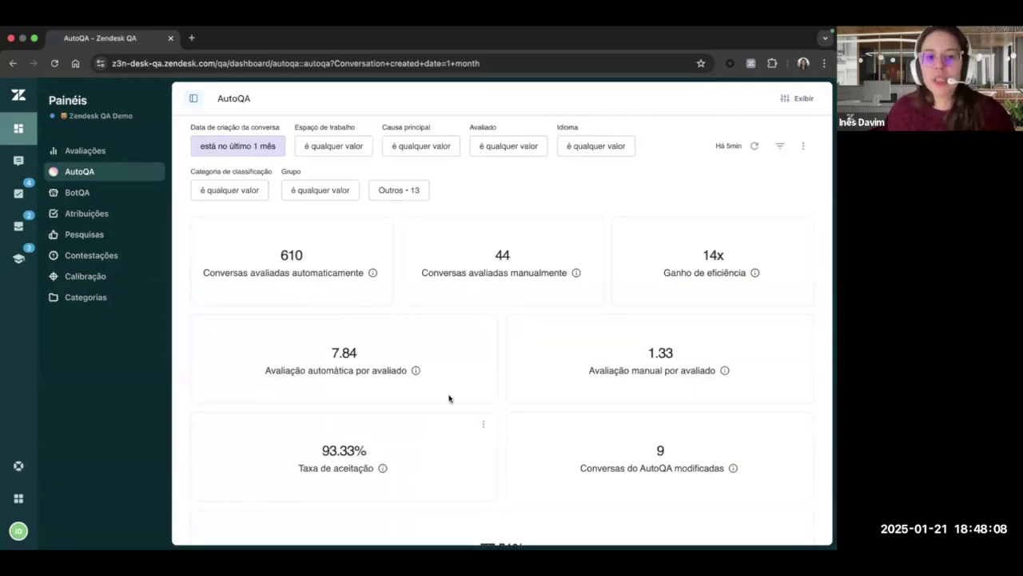
# Step: Examine the AutoQA dashboard's metric cards, including the acceptance rate, modified conversations and IQA
pyautogui.scroll(-1, 449, 398)
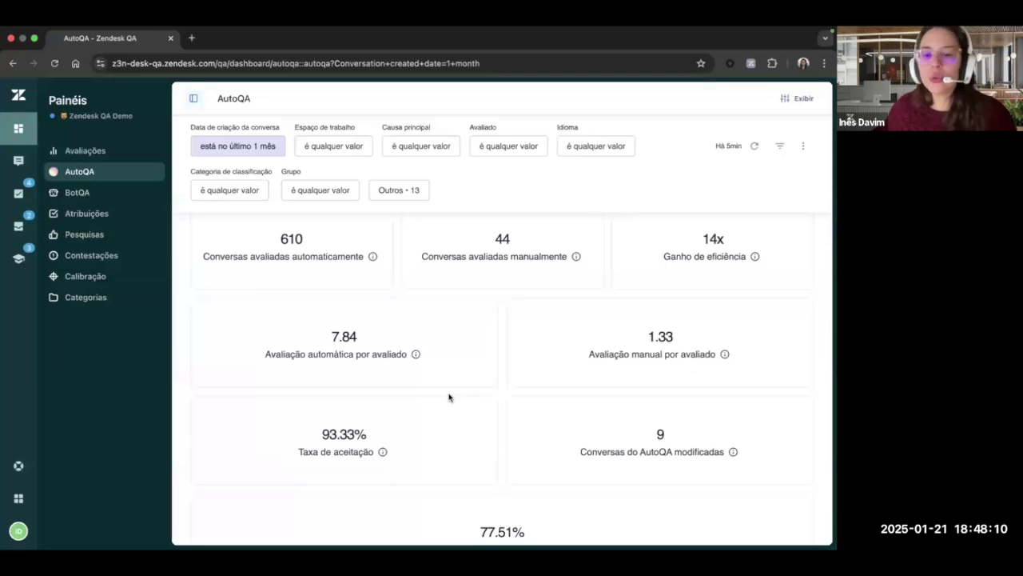
pyautogui.scroll(-2, 473, 392)
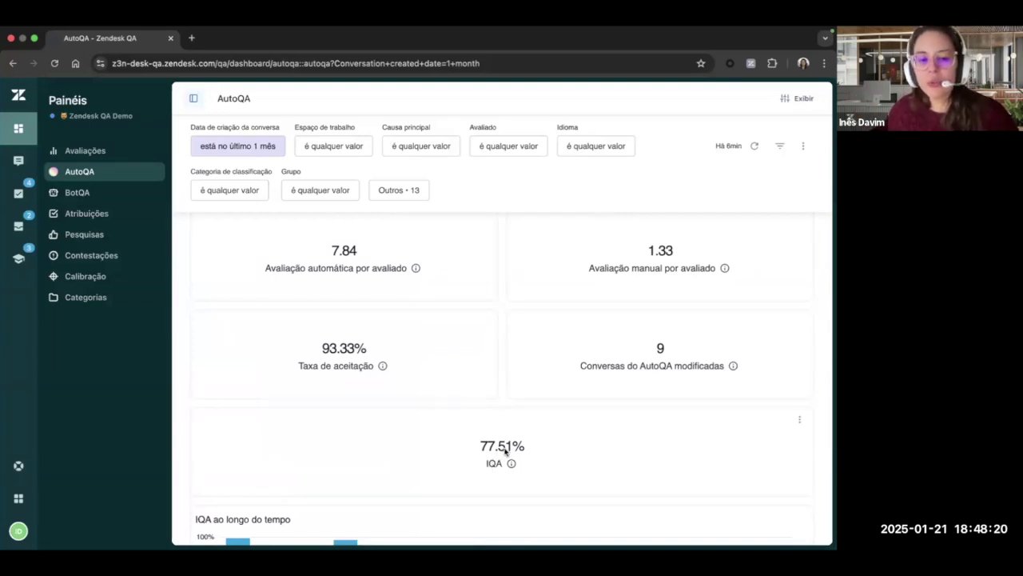
pyautogui.scroll(-2, 505, 452)
pyautogui.scroll(3, 516, 397)
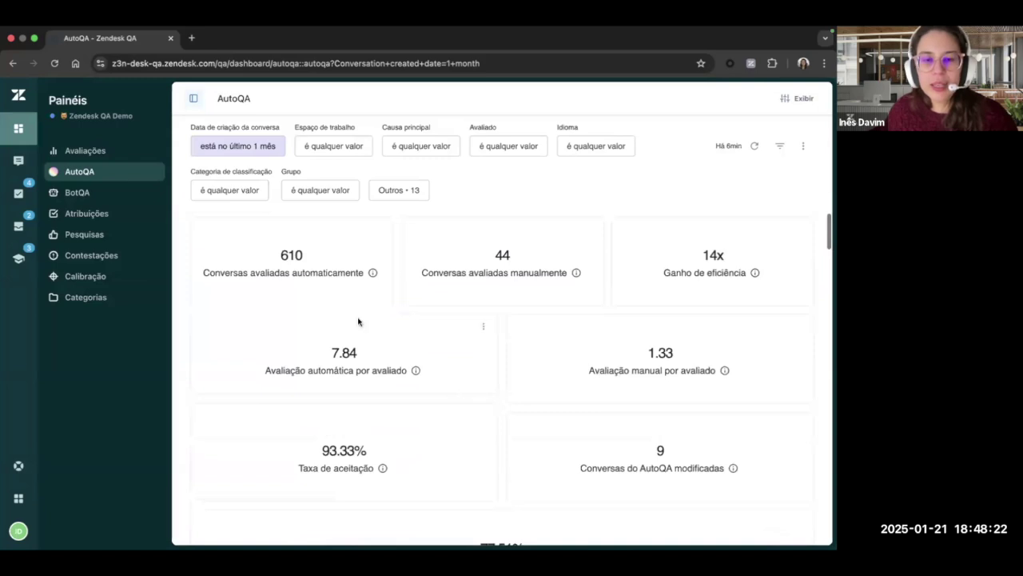
# Step: View the conversation drill-down behind the Conversas avaliadas automaticamente metric, and close it
pyautogui.click(288, 264)
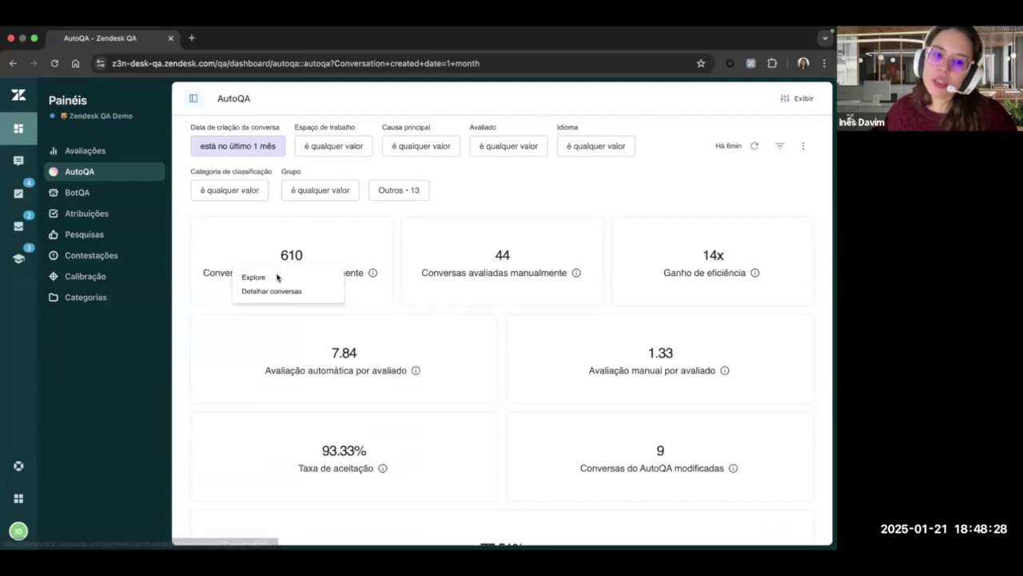
pyautogui.click(270, 290)
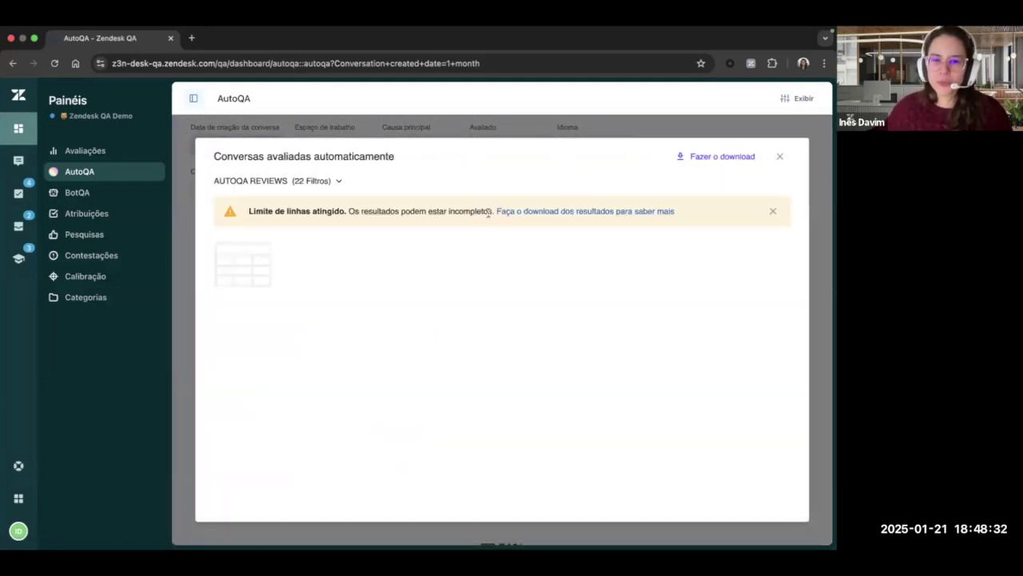
pyautogui.click(780, 157)
# Step: Examine the IQA ao longo do tempo chart, the main languages breakdown and the Insights da categoria table
pyautogui.scroll(-4, 585, 309)
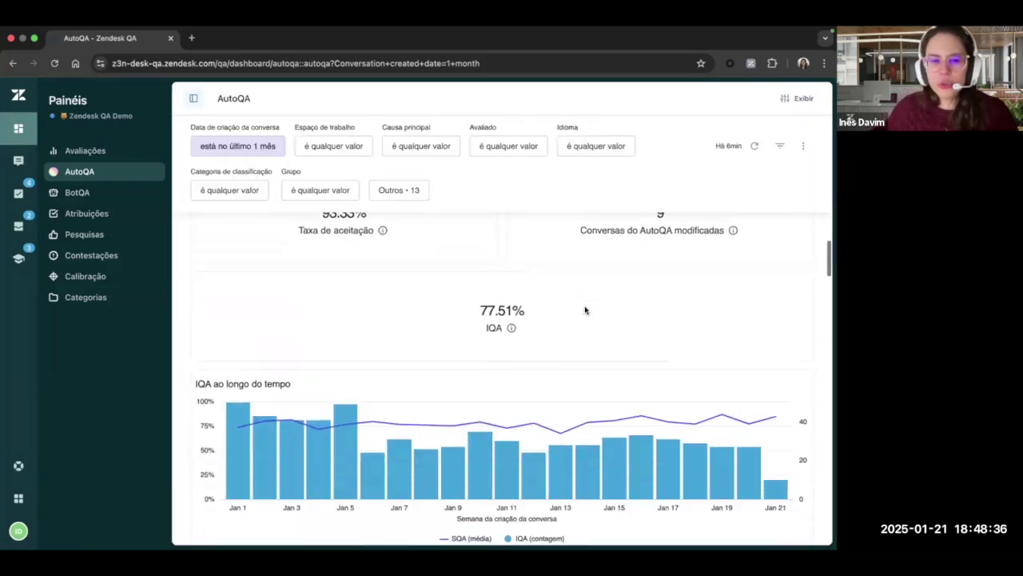
pyautogui.scroll(-2, 584, 310)
pyautogui.scroll(-4, 657, 354)
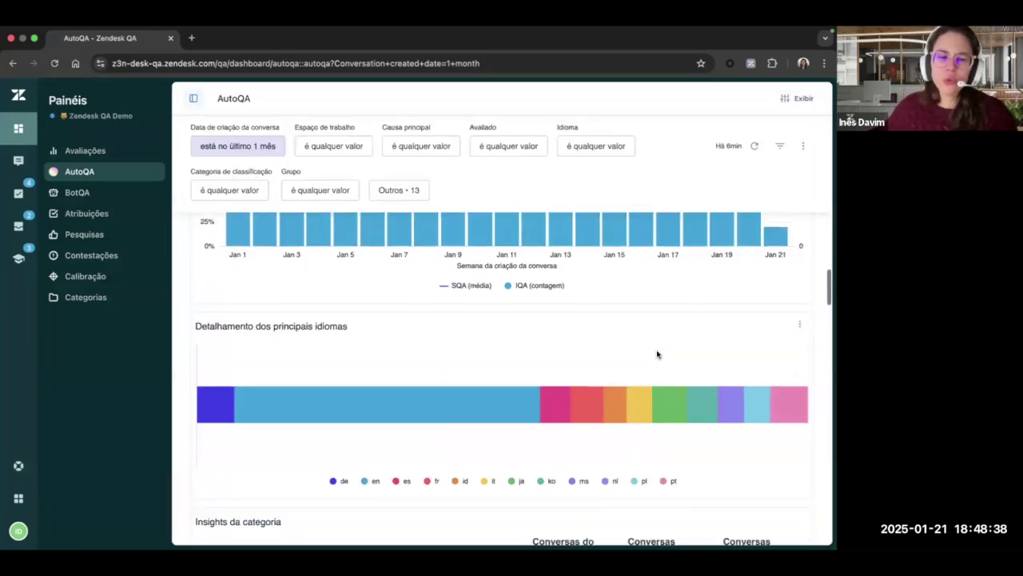
pyautogui.scroll(-2, 655, 350)
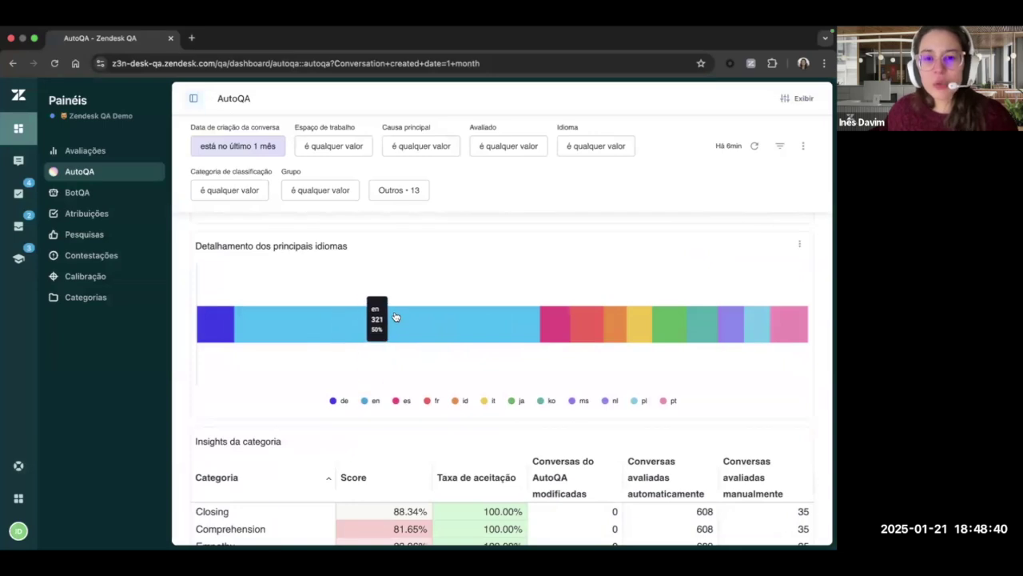
pyautogui.scroll(-3, 245, 359)
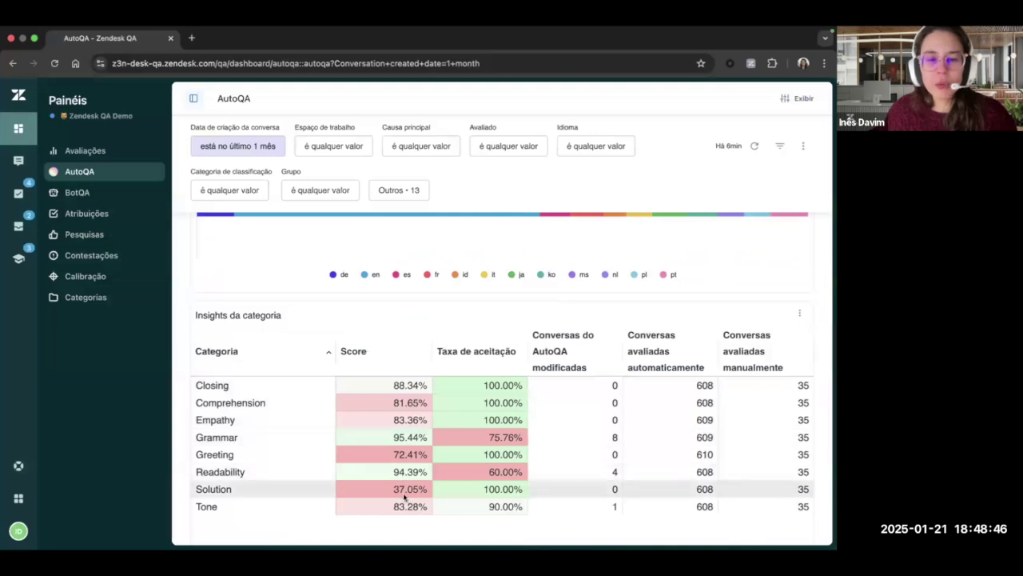
# Step: Examine the Scores da categoria ao longo do tempo and Conversas com AutoQA por categoria charts
pyautogui.scroll(-5, 405, 497)
pyautogui.scroll(-4, 407, 496)
pyautogui.scroll(-5, 405, 494)
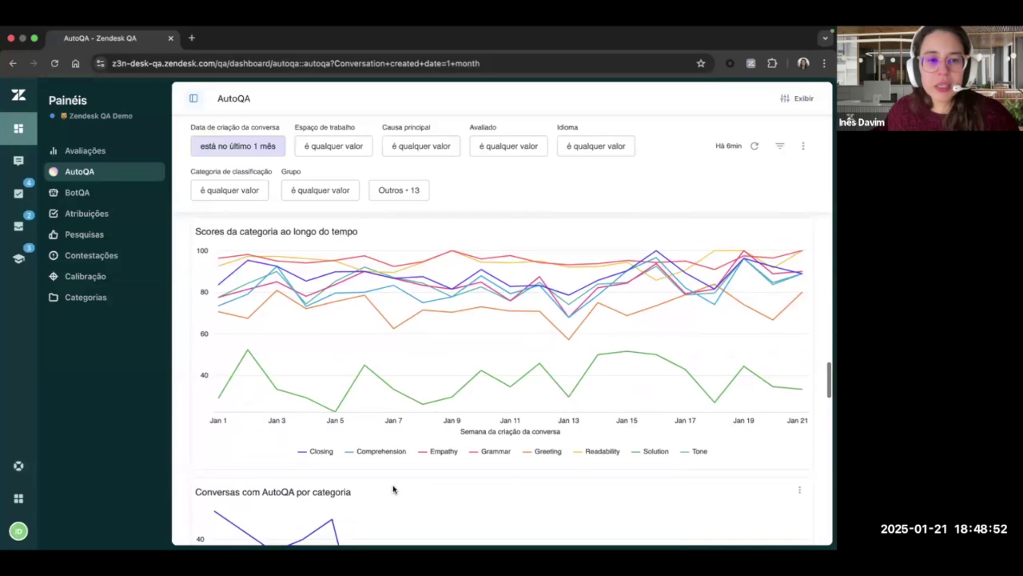
pyautogui.scroll(-1, 702, 278)
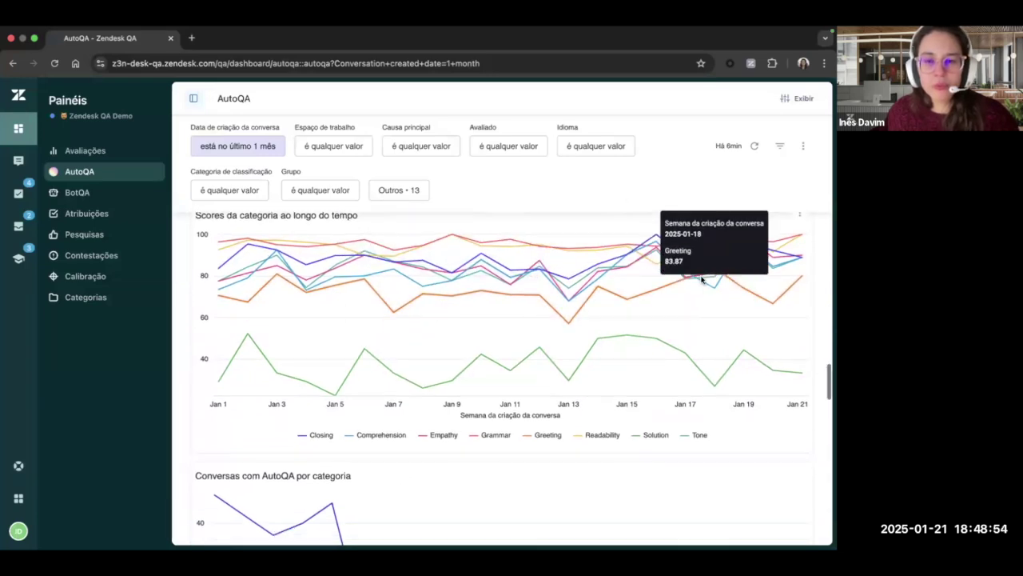
pyautogui.scroll(-6, 795, 274)
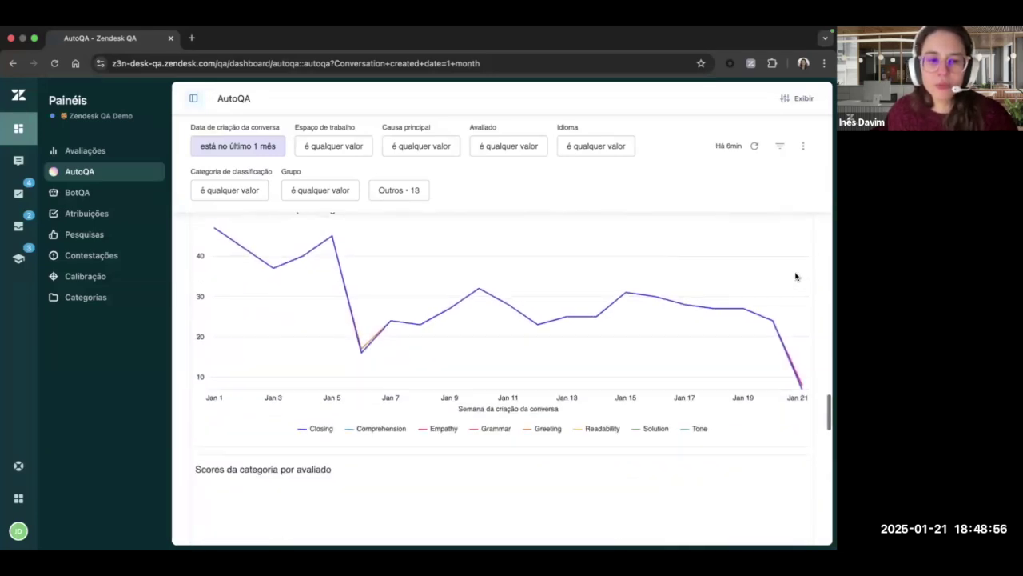
# Step: Examine the Scores da categoria por avaliado table across all its category columns and reviewee rows, through to the spelling and grammar causes table
pyautogui.scroll(-5, 795, 276)
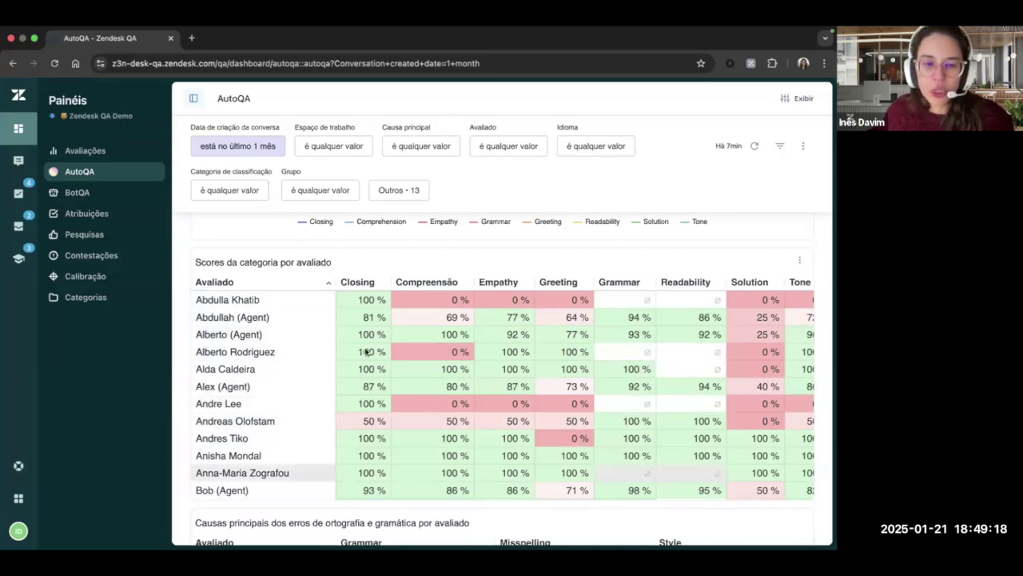
pyautogui.hscroll(2, 576, 405)
pyautogui.hscroll(3, 575, 405)
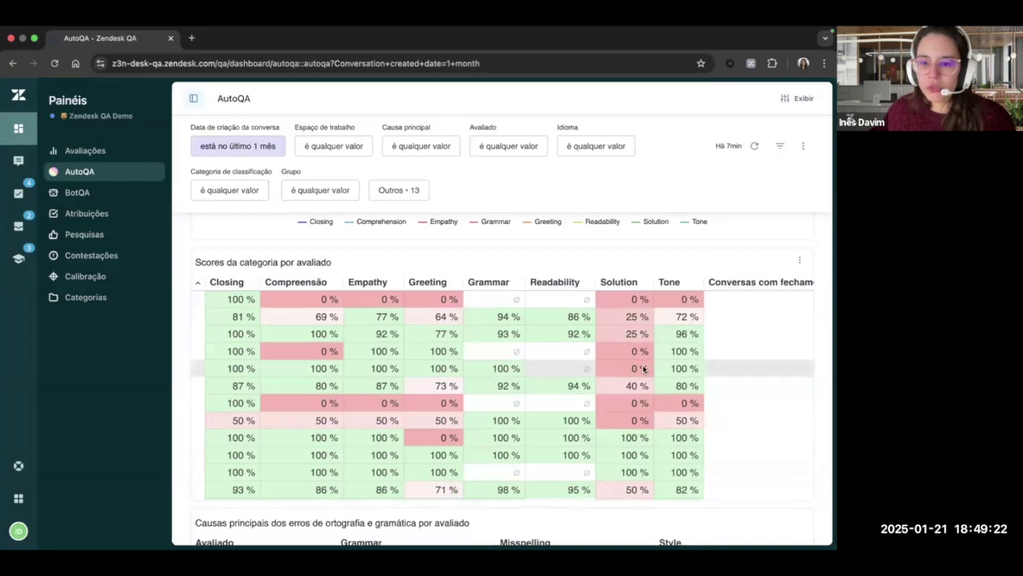
pyautogui.scroll(-5, 635, 375)
pyautogui.scroll(-5, 635, 376)
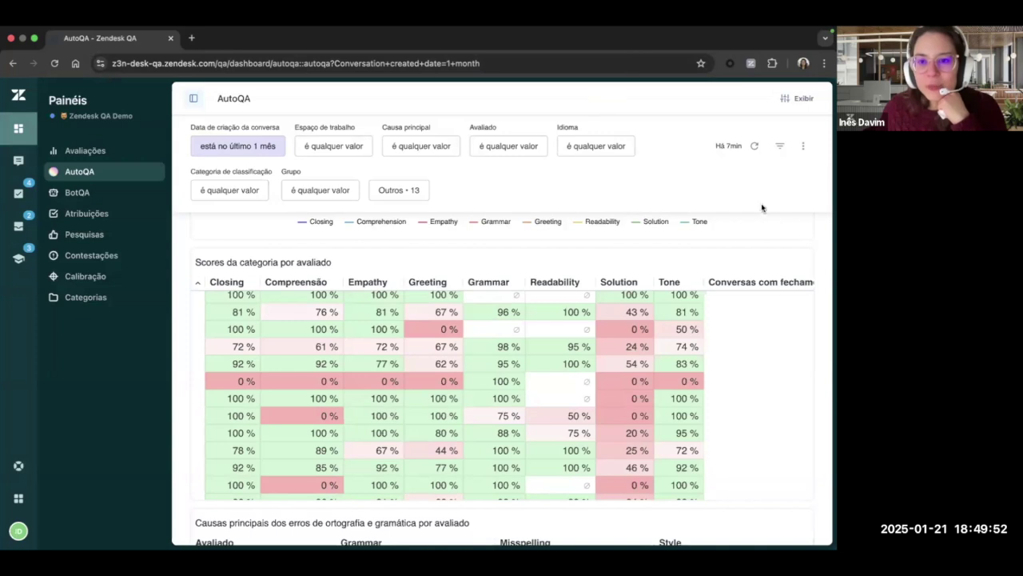
pyautogui.scroll(-3, 368, 387)
pyautogui.scroll(-5, 240, 427)
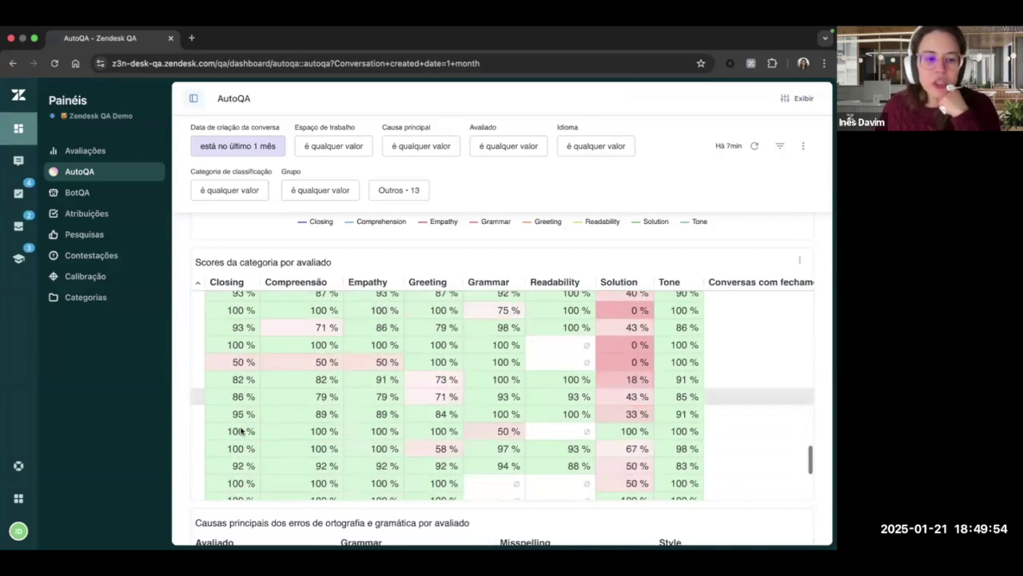
pyautogui.scroll(-4, 184, 459)
pyautogui.scroll(-2, 181, 459)
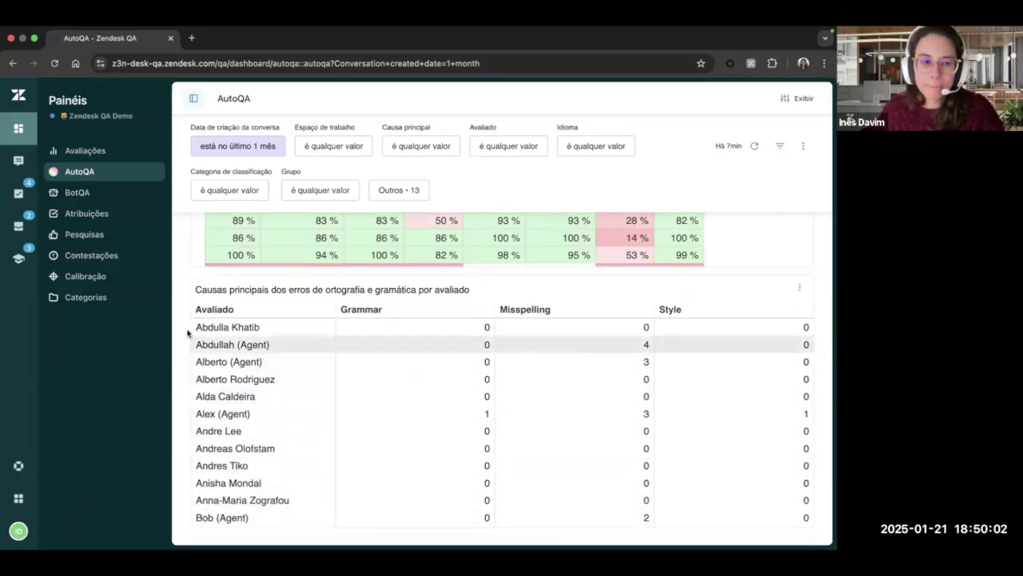
# Step: In the tone error causes table, view the conversations behind the second reviewee's Negativo count, and close the details
pyautogui.scroll(-7, 188, 333)
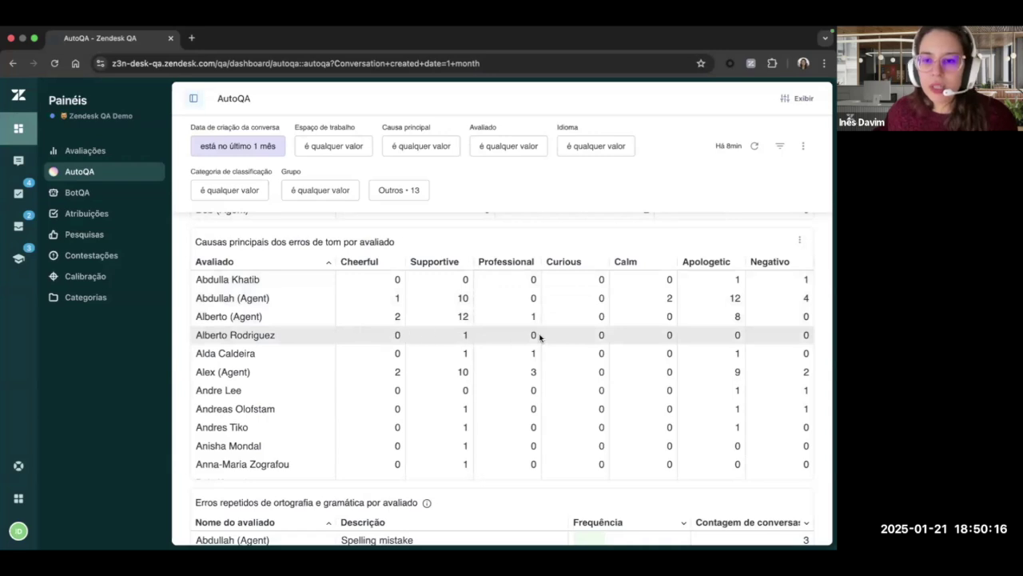
pyautogui.click(805, 300)
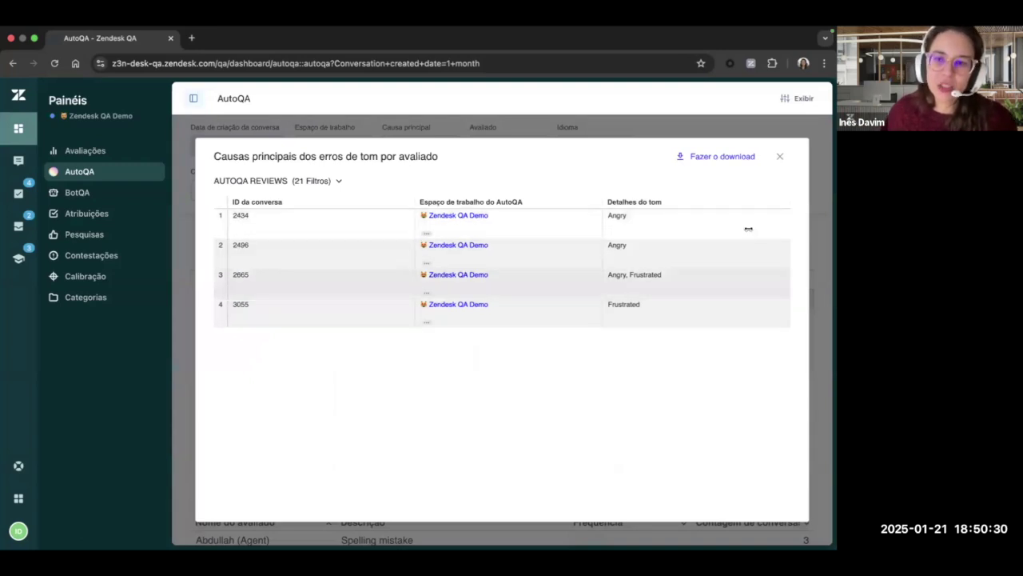
pyautogui.click(779, 156)
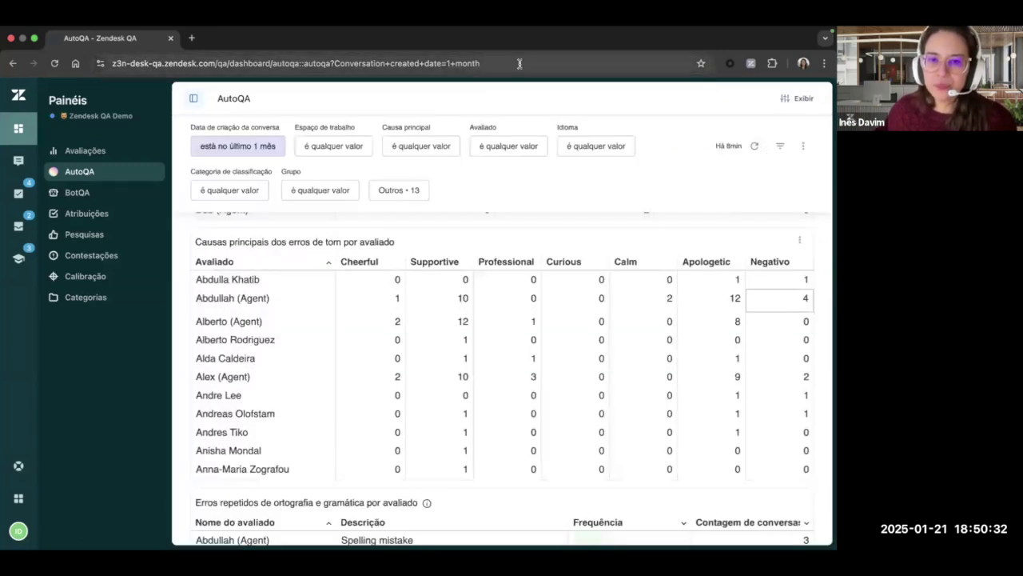
# Step: Review the Erros repetidos de ortografia e gramática por avaliado table and return to the AutoQA dashboard's metric cards
pyautogui.scroll(-6, 582, 446)
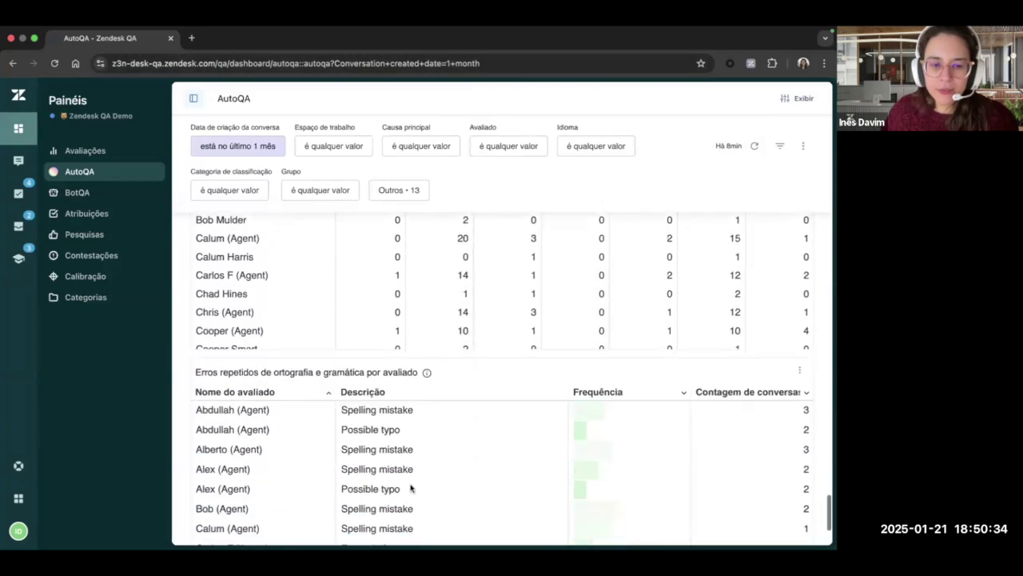
pyautogui.scroll(-10, 410, 487)
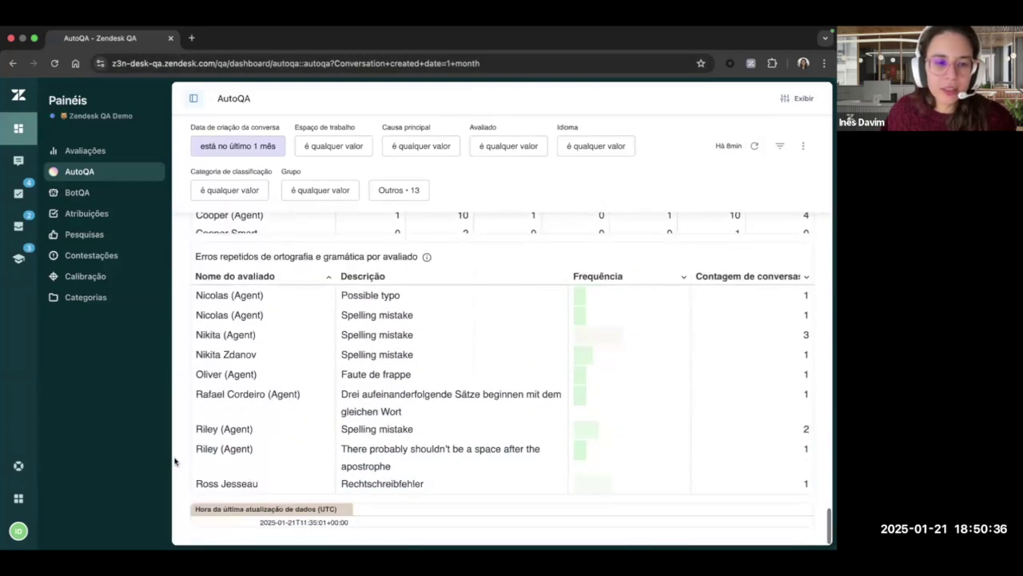
pyautogui.scroll(15, 175, 461)
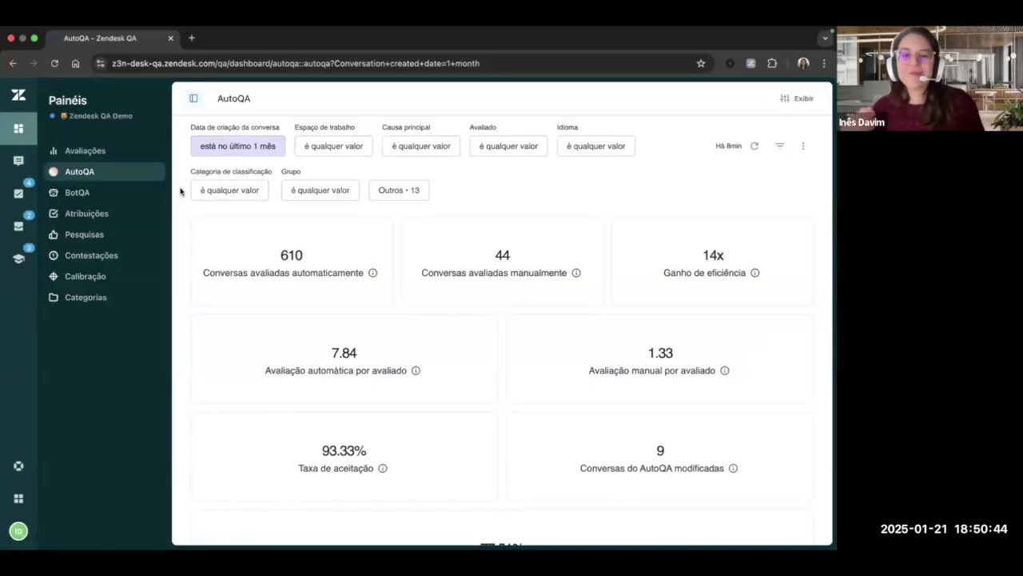
# Step: Switch to the Avaliações dashboard and look over its metric cards and its ratings and root causes table
pyautogui.click(102, 153)
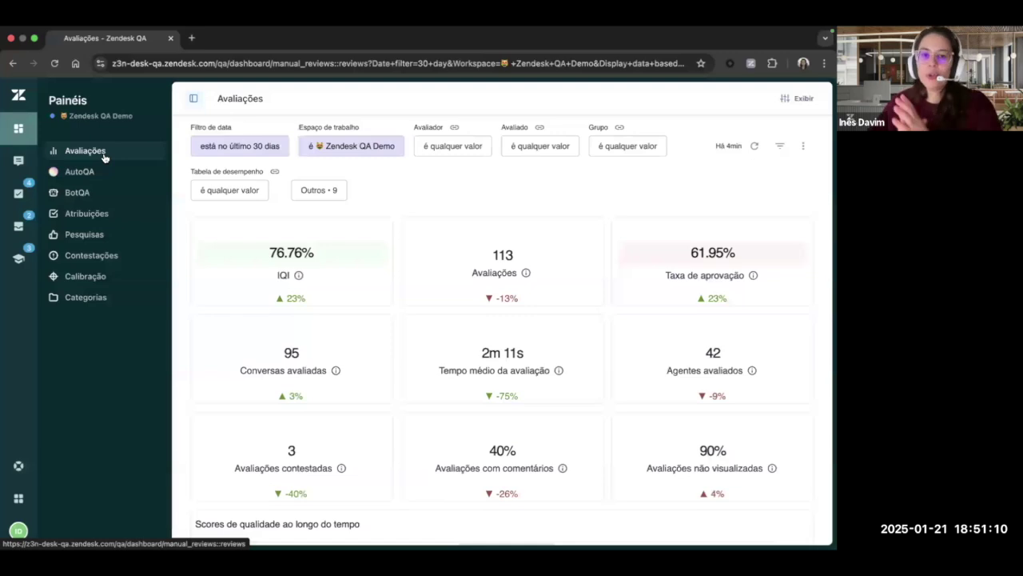
pyautogui.click(104, 158)
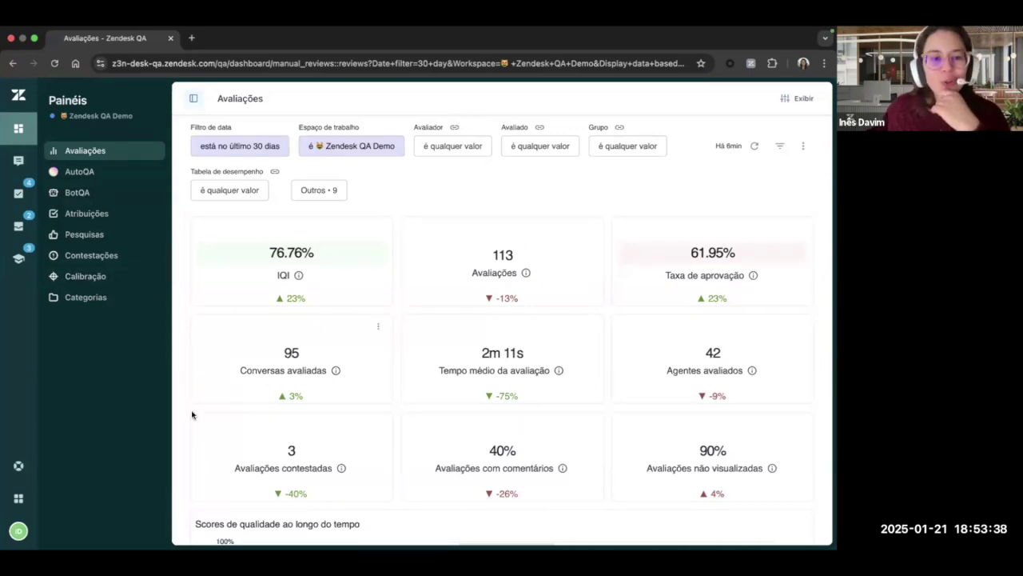
pyautogui.scroll(-5, 184, 413)
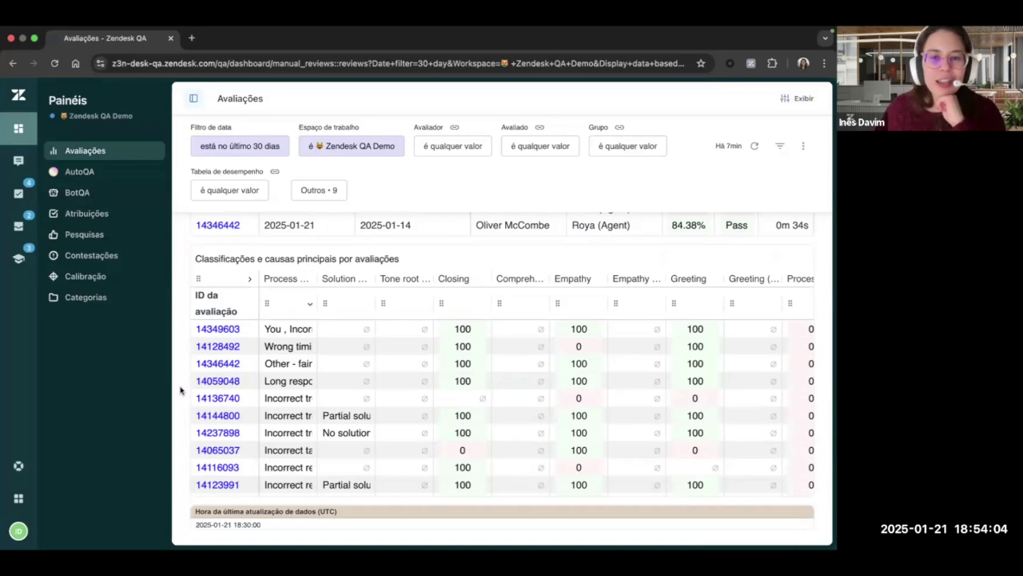
pyautogui.scroll(20, 180, 390)
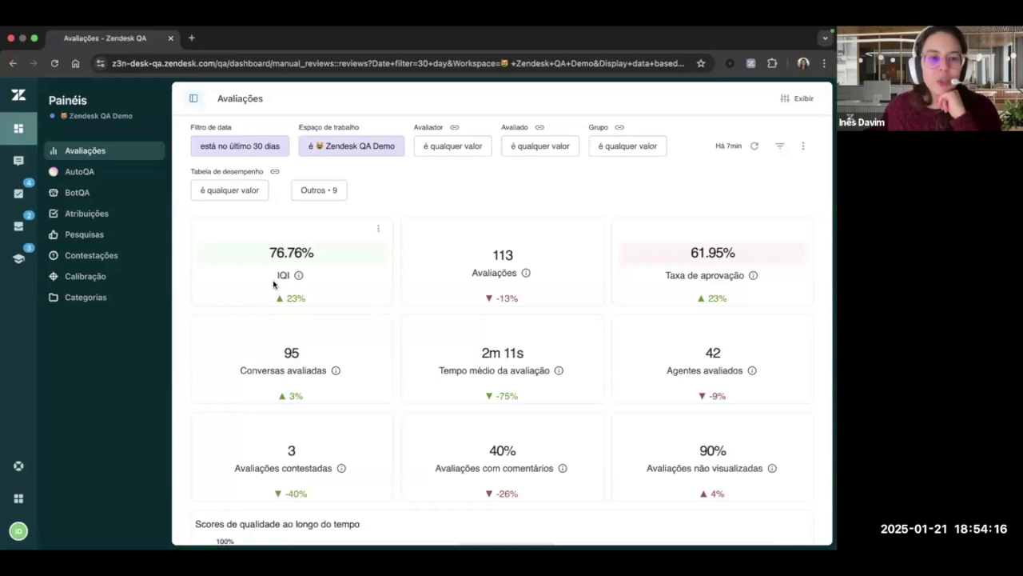
pyautogui.moveTo(298, 276)
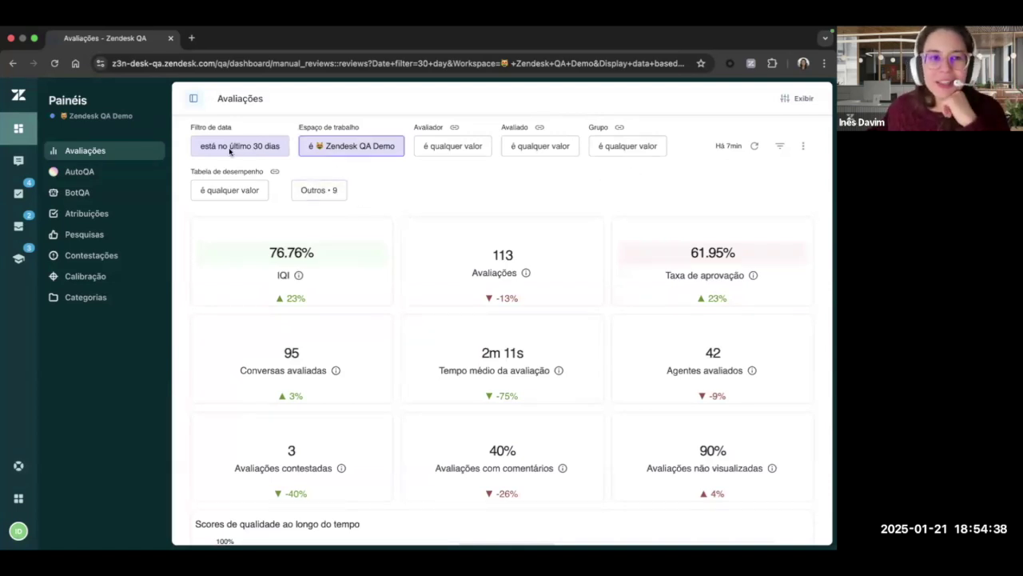
# Step: Check the options of the Filtro de data and Espaço de trabalho filters without changing them
pyautogui.click(274, 144)
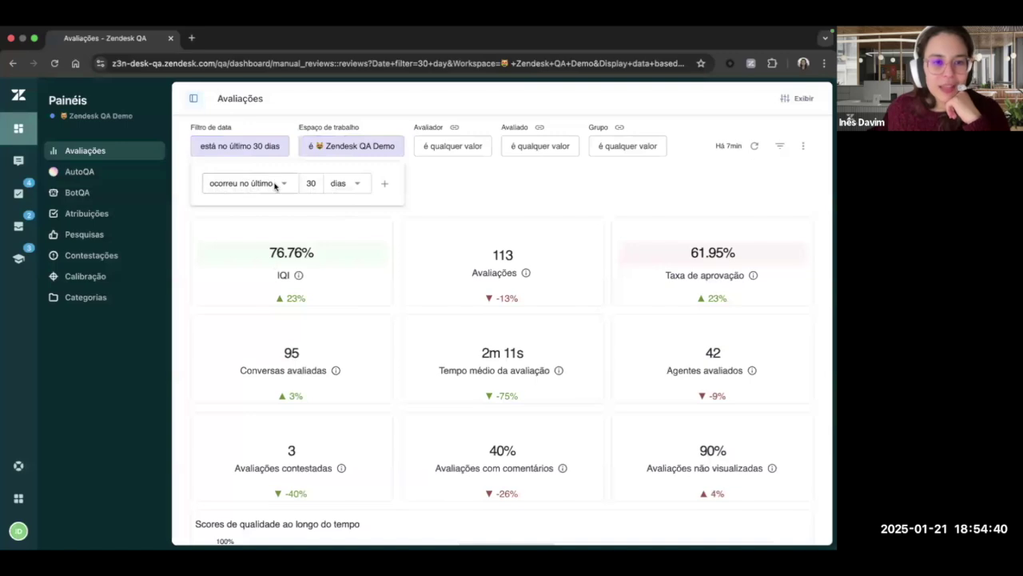
pyautogui.click(276, 186)
pyautogui.click(351, 147)
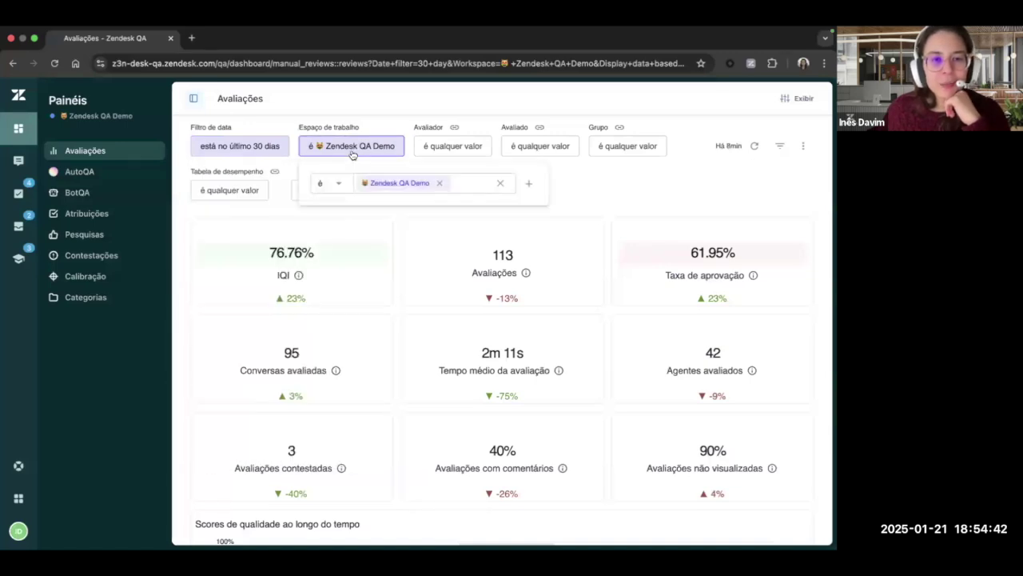
pyautogui.click(464, 192)
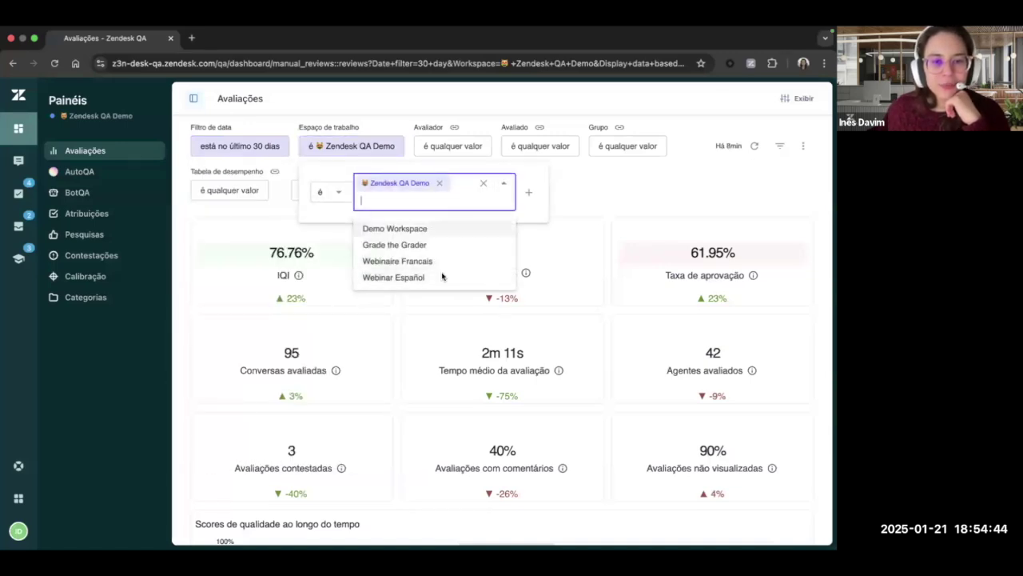
pyautogui.click(582, 183)
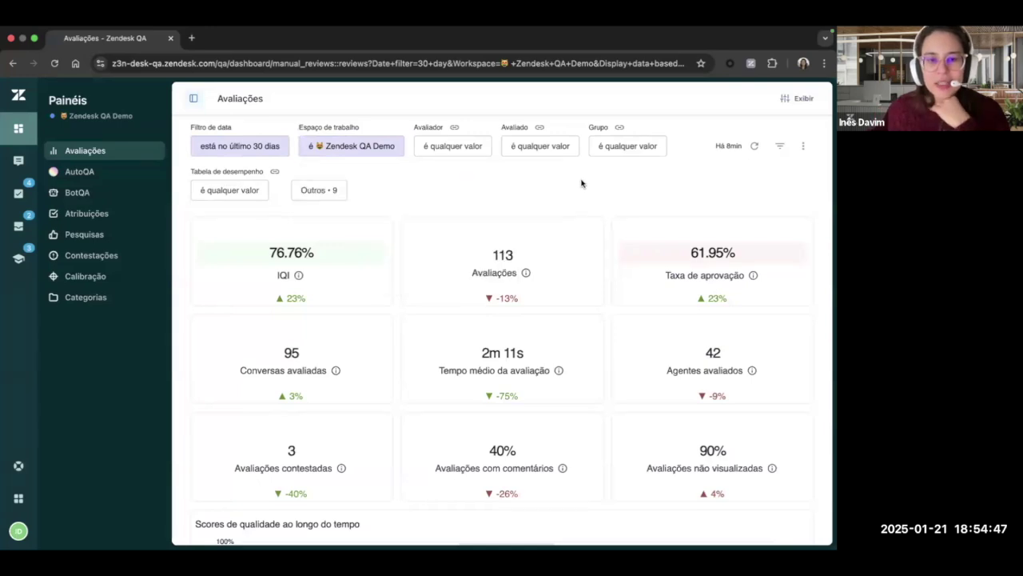
# Step: Try setting the Avaliador filter to one reviewer found by name, and clear that value
pyautogui.click(447, 150)
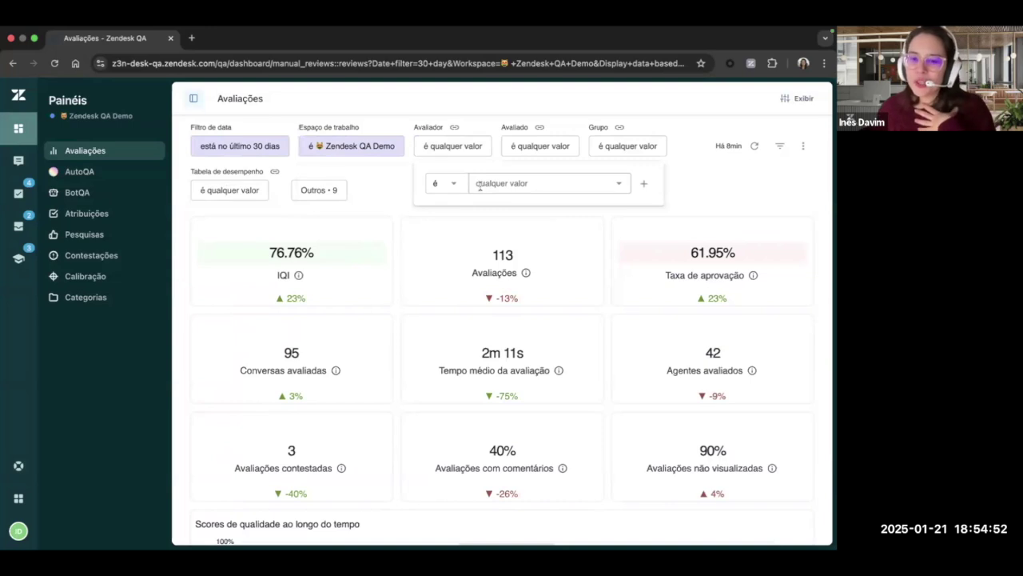
pyautogui.click(479, 184)
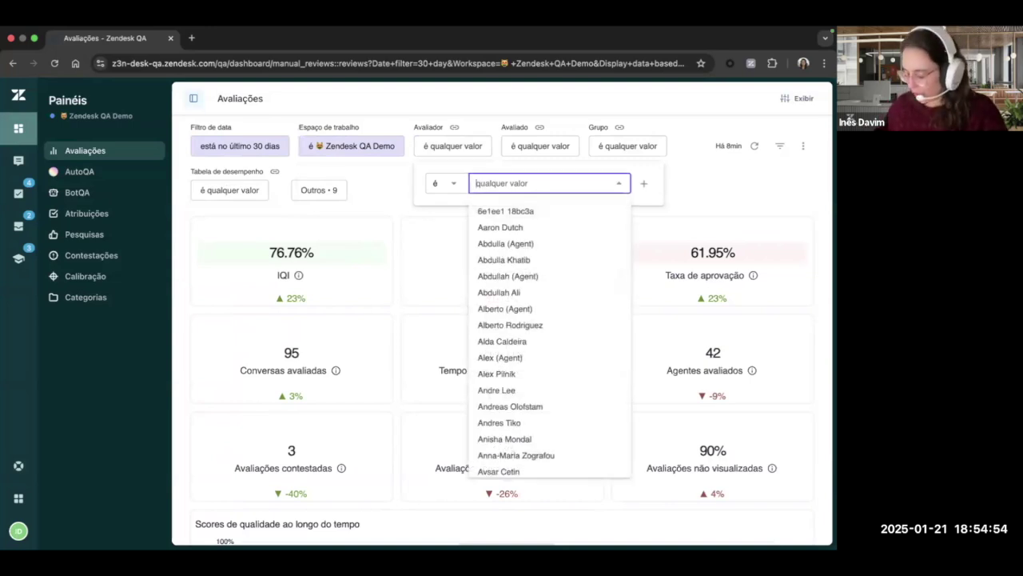
pyautogui.write('inês')
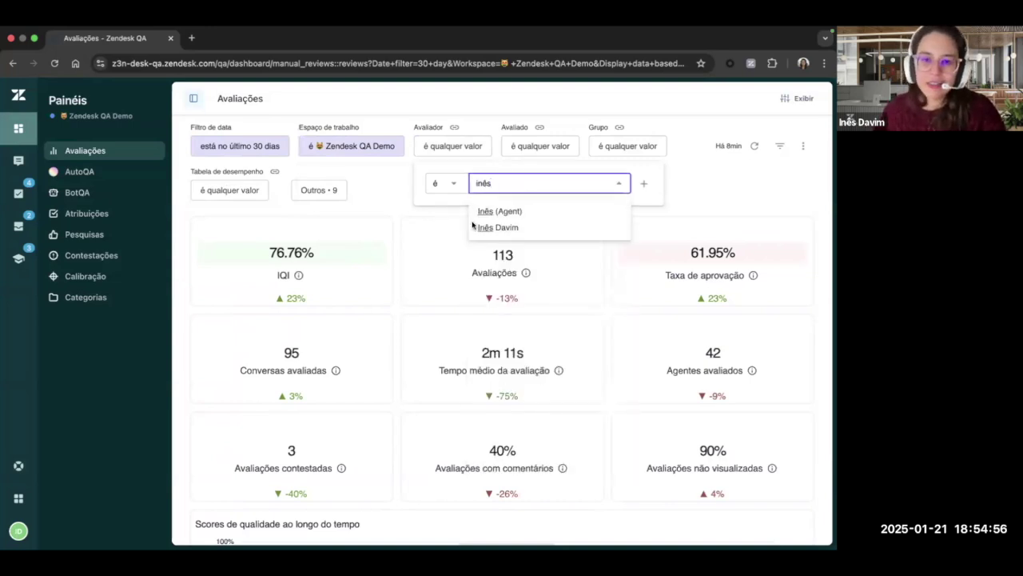
pyautogui.click(474, 227)
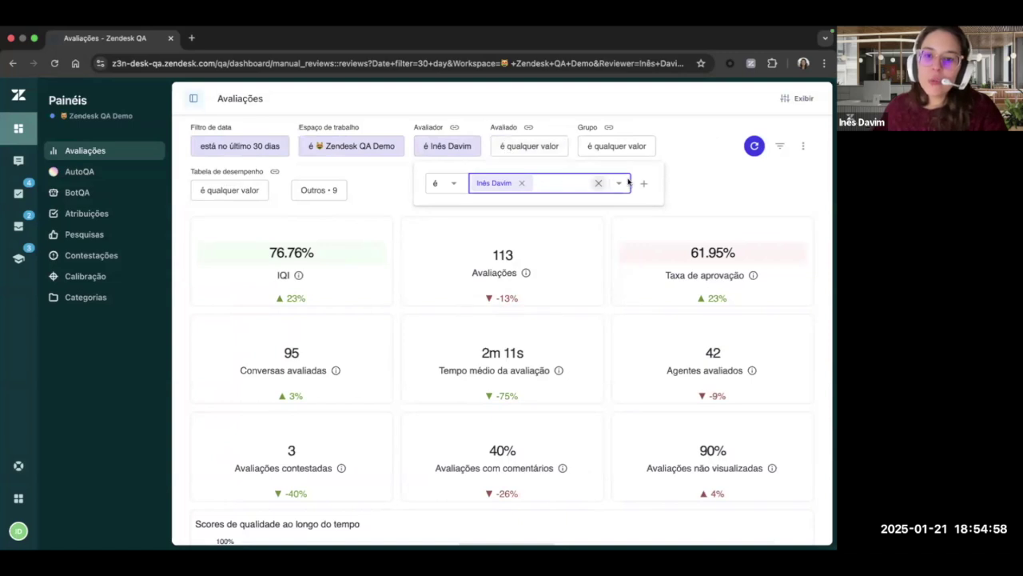
pyautogui.click(683, 170)
pyautogui.click(477, 148)
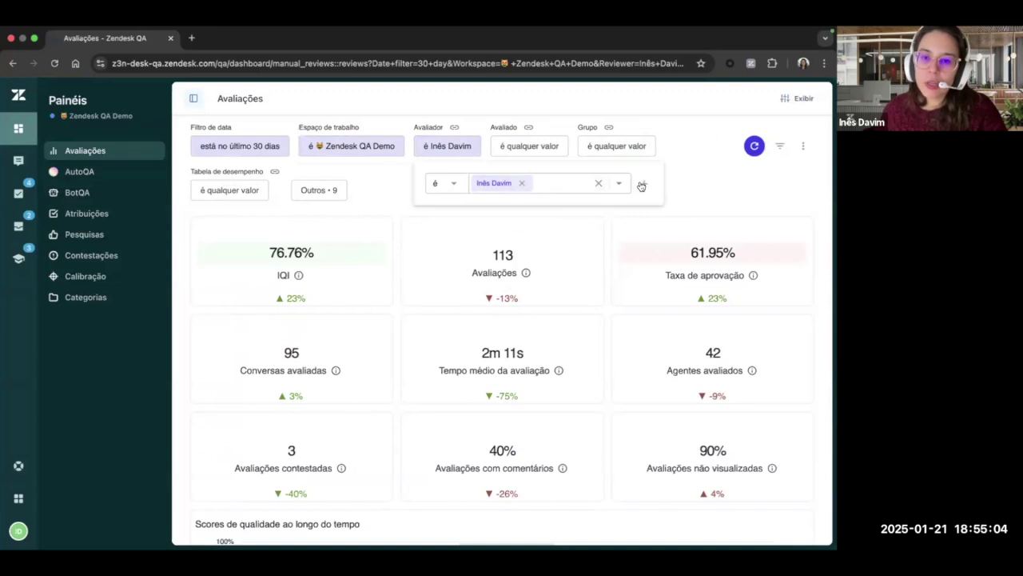
pyautogui.click(599, 183)
# Step: Check the condition options and the available people in the Avaliado filter without choosing any
pyautogui.click(556, 148)
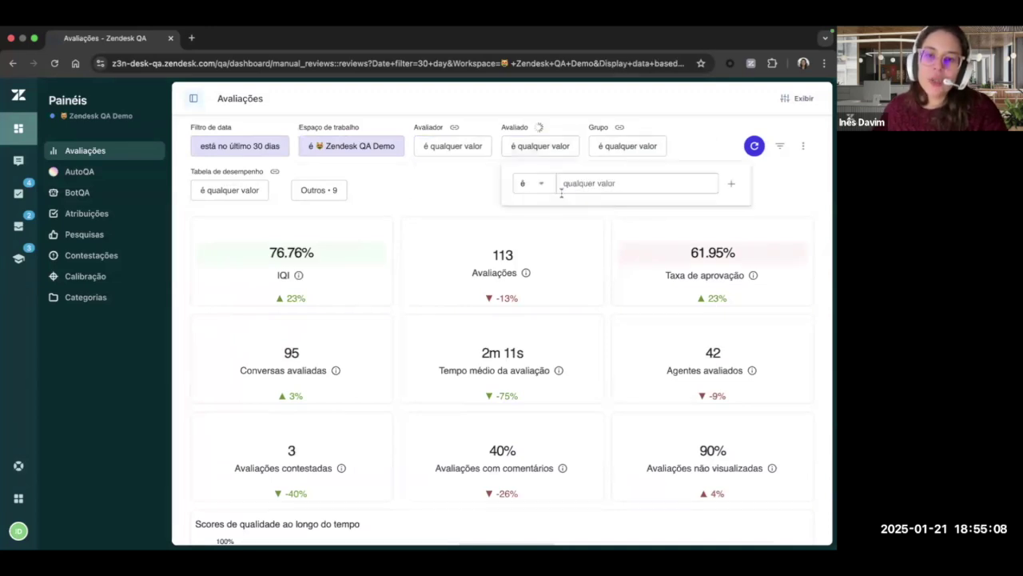
pyautogui.click(534, 184)
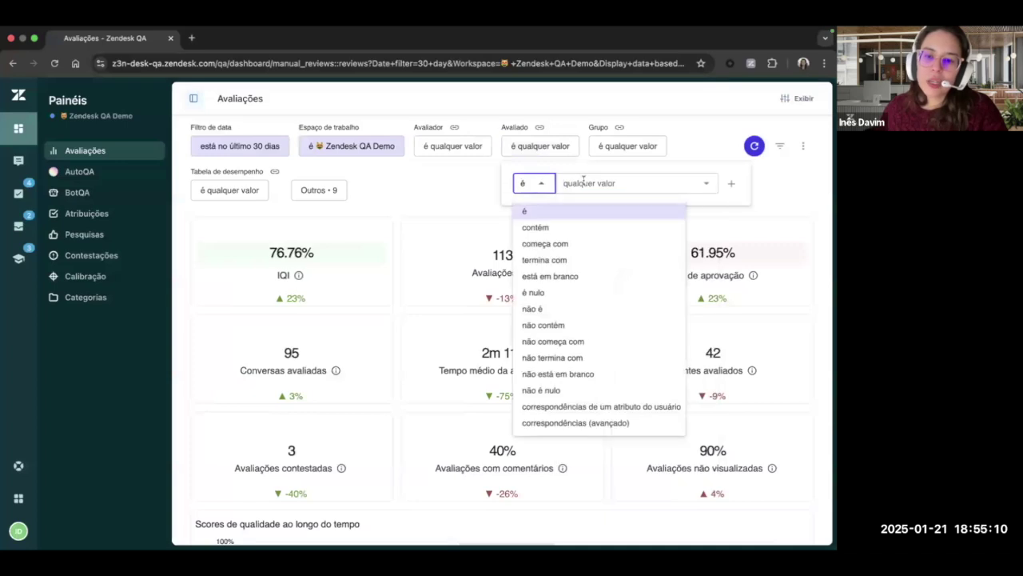
pyautogui.click(584, 183)
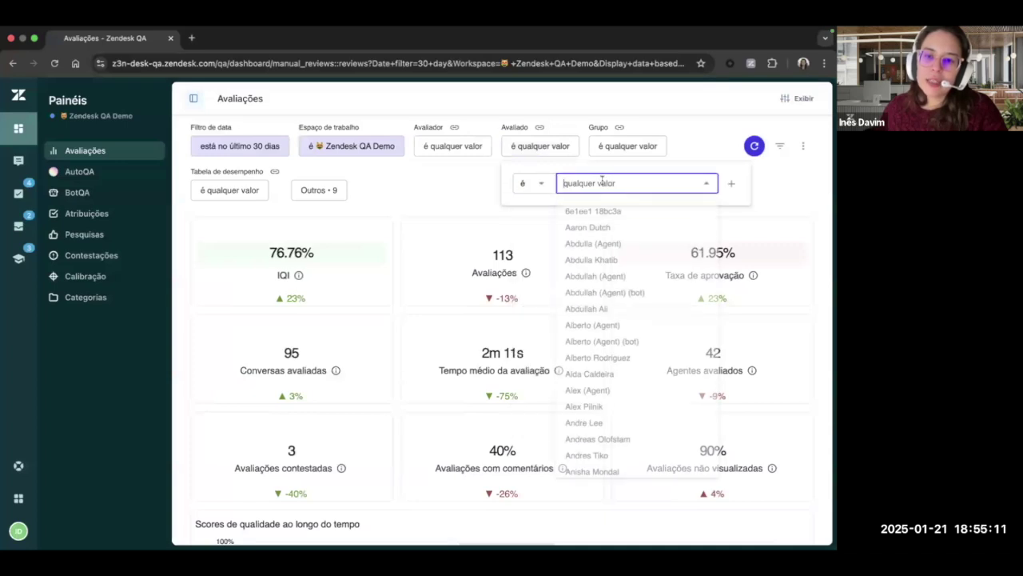
# Step: Set the Grupo filter to Agents (Assignments) and refresh the Avaliações dashboard
pyautogui.click(637, 148)
pyautogui.click(560, 183)
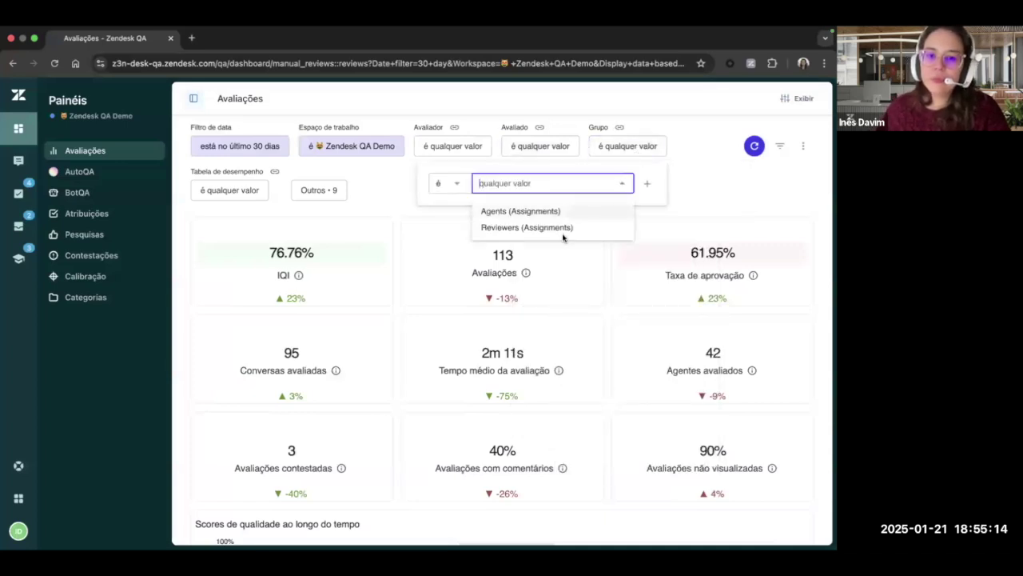
pyautogui.click(559, 211)
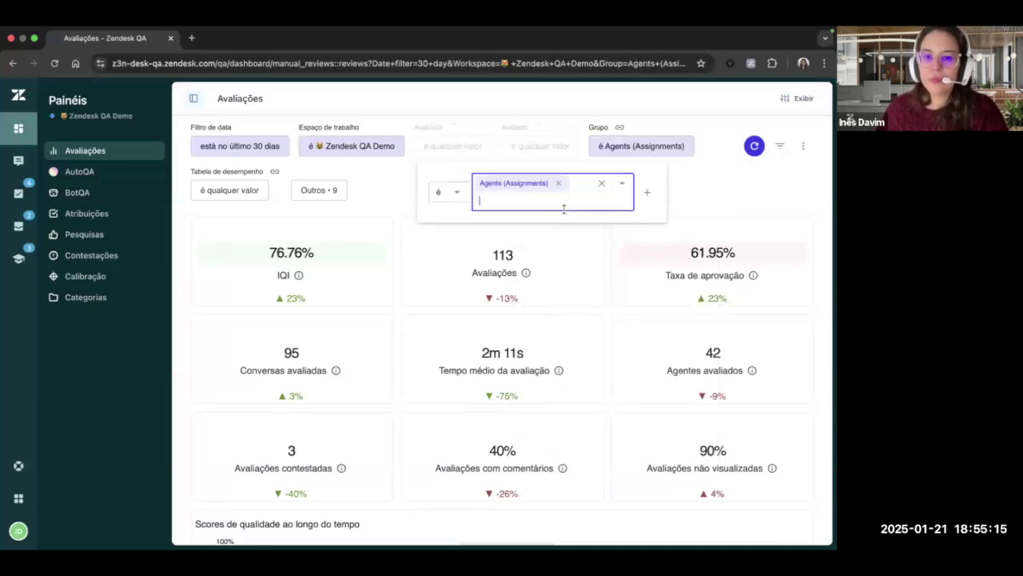
pyautogui.click(717, 124)
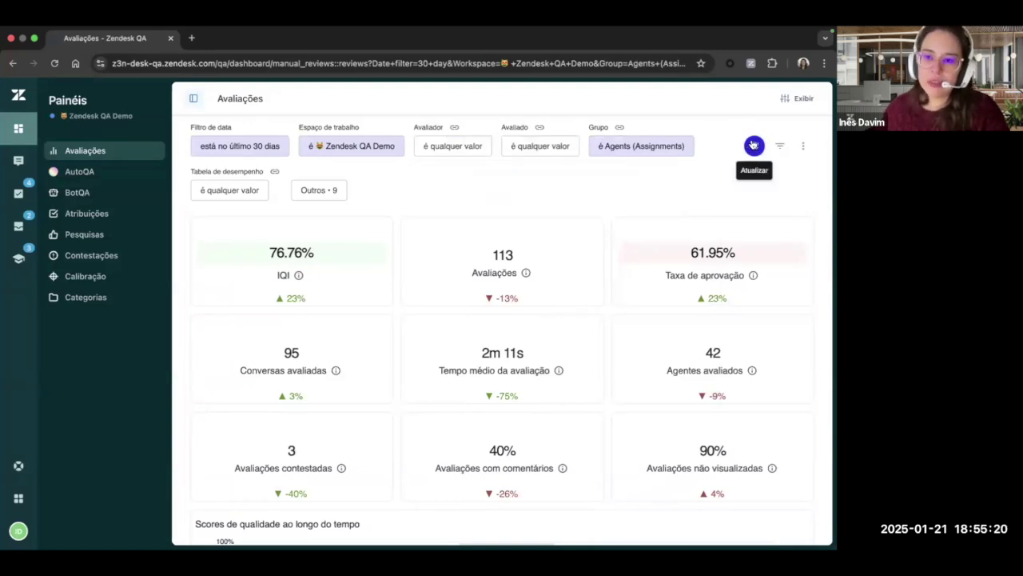
pyautogui.click(753, 144)
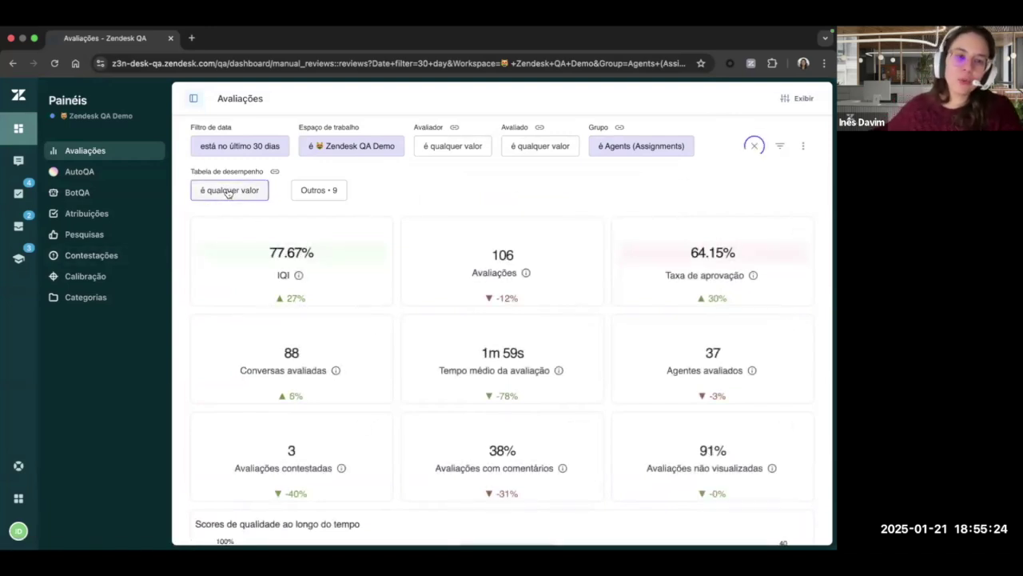
# Step: Look through the additional filters under Outros, down to the Autoavaliações options, without changing them
pyautogui.click(319, 190)
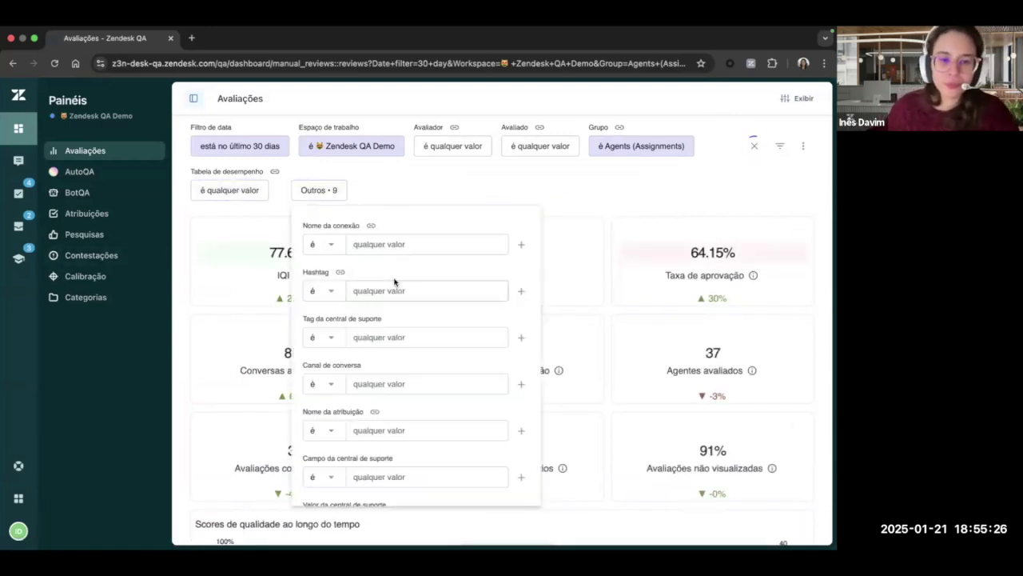
pyautogui.scroll(-1, 343, 292)
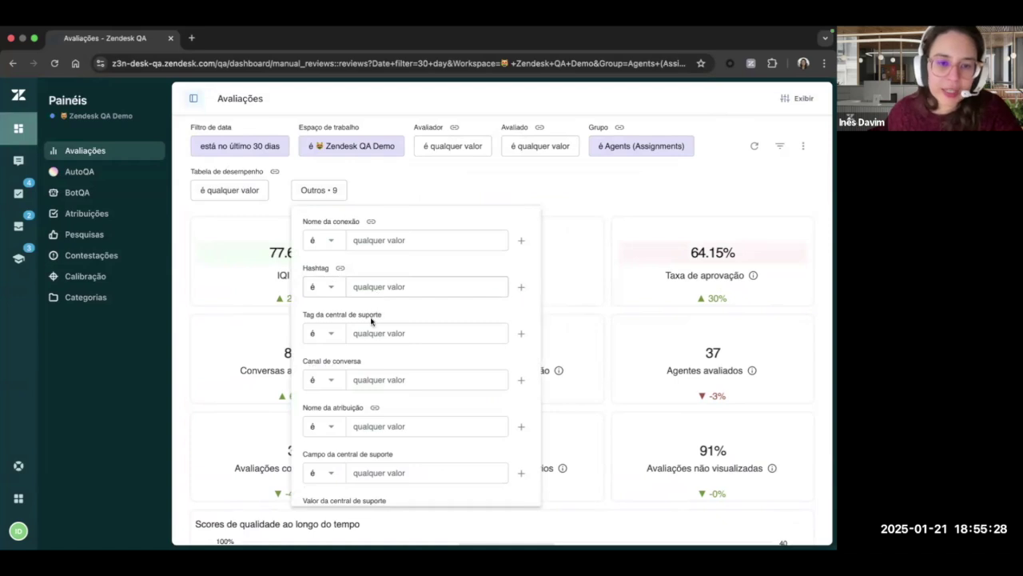
pyautogui.scroll(-3, 366, 329)
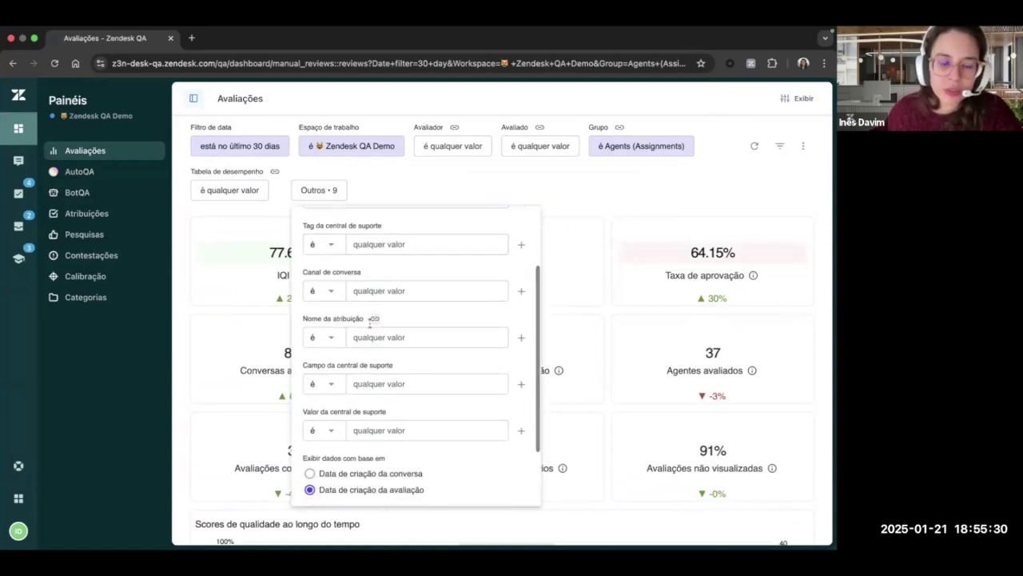
pyautogui.scroll(-2, 368, 324)
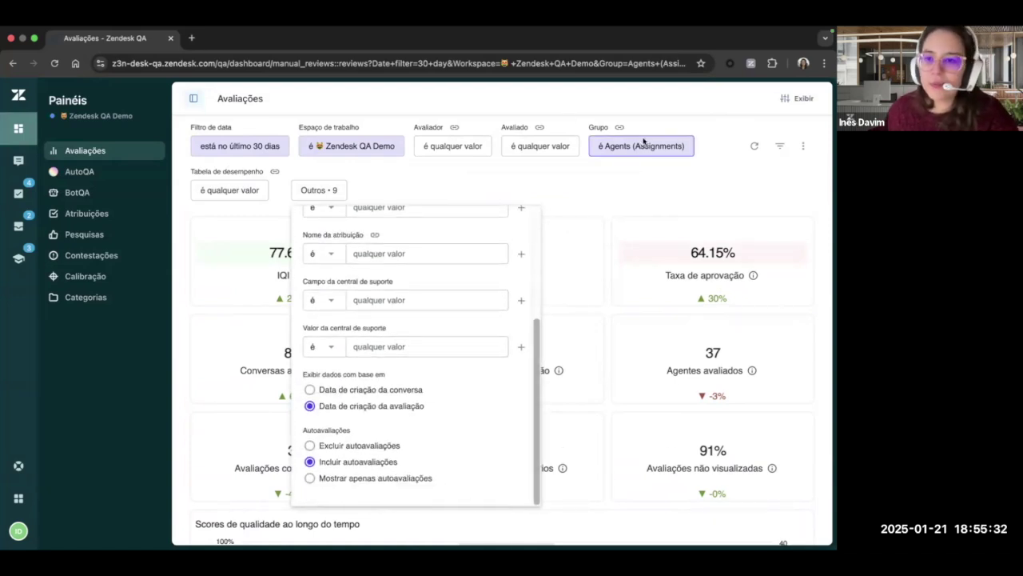
pyautogui.click(745, 119)
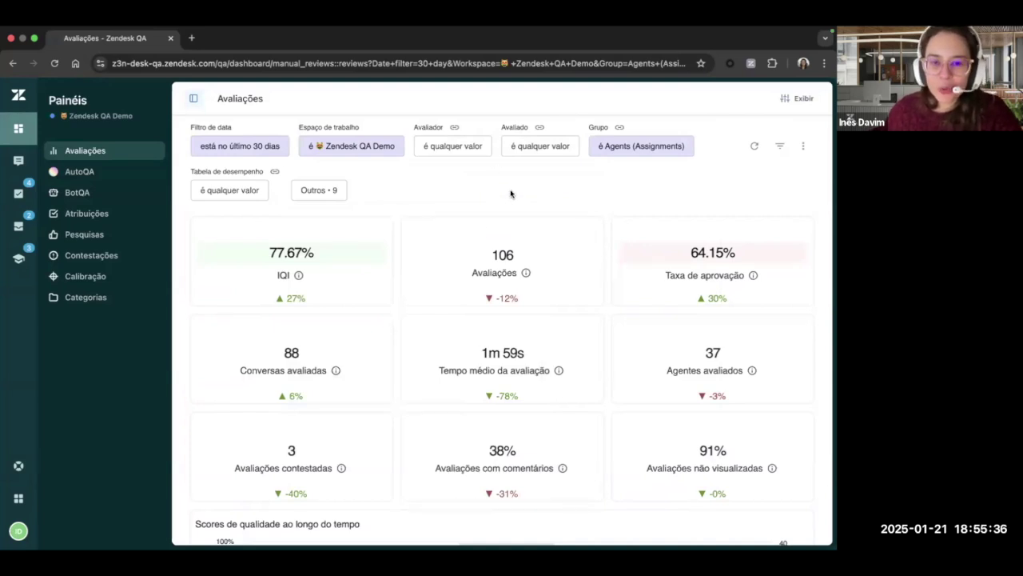
# Step: View the list of reviews behind the Avaliações metric and close it
pyautogui.click(500, 261)
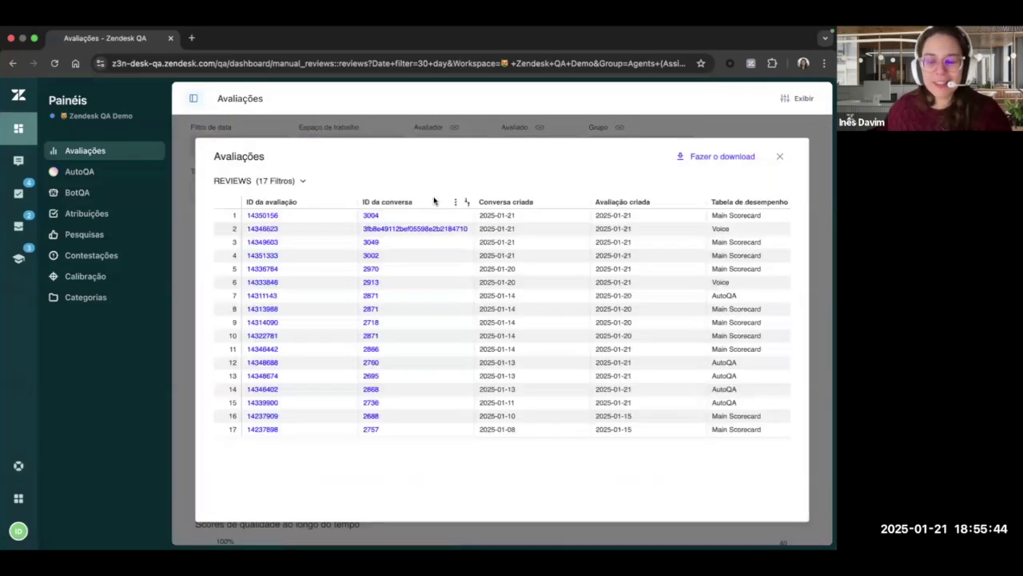
pyautogui.scroll(-10, 370, 265)
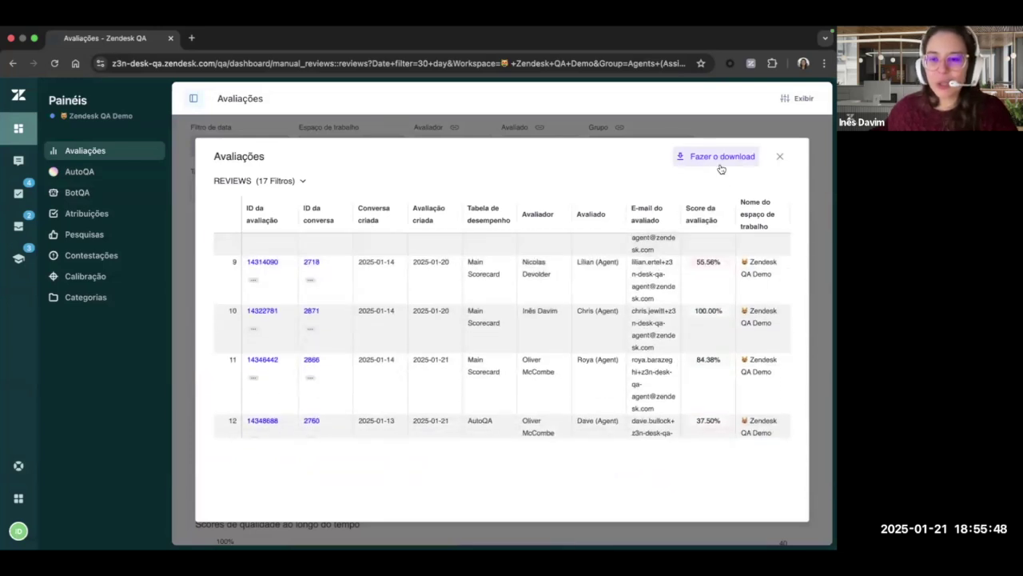
pyautogui.click(780, 156)
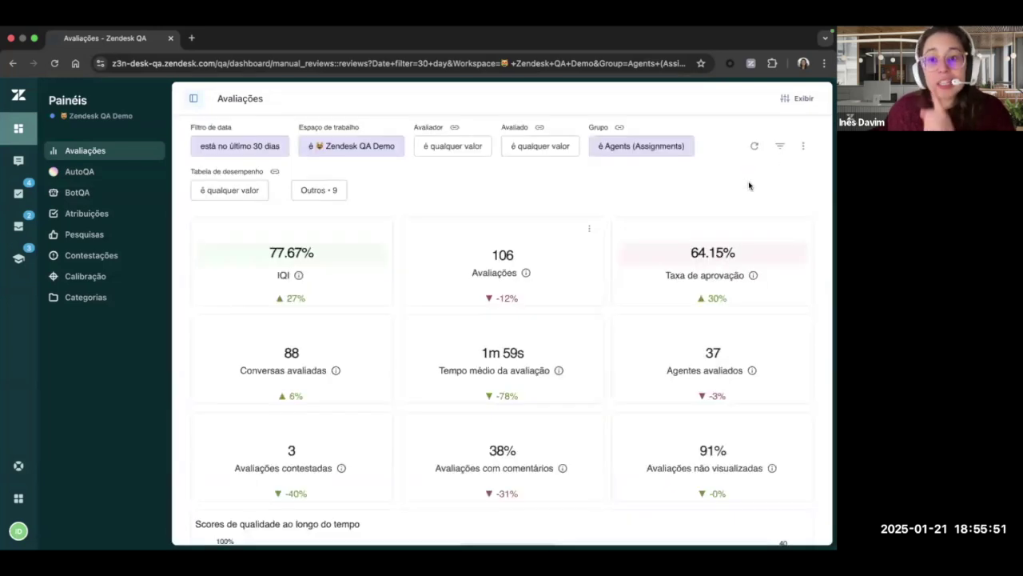
# Step: Check the dashboard's download and filter reset options, and look over the metric cards
pyautogui.click(804, 146)
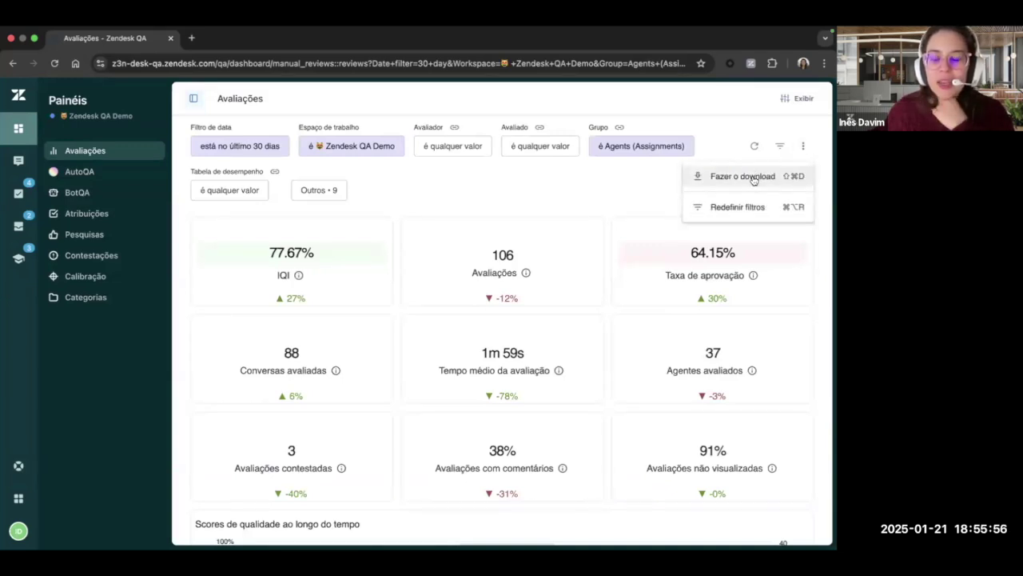
pyautogui.click(605, 190)
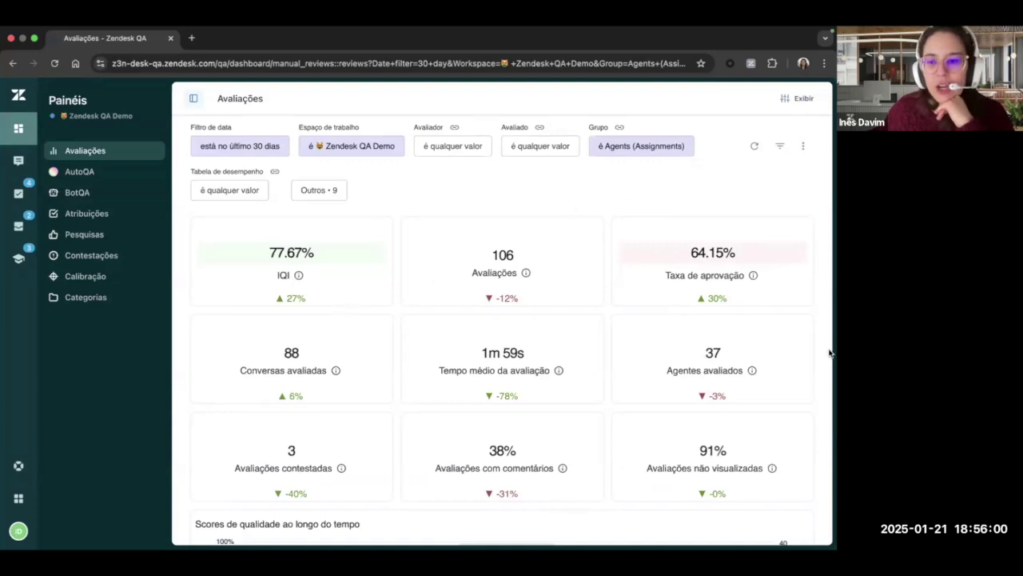
pyautogui.scroll(-3, 830, 352)
pyautogui.scroll(3, 514, 408)
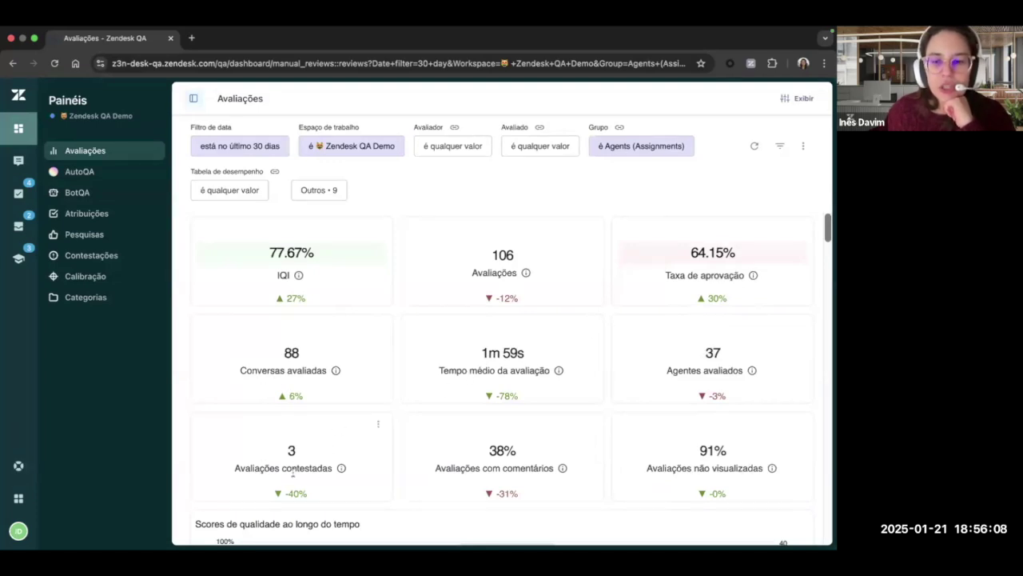
# Step: View the list of reviews behind the Avaliações não visualizadas metric and close it
pyautogui.scroll(-2, 823, 433)
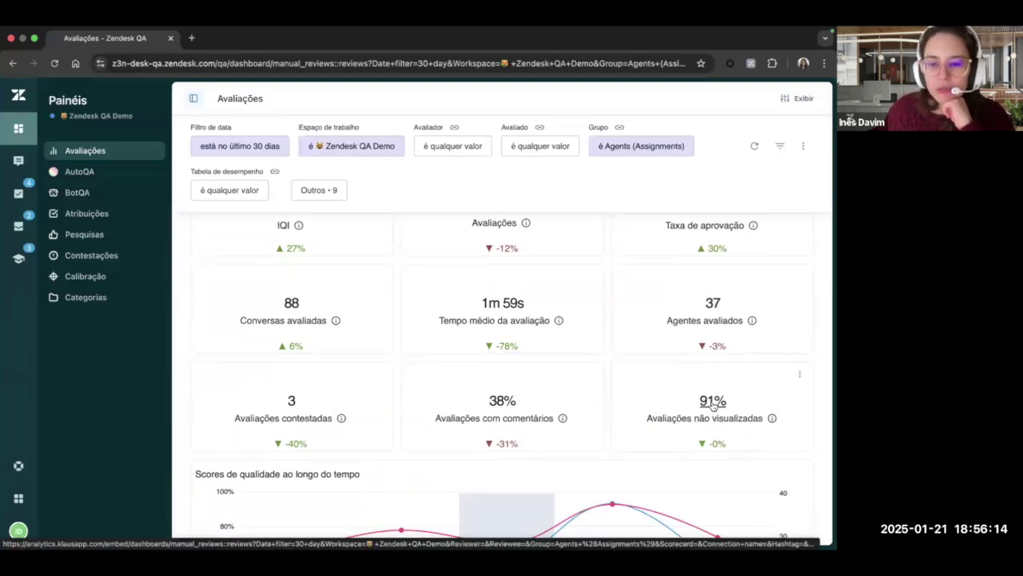
pyautogui.click(712, 405)
pyautogui.click(677, 438)
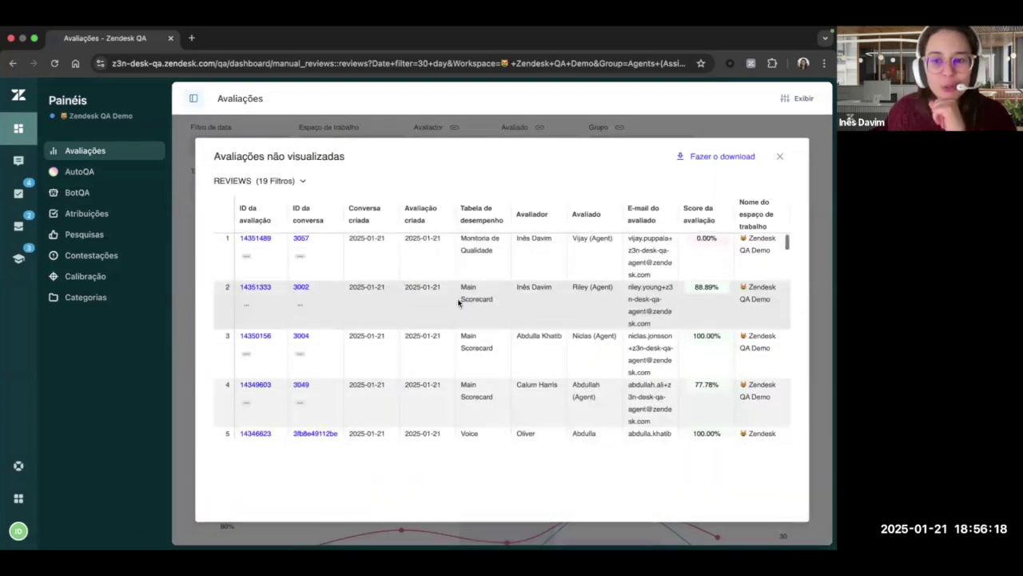
pyautogui.scroll(-1, 457, 299)
pyautogui.click(782, 158)
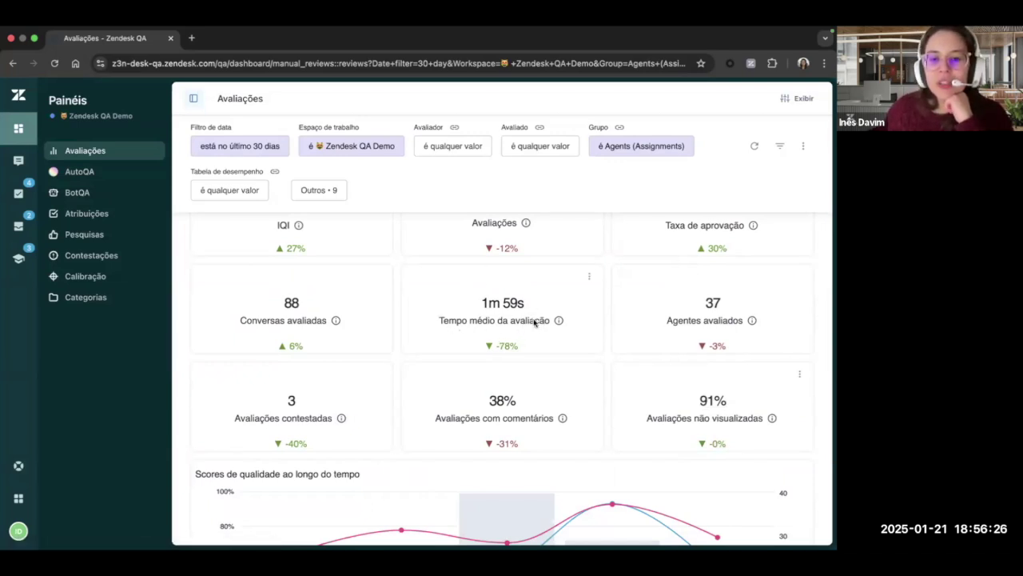
# Step: Examine the score charts over time and the Insights da categoria table down to its lowest-scoring categories
pyautogui.scroll(-5, 824, 340)
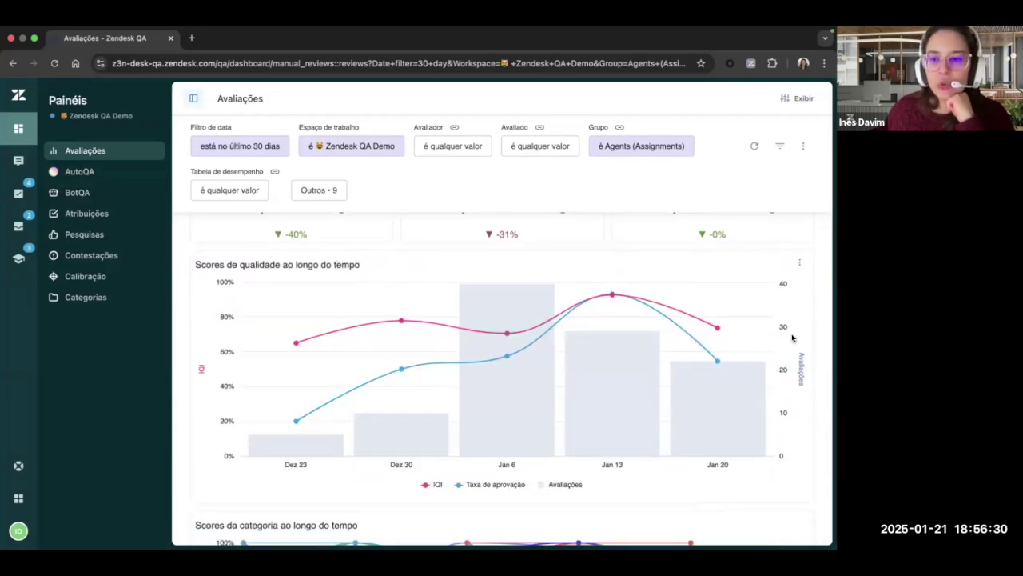
pyautogui.scroll(-15, 823, 337)
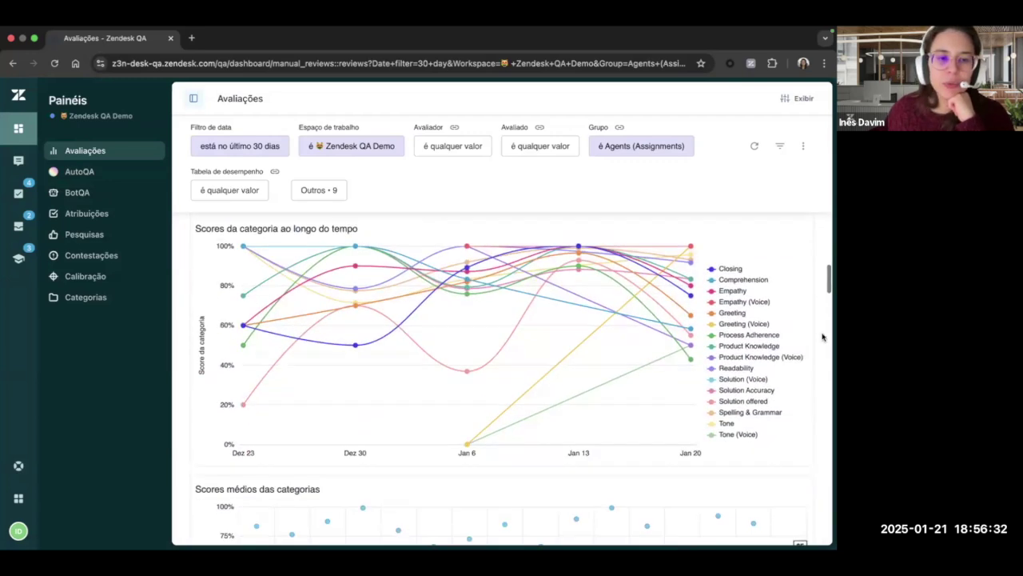
pyautogui.scroll(-10, 823, 336)
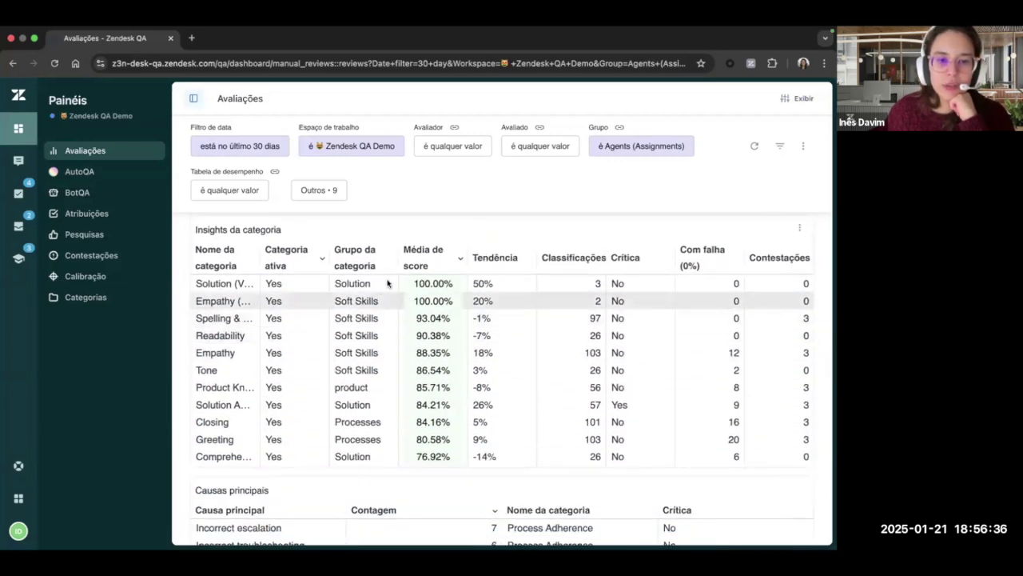
pyautogui.scroll(-2, 444, 376)
pyautogui.scroll(-2, 444, 376)
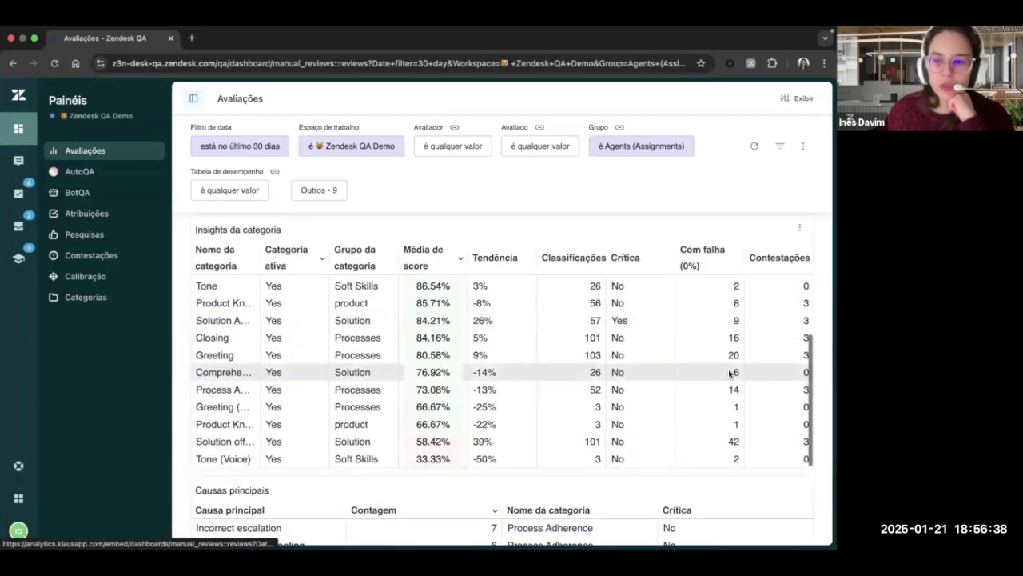
# Step: Review the Causas principais table, open the details behind the Incorrect escalation count, and close them
pyautogui.scroll(-5, 827, 368)
pyautogui.scroll(-2, 827, 368)
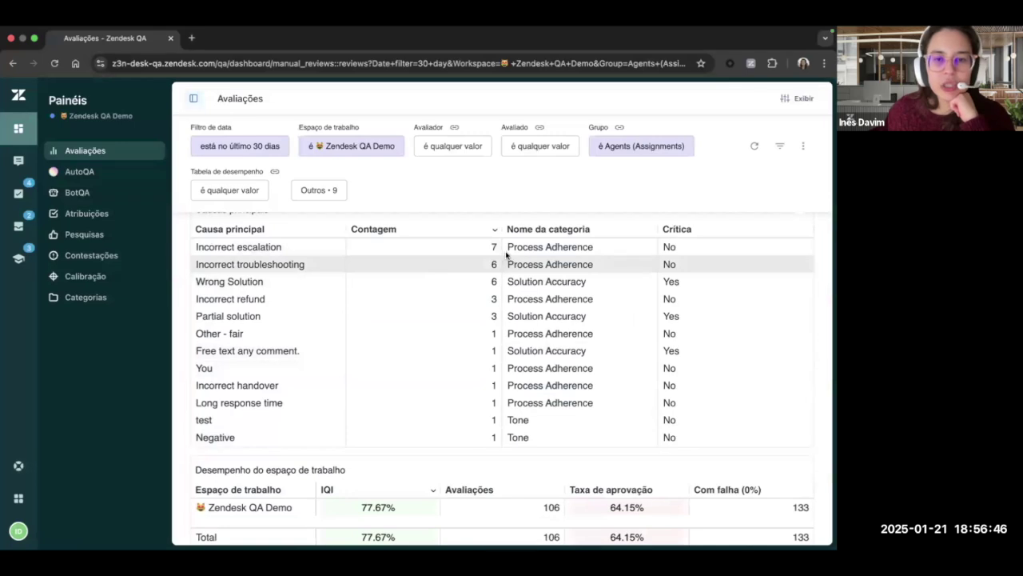
pyautogui.click(439, 408)
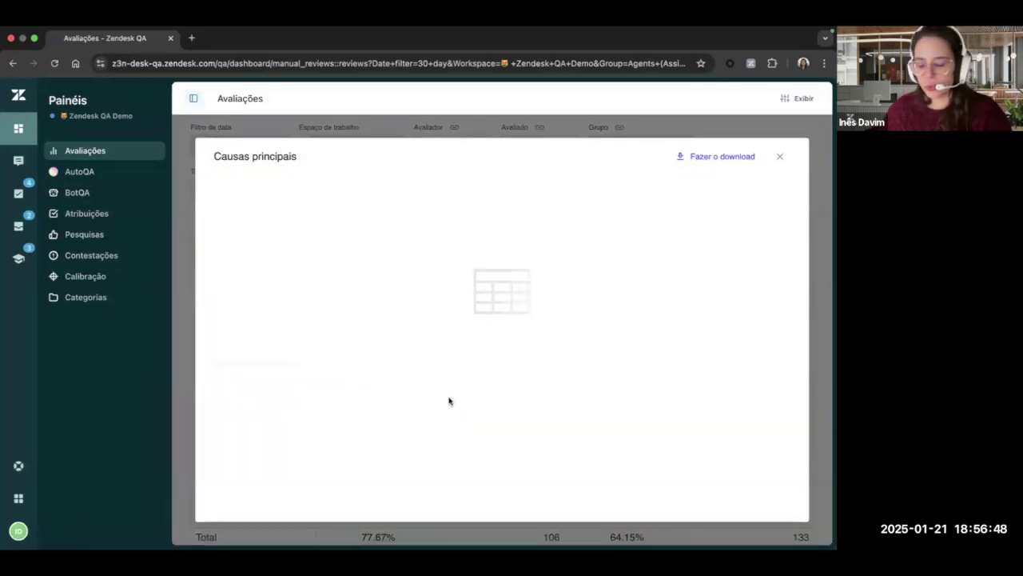
pyautogui.press('Escape')
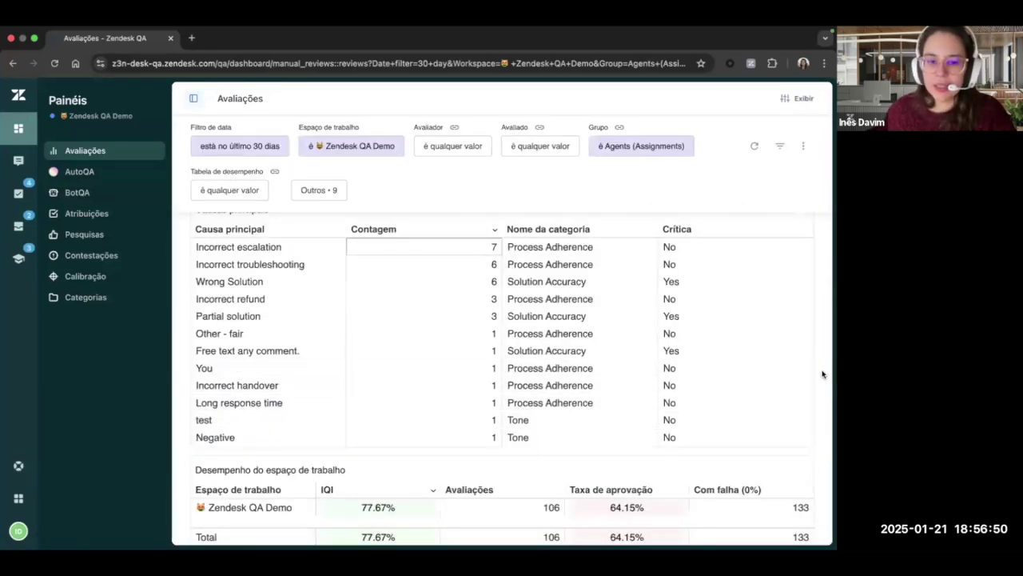
# Step: Examine the performance tables for workspace, avaliador and avaliado, down to the lowest IQI values of the reviewees
pyautogui.scroll(-5, 822, 373)
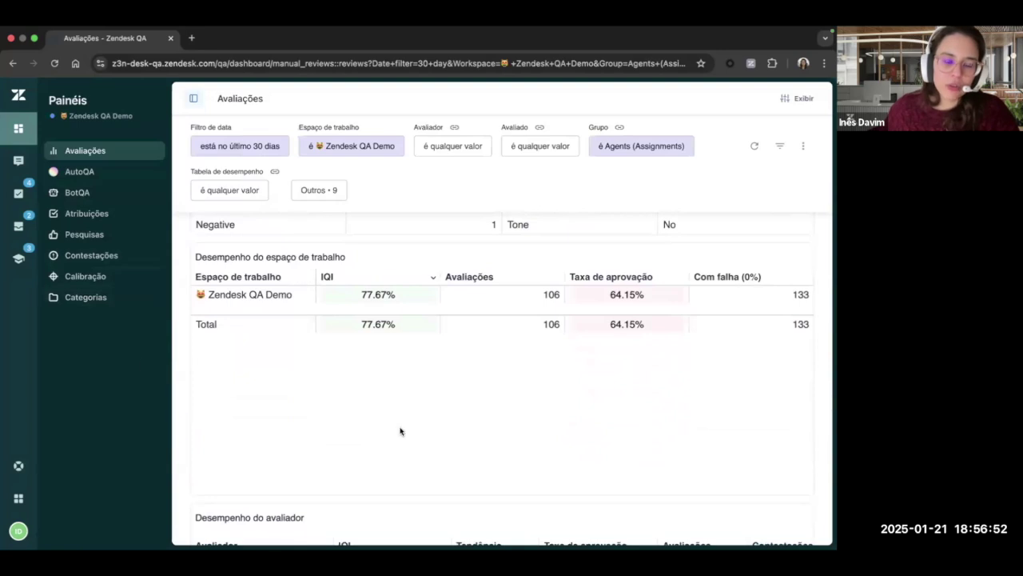
pyautogui.scroll(-6, 830, 381)
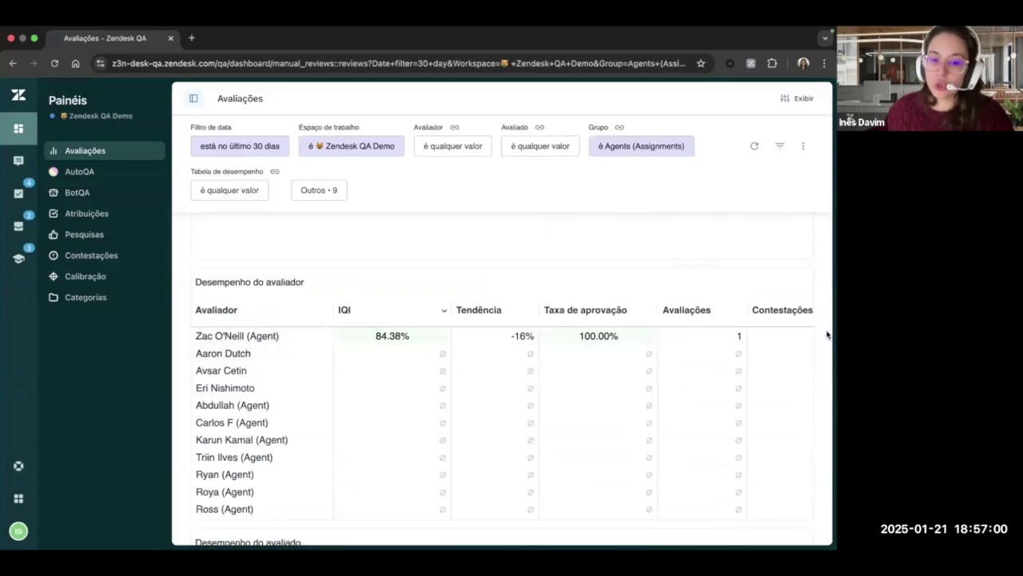
pyautogui.scroll(-5, 827, 334)
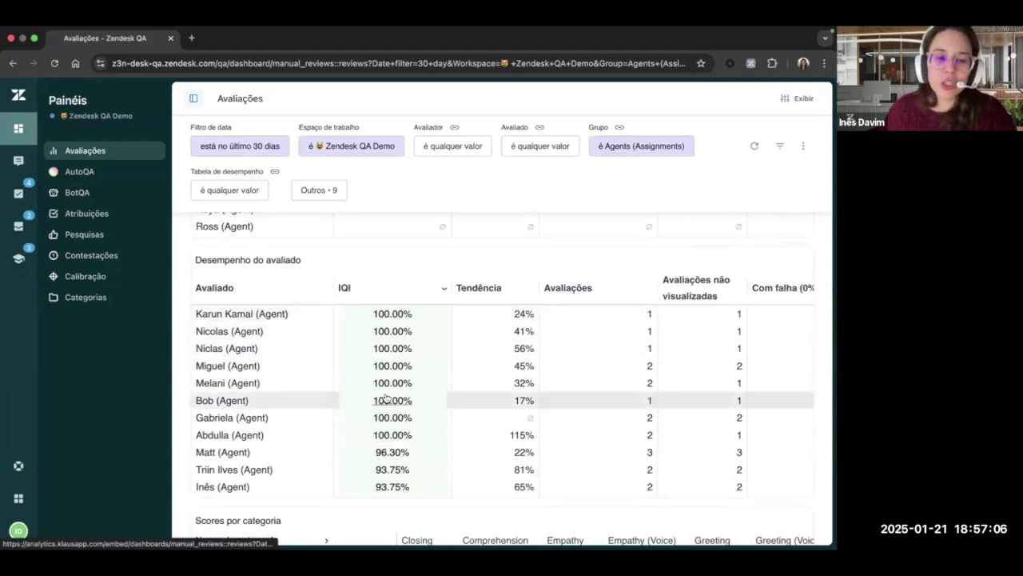
pyautogui.scroll(-6, 396, 395)
pyautogui.scroll(-4, 398, 391)
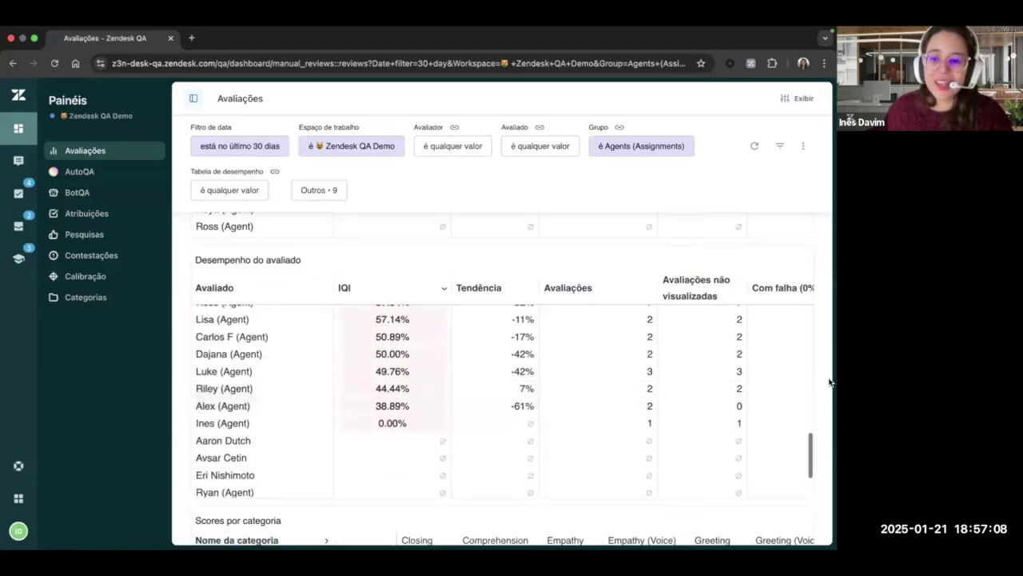
# Step: Review the Scores por categoria table per reviewee and the Scores por avaliações table
pyautogui.scroll(-5, 828, 385)
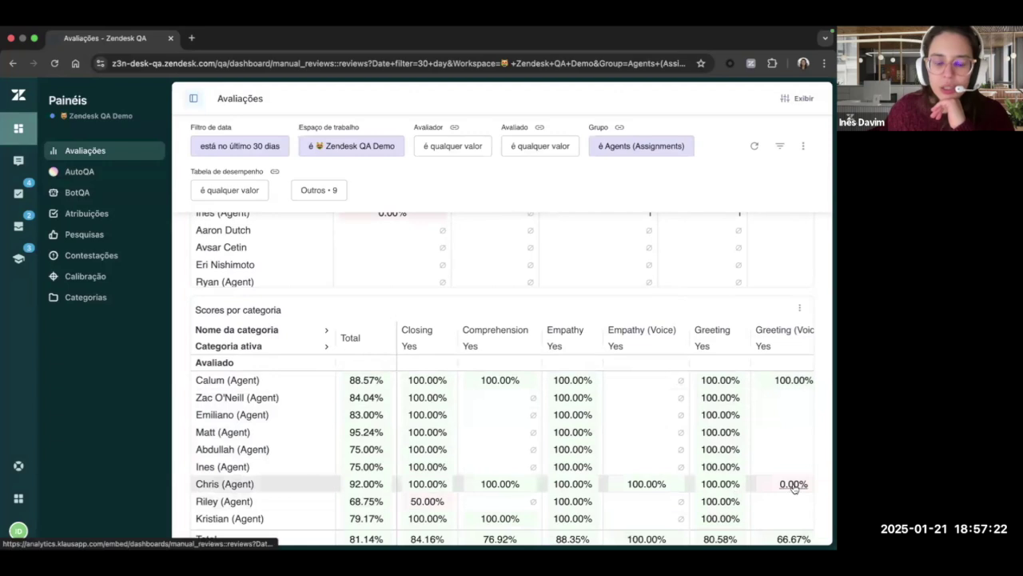
pyautogui.hscroll(1, 794, 488)
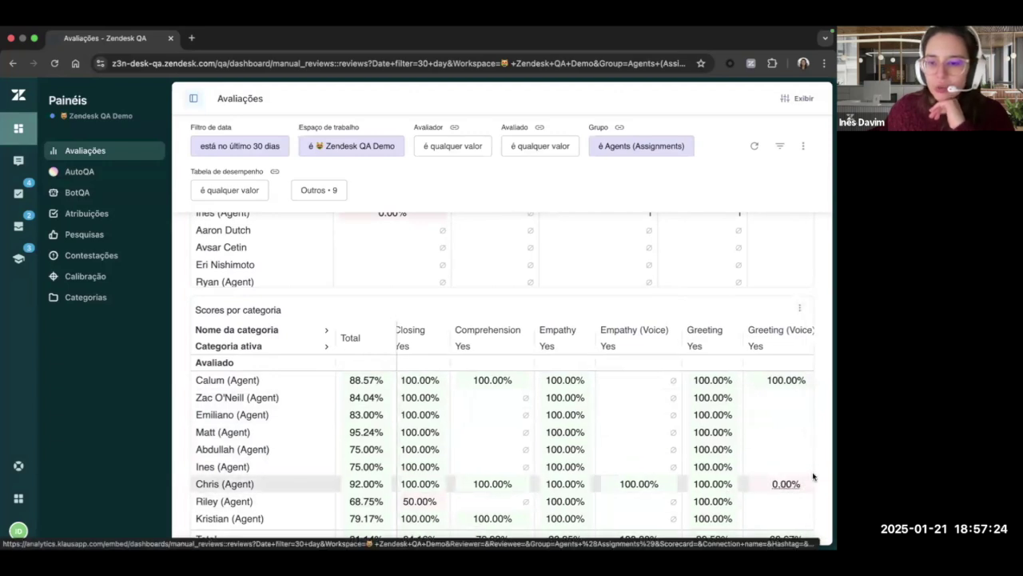
pyautogui.scroll(-5, 813, 477)
pyautogui.scroll(1, 824, 470)
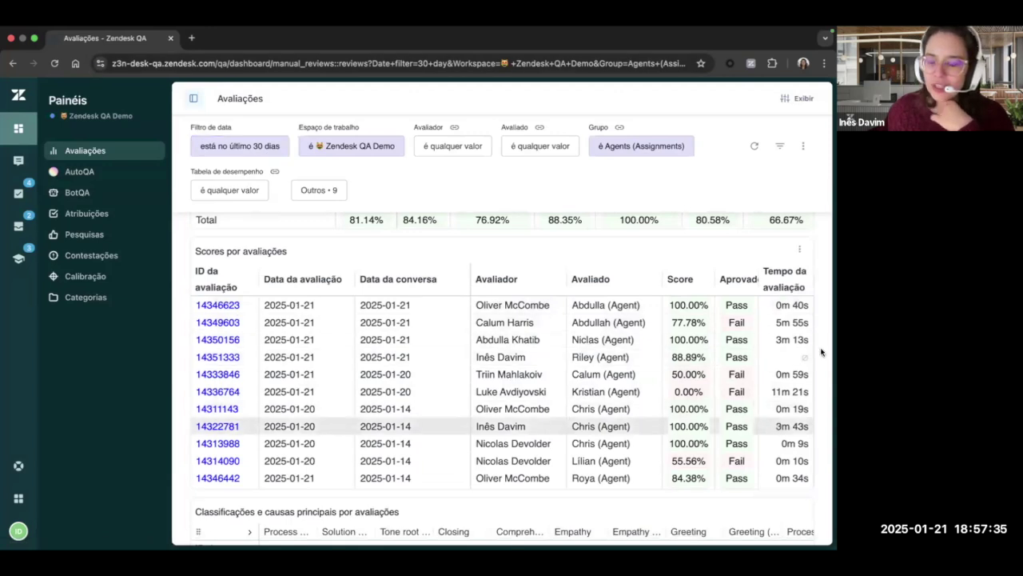
# Step: Check the export options of the Scores por avaliações table and review the Classificações e causas principais por avaliações table
pyautogui.click(799, 249)
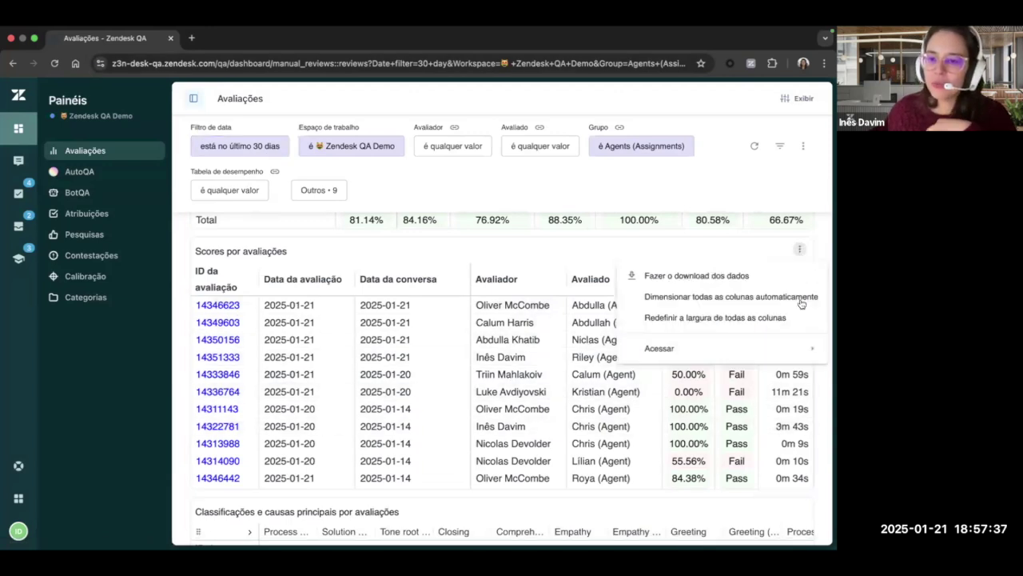
pyautogui.click(827, 250)
pyautogui.scroll(-5, 826, 250)
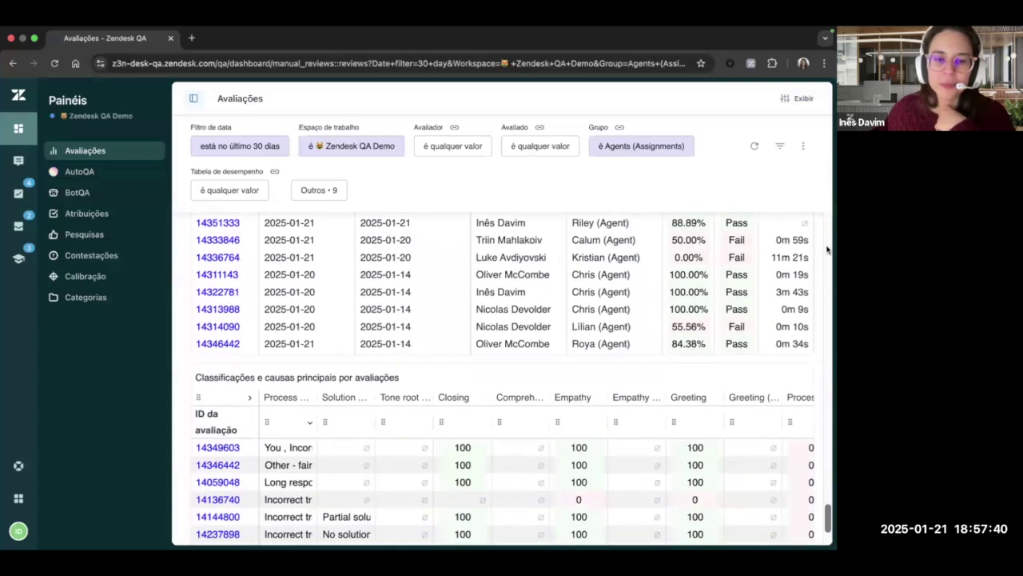
pyautogui.scroll(-1, 827, 249)
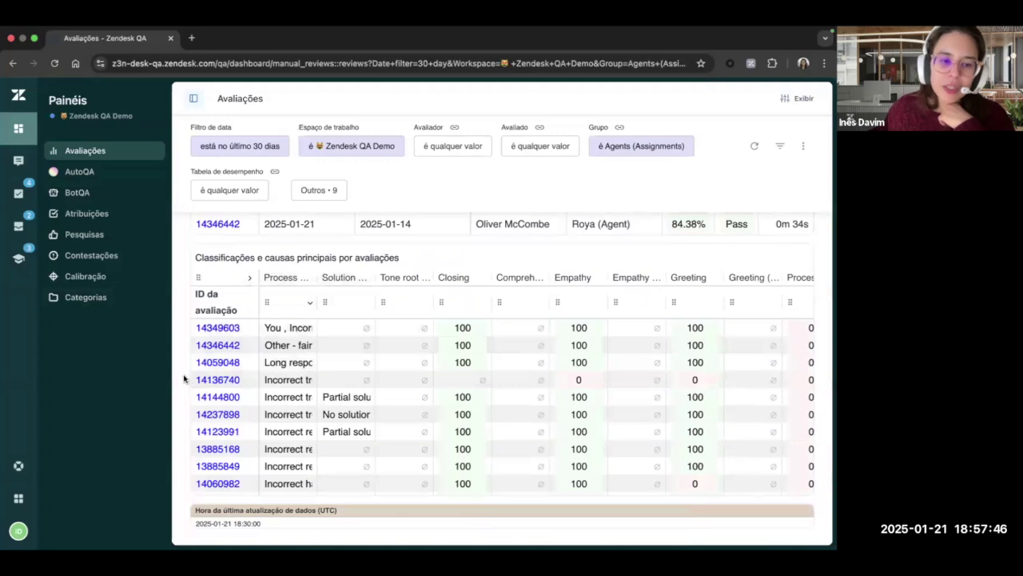
pyautogui.scroll(3, 179, 375)
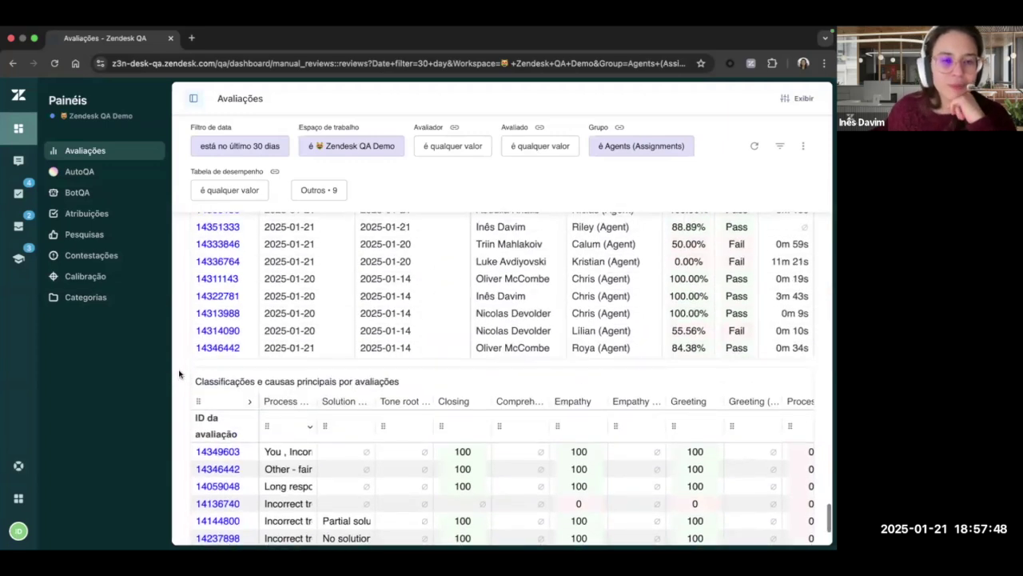
pyautogui.scroll(20, 179, 375)
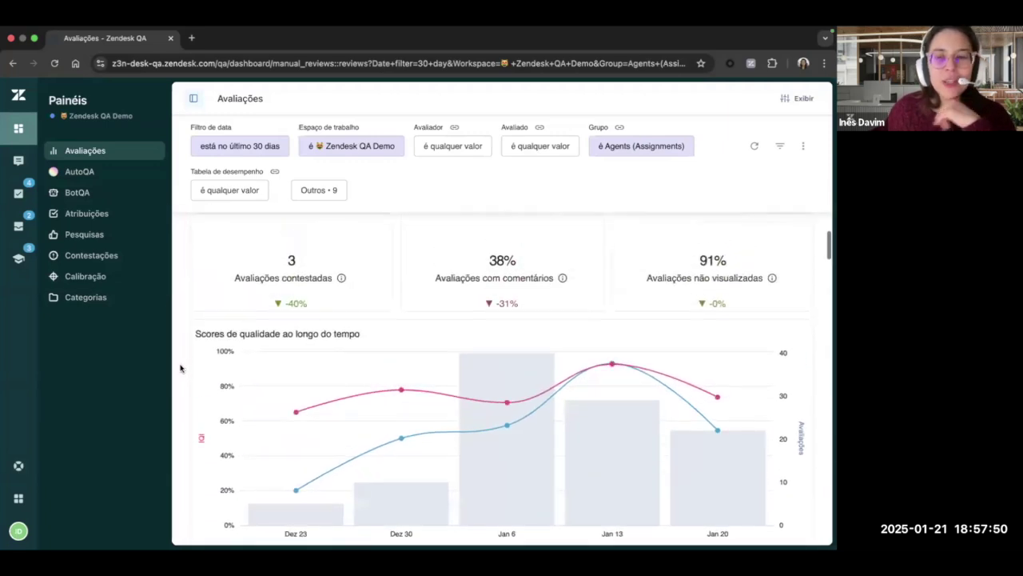
pyautogui.scroll(5, 181, 368)
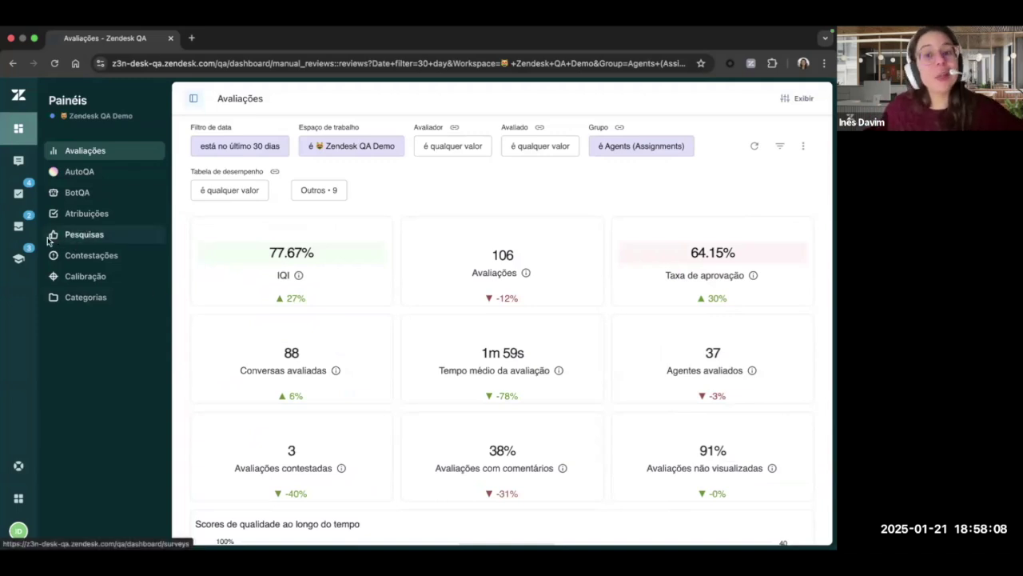
# Step: Create a coaching session in Instrução with the first suggested person as instruído and the signed-in account's owner as instrutor
pyautogui.click(21, 259)
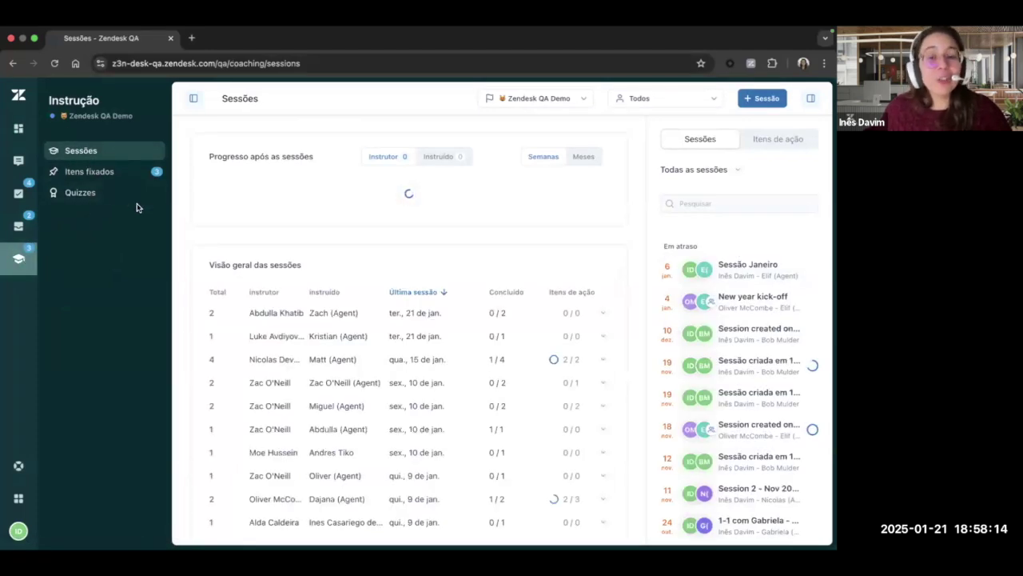
pyautogui.click(780, 99)
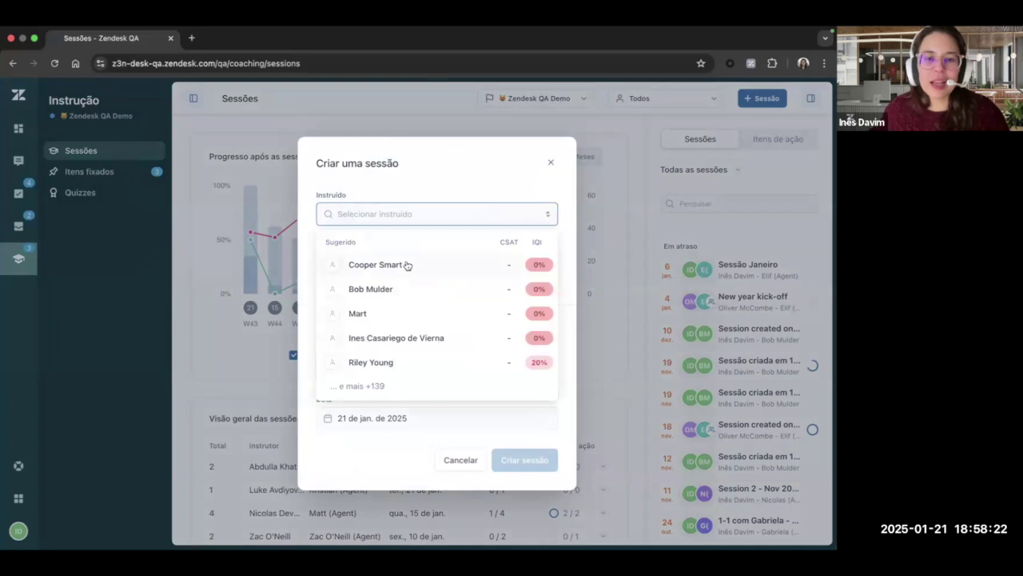
pyautogui.click(406, 266)
pyautogui.click(348, 263)
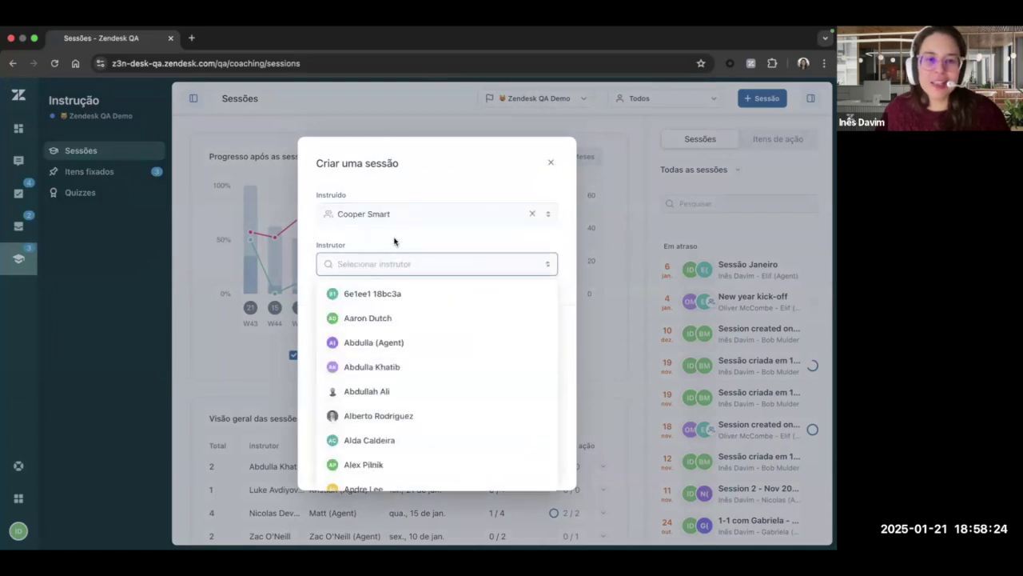
pyautogui.write('inê')
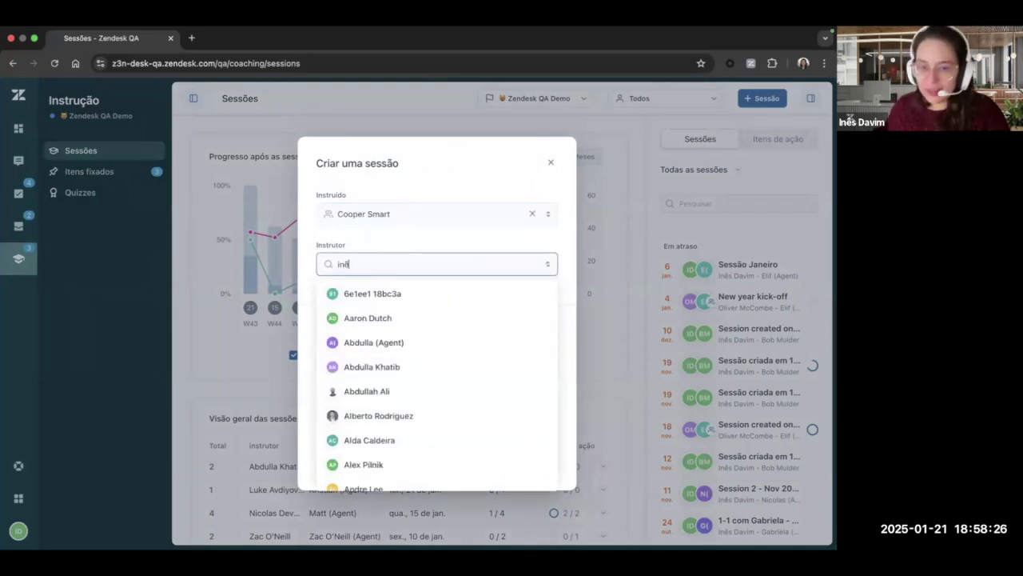
pyautogui.write('s')
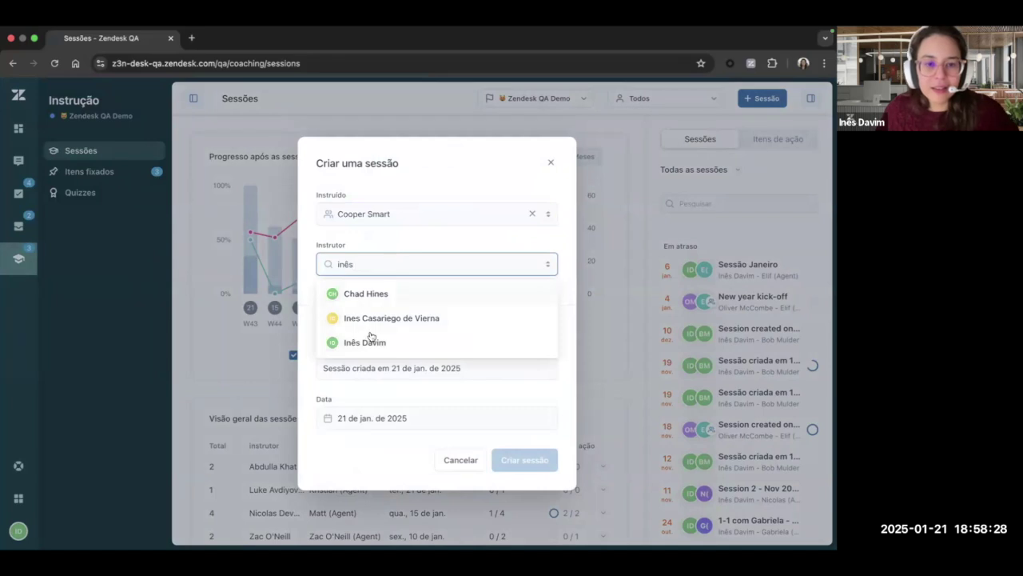
pyautogui.click(370, 341)
pyautogui.click(520, 460)
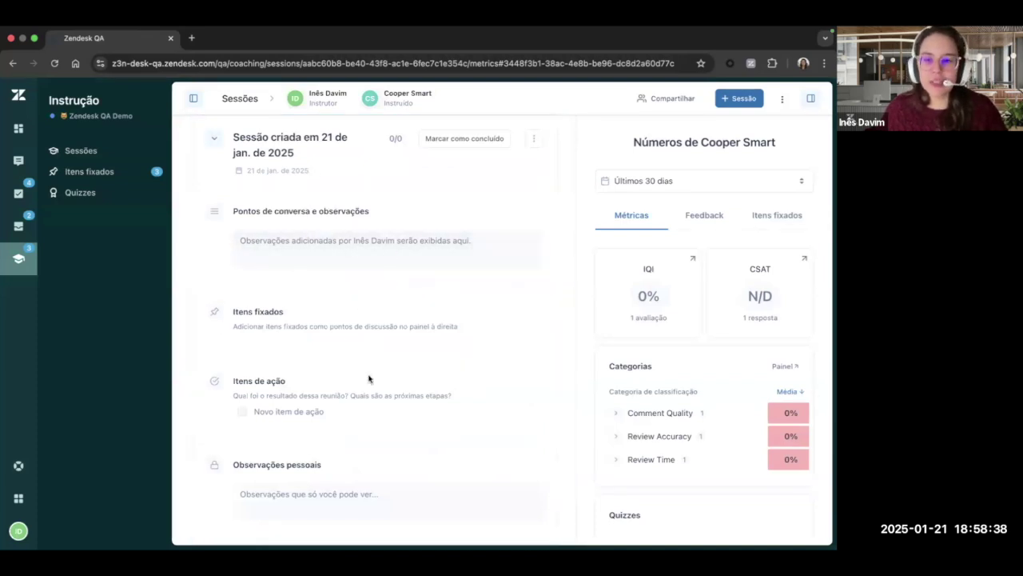
pyautogui.click(19, 161)
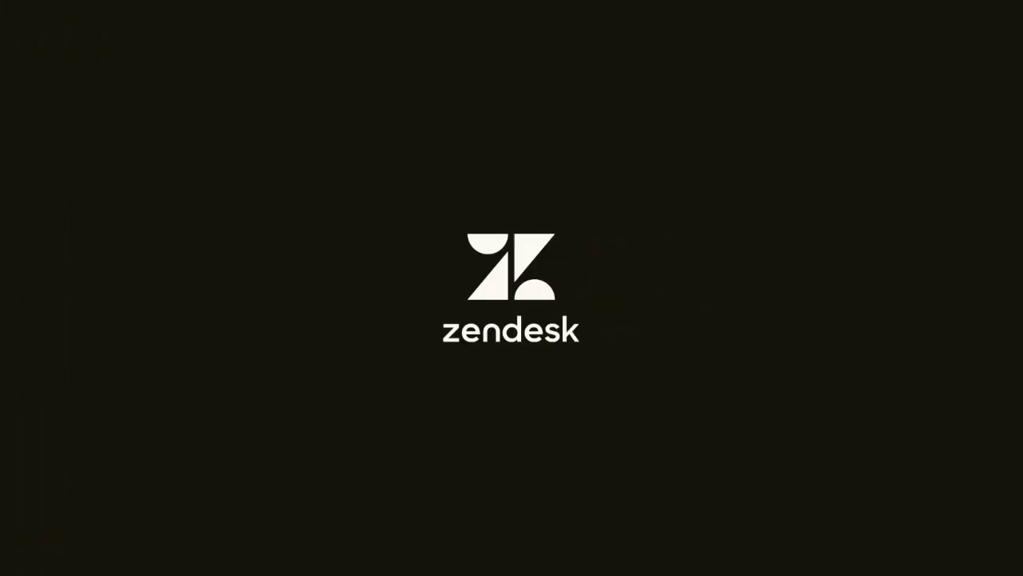